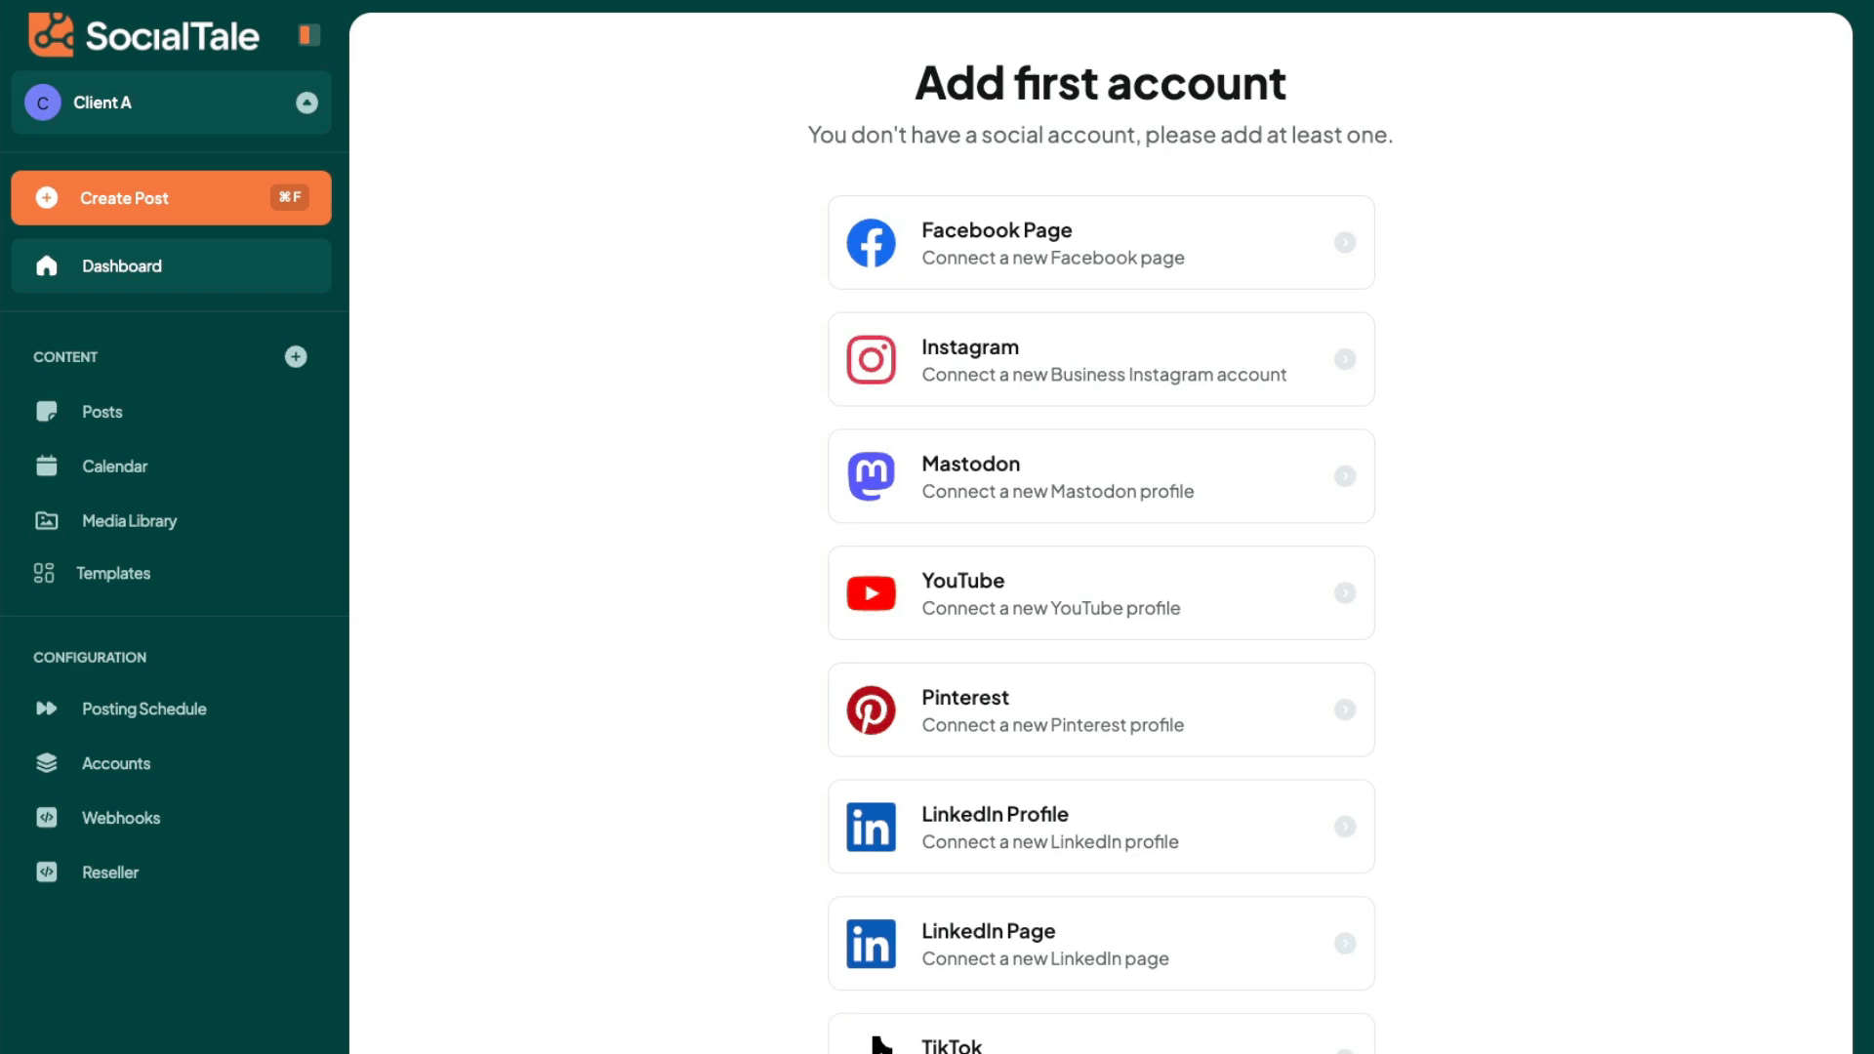
- Switch to the Thompson Media workspace and view its dashboard for the last 7 days, zooming the Audience chart to Mar 7
{"action": "left_click", "coordinate": [282, 108]}
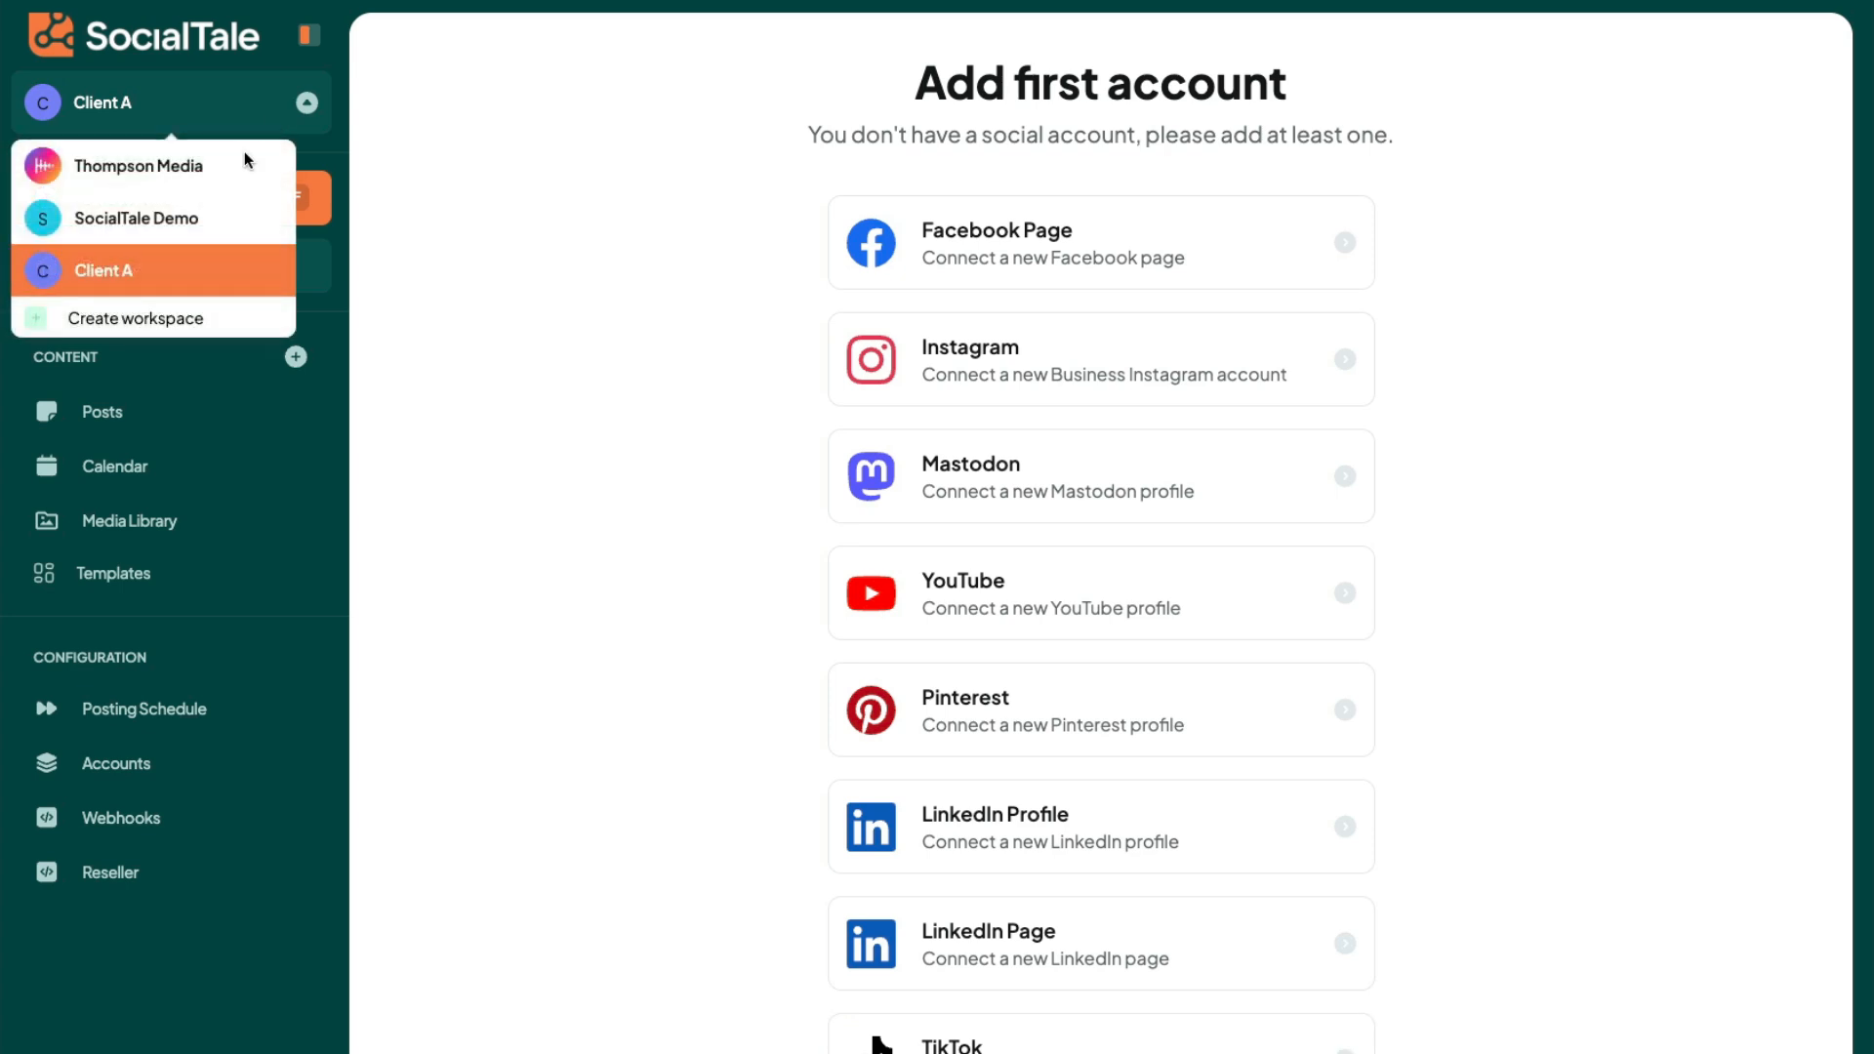
{"action": "left_click", "coordinate": [211, 167]}
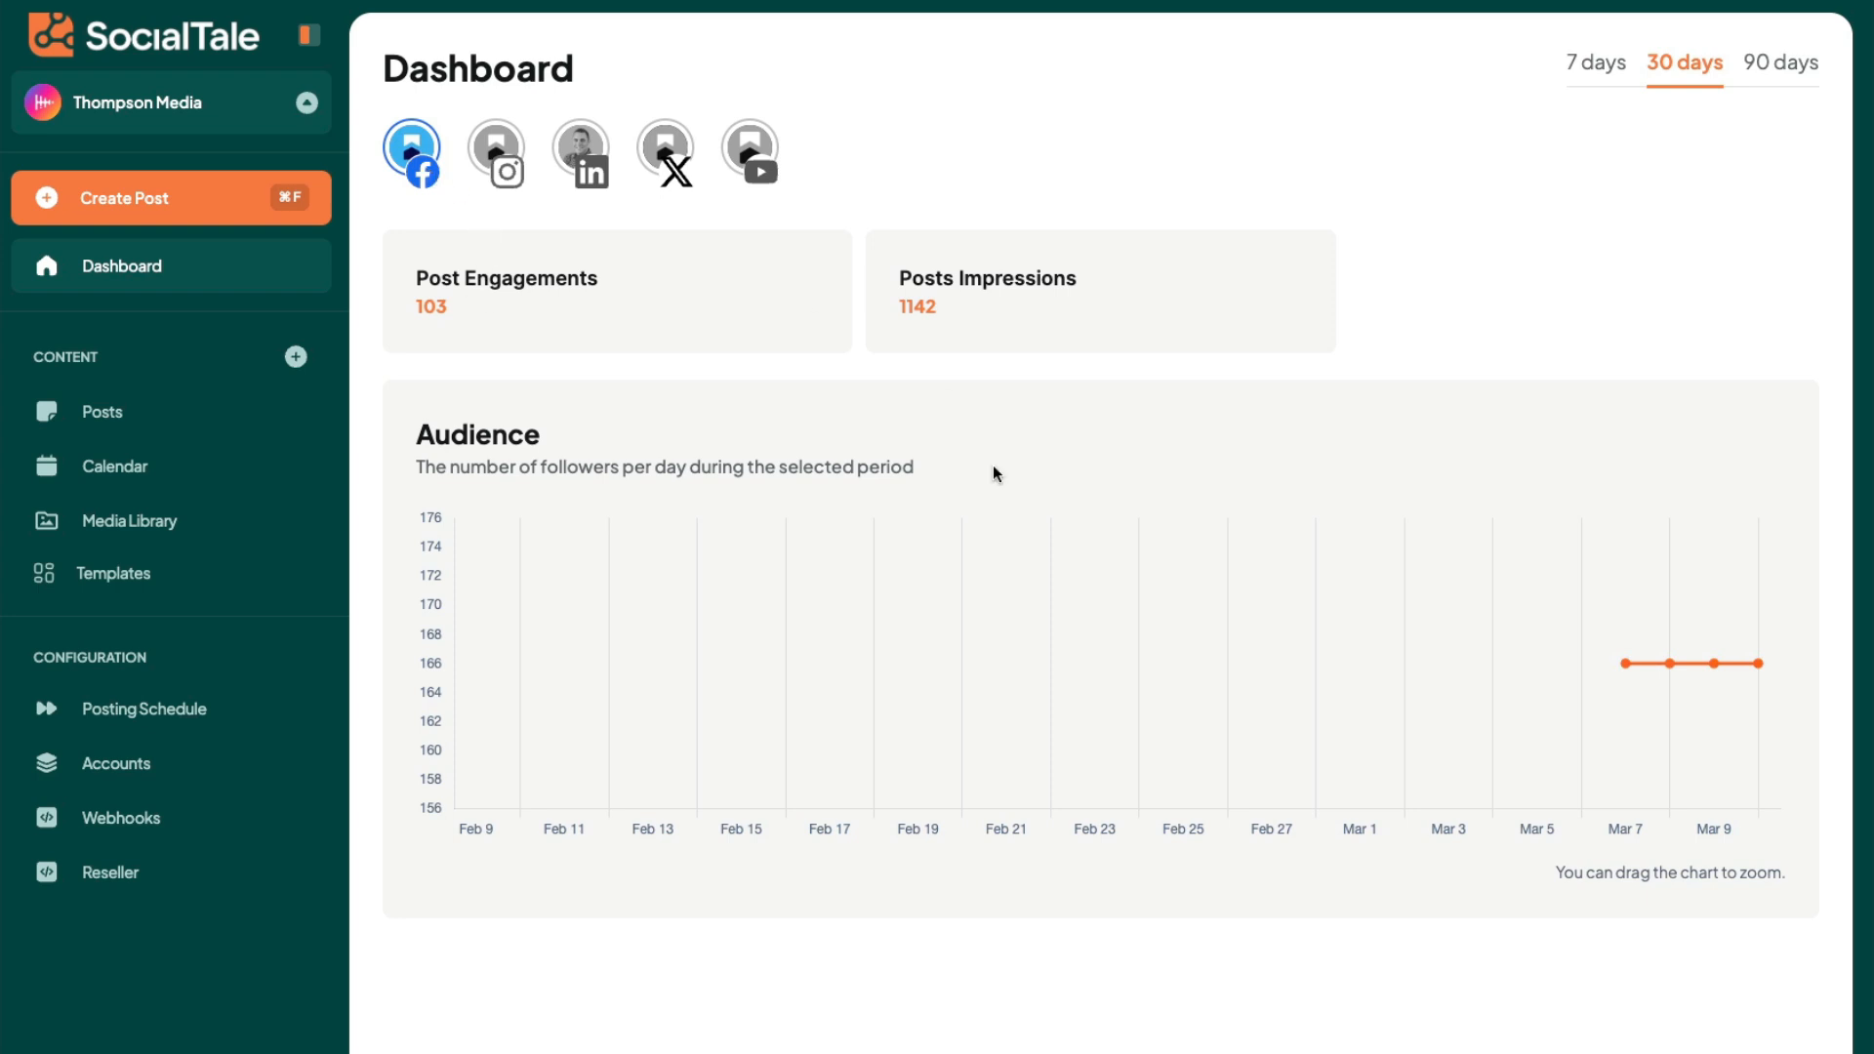
{"action": "left_click", "coordinate": [1588, 64]}
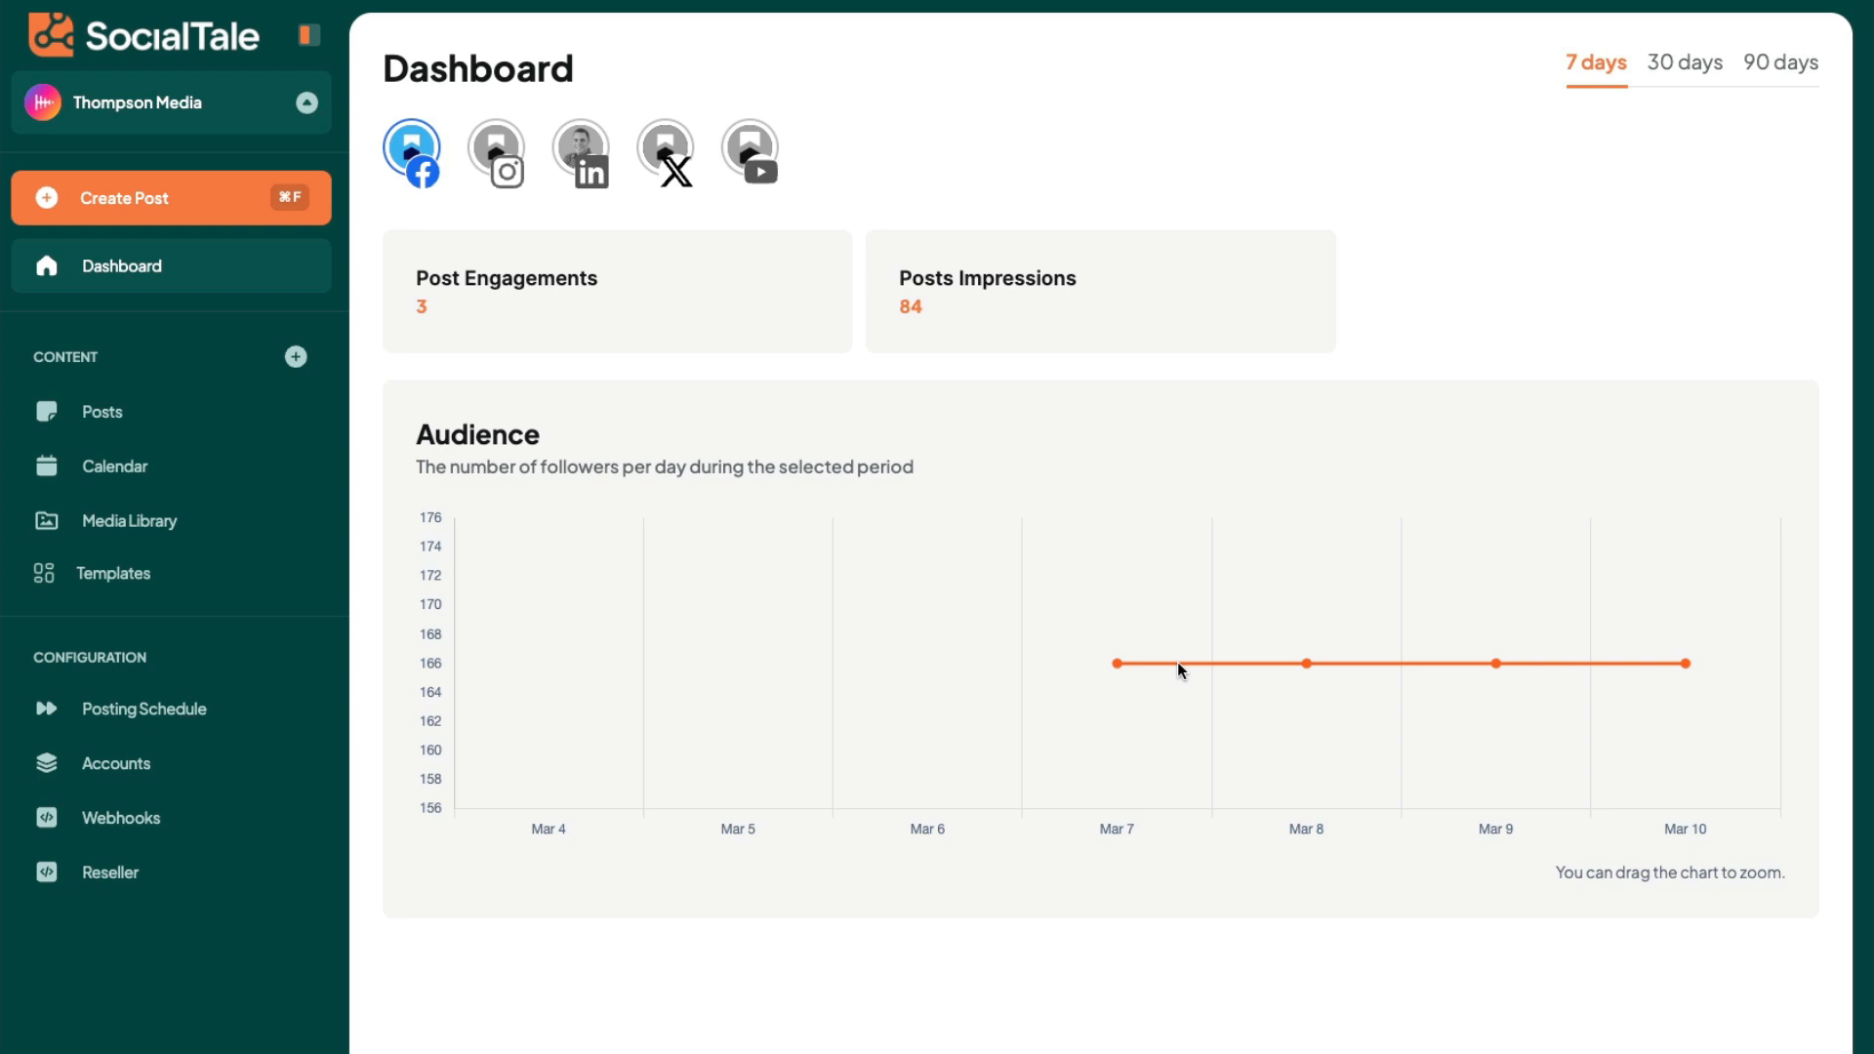
{"action": "left_click_drag", "start_coordinate": [1188, 661], "coordinate": [1091, 658]}
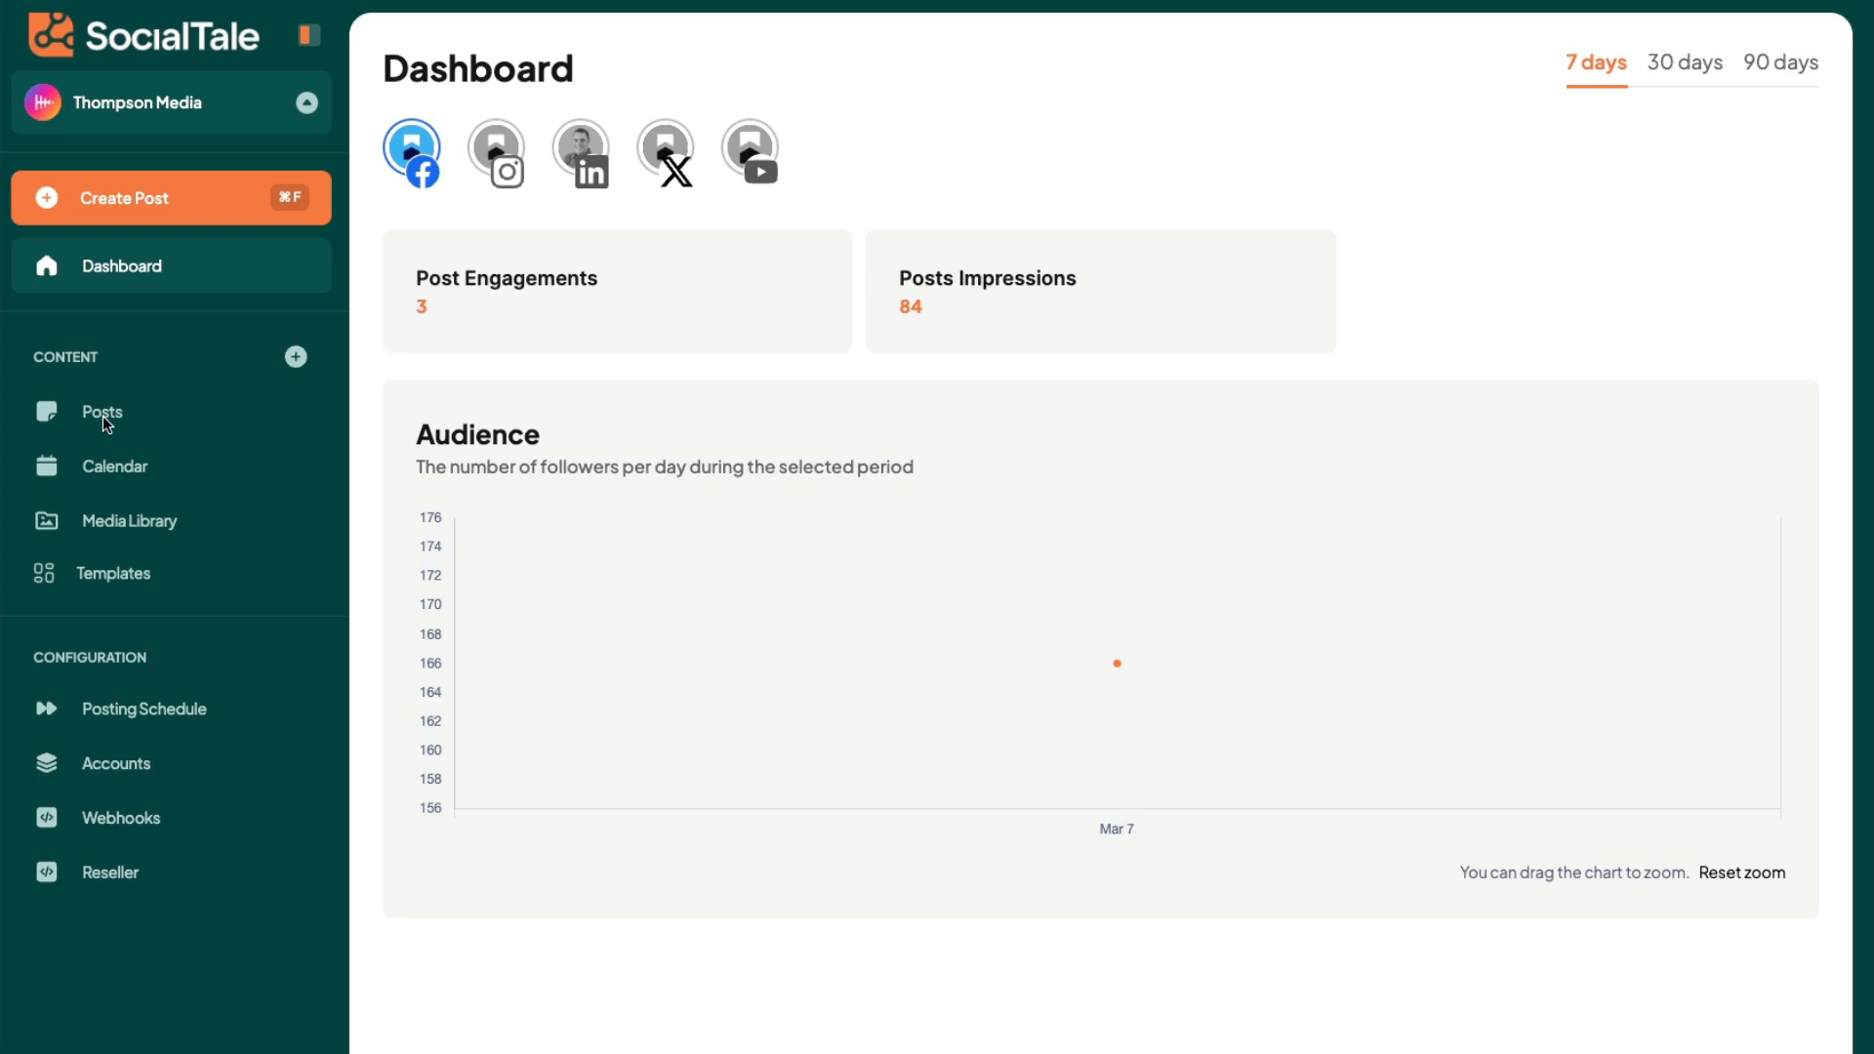
- Start a new post with Jade AI assistance and set the pre-defined prompt's industry to "construction"
{"action": "left_click", "coordinate": [182, 200]}
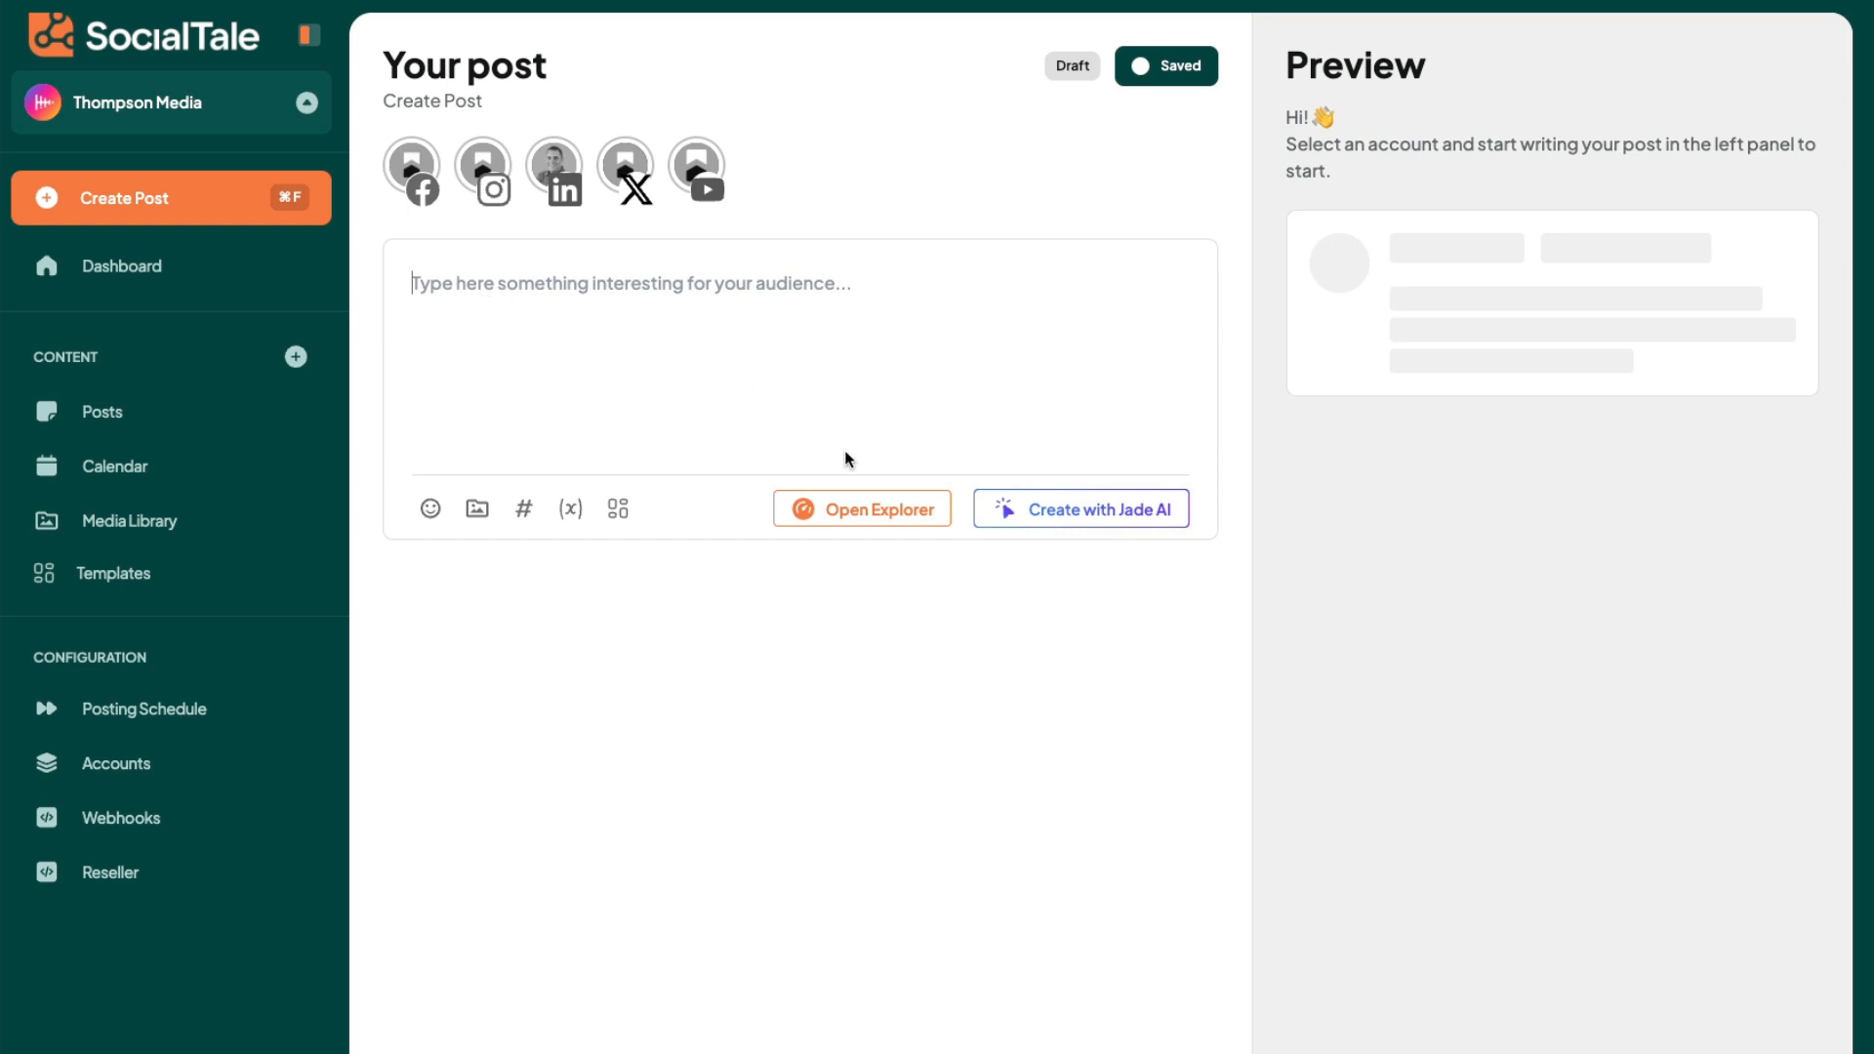
{"action": "left_click", "coordinate": [1086, 507]}
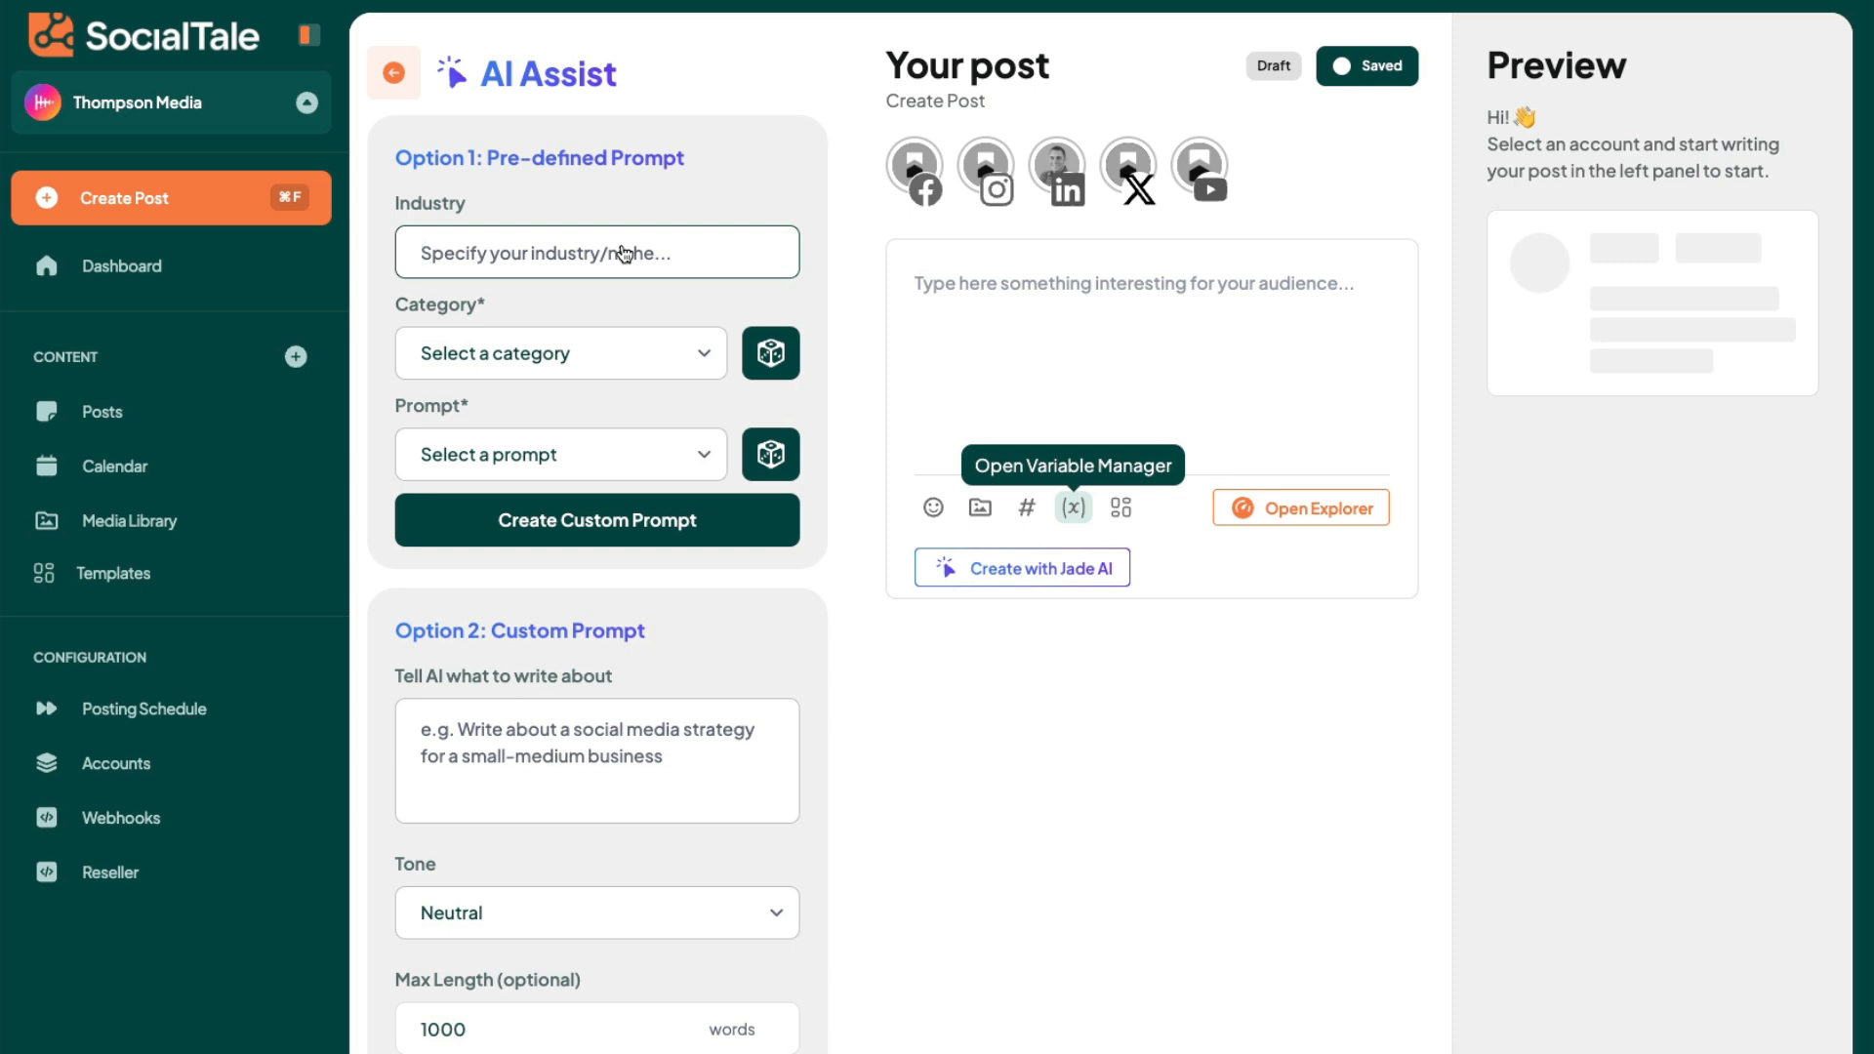
{"action": "type", "text": "construction"}
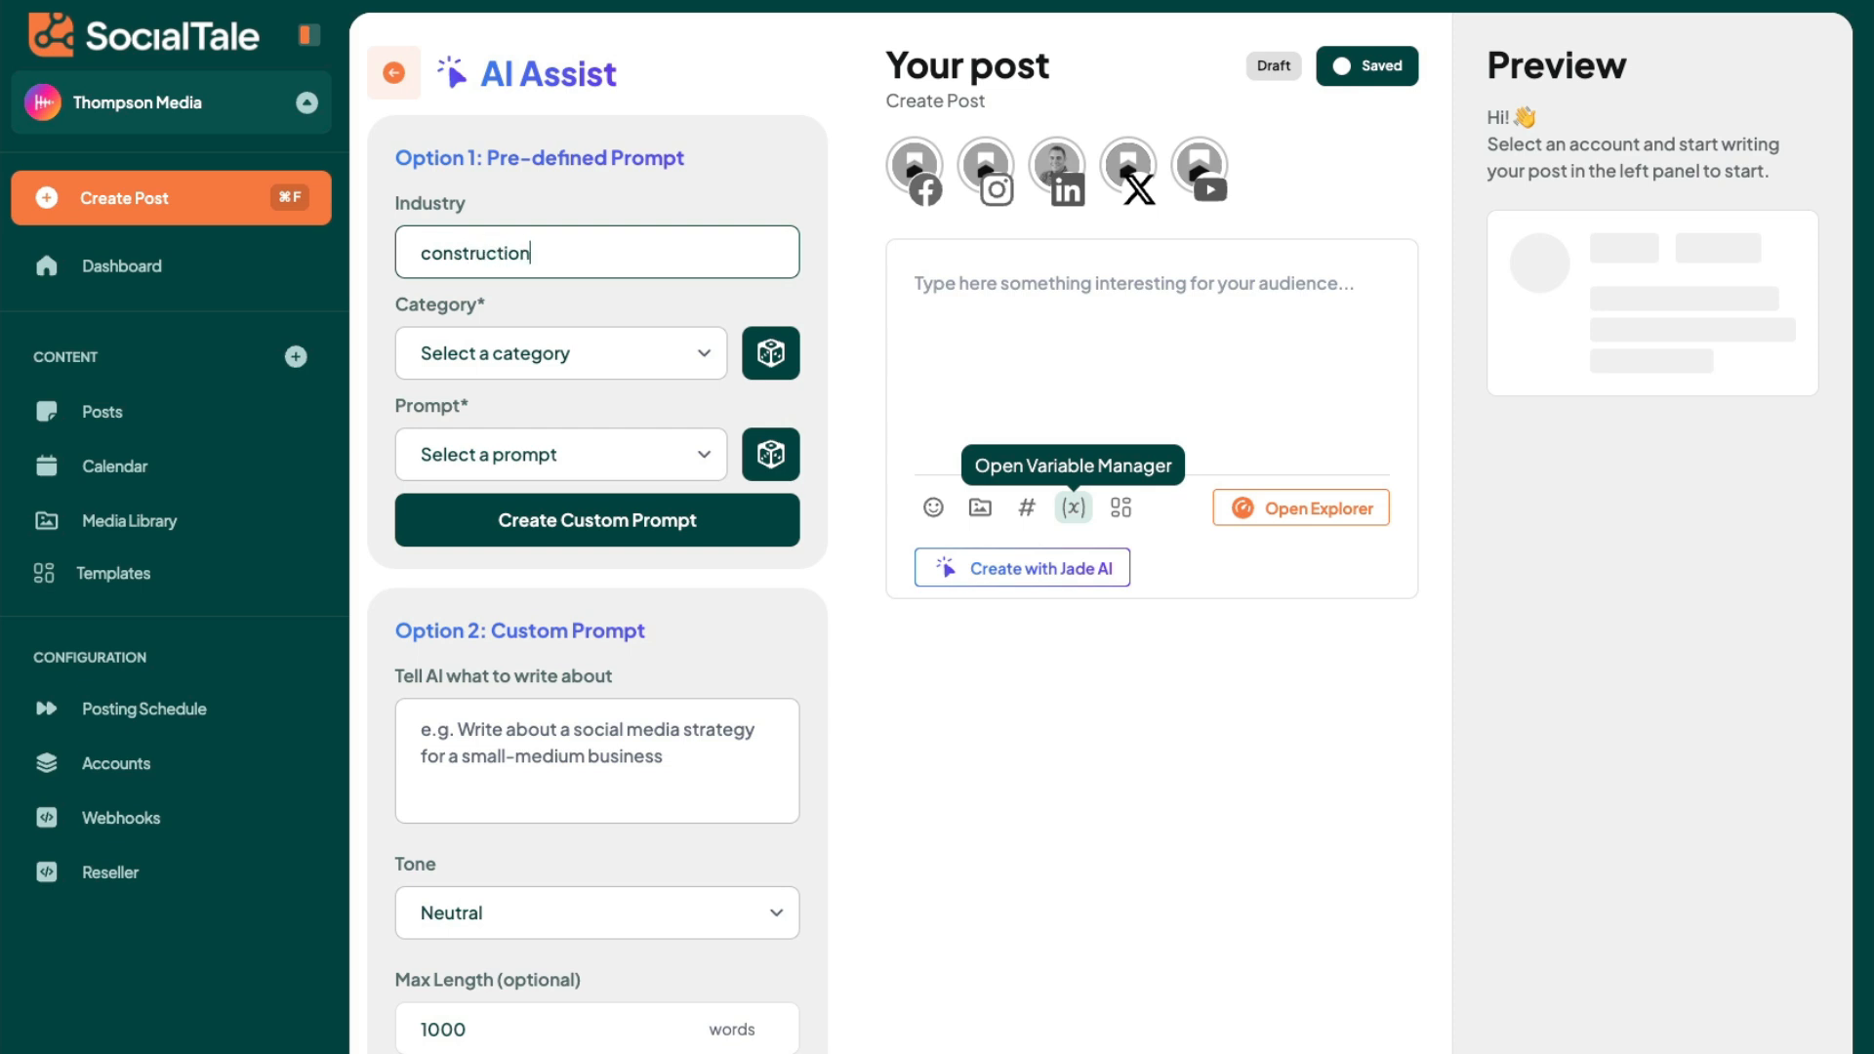
- Try random picks for the pre-defined prompt's category and prompt
{"action": "left_click", "coordinate": [545, 353]}
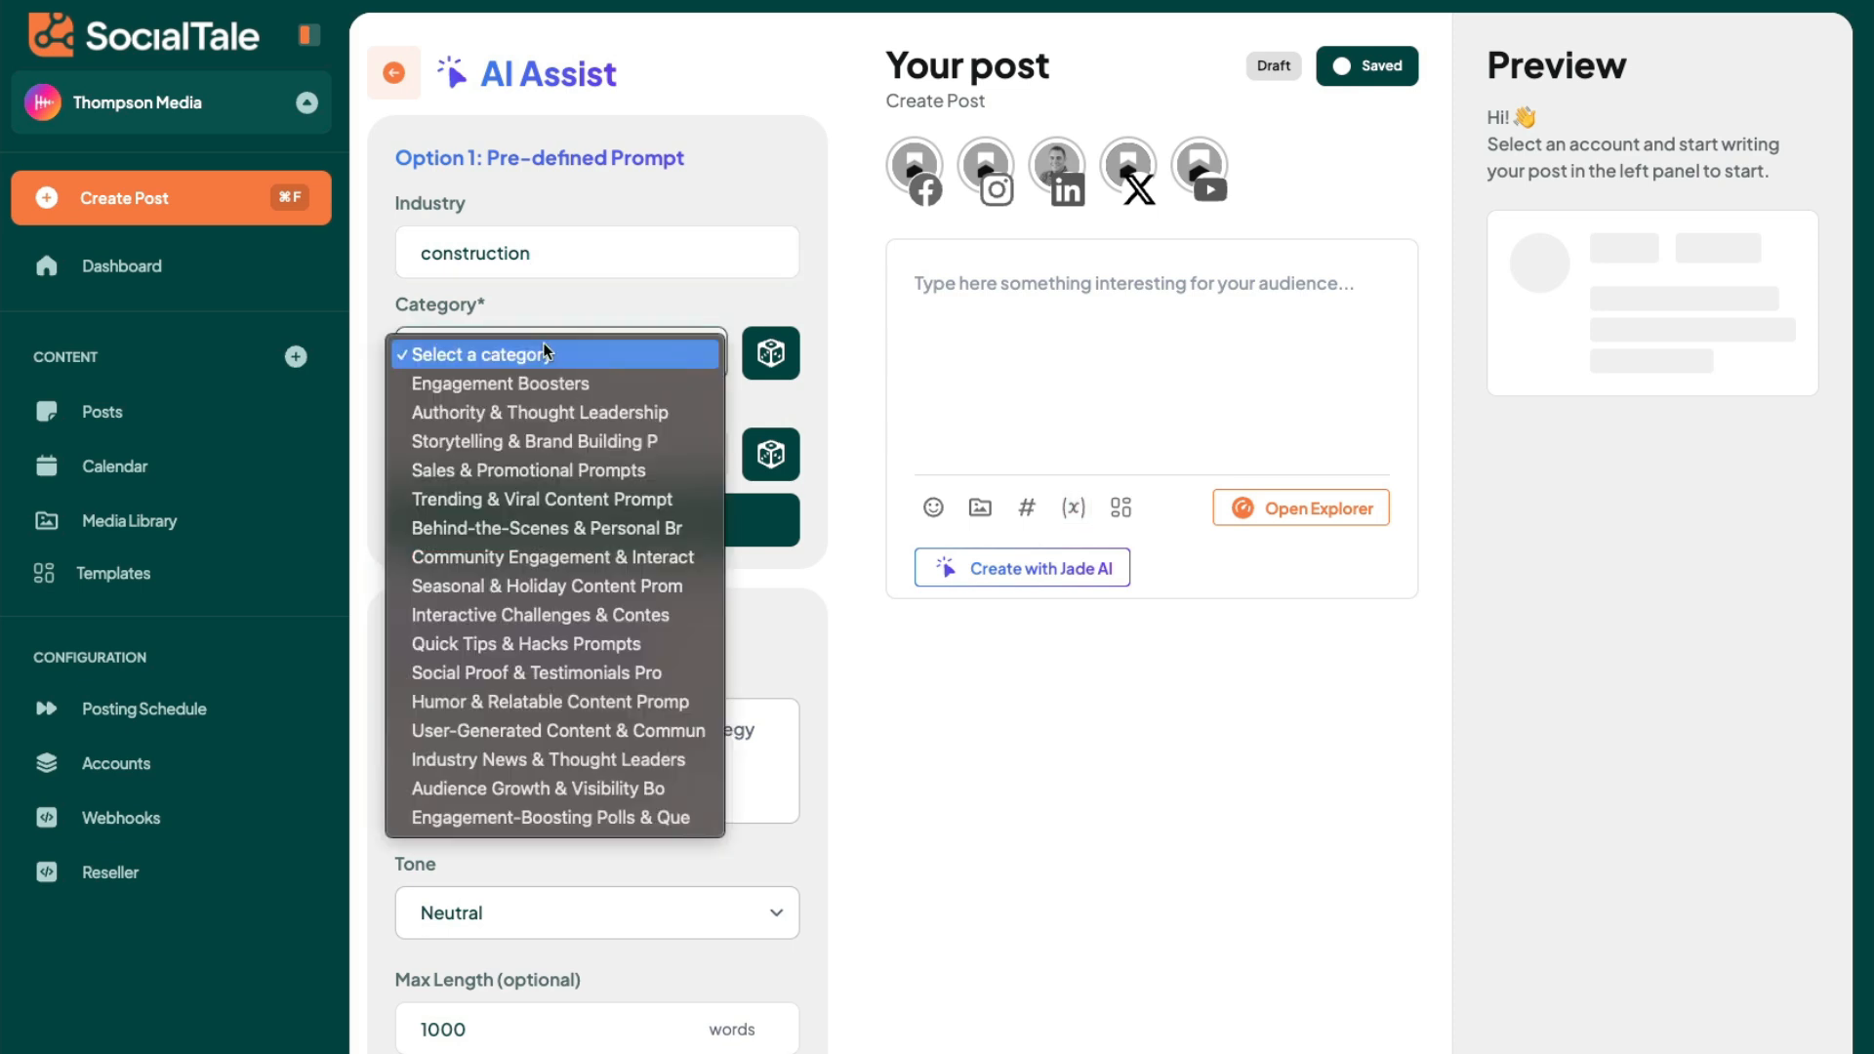
{"action": "left_click", "coordinate": [606, 304]}
{"action": "left_click", "coordinate": [770, 359]}
{"action": "left_click", "coordinate": [767, 447]}
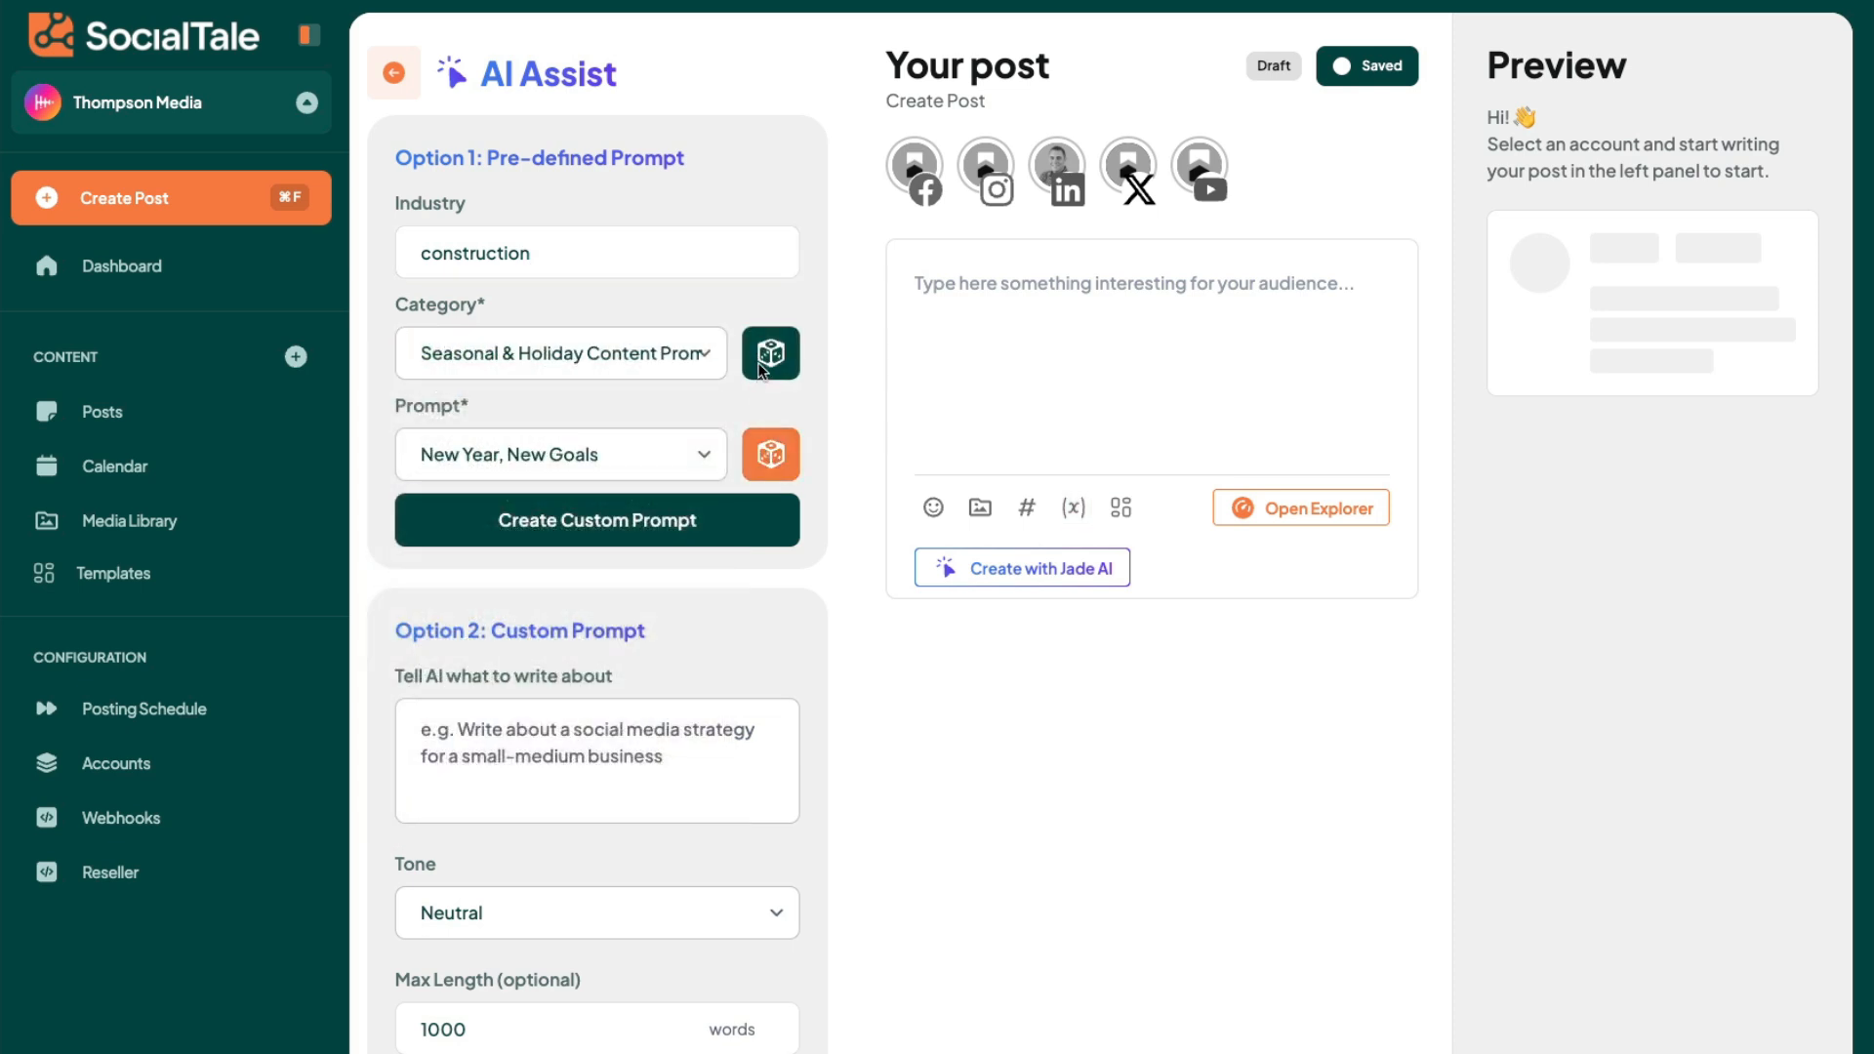
{"action": "left_click", "coordinate": [769, 367]}
- Create a custom prompt from the Sales & Promotional Prompts category using the prompt "The Cost of Doing Nothing"
{"action": "left_click", "coordinate": [675, 353]}
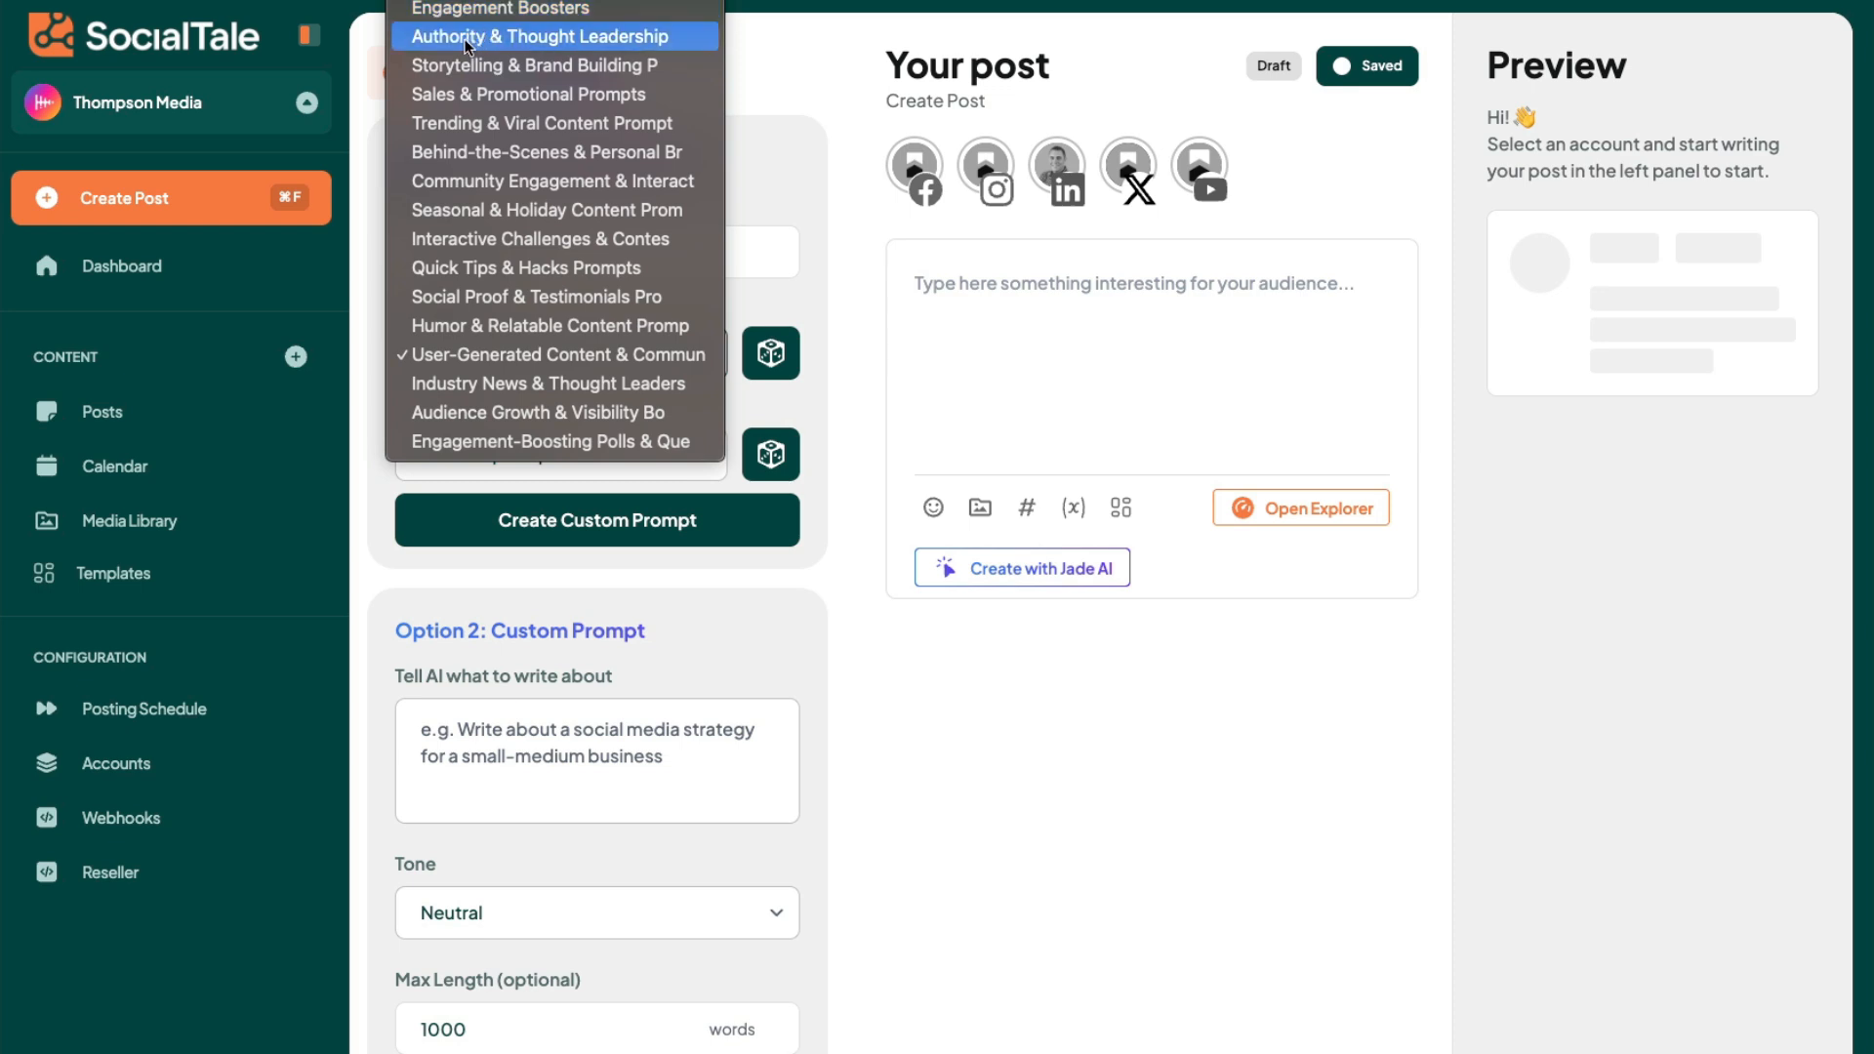
{"action": "left_click", "coordinate": [550, 94]}
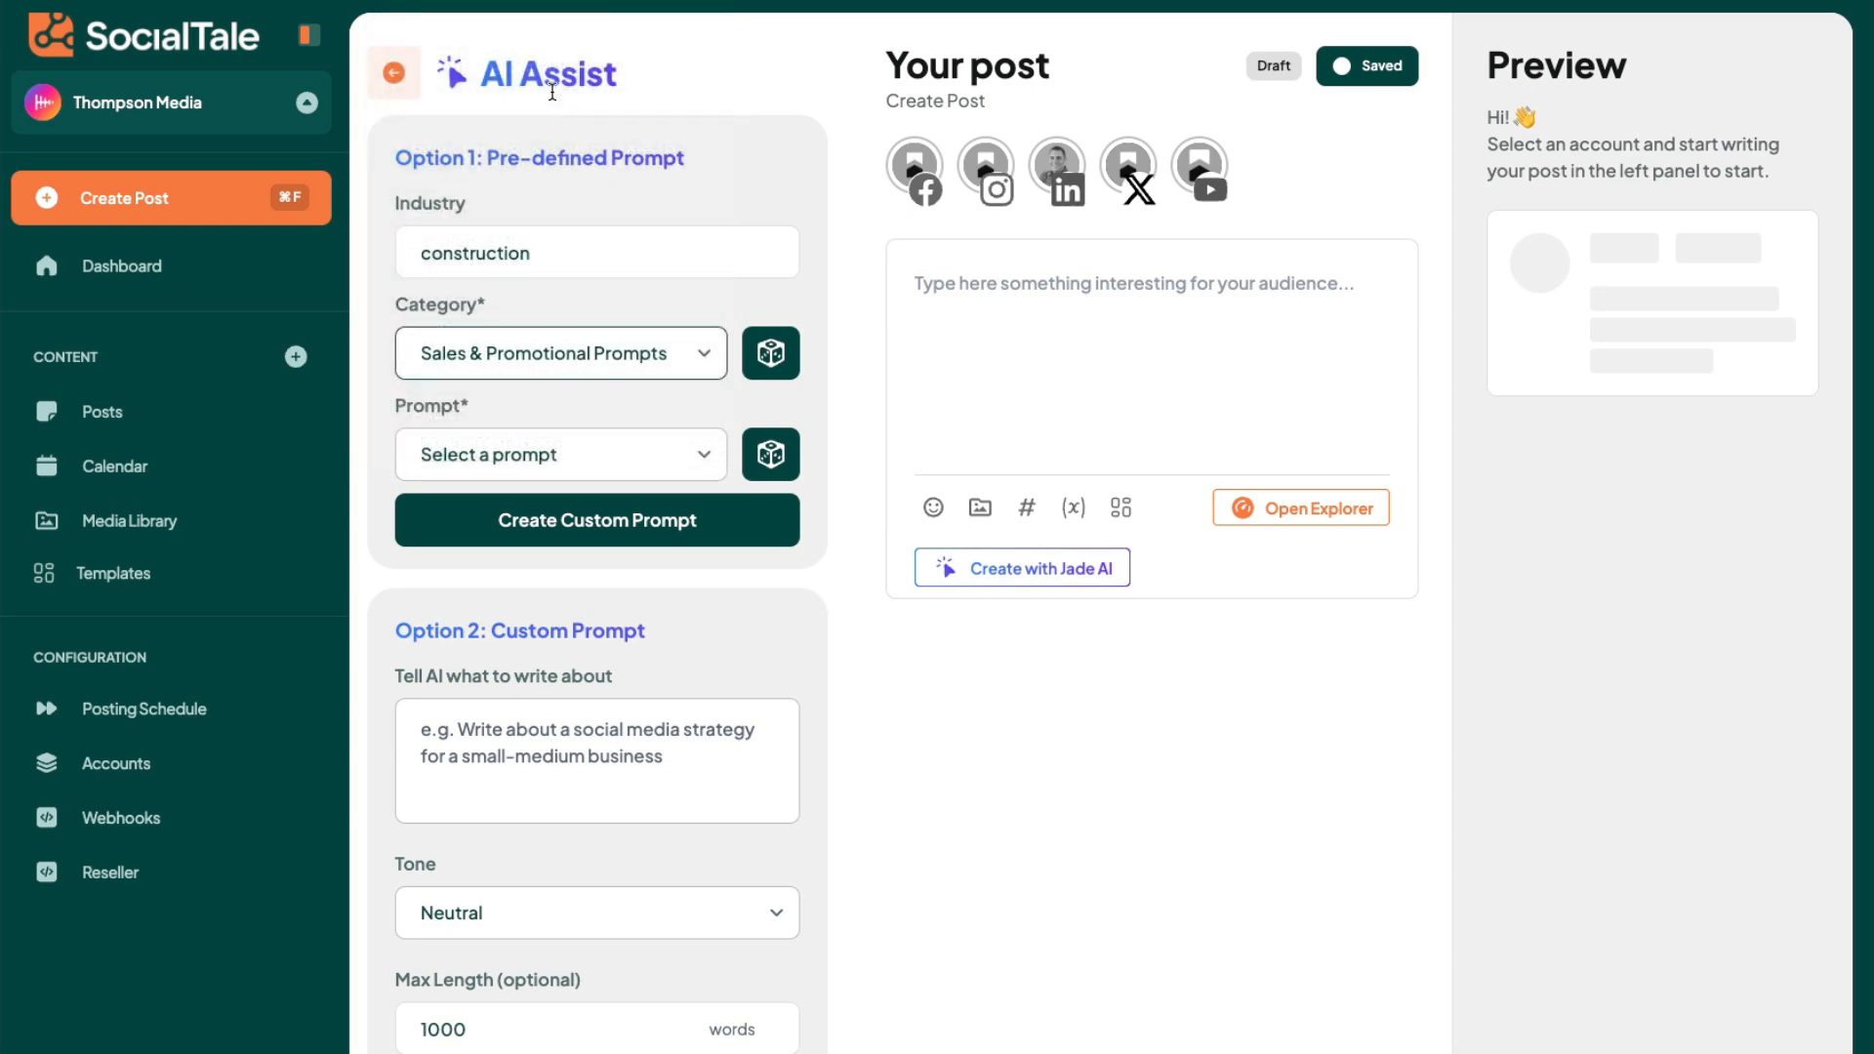
{"action": "left_click", "coordinate": [554, 460]}
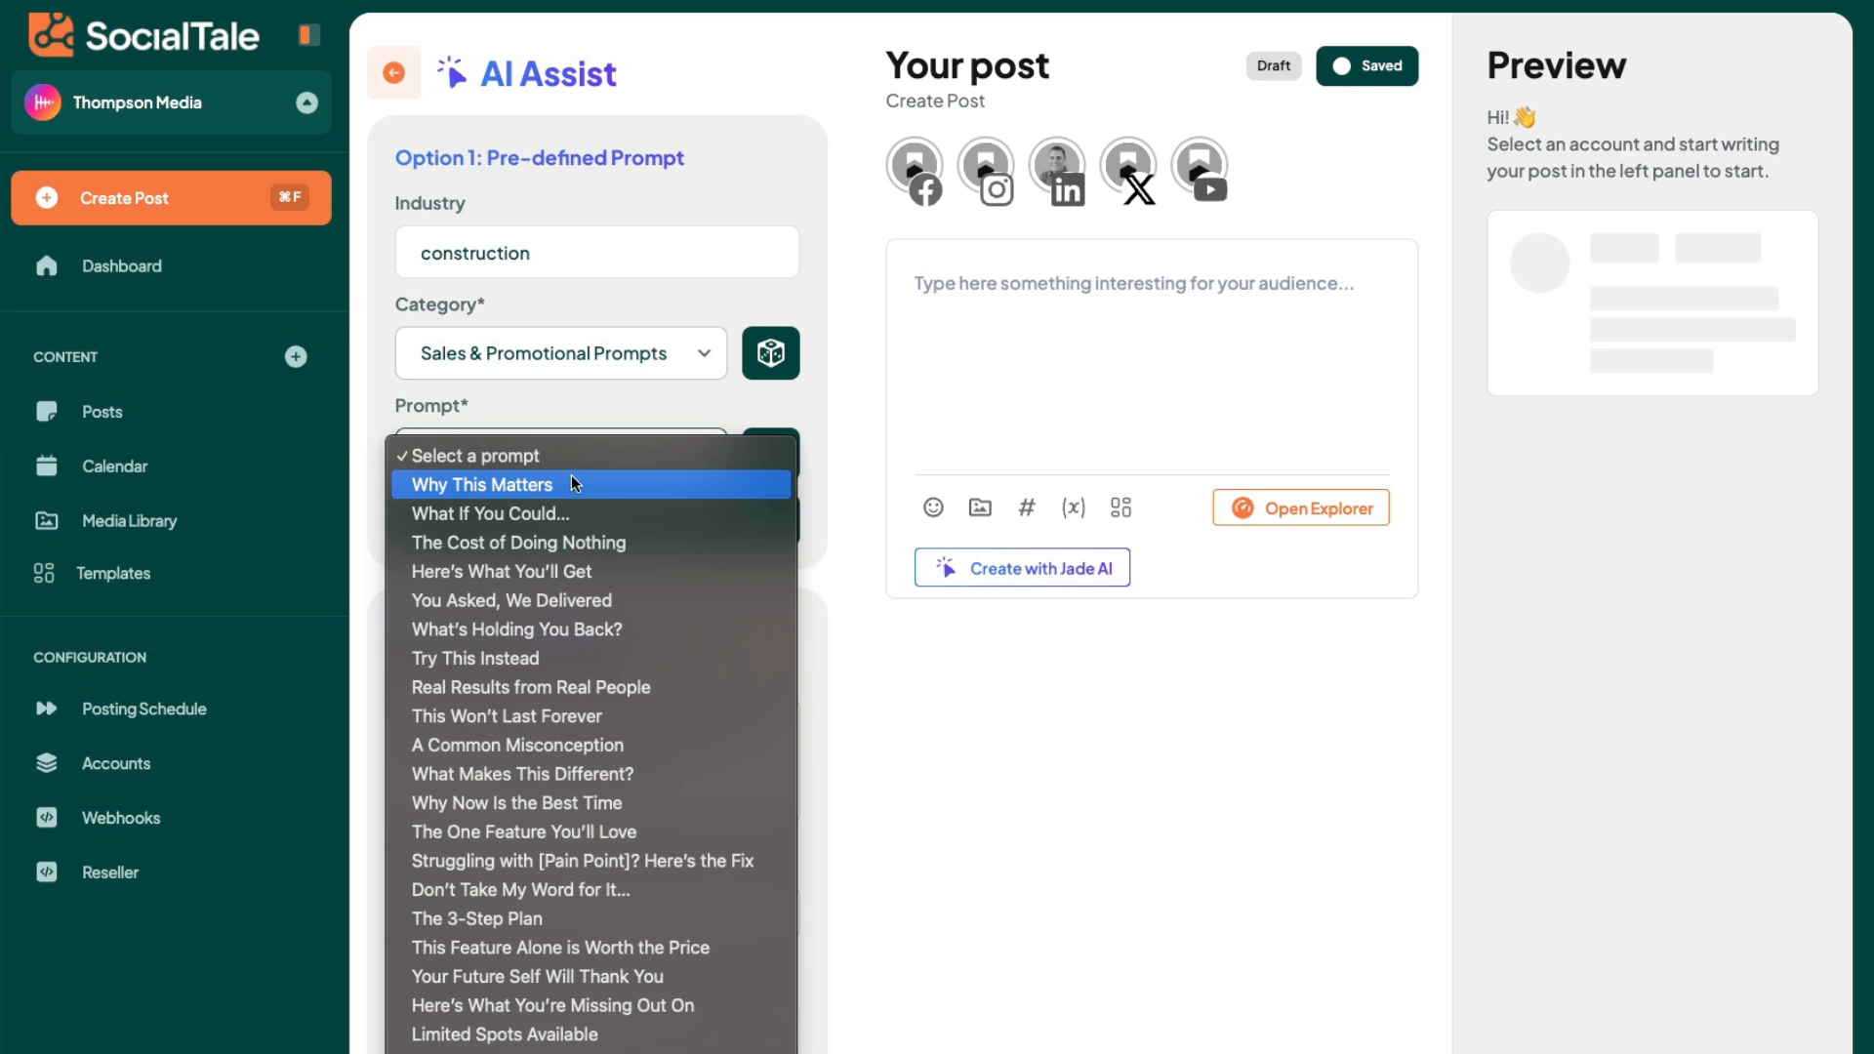
{"action": "left_click", "coordinate": [574, 544]}
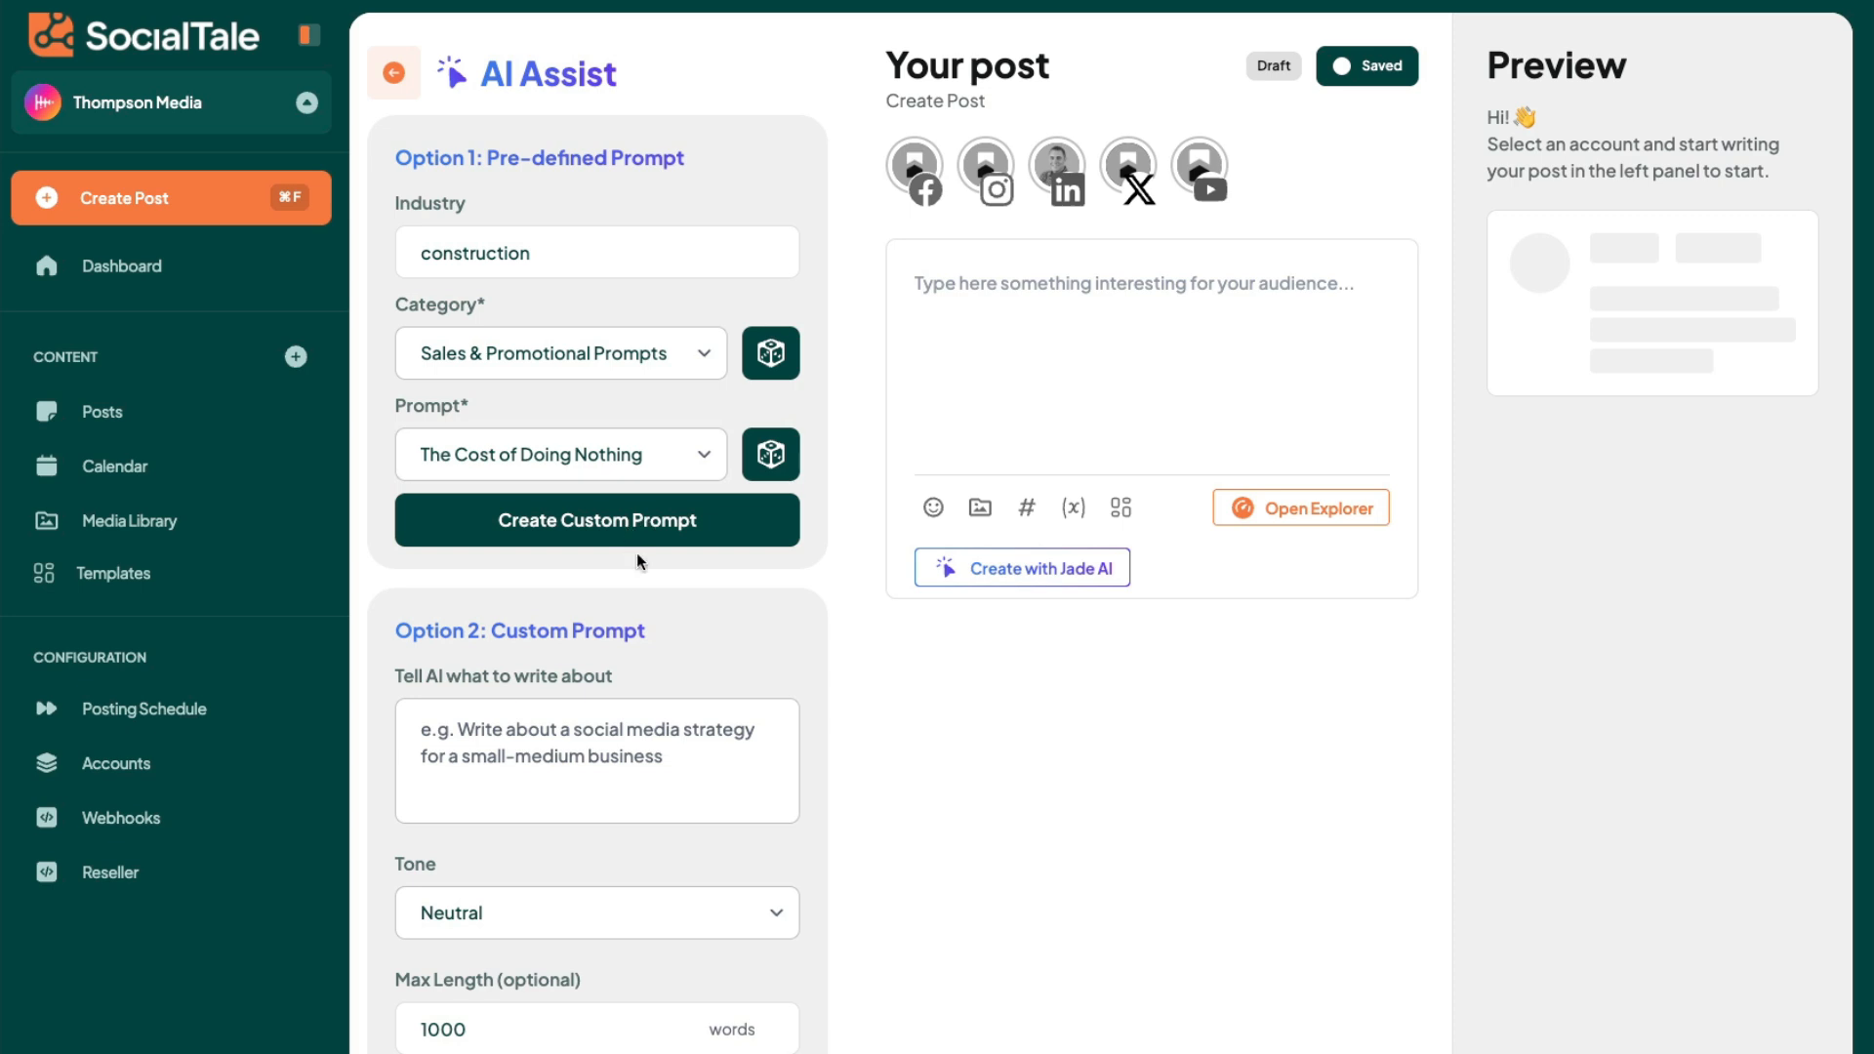
{"action": "left_click", "coordinate": [644, 517]}
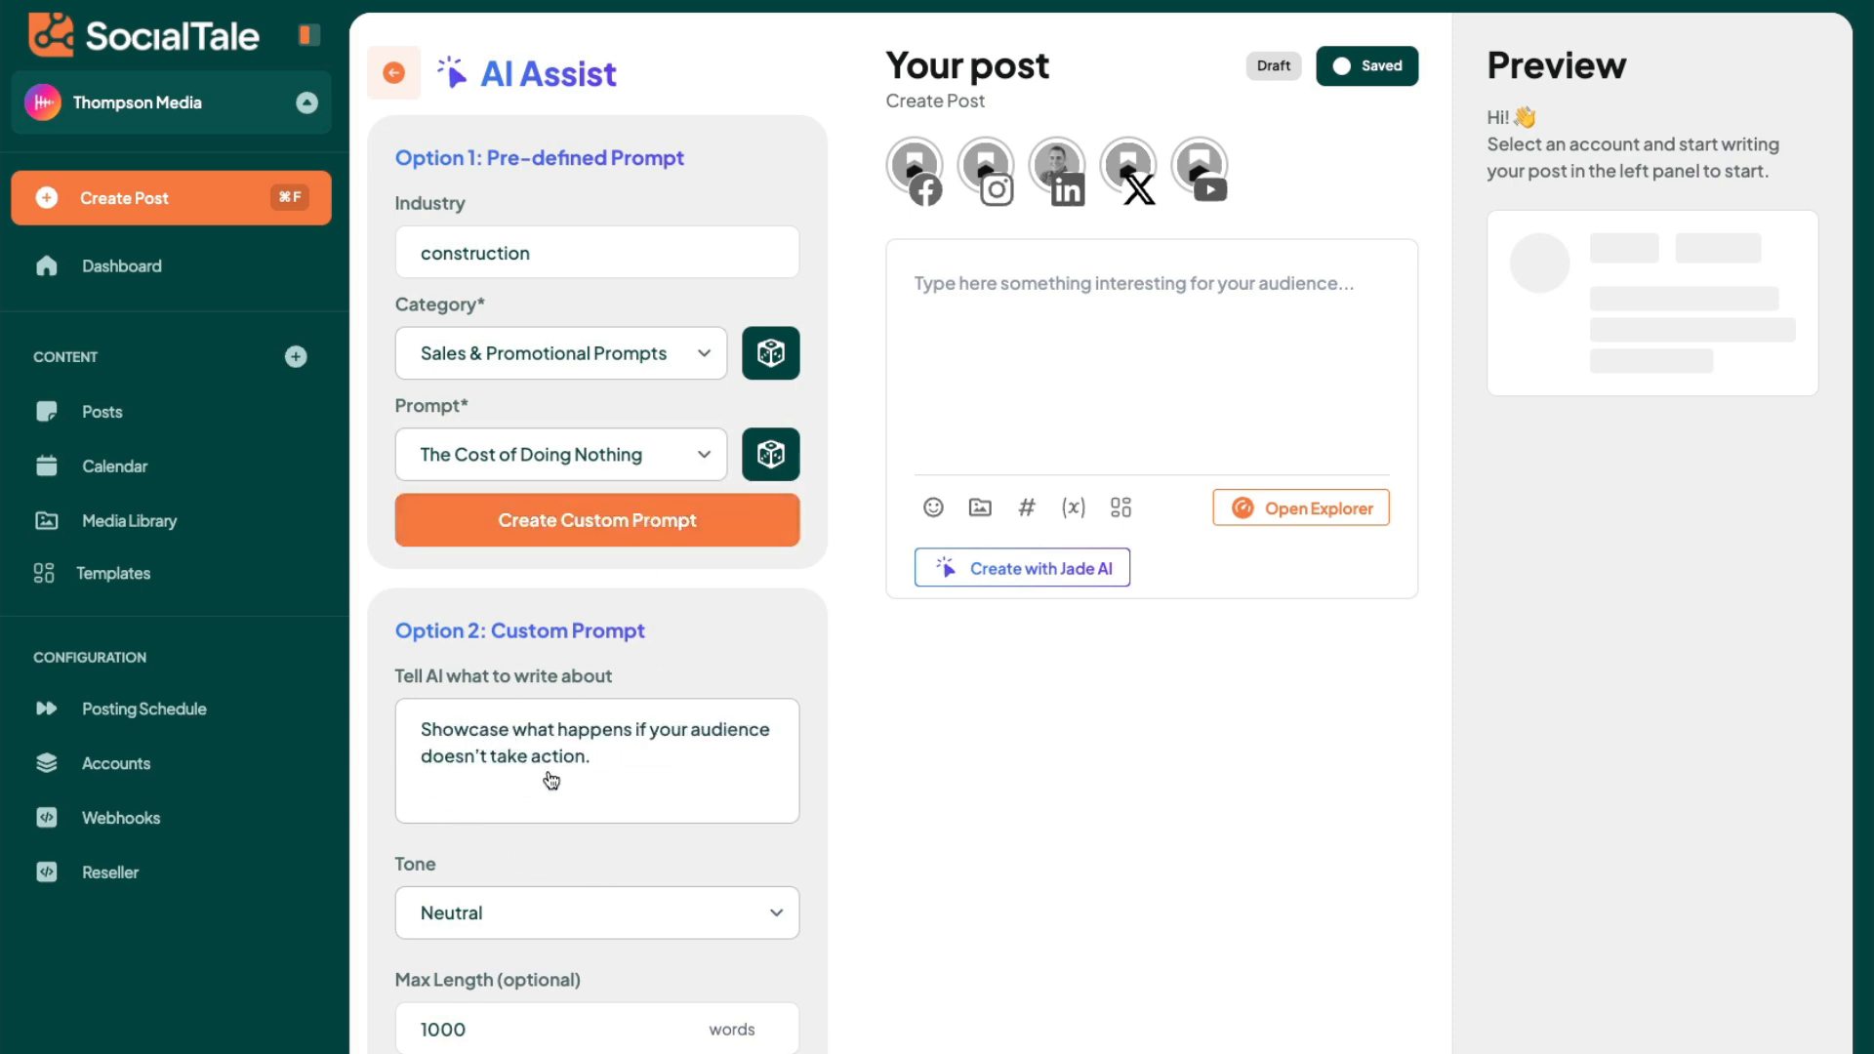
- Edit the custom prompt to read "Showcase what happens if home builders doesn't take action and settle for outdated software solutions."
{"action": "left_click", "coordinate": [616, 771]}
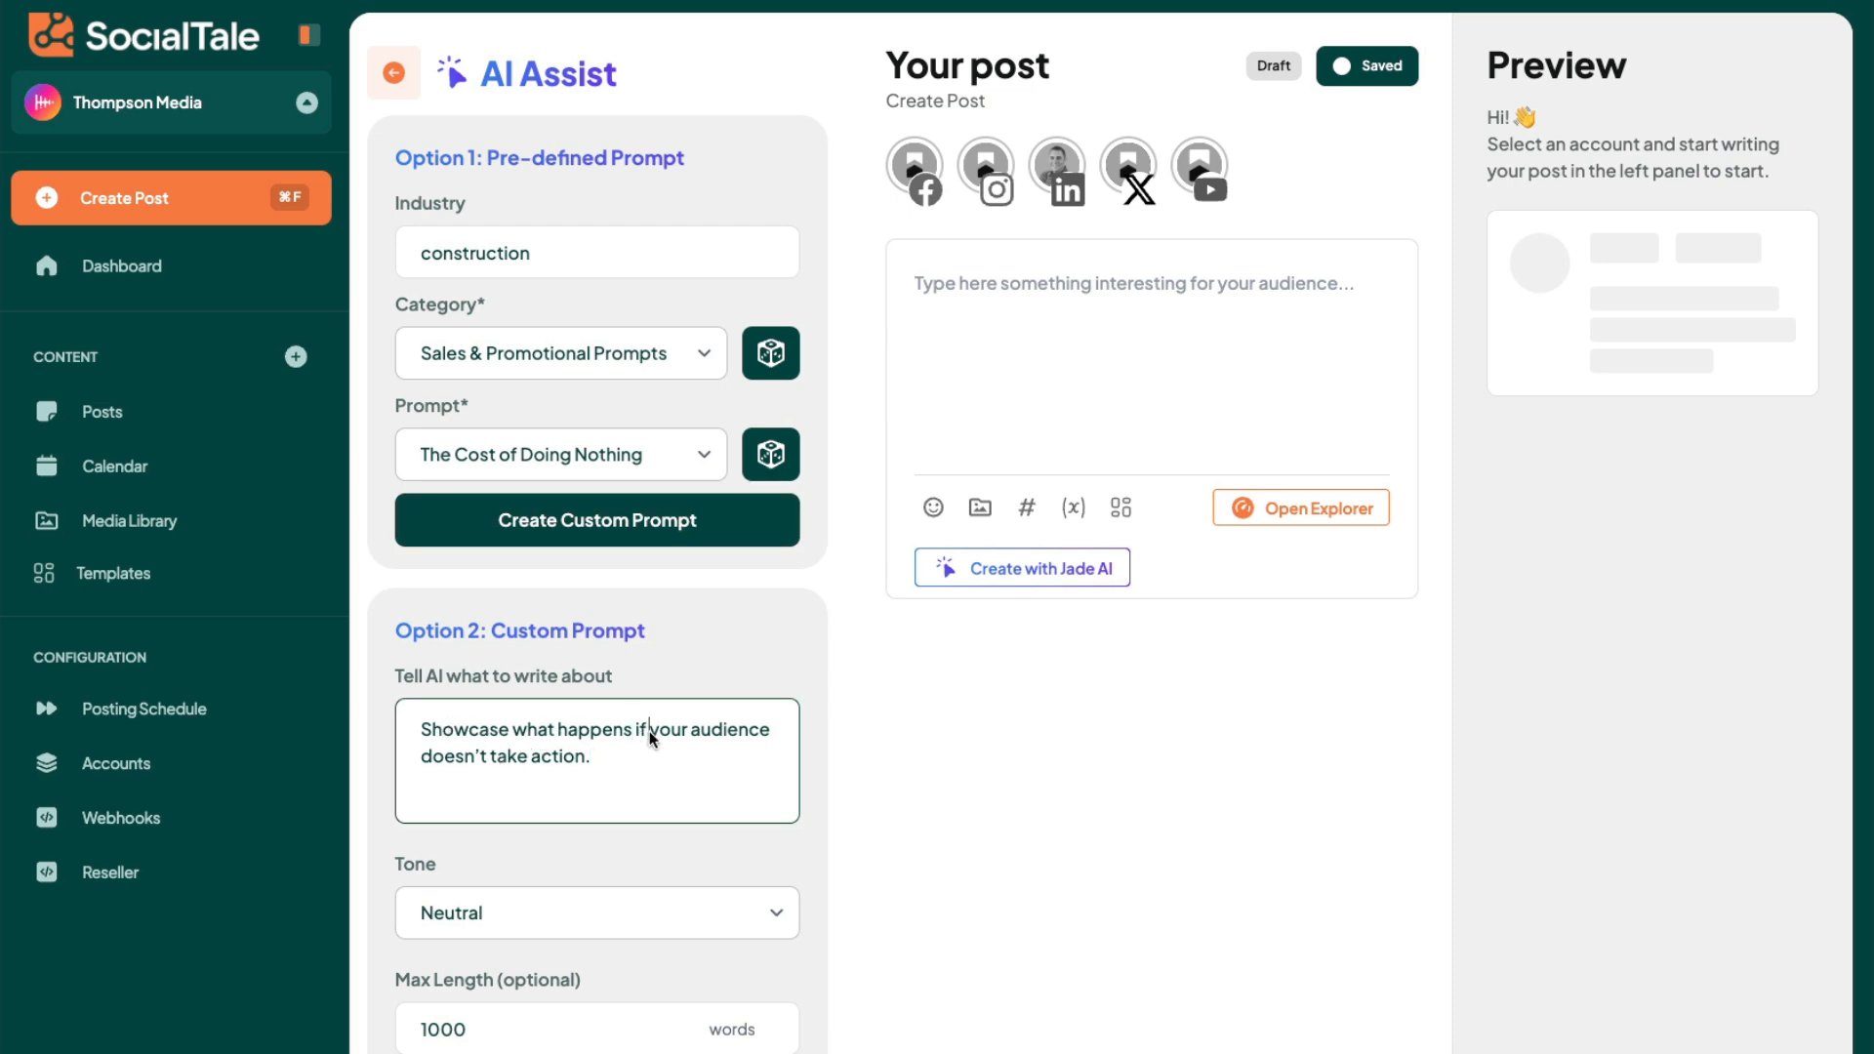
{"action": "type", "text": "home builders"}
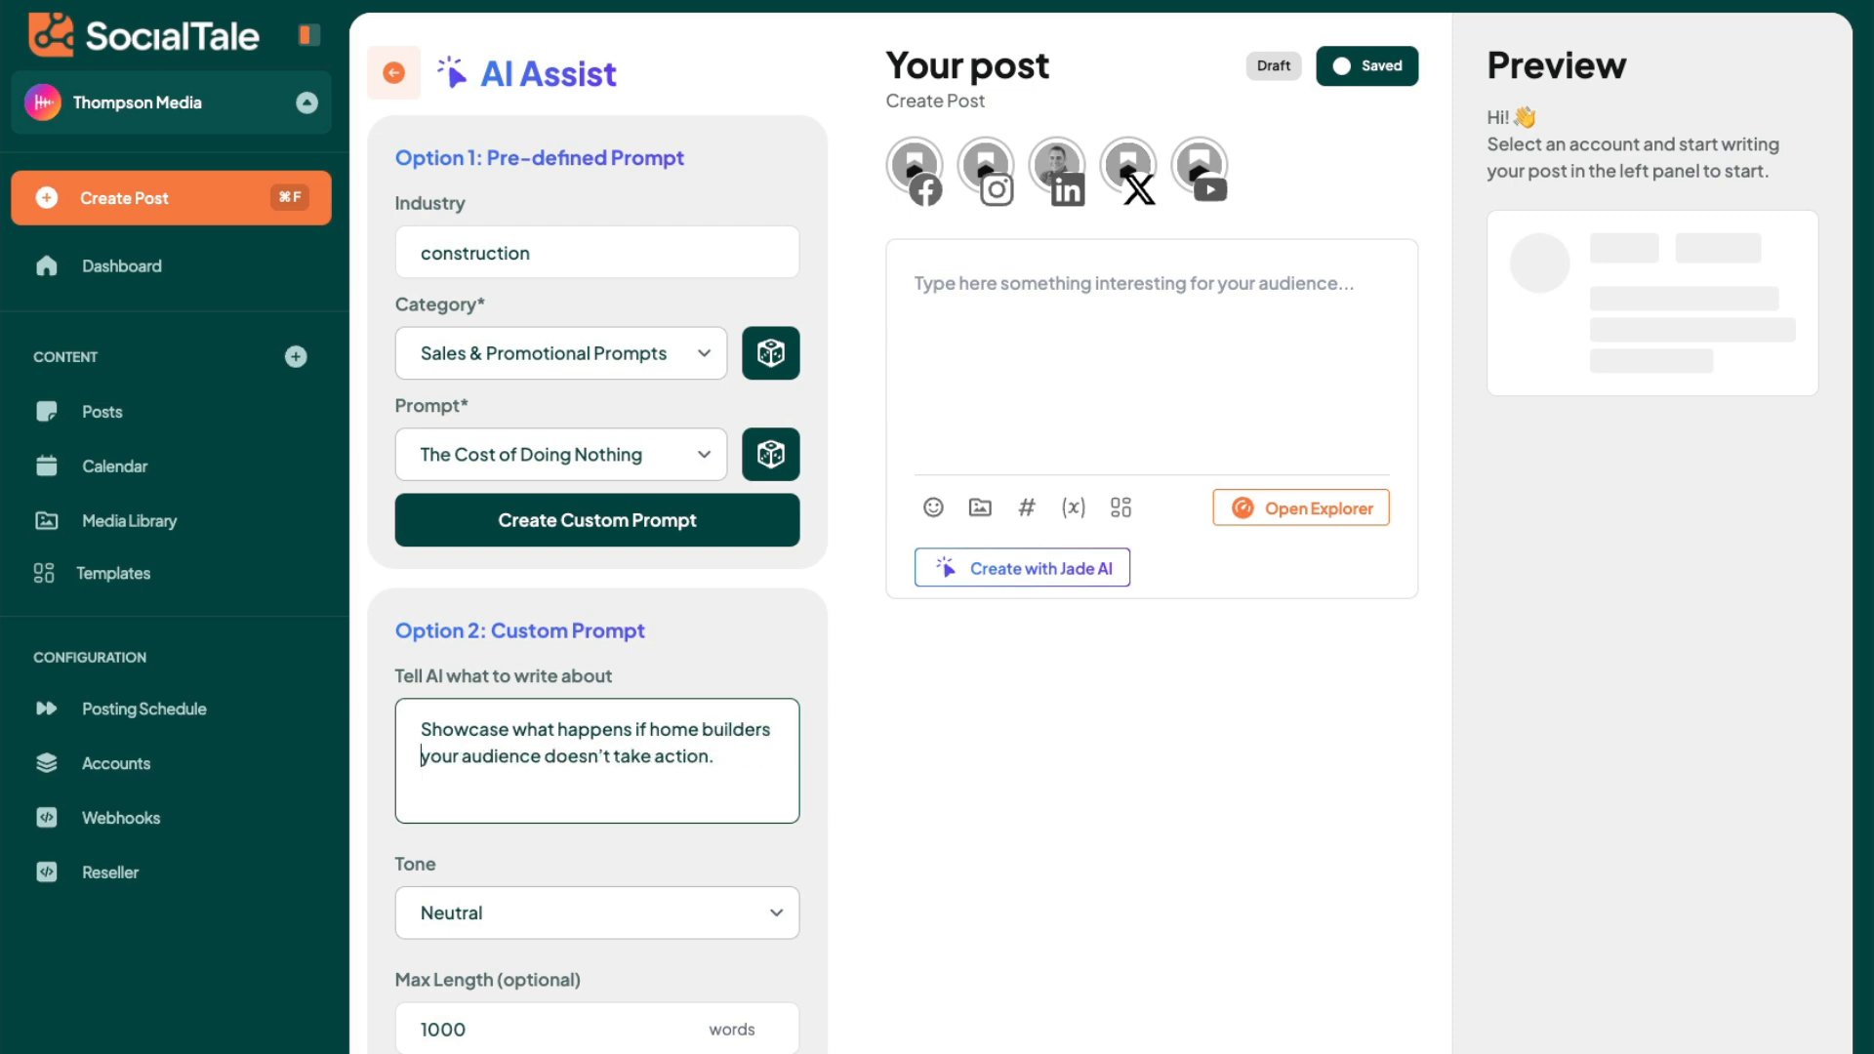
{"action": "left_click_drag", "start_coordinate": [541, 756], "coordinate": [420, 757]}
{"action": "key", "text": "BackSpace"}
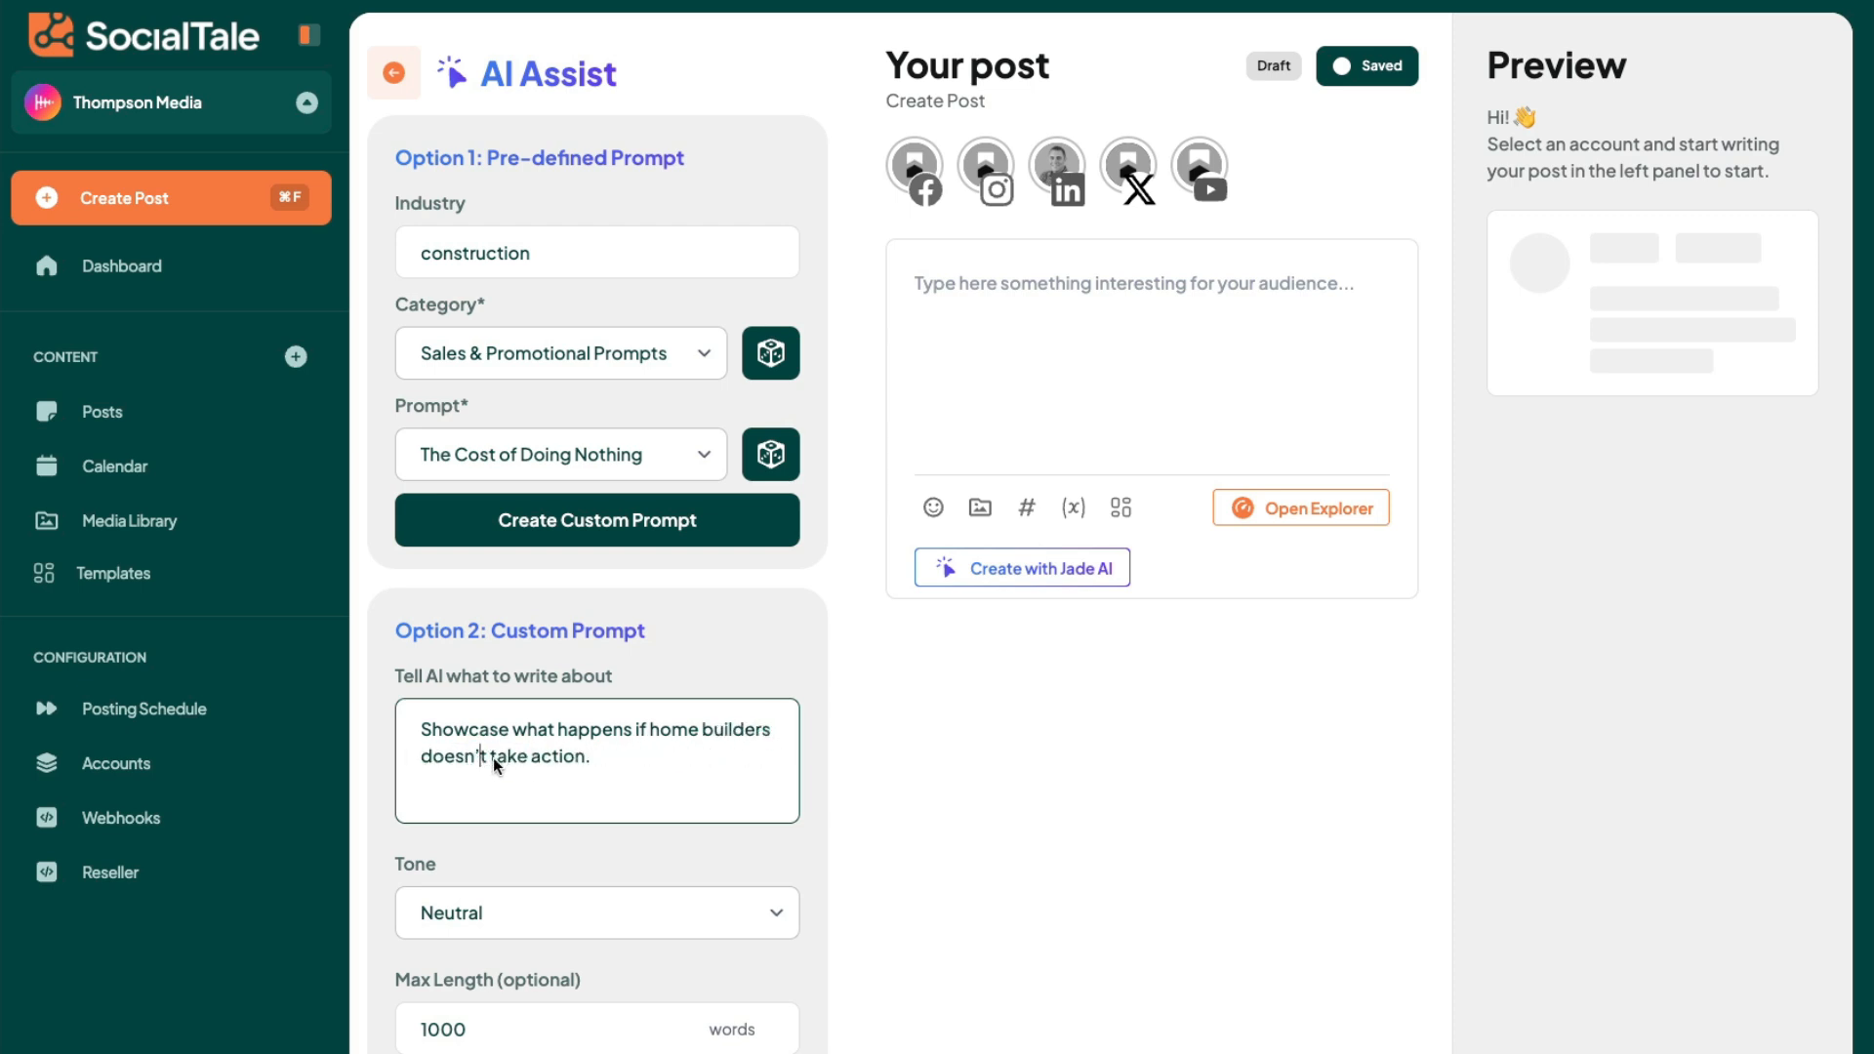
{"action": "left_click", "coordinate": [586, 760]}
{"action": "type", "text": "and settle for outdated soft"}
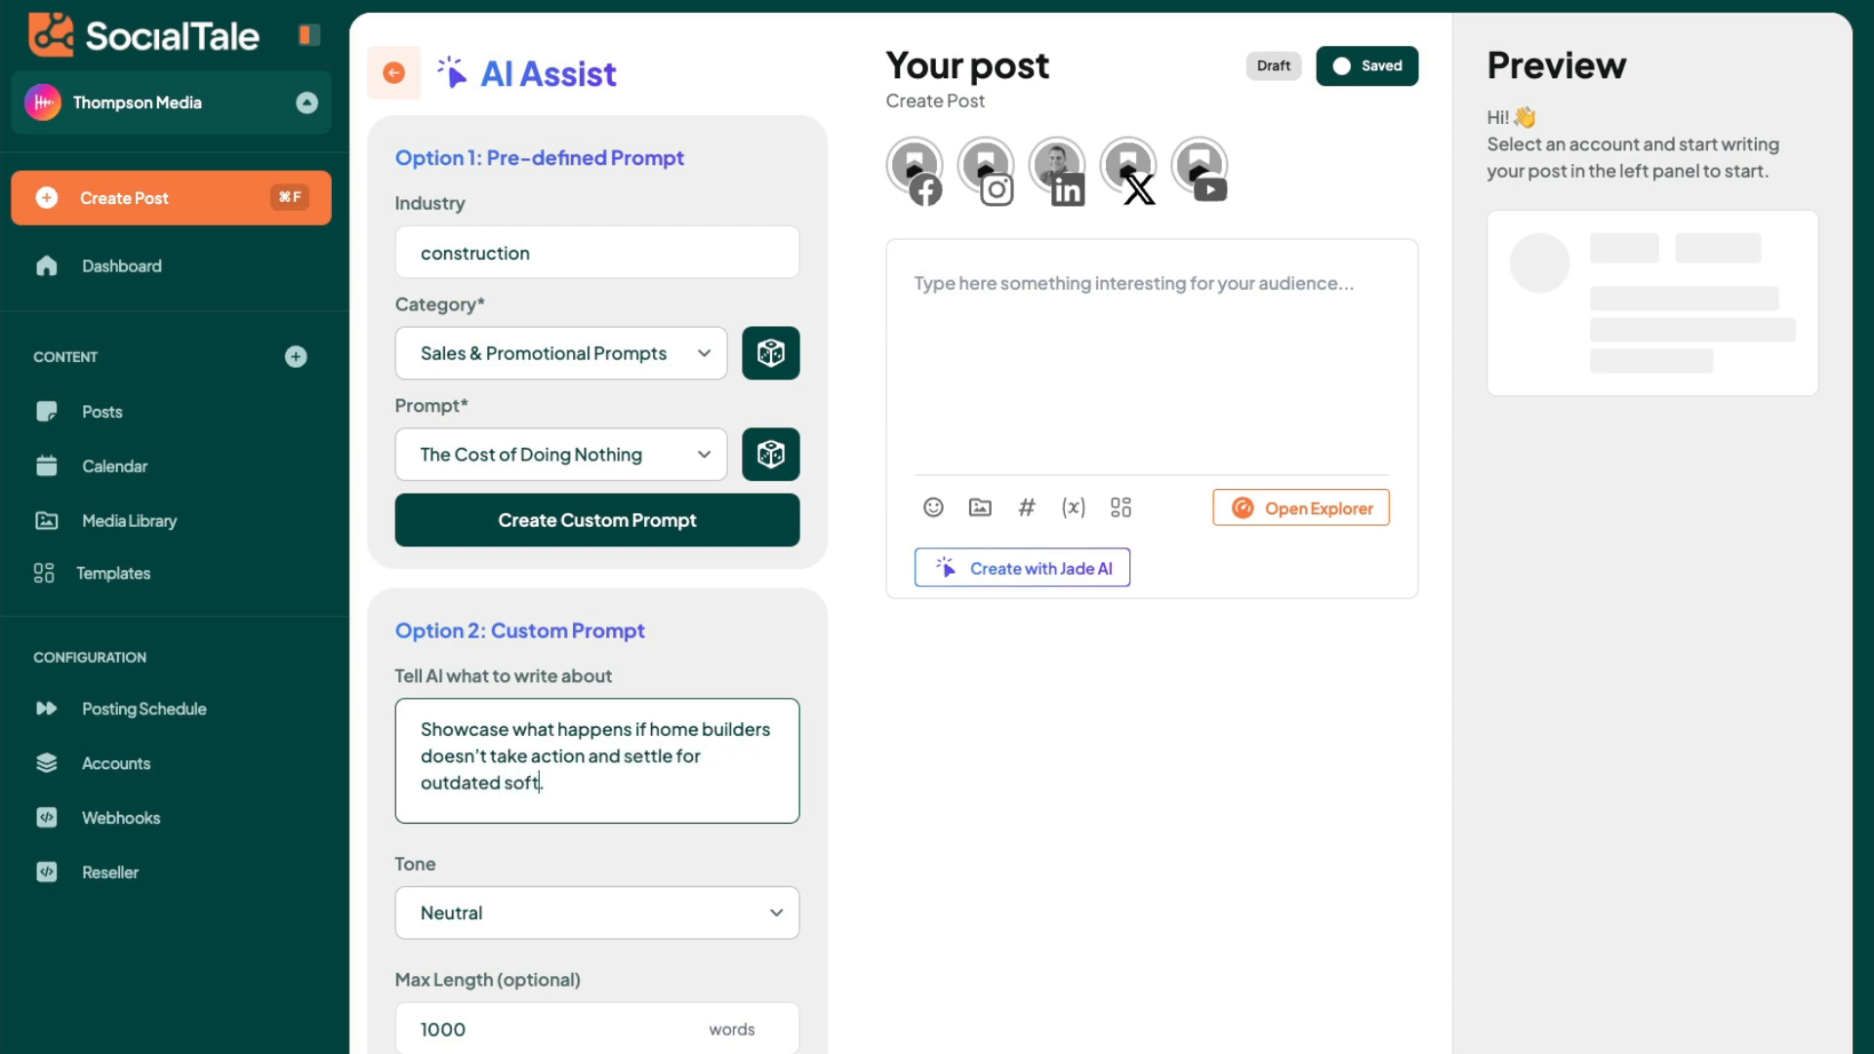
{"action": "type", "text": "ware solutions."}
- Generate the post text with an Edgy tone and insert it into the post
{"action": "left_click", "coordinate": [560, 915]}
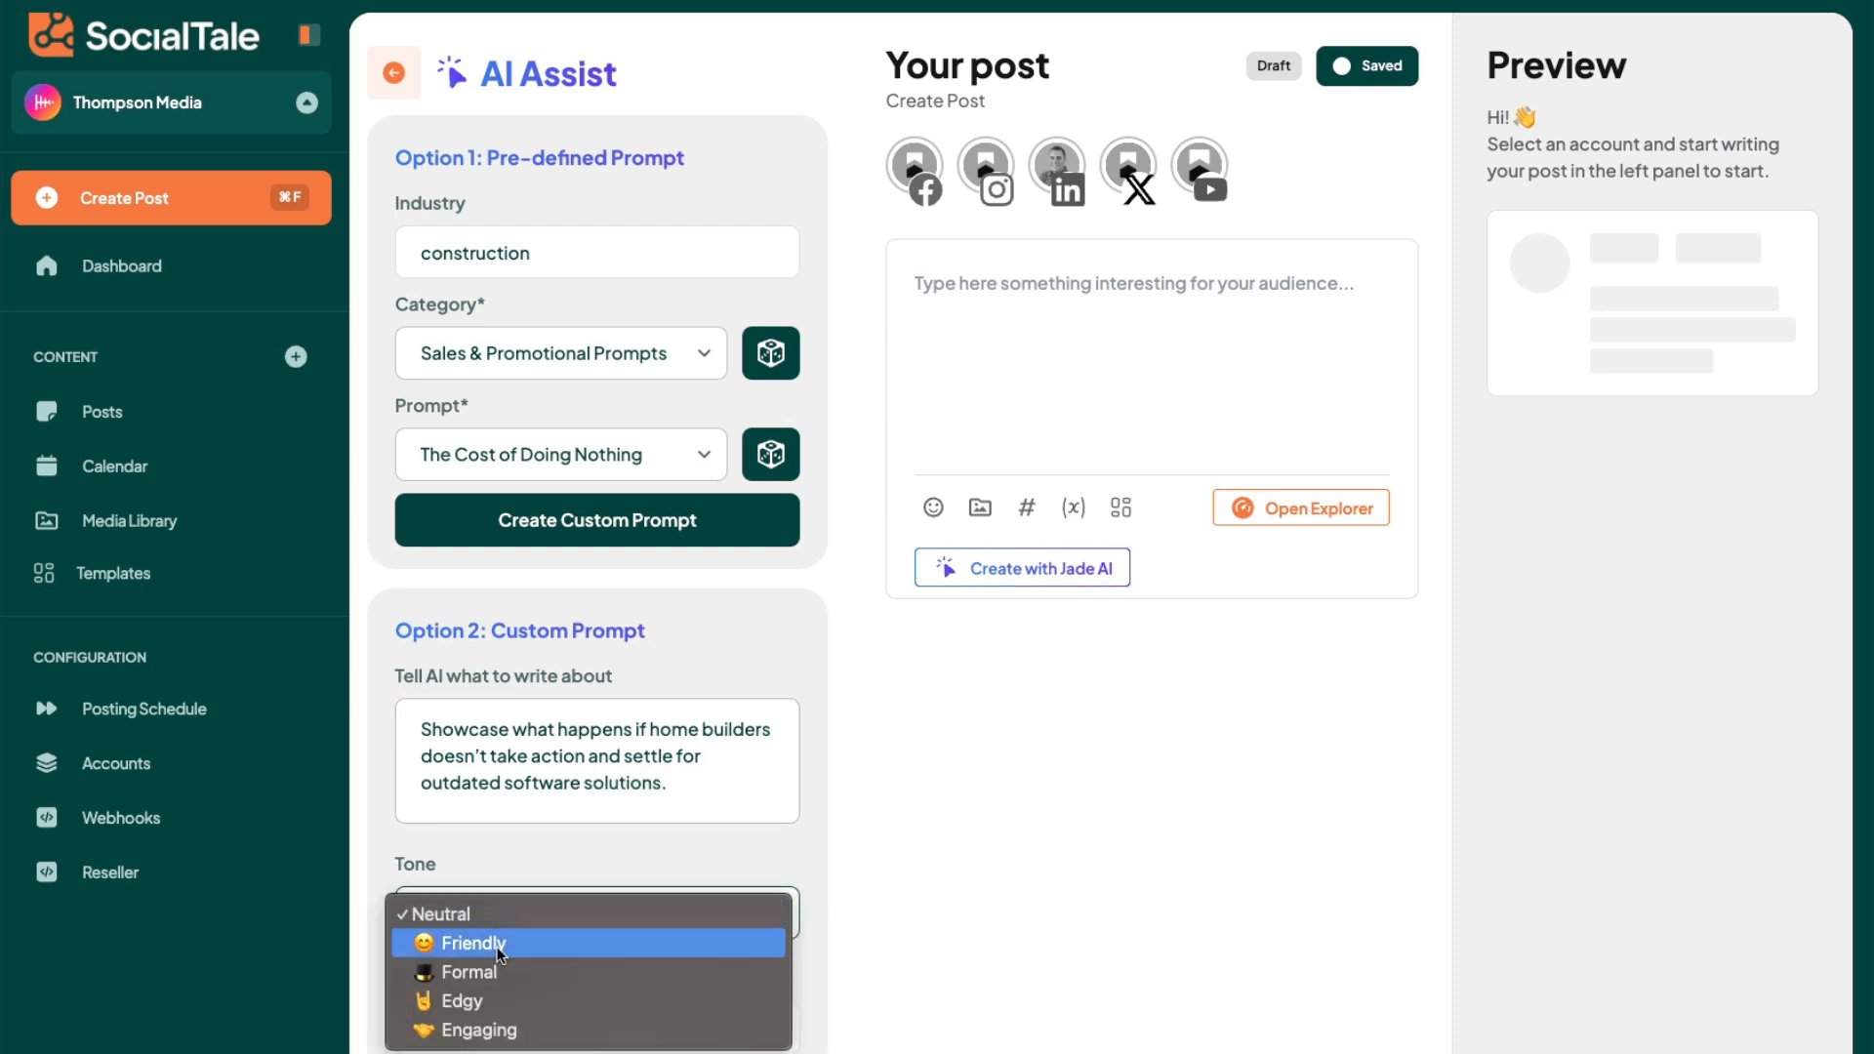
{"action": "left_click", "coordinate": [482, 999]}
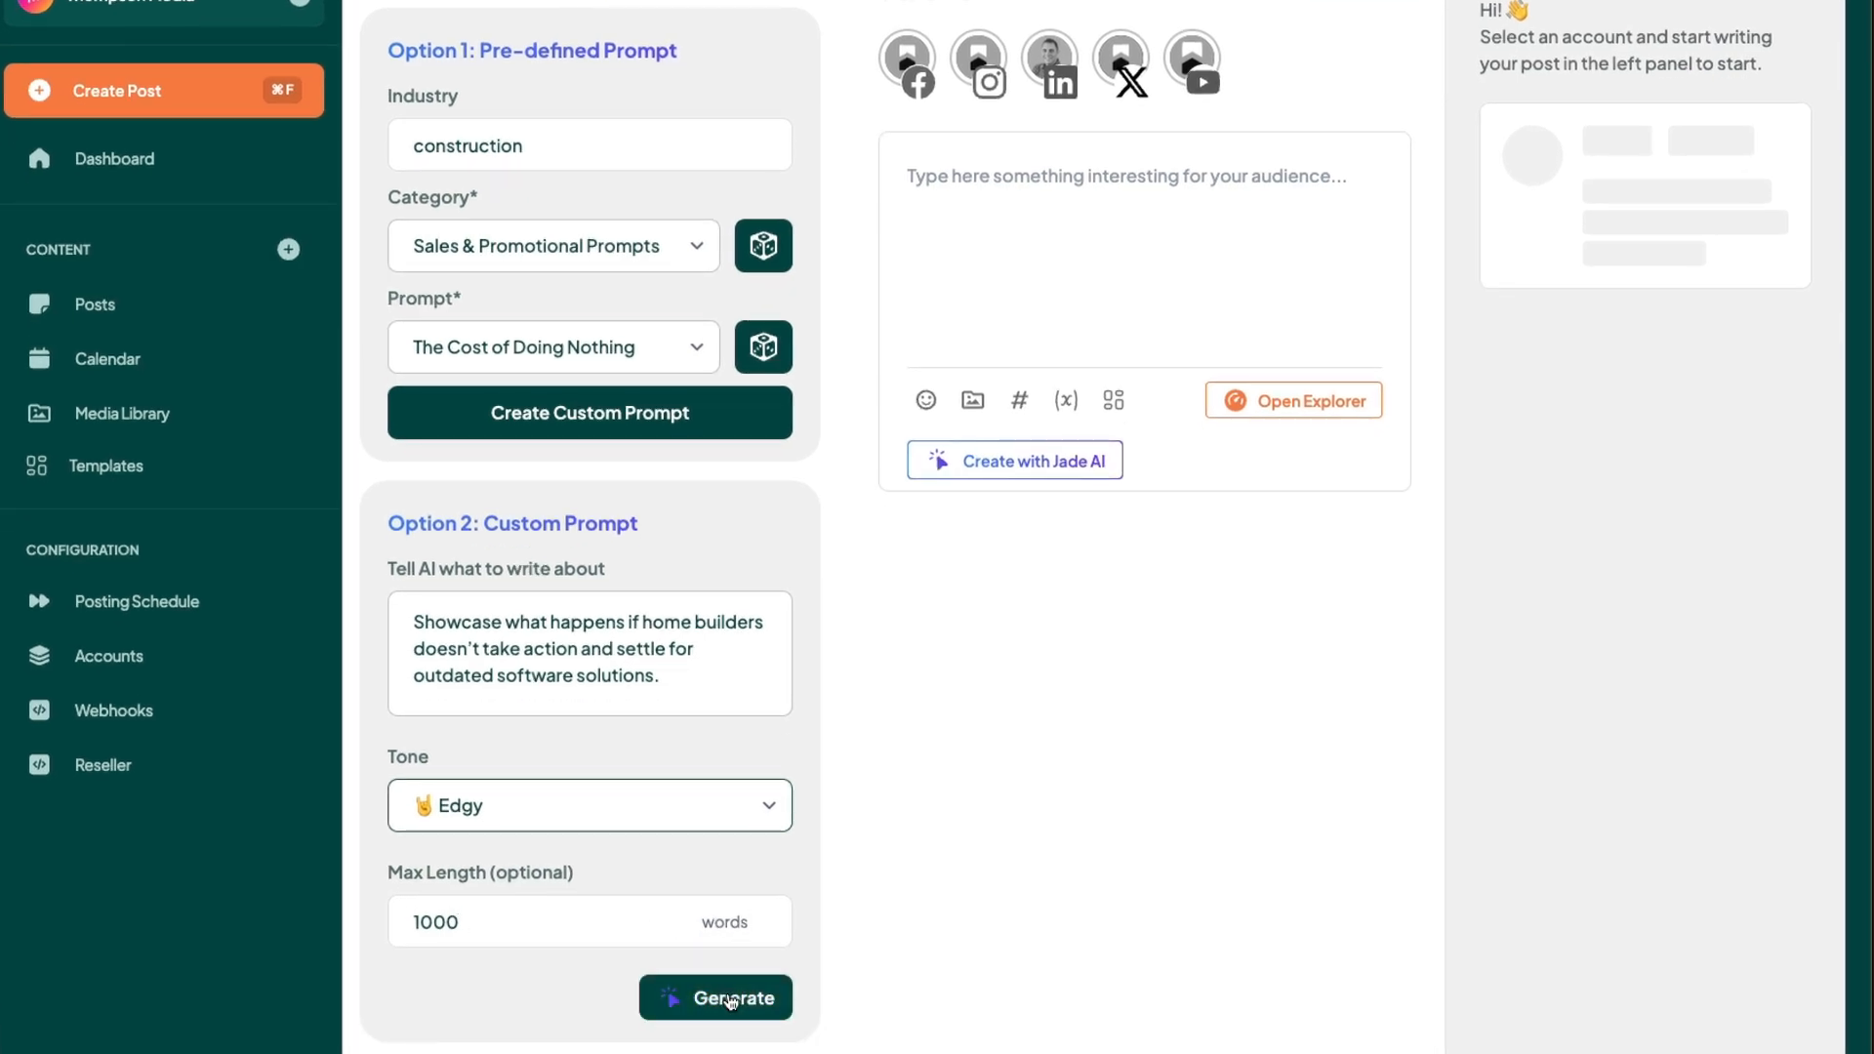
{"action": "left_click", "coordinate": [730, 999]}
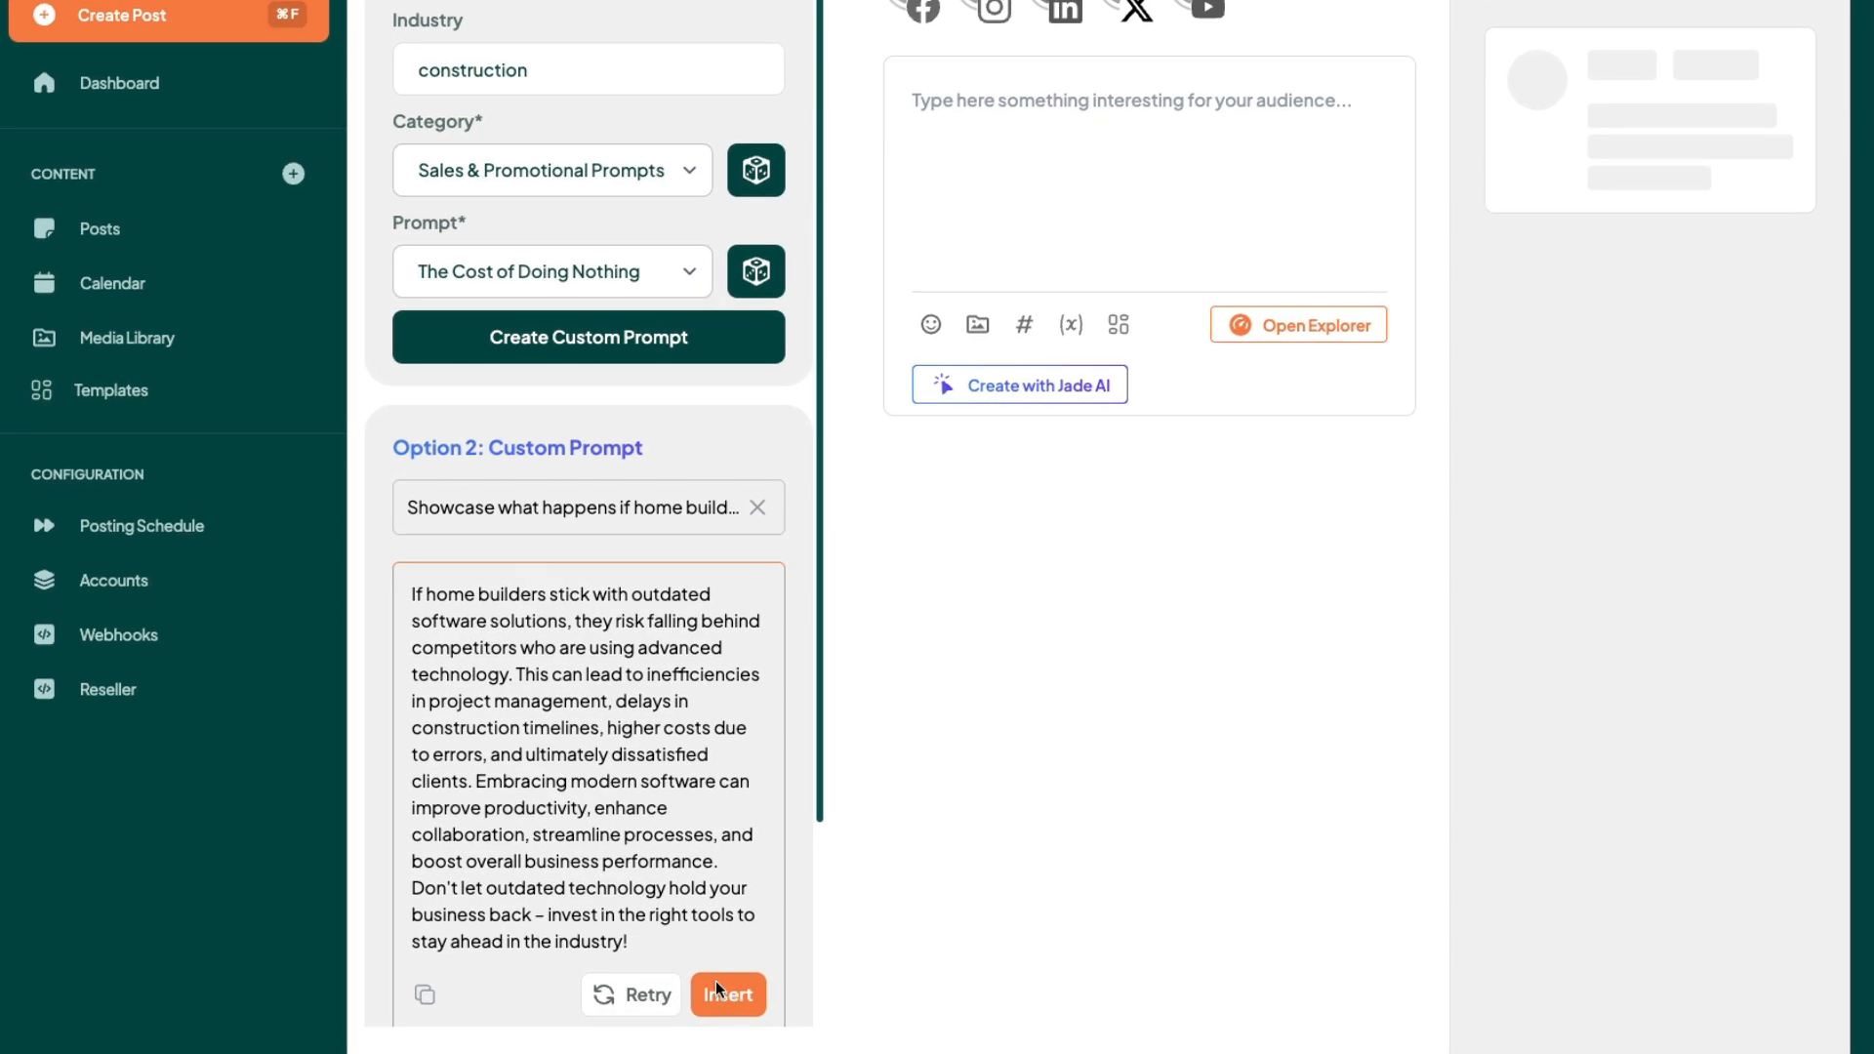
{"action": "left_click", "coordinate": [724, 987]}
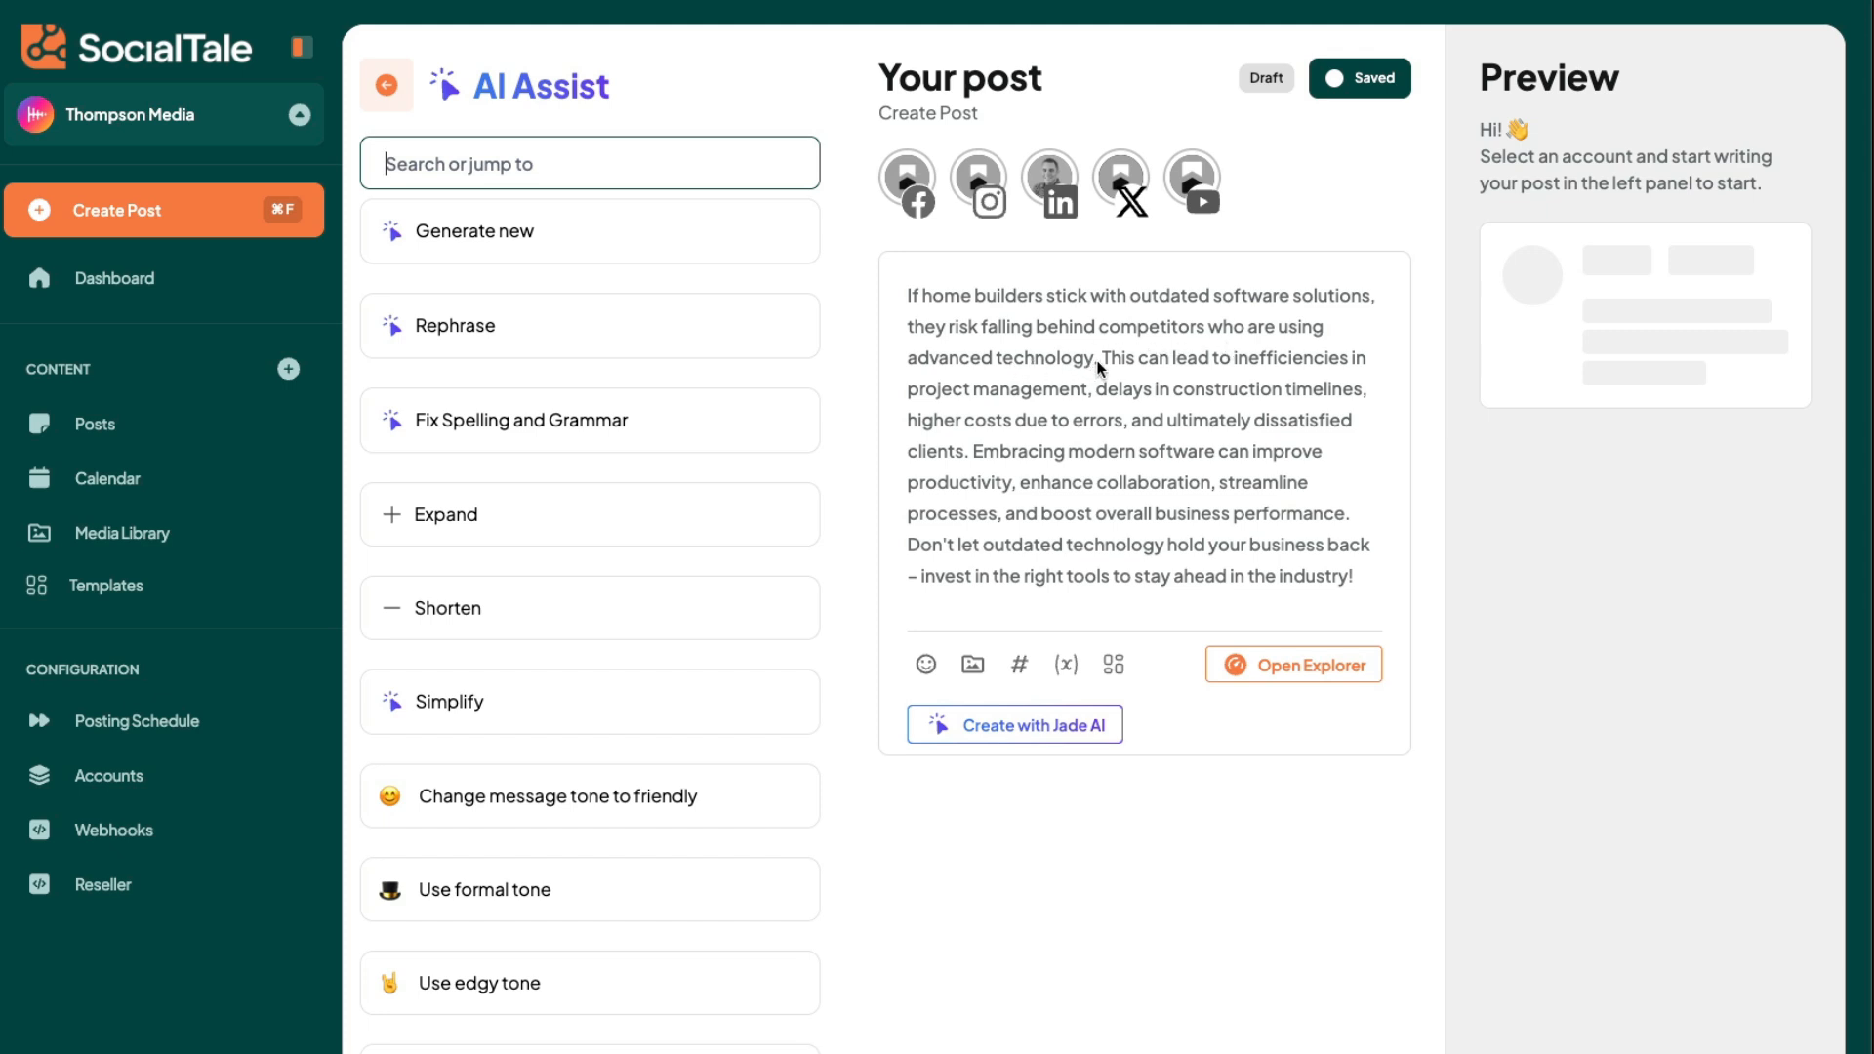
- Split the post text into two paragraphs with a blank line after "advanced technology."
{"action": "left_click", "coordinate": [1097, 362]}
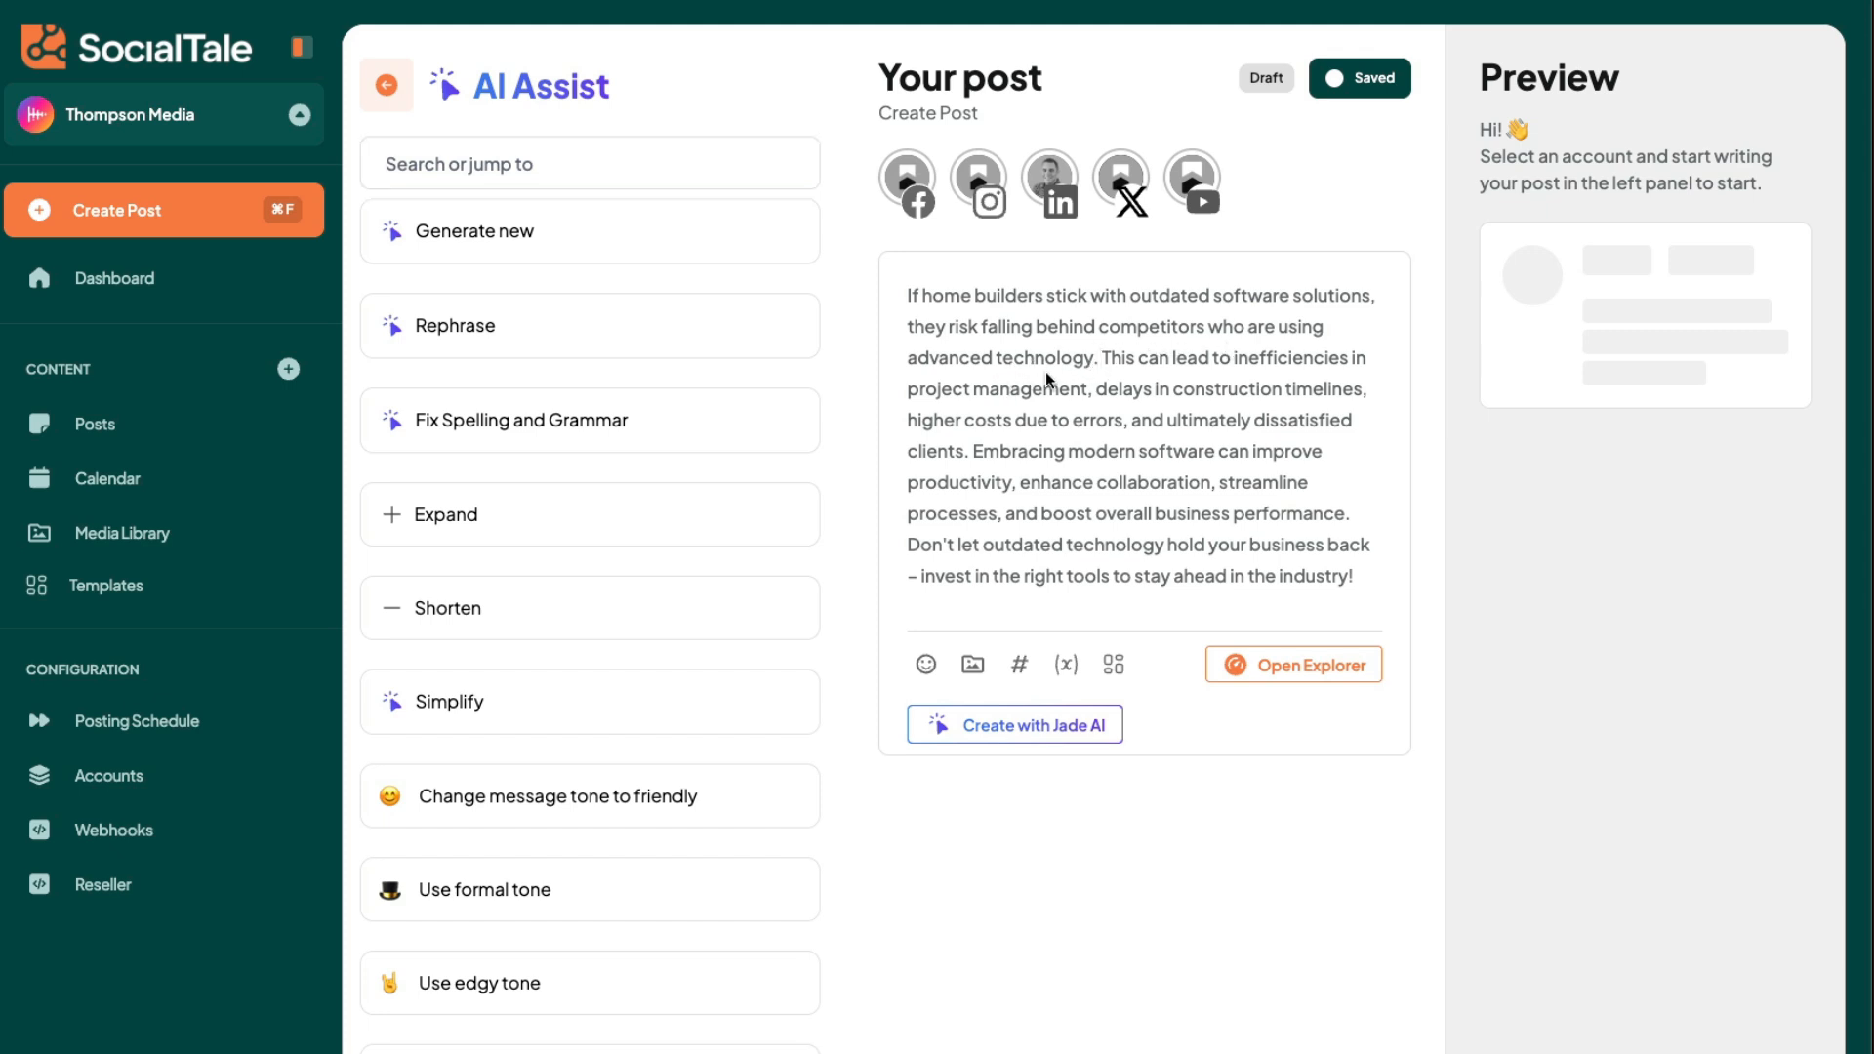
{"action": "key", "text": "Return"}
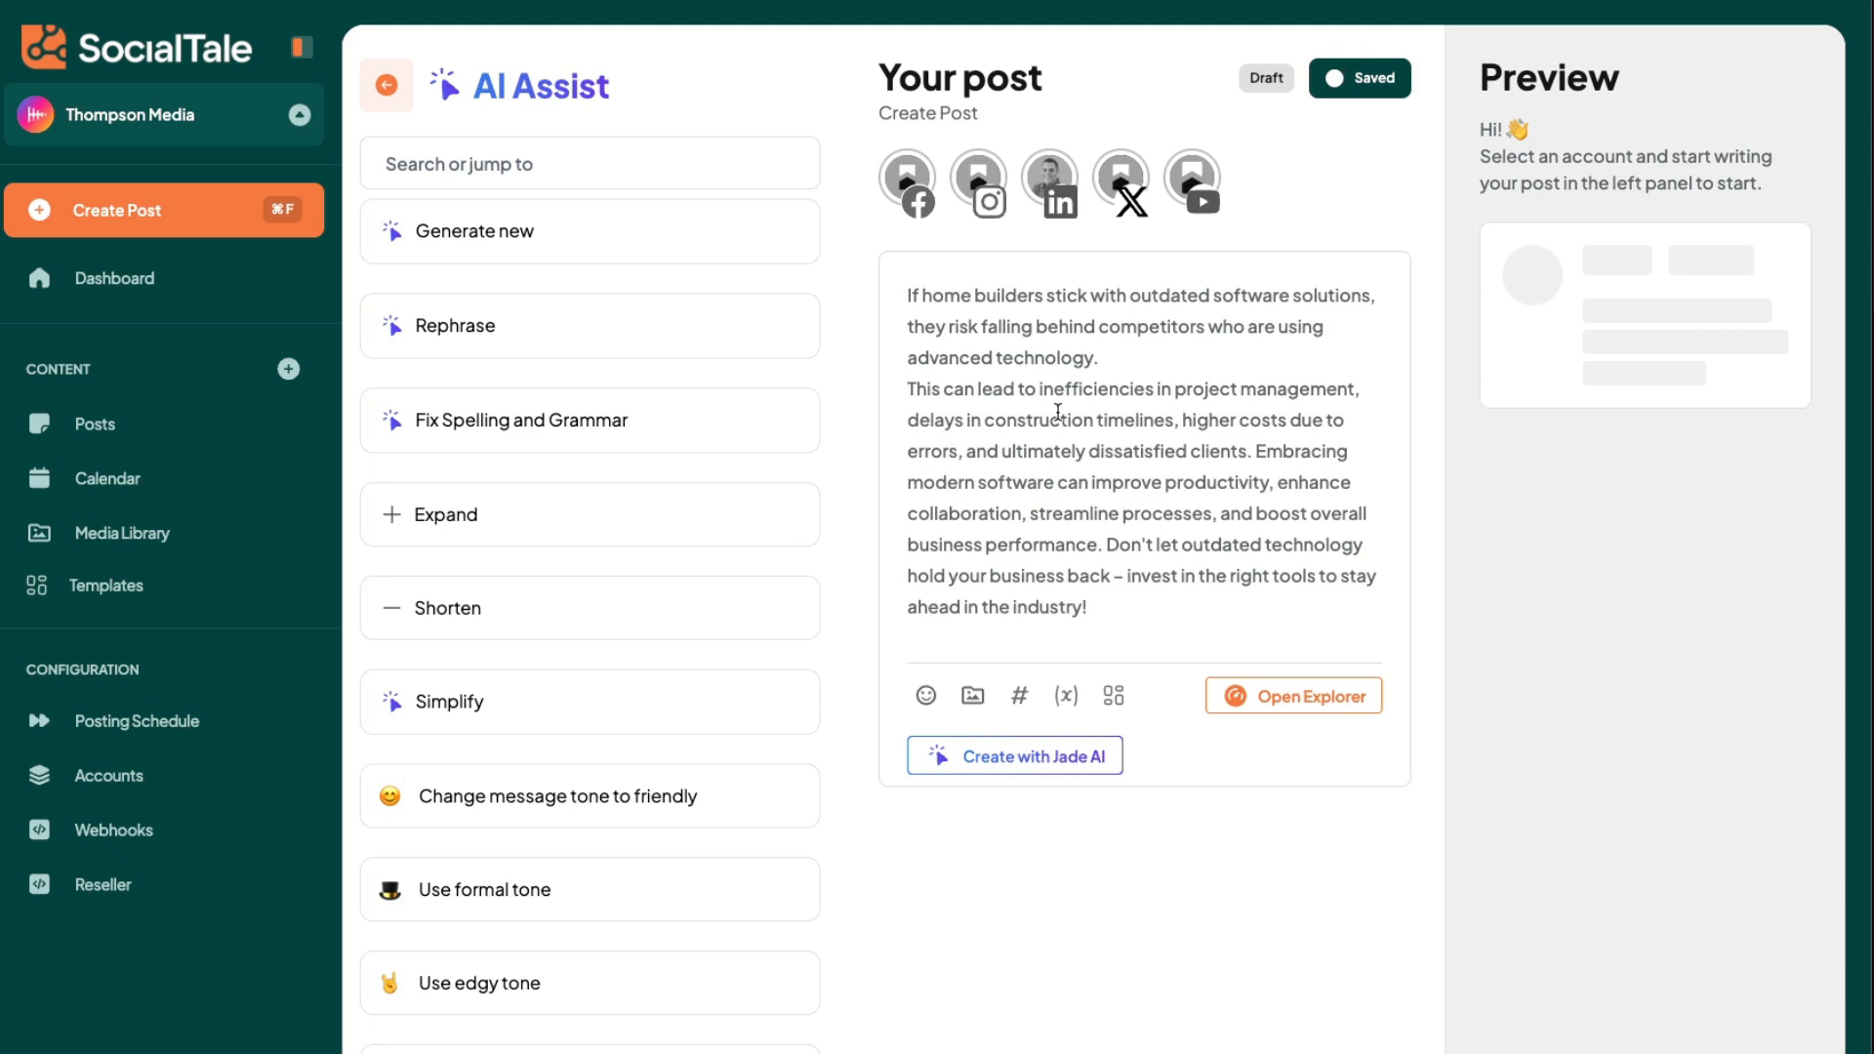
{"action": "key", "text": "Return"}
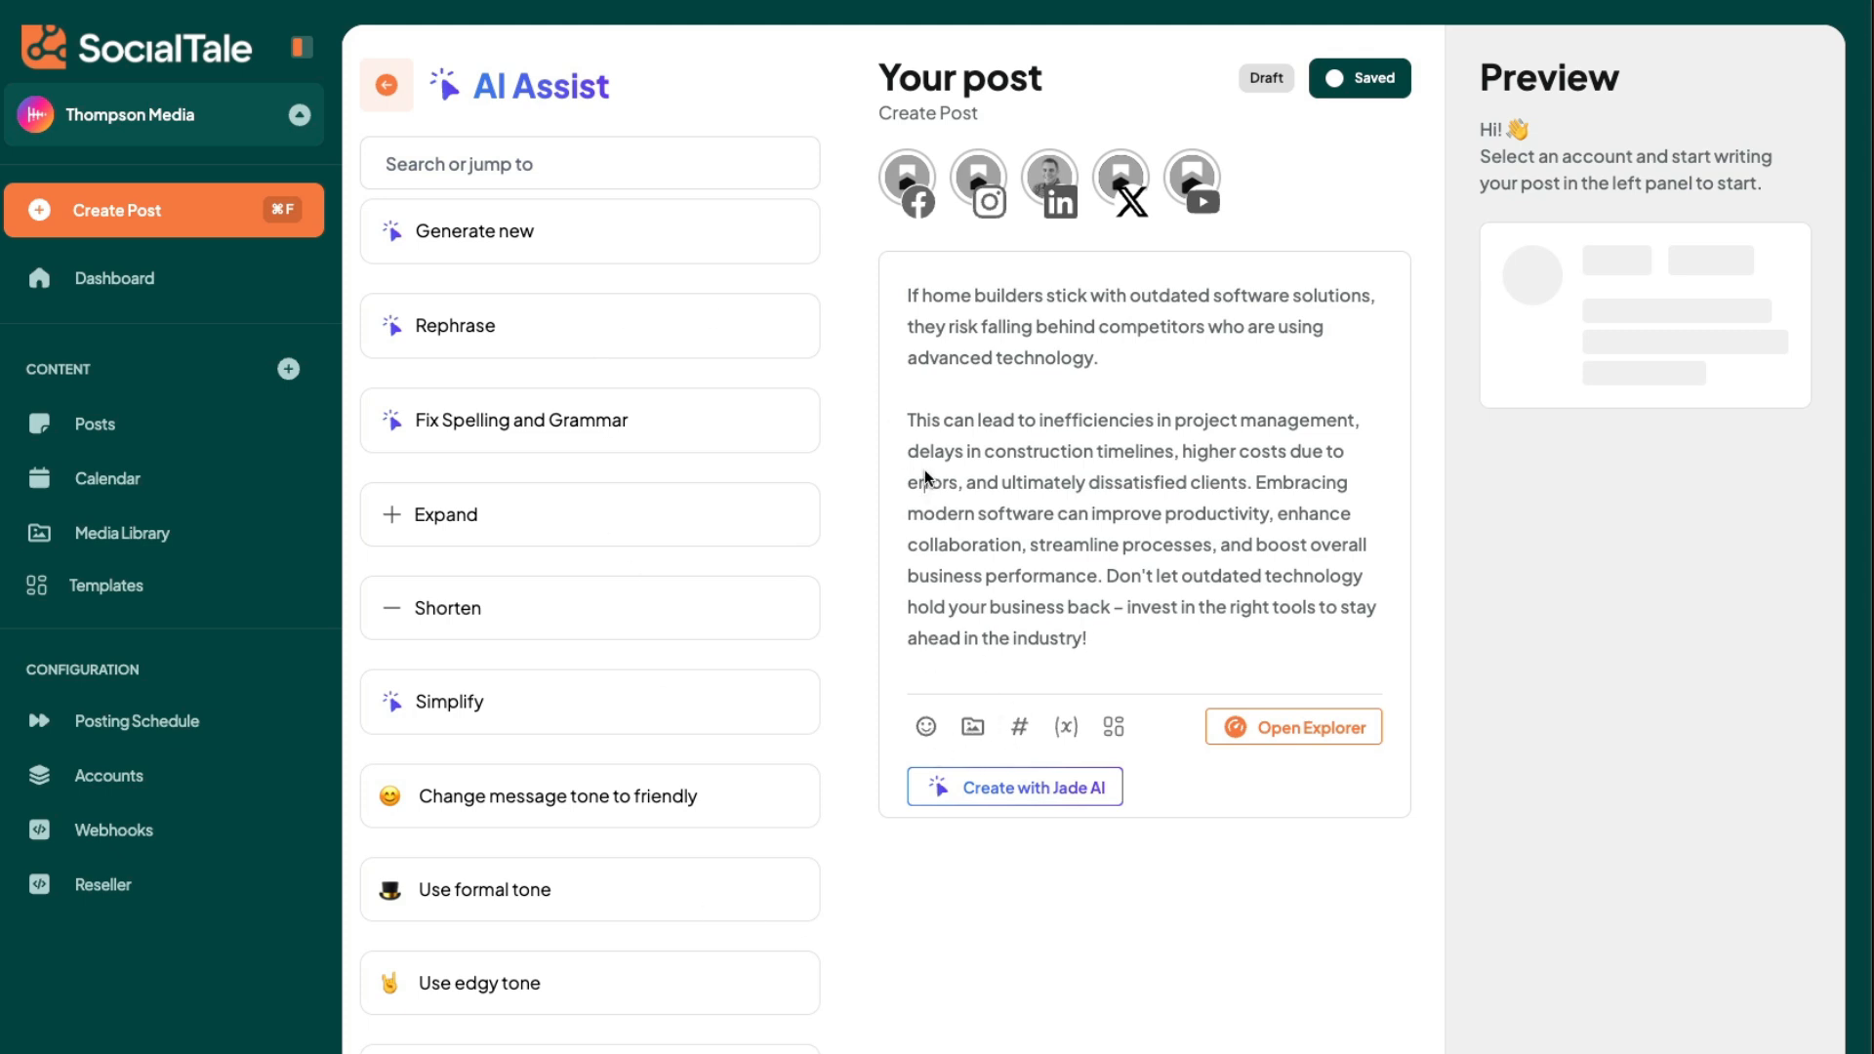
{"action": "left_click", "coordinate": [1089, 607]}
- Open the post's media picker, browse the library, and search stock photos for "builder" and GIFs for "construction"
{"action": "left_click", "coordinate": [970, 726]}
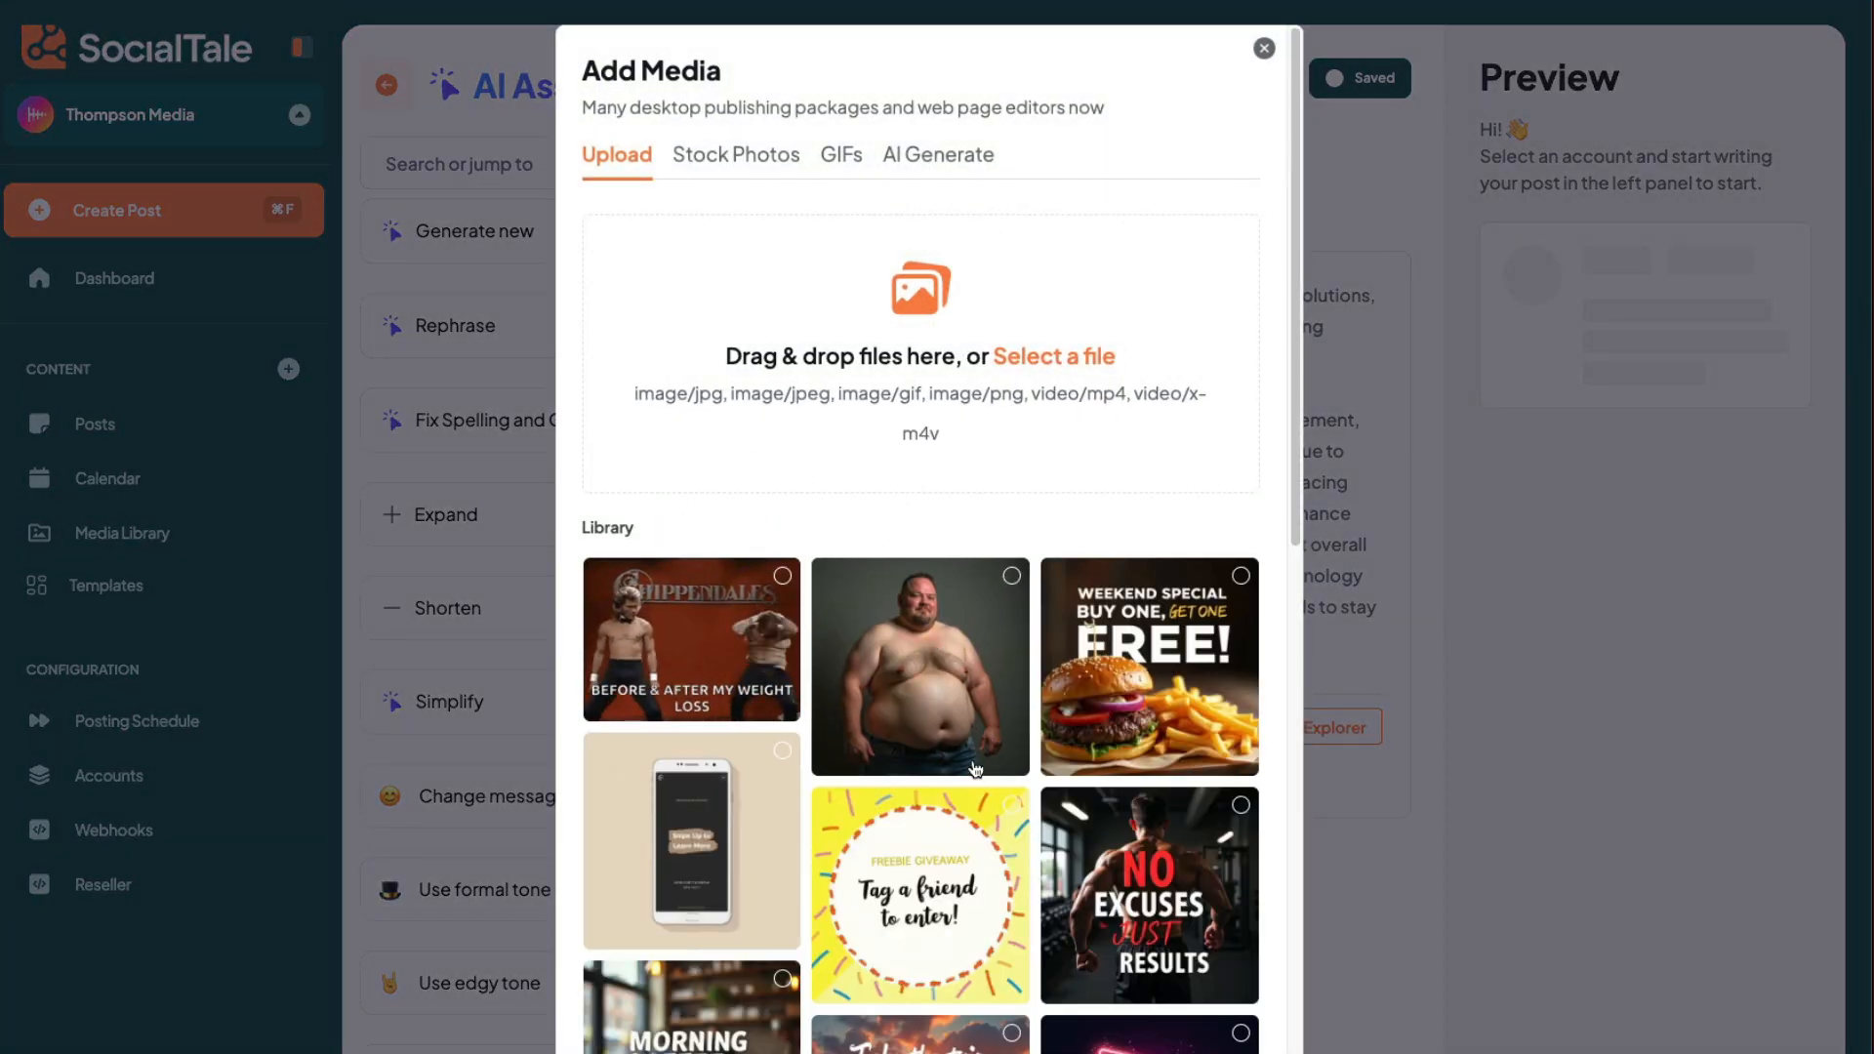
{"action": "scroll", "coordinate": [1069, 829], "scroll_direction": "down", "scroll_amount": 5}
{"action": "scroll", "coordinate": [1068, 829], "scroll_direction": "up", "scroll_amount": 5}
{"action": "left_click", "coordinate": [742, 156]}
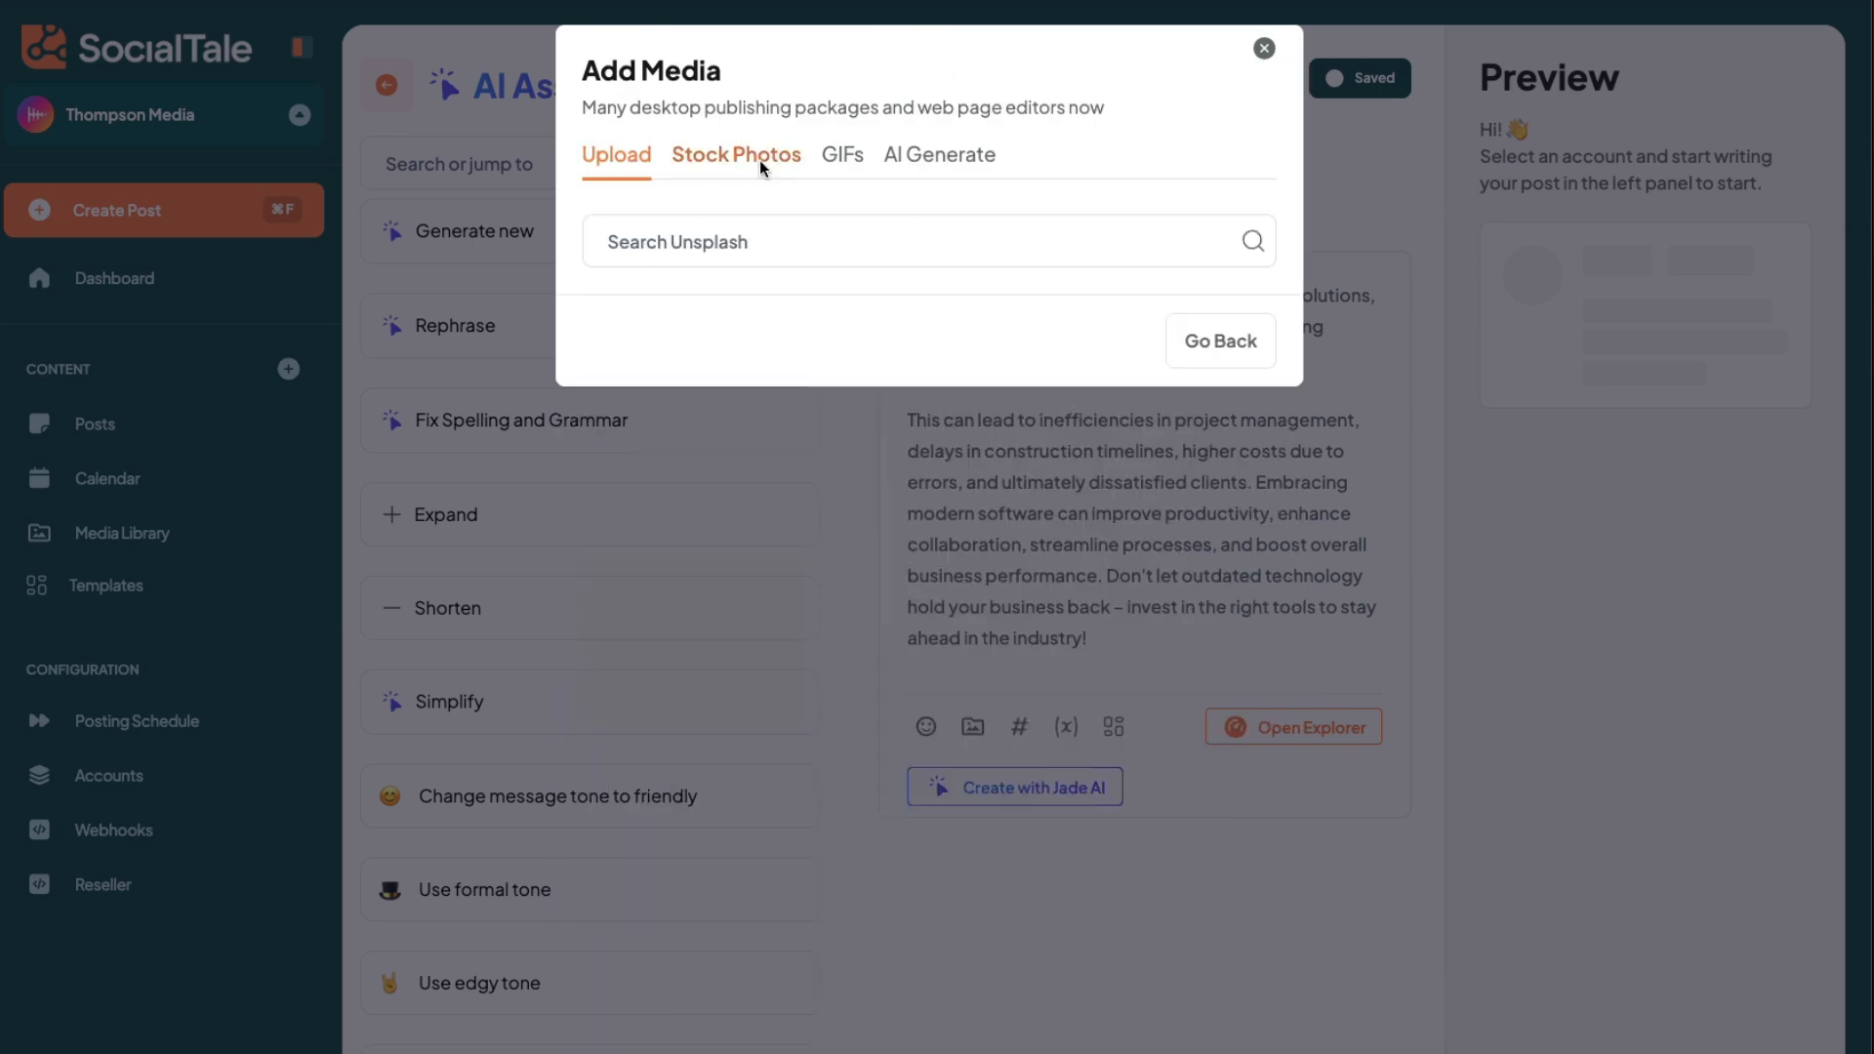
{"action": "left_click", "coordinate": [771, 252]}
{"action": "type", "text": "builder"}
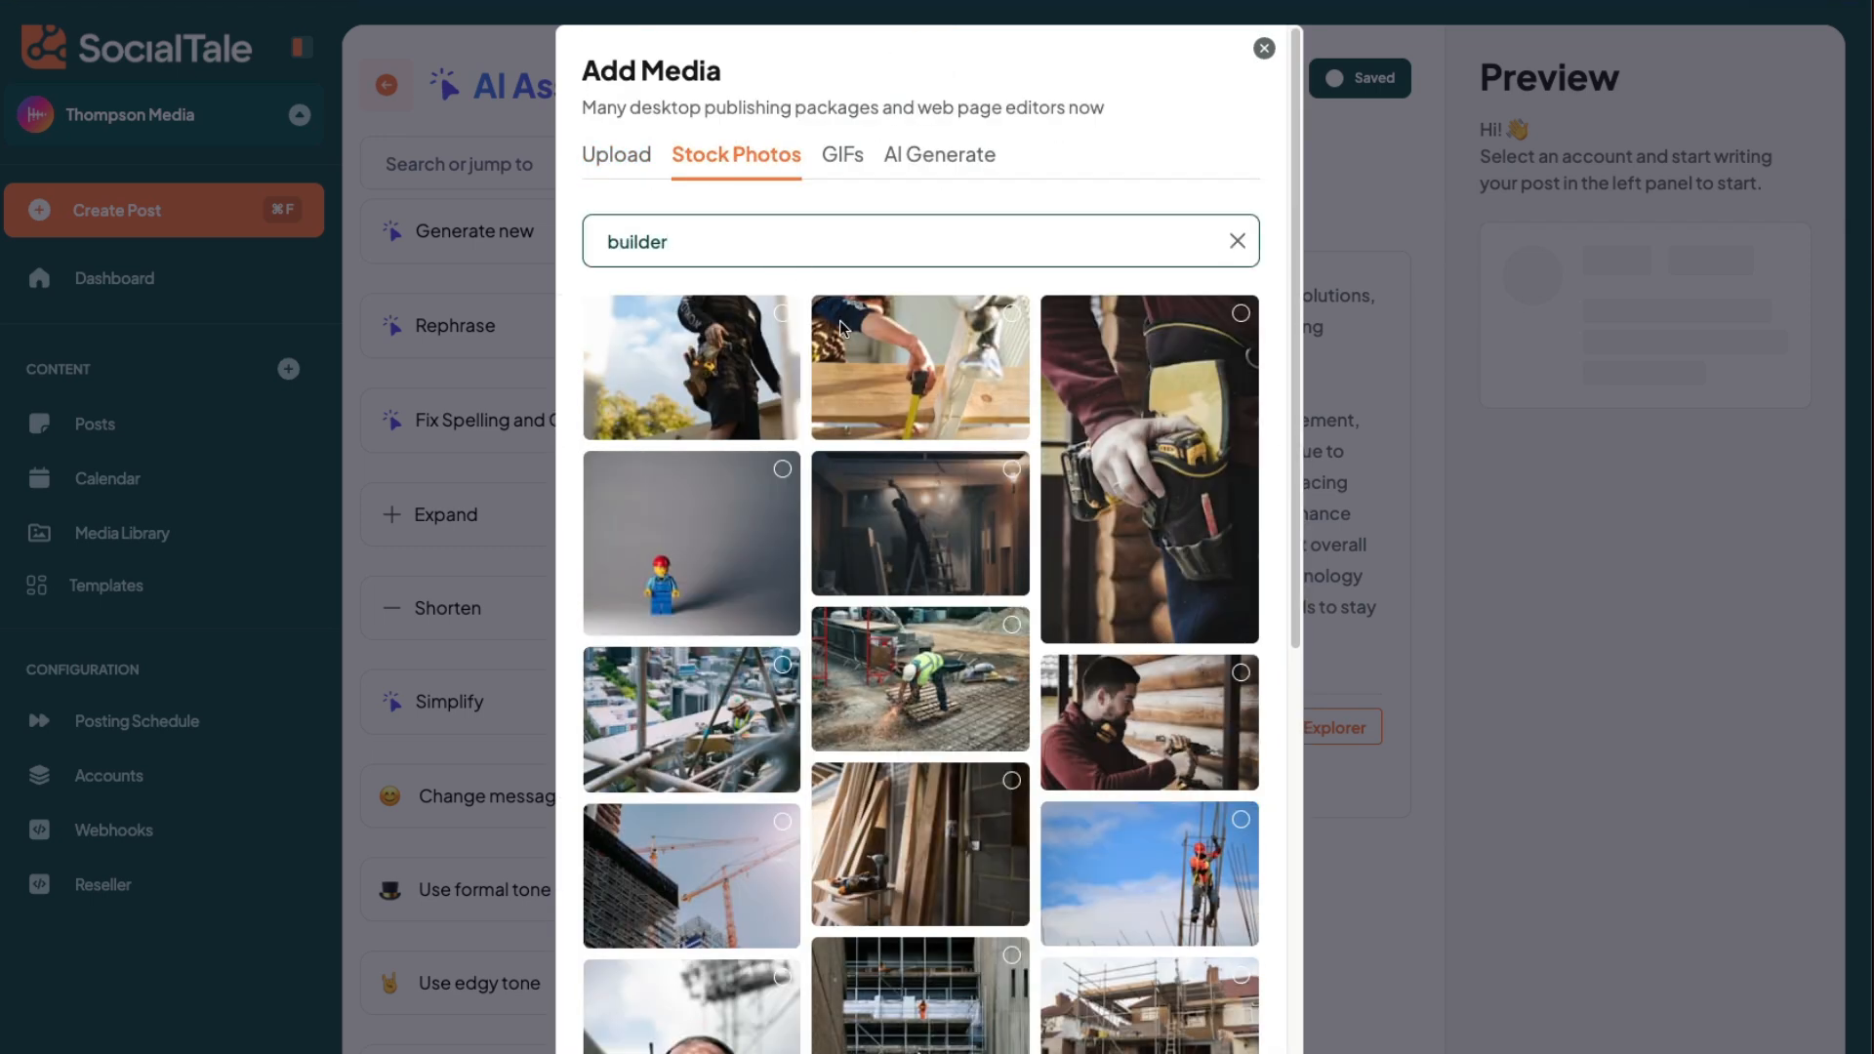
{"action": "left_click", "coordinate": [835, 159]}
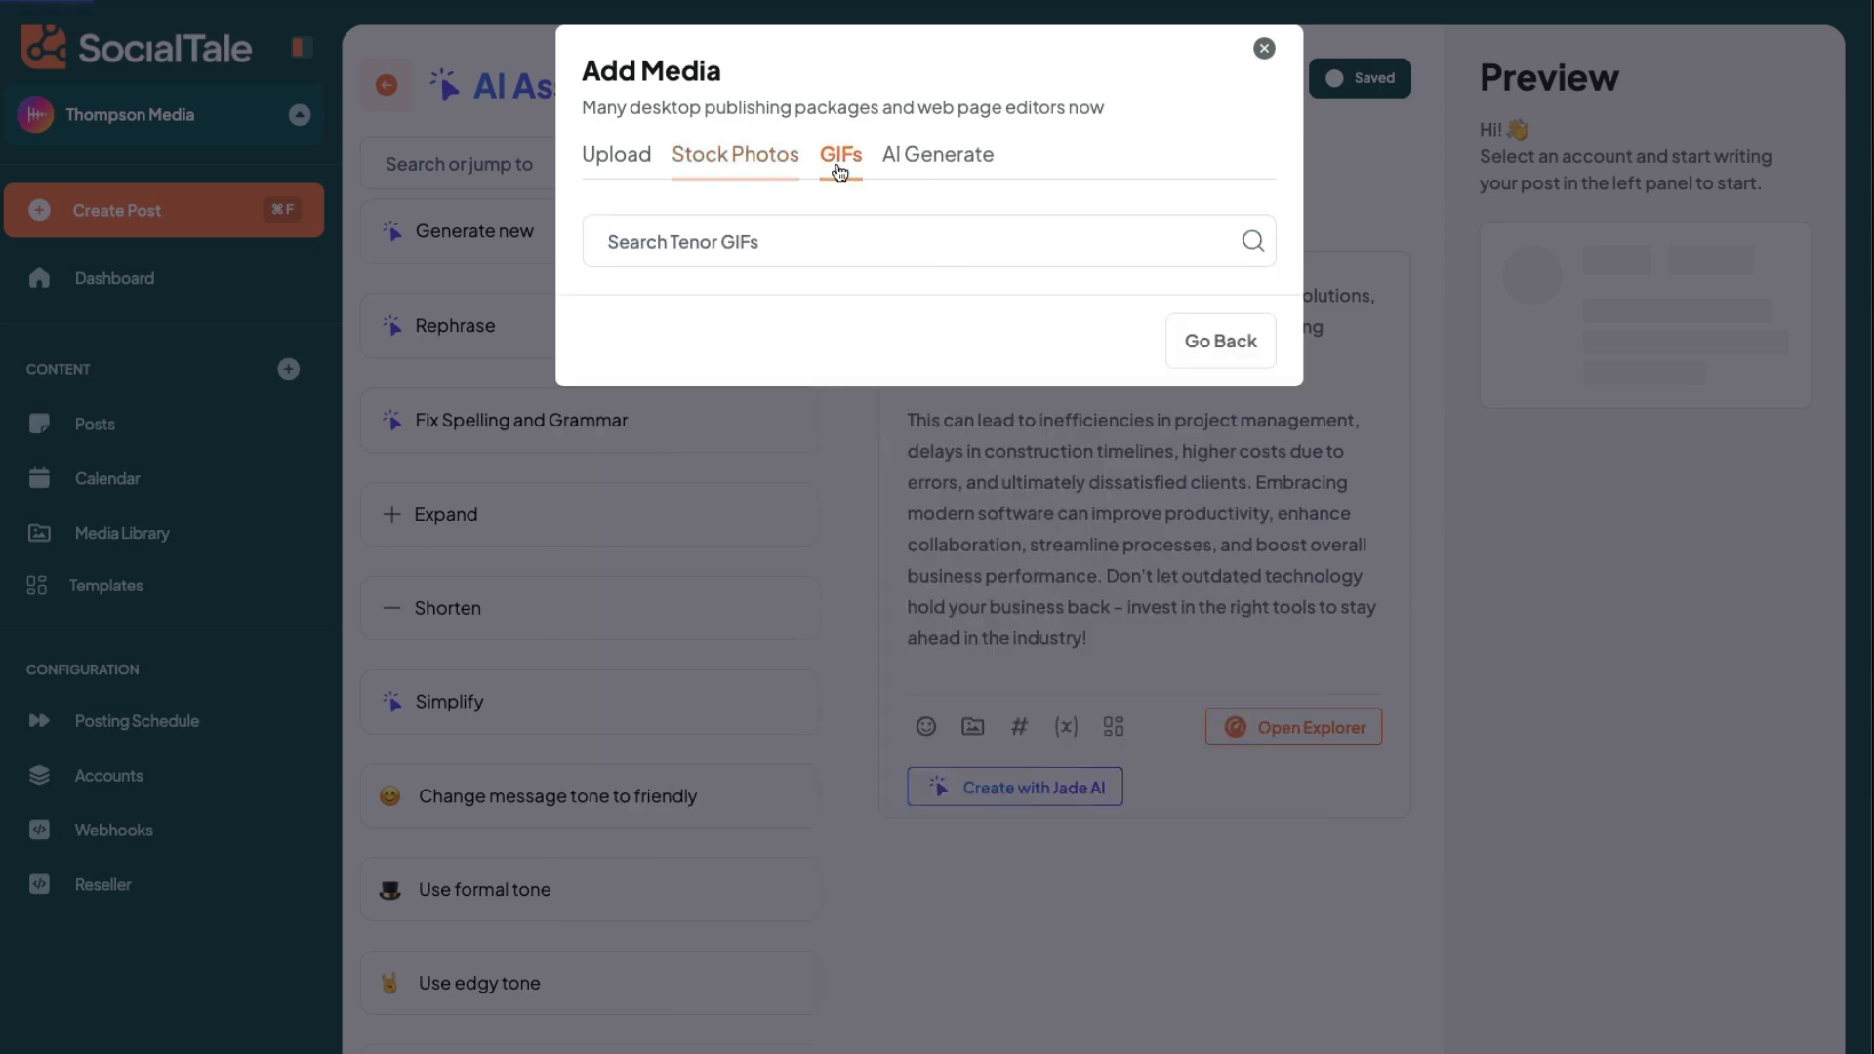
{"action": "type", "text": "construction"}
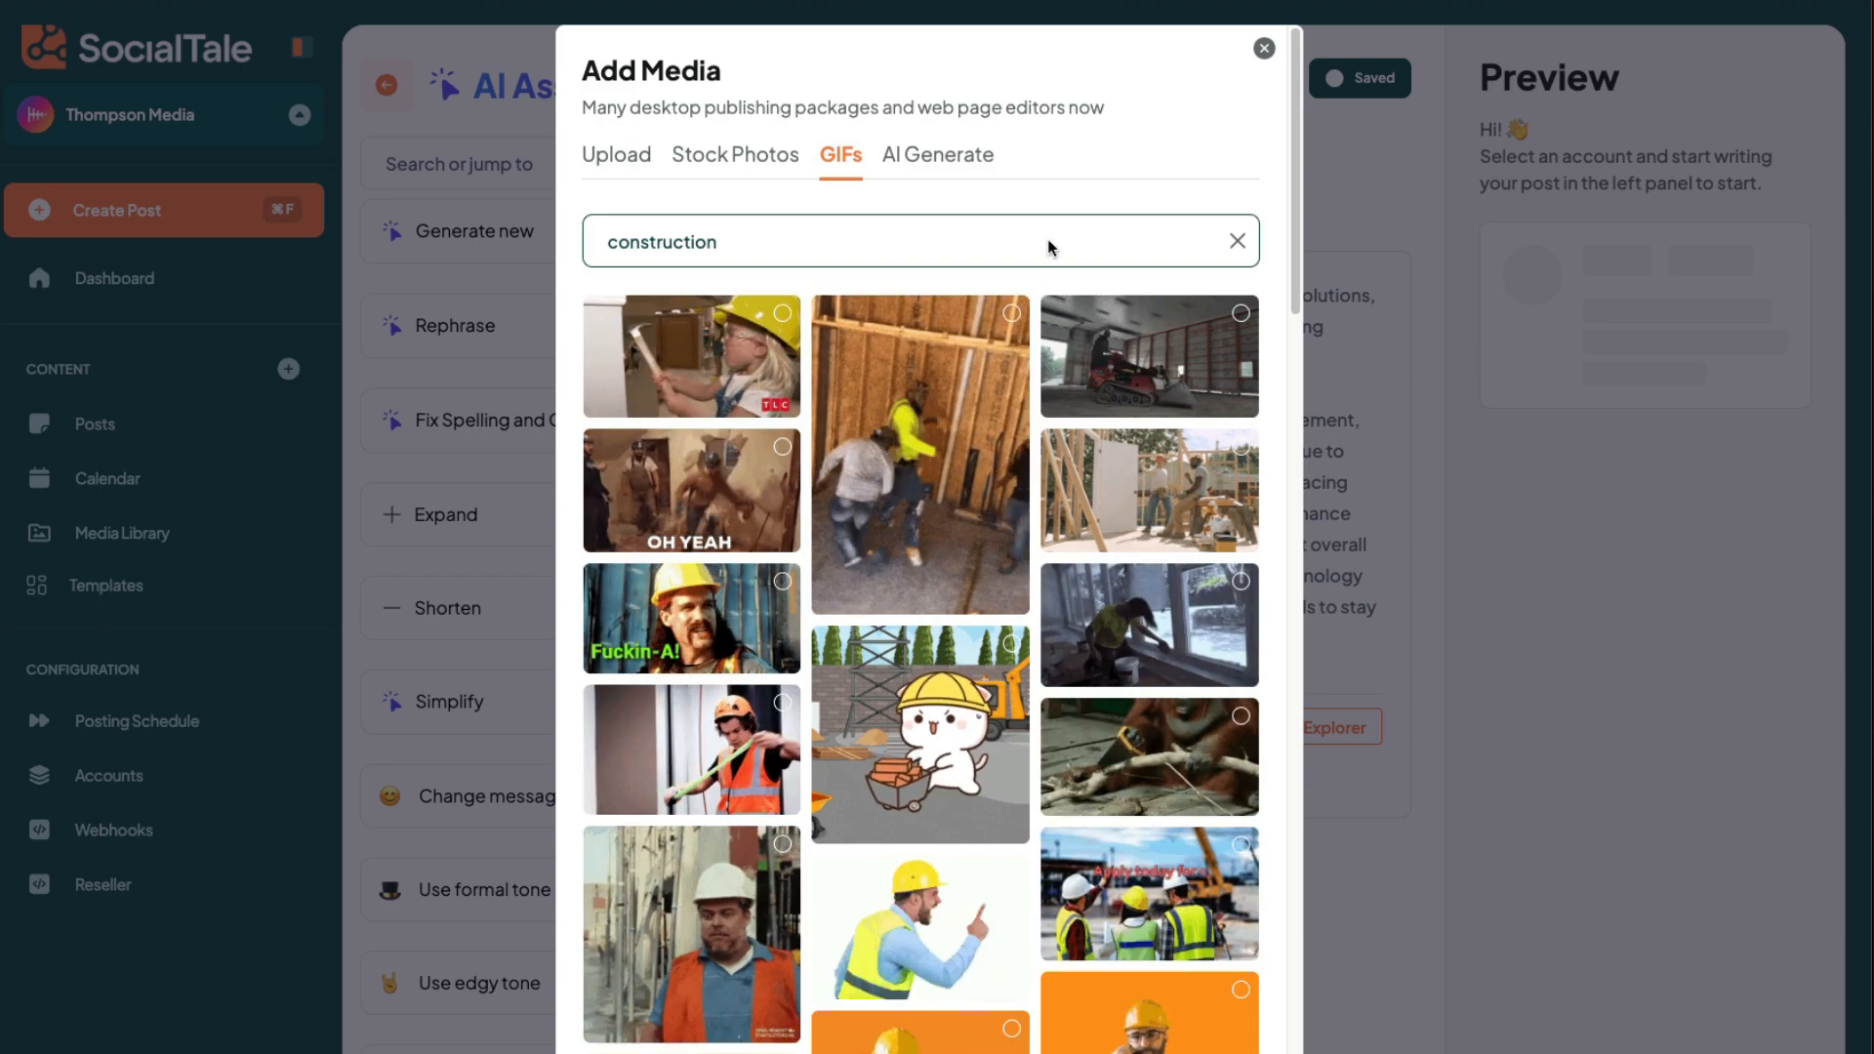
- Generate AI images of "home builder angry on the job site" and add the shouting builder in the white hard hat to the post
{"action": "left_click", "coordinate": [934, 155]}
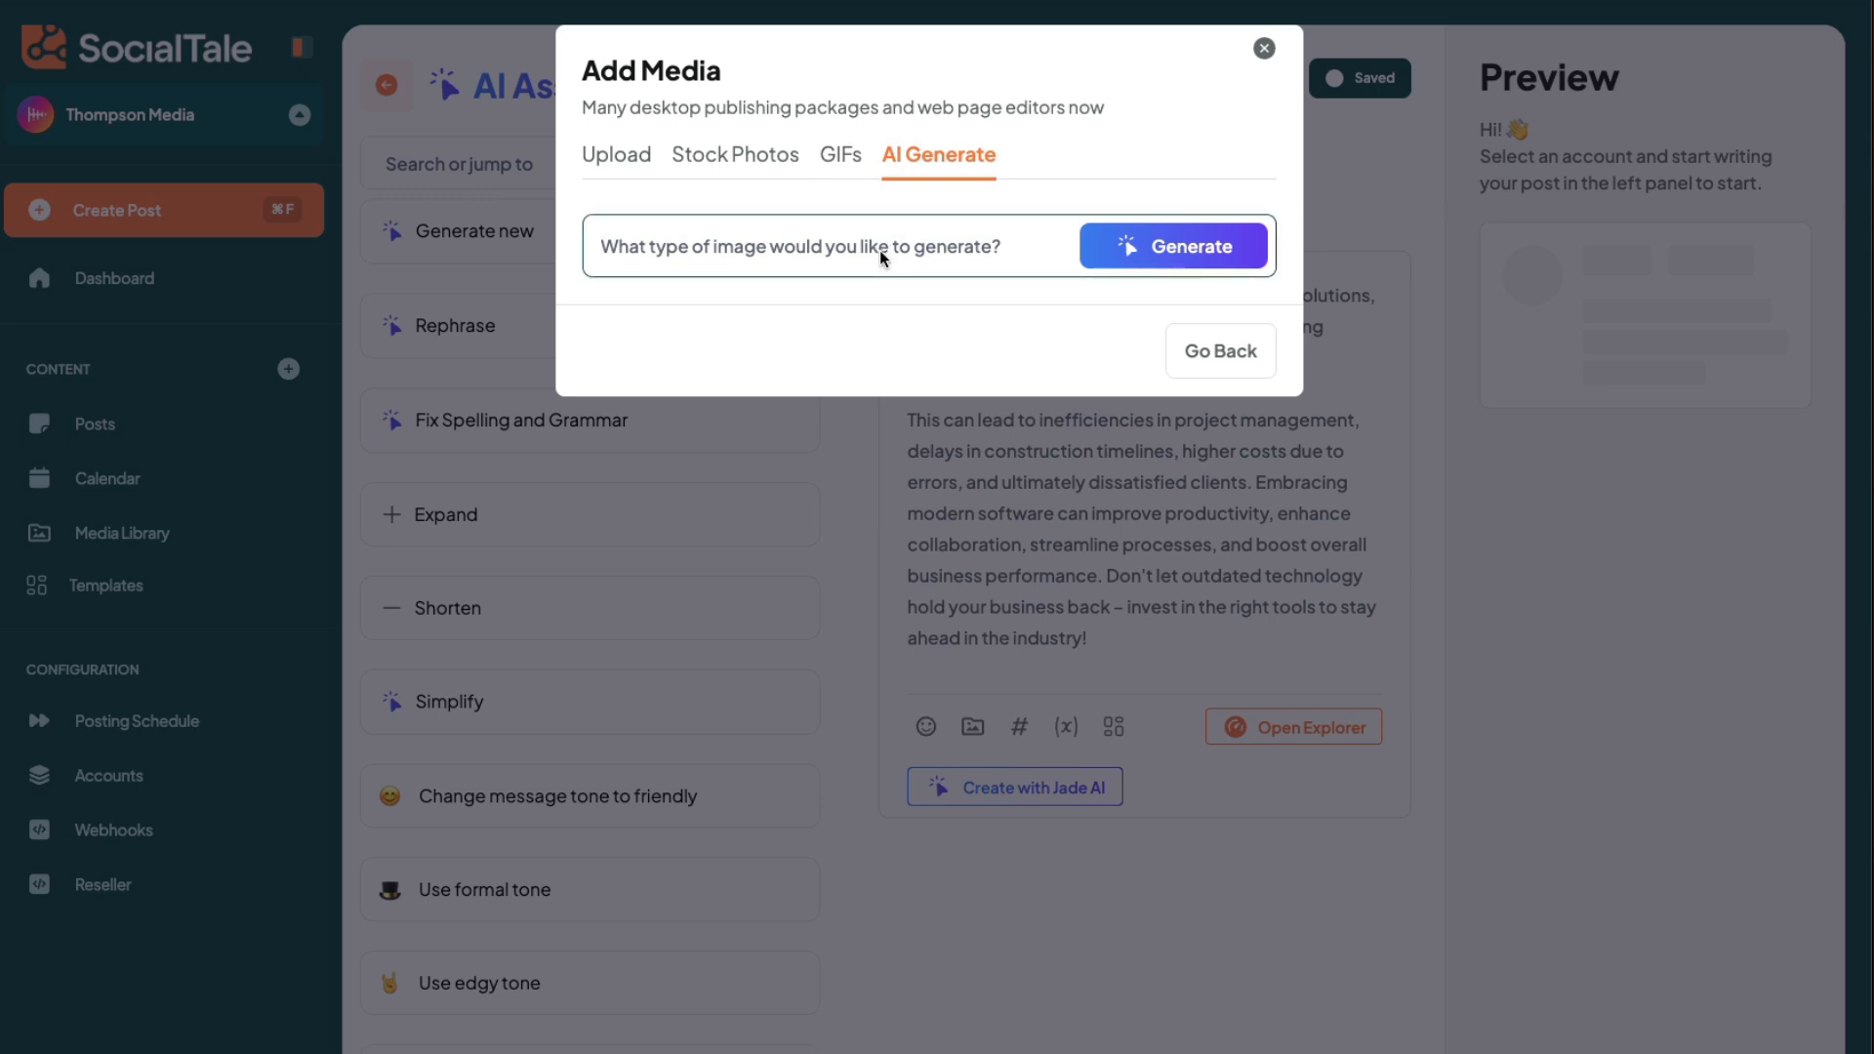
{"action": "type", "text": "home builder a"}
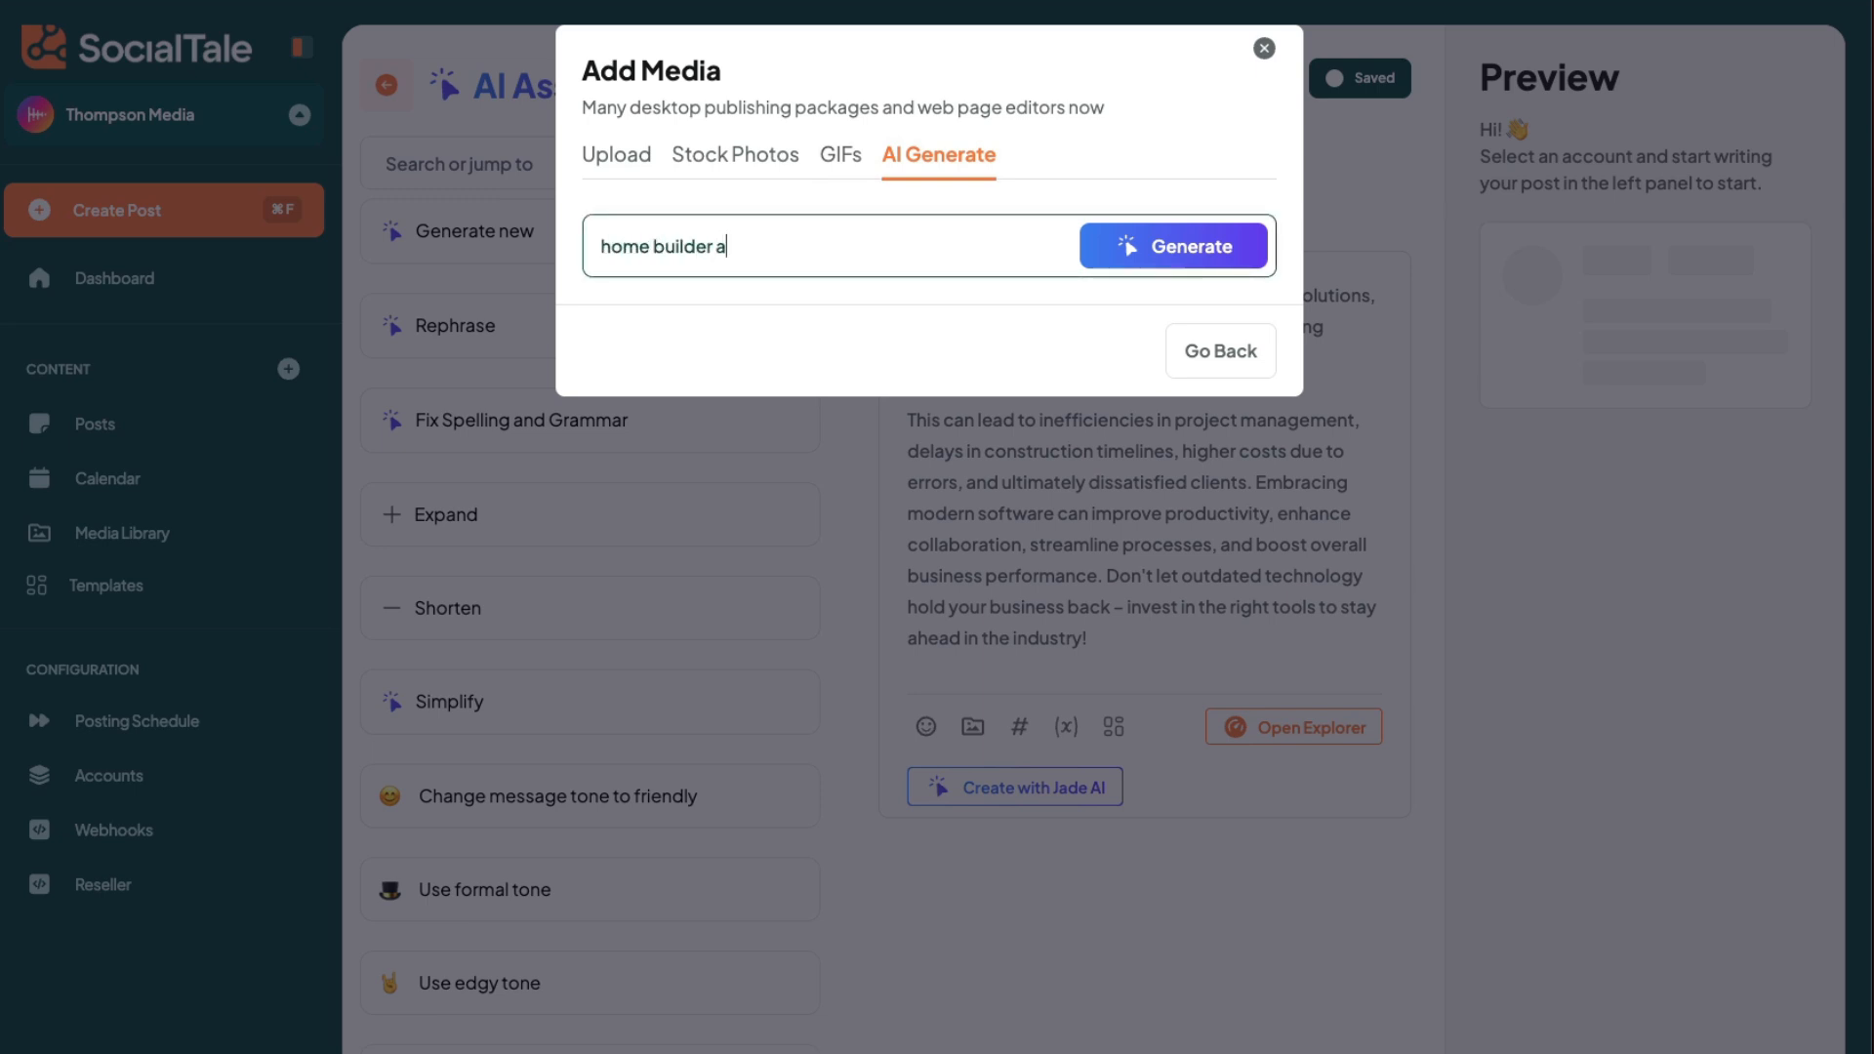
{"action": "type", "text": "ngry on the job site"}
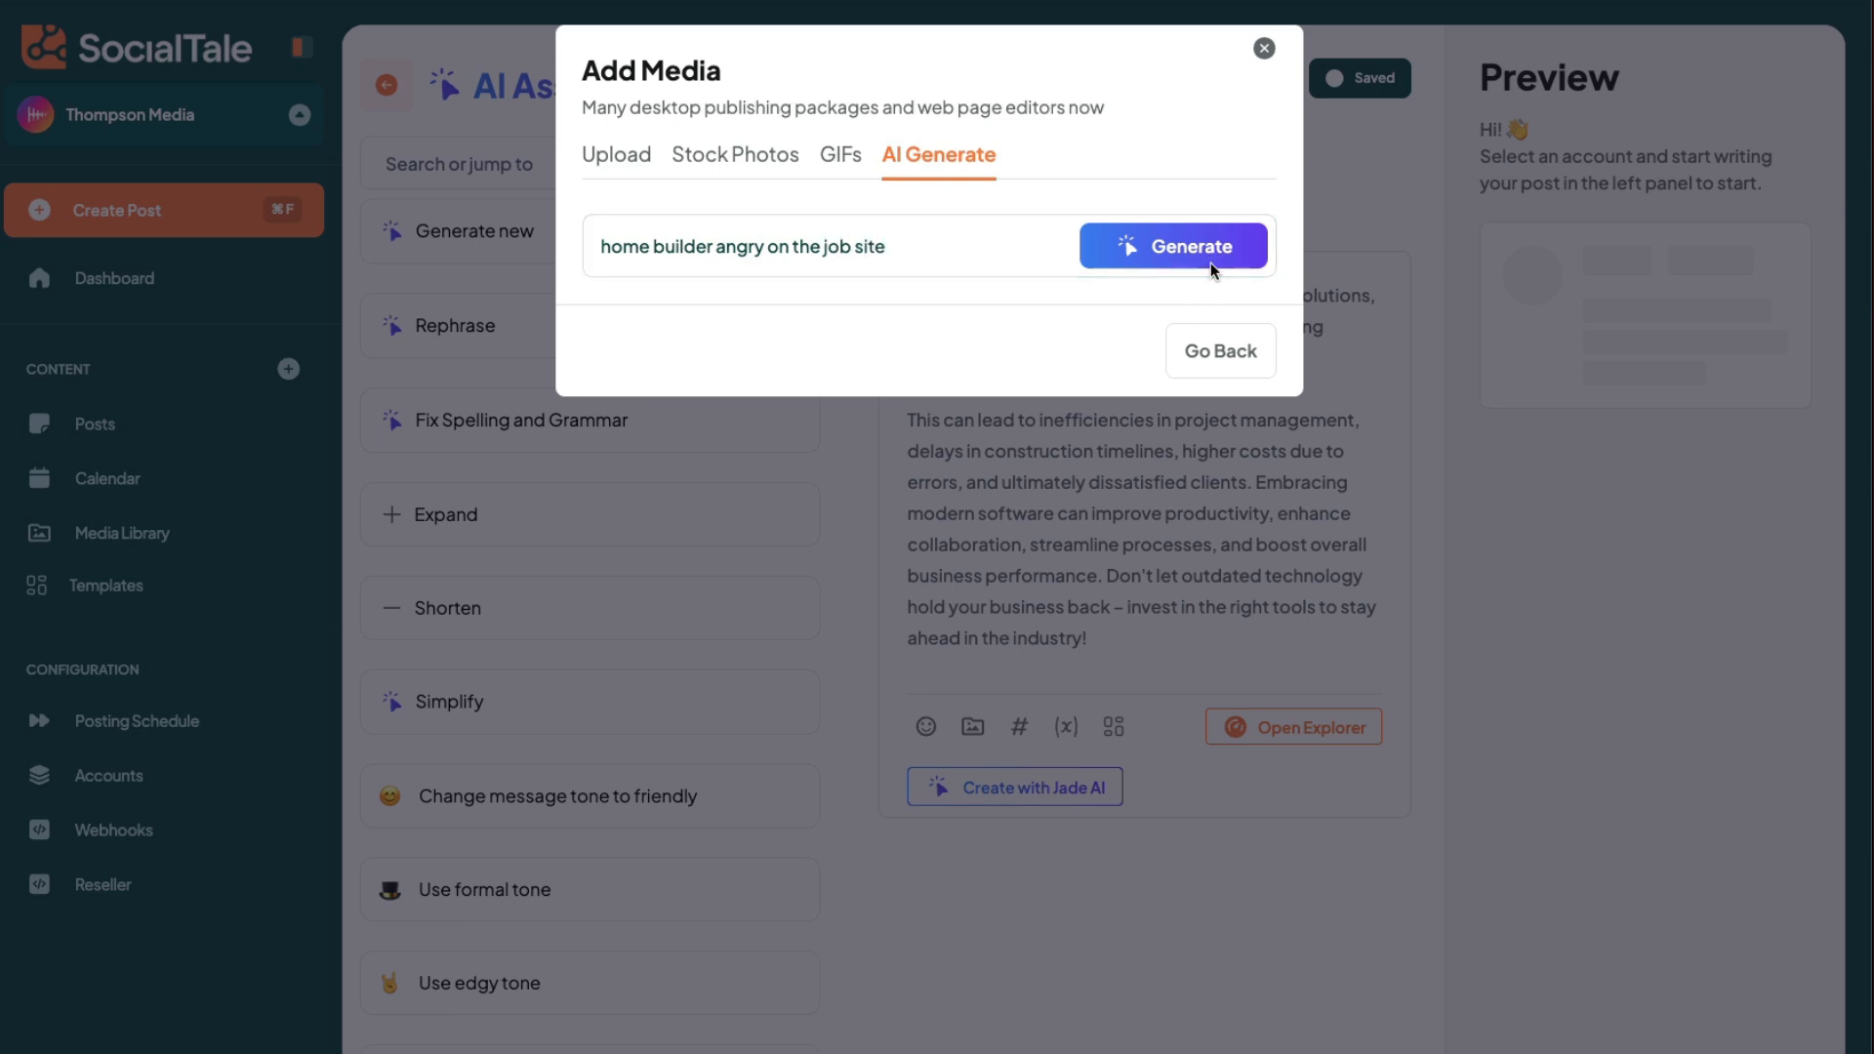
{"action": "left_click", "coordinate": [1211, 259]}
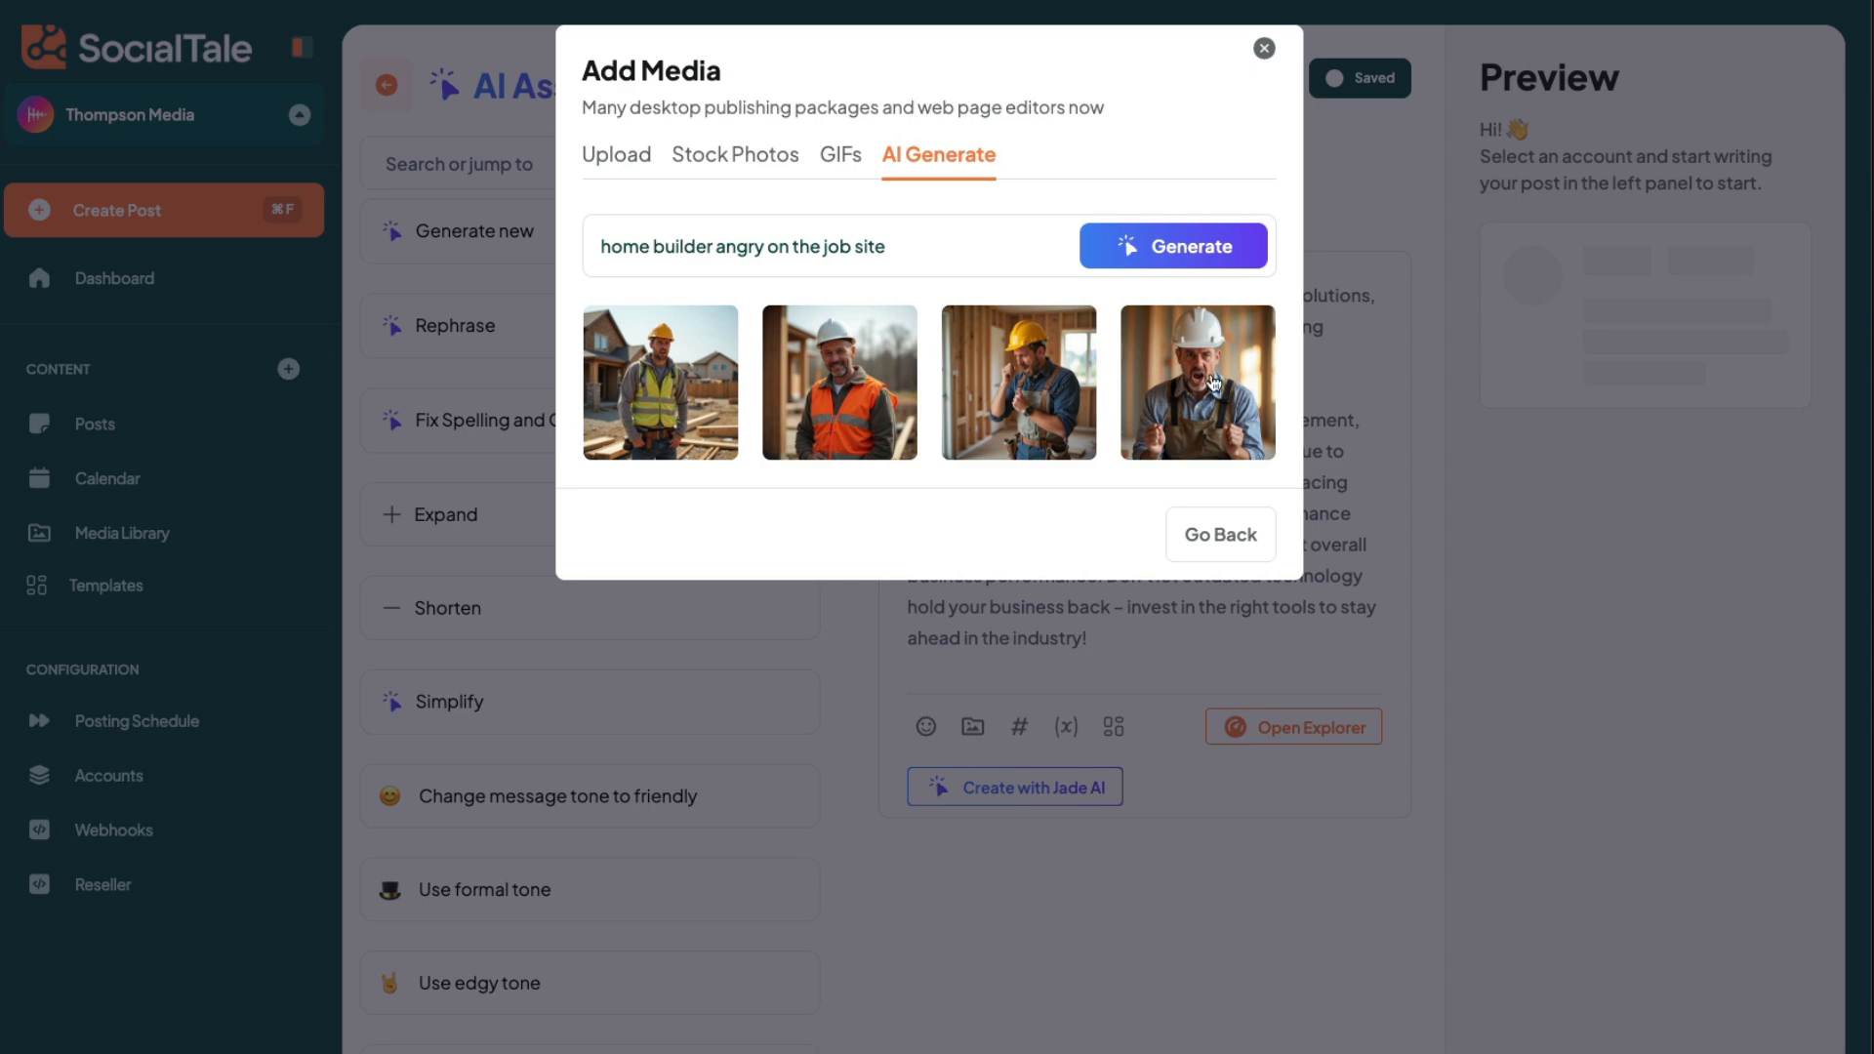
{"action": "left_click", "coordinate": [1221, 388]}
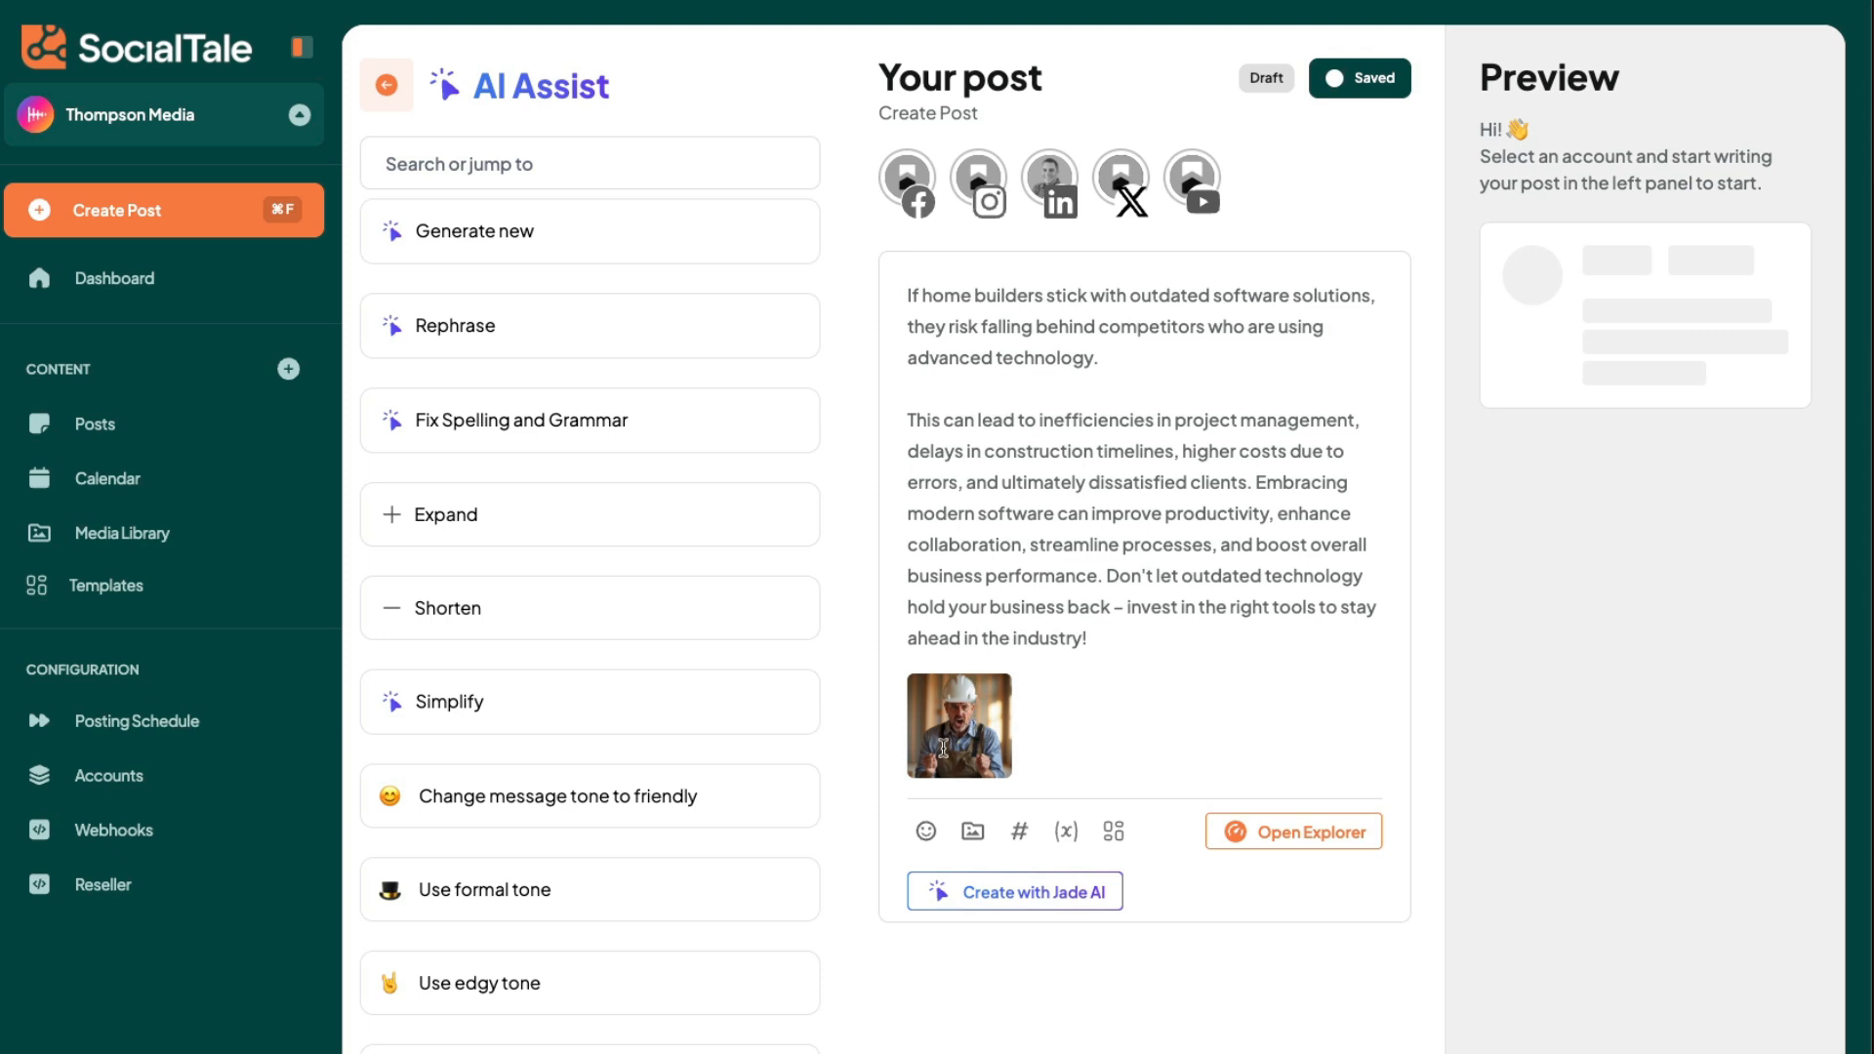
- Split the post text into a third paragraph starting at "Don't let outdated technology" and add a new line after the text
{"action": "left_click", "coordinate": [1108, 579]}
{"action": "key", "text": "Return"}
{"action": "key", "text": "Return"}
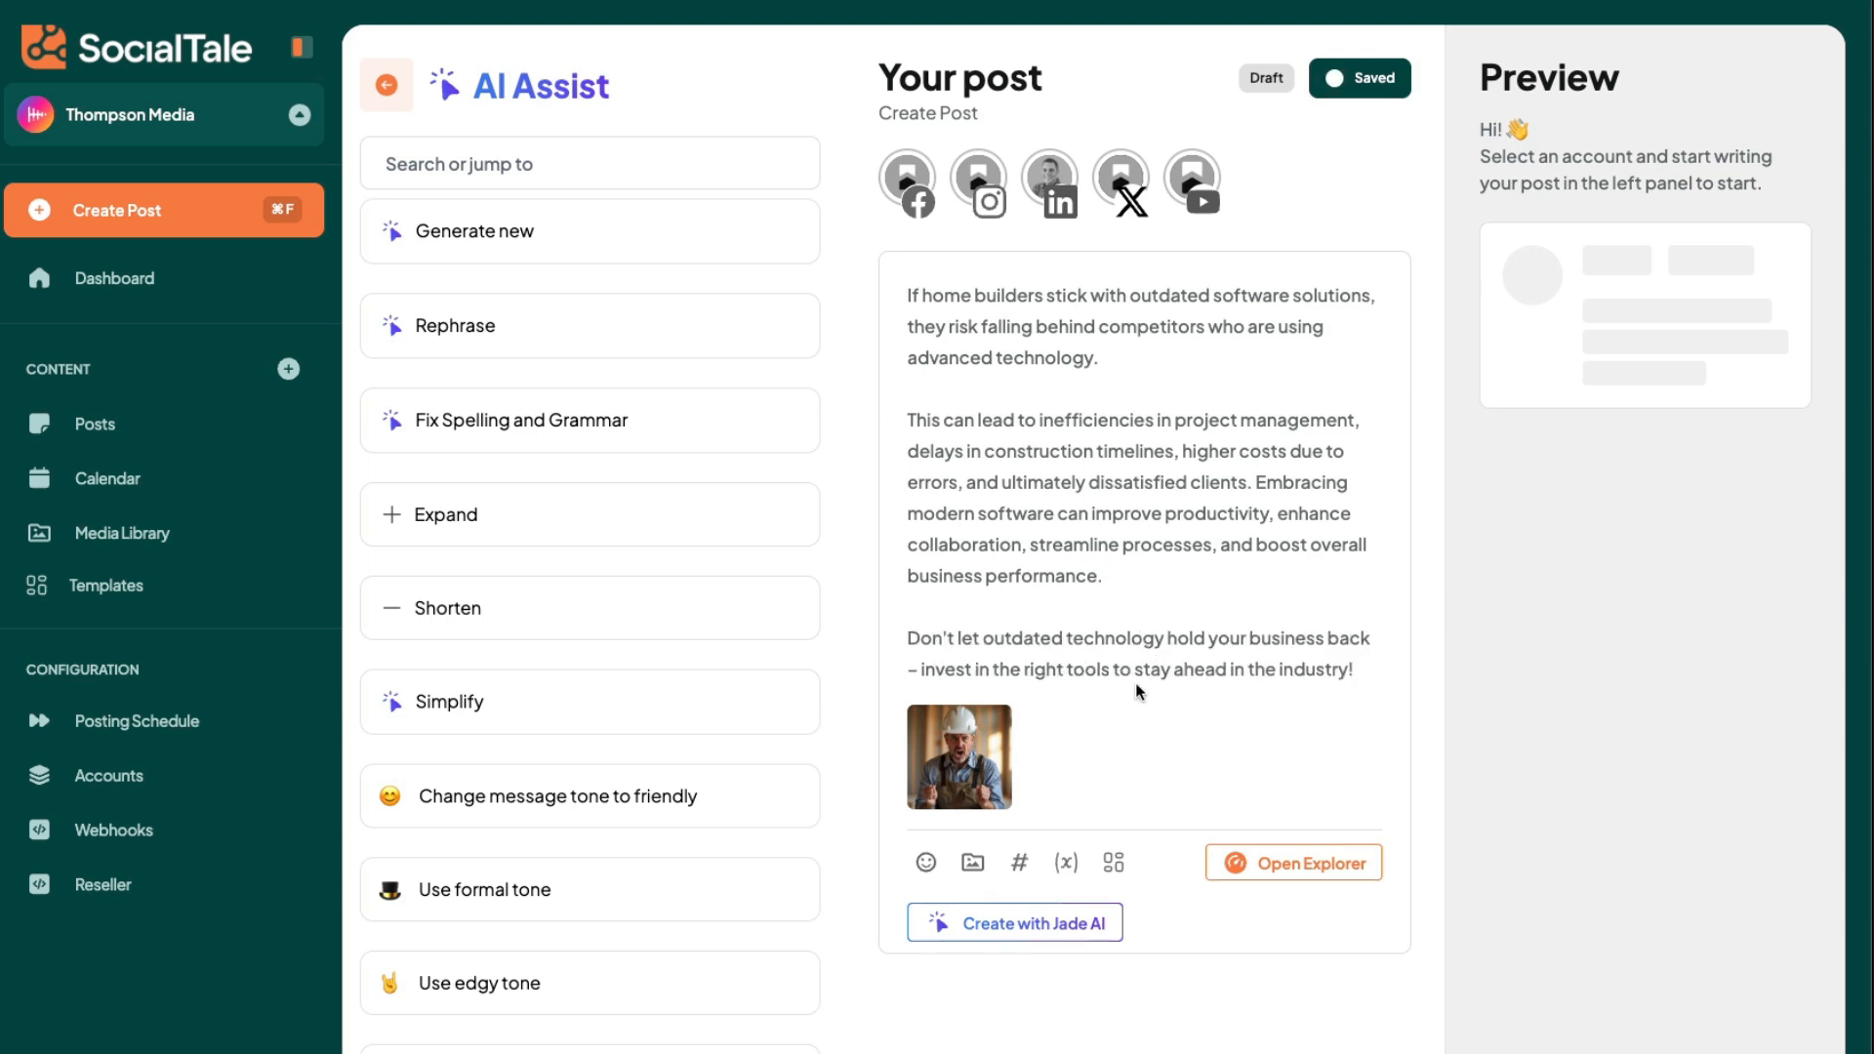
{"action": "left_click", "coordinate": [1359, 686]}
{"action": "key", "text": "Return"}
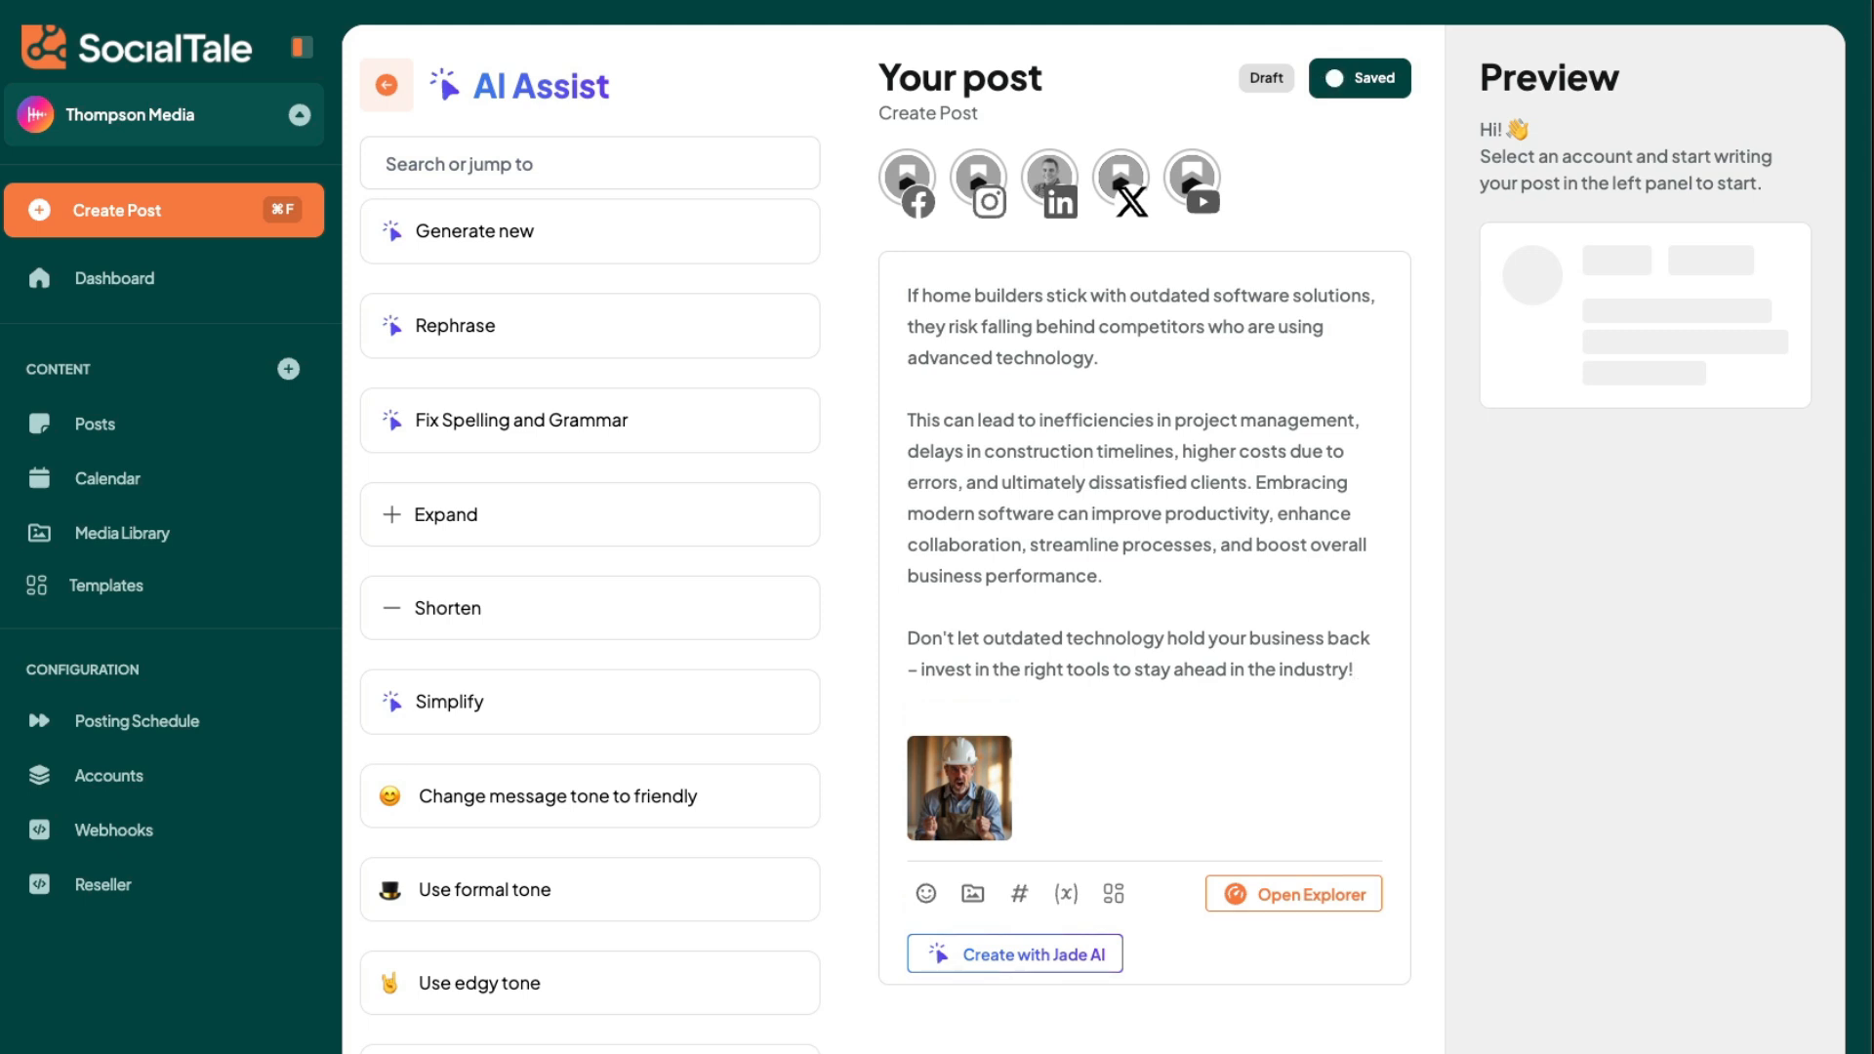
- Start a new hashtag group for the post and name it "Main Hash group"
{"action": "left_click", "coordinate": [1020, 896]}
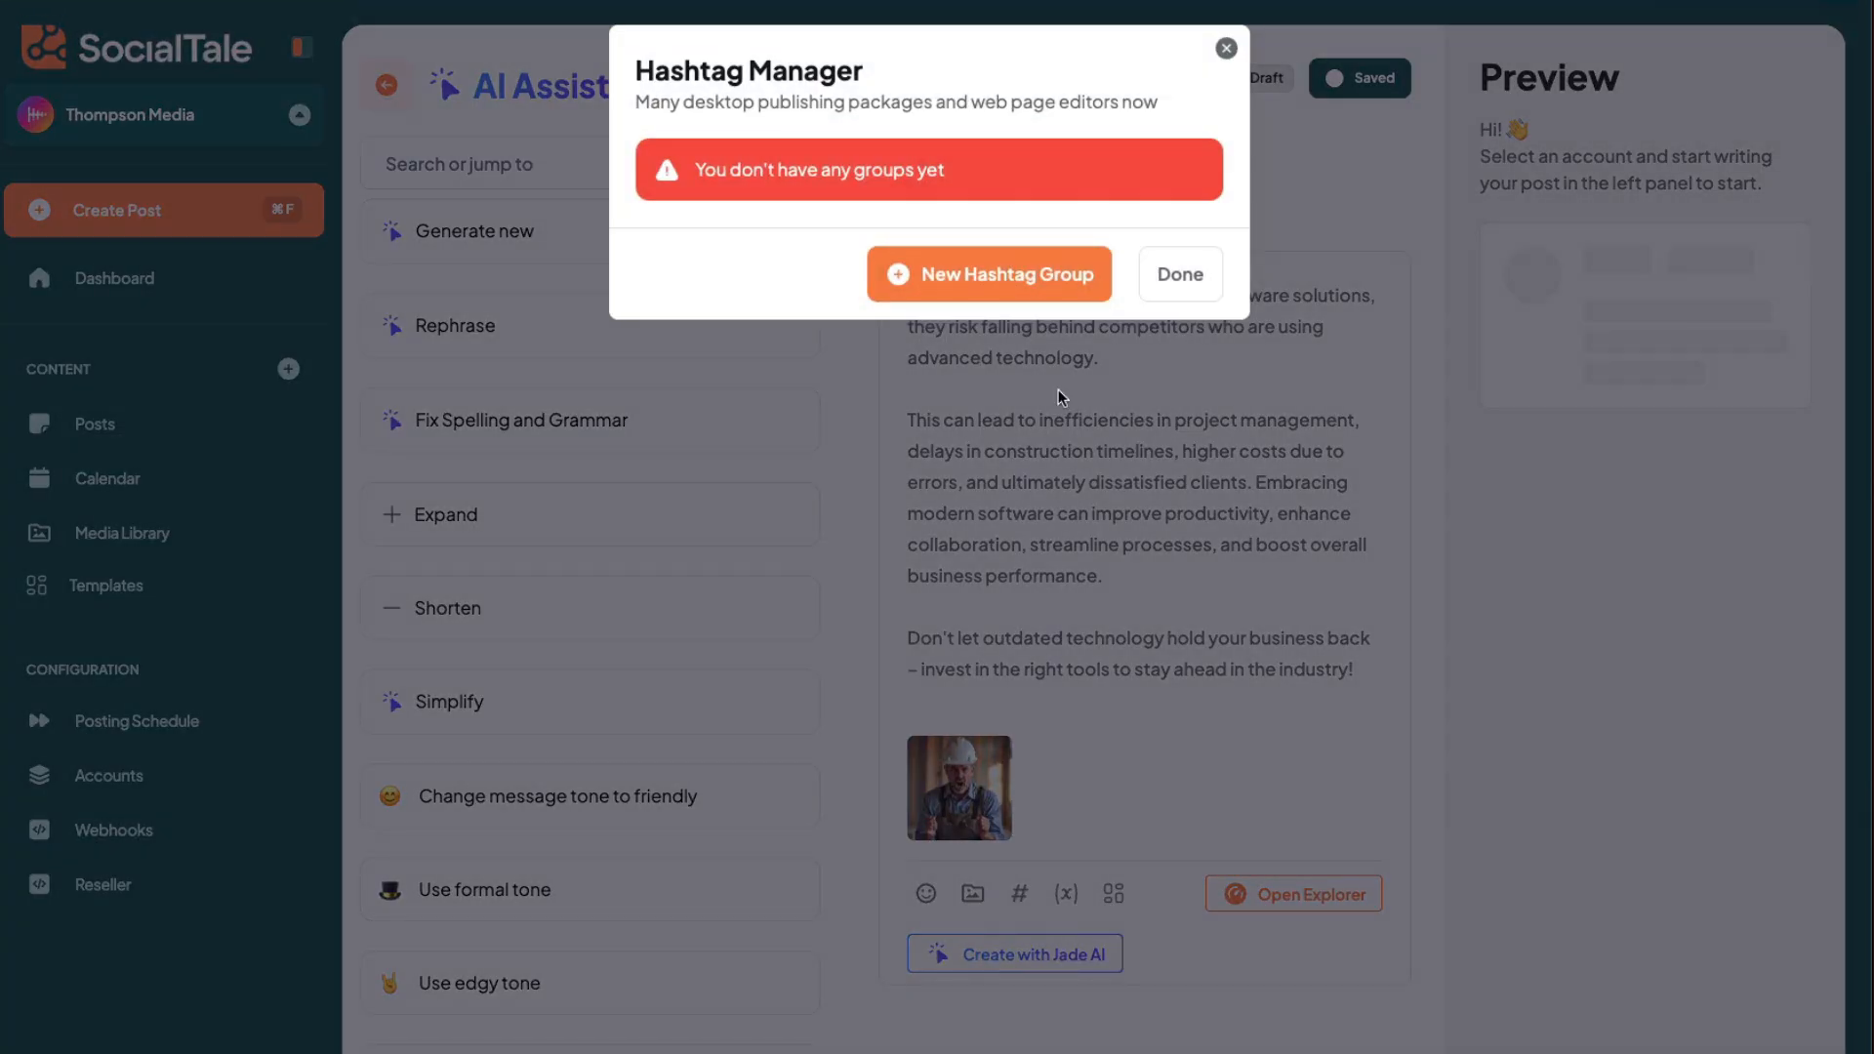
{"action": "left_click", "coordinate": [948, 273]}
{"action": "left_click", "coordinate": [751, 207]}
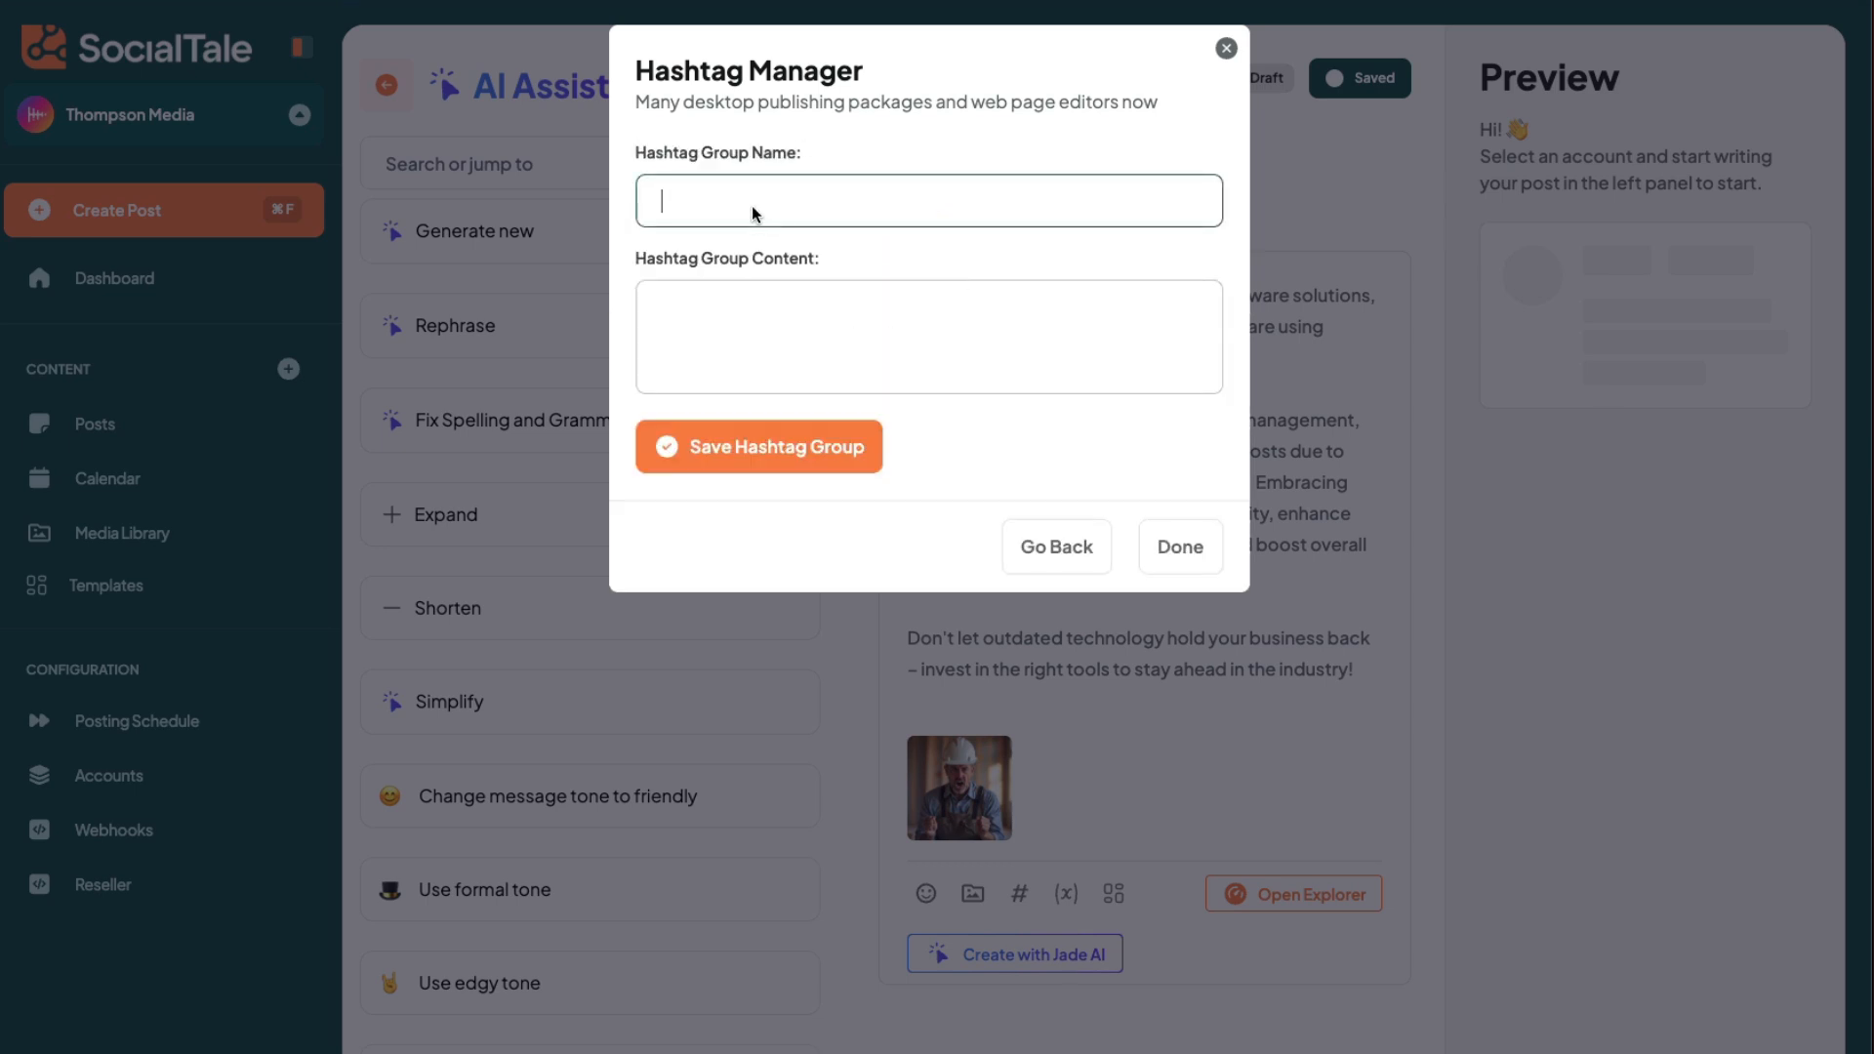
{"action": "type", "text": "Main"}
{"action": "type", "text": " Has"}
{"action": "type", "text": "hgr"}
{"action": "type", "text": " group"}
- Fill the hashtag group with #builderpad #construction #homebuilders #software and save it
{"action": "left_click", "coordinate": [764, 340]}
{"action": "type", "text": "#bui"}
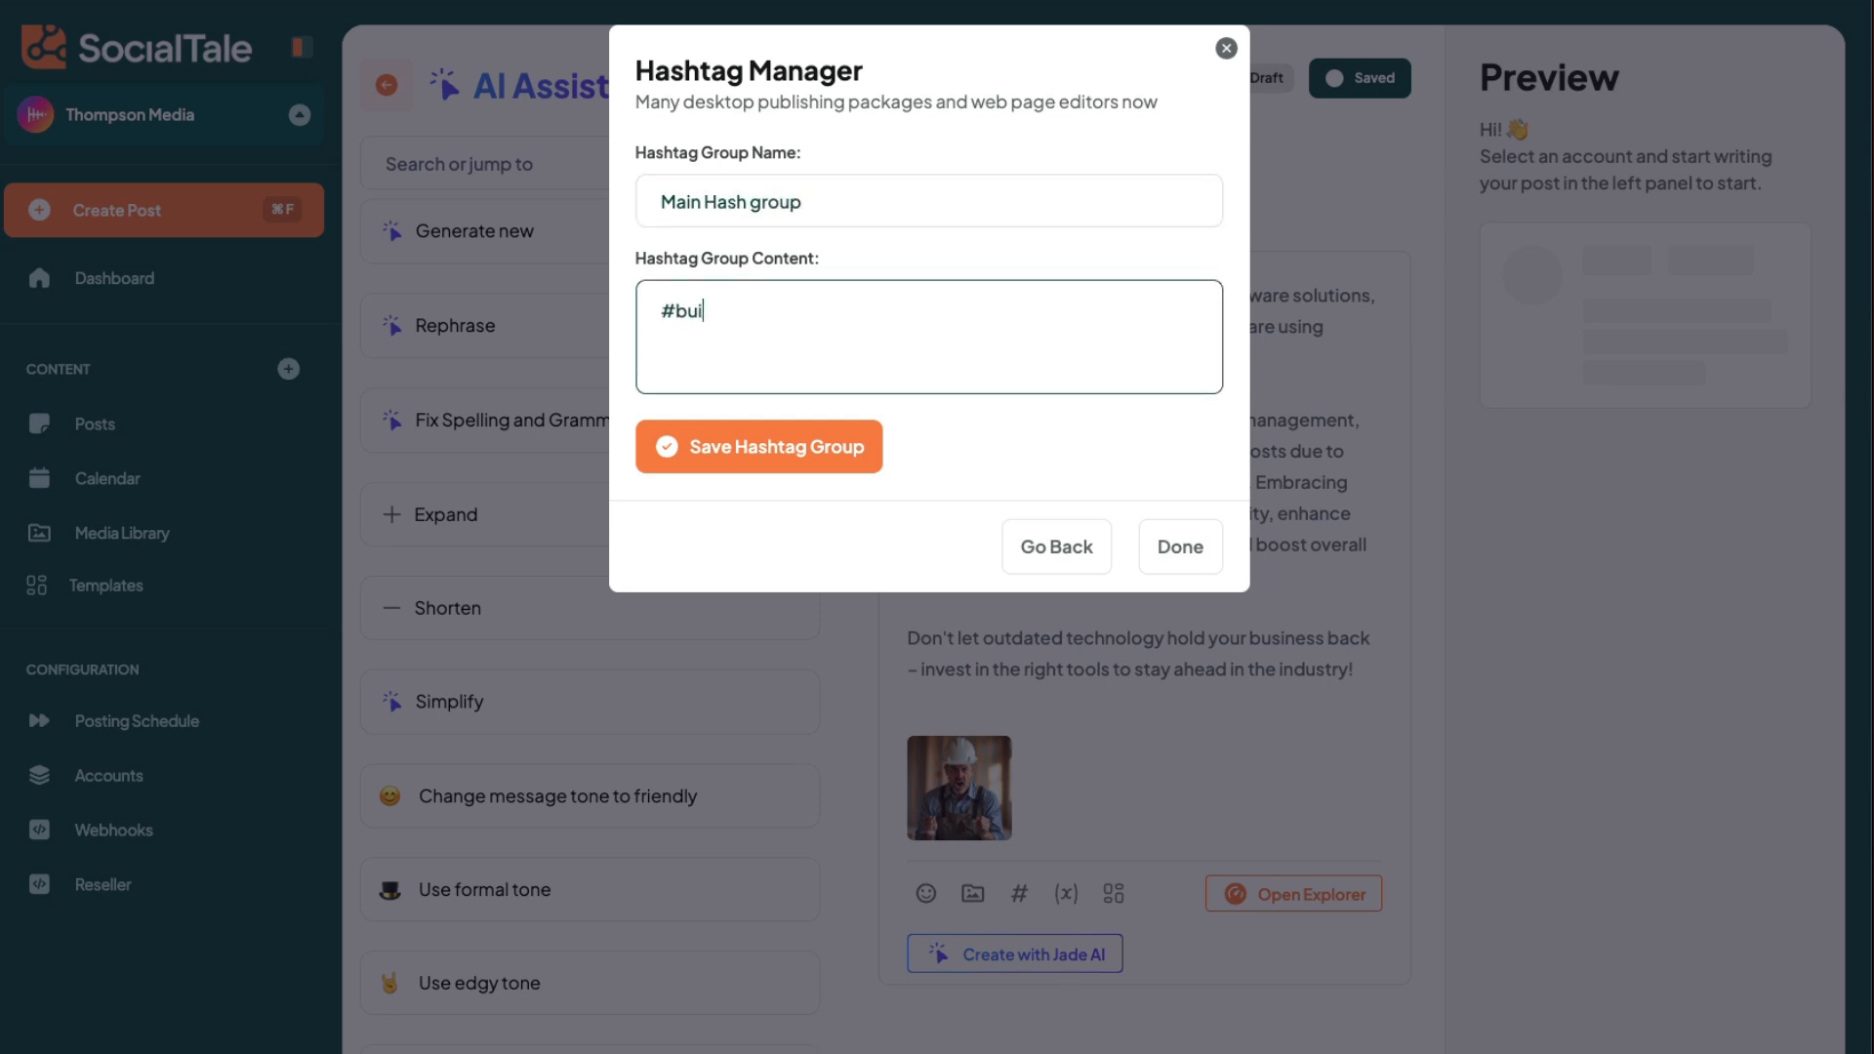
{"action": "type", "text": "lderpad #cconstru"}
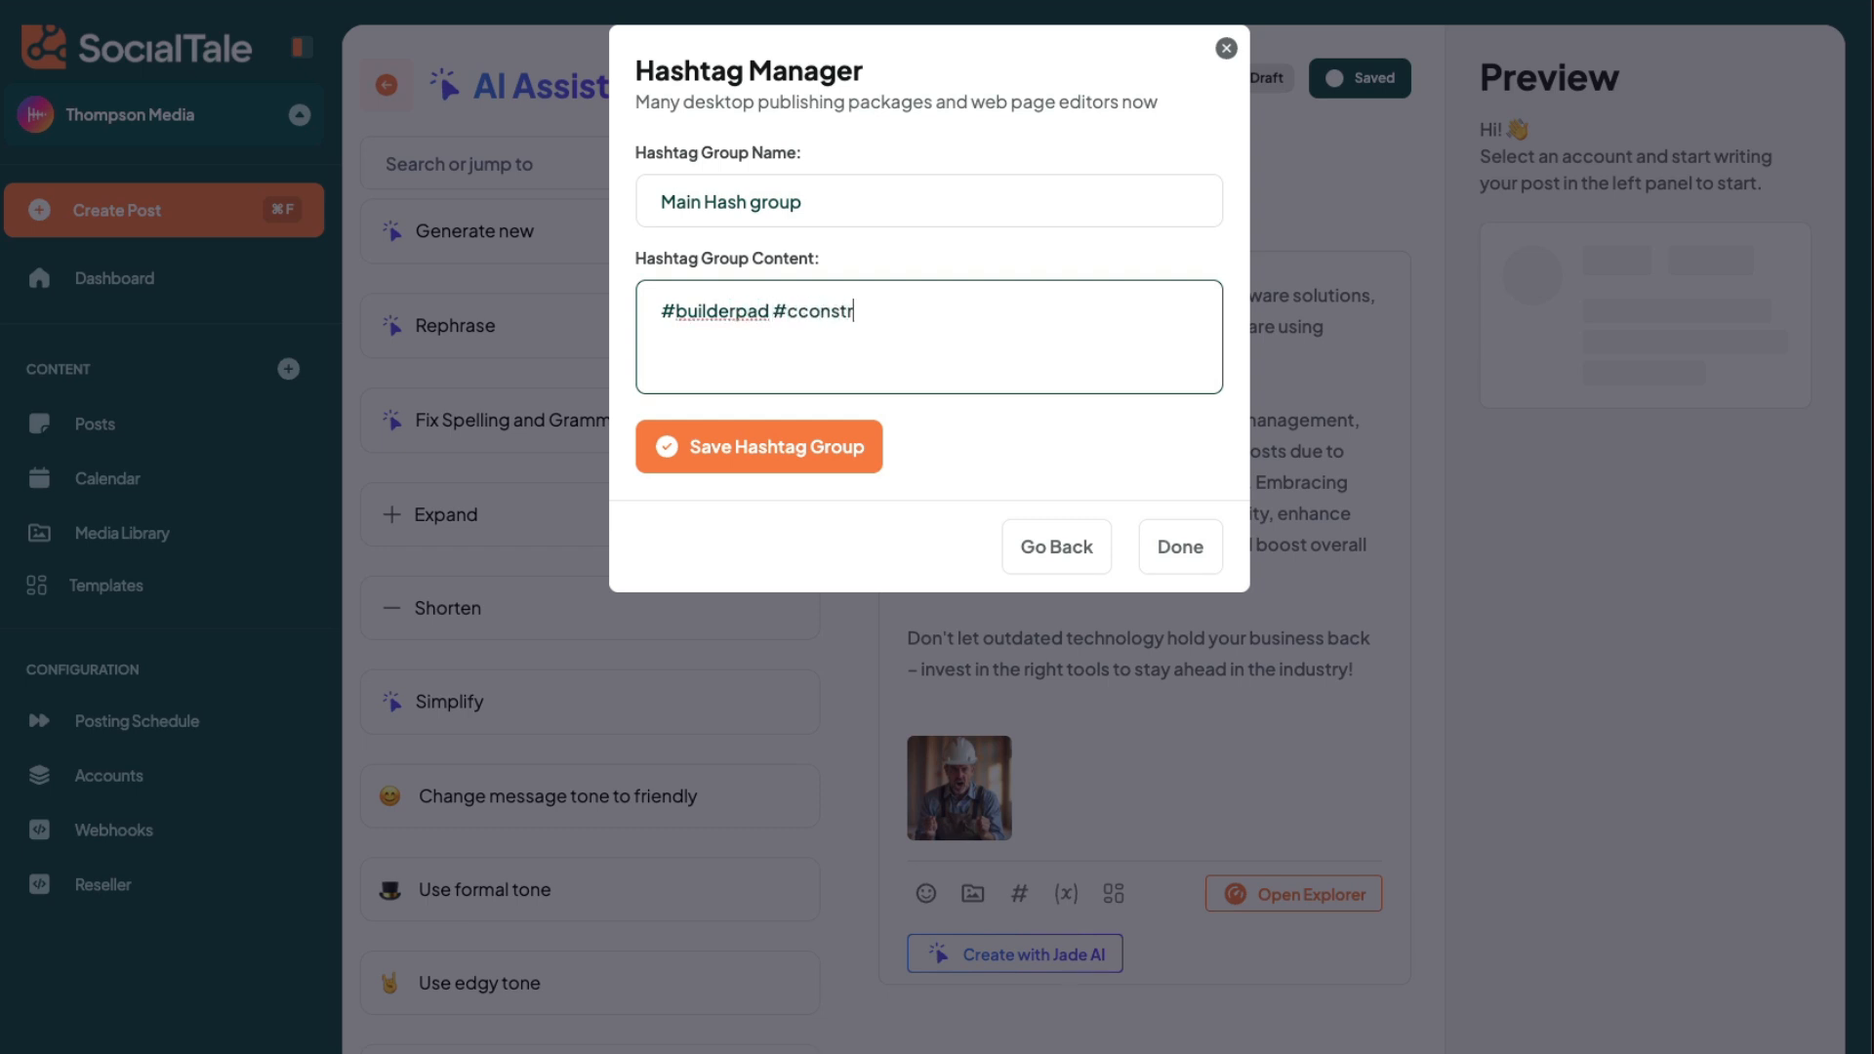
{"action": "key", "text": "BackSpace"}
{"action": "key", "text": "BackSpace"}
{"action": "key", "text": "BackSpace"}
{"action": "type", "text": "onstruction #homebuil"}
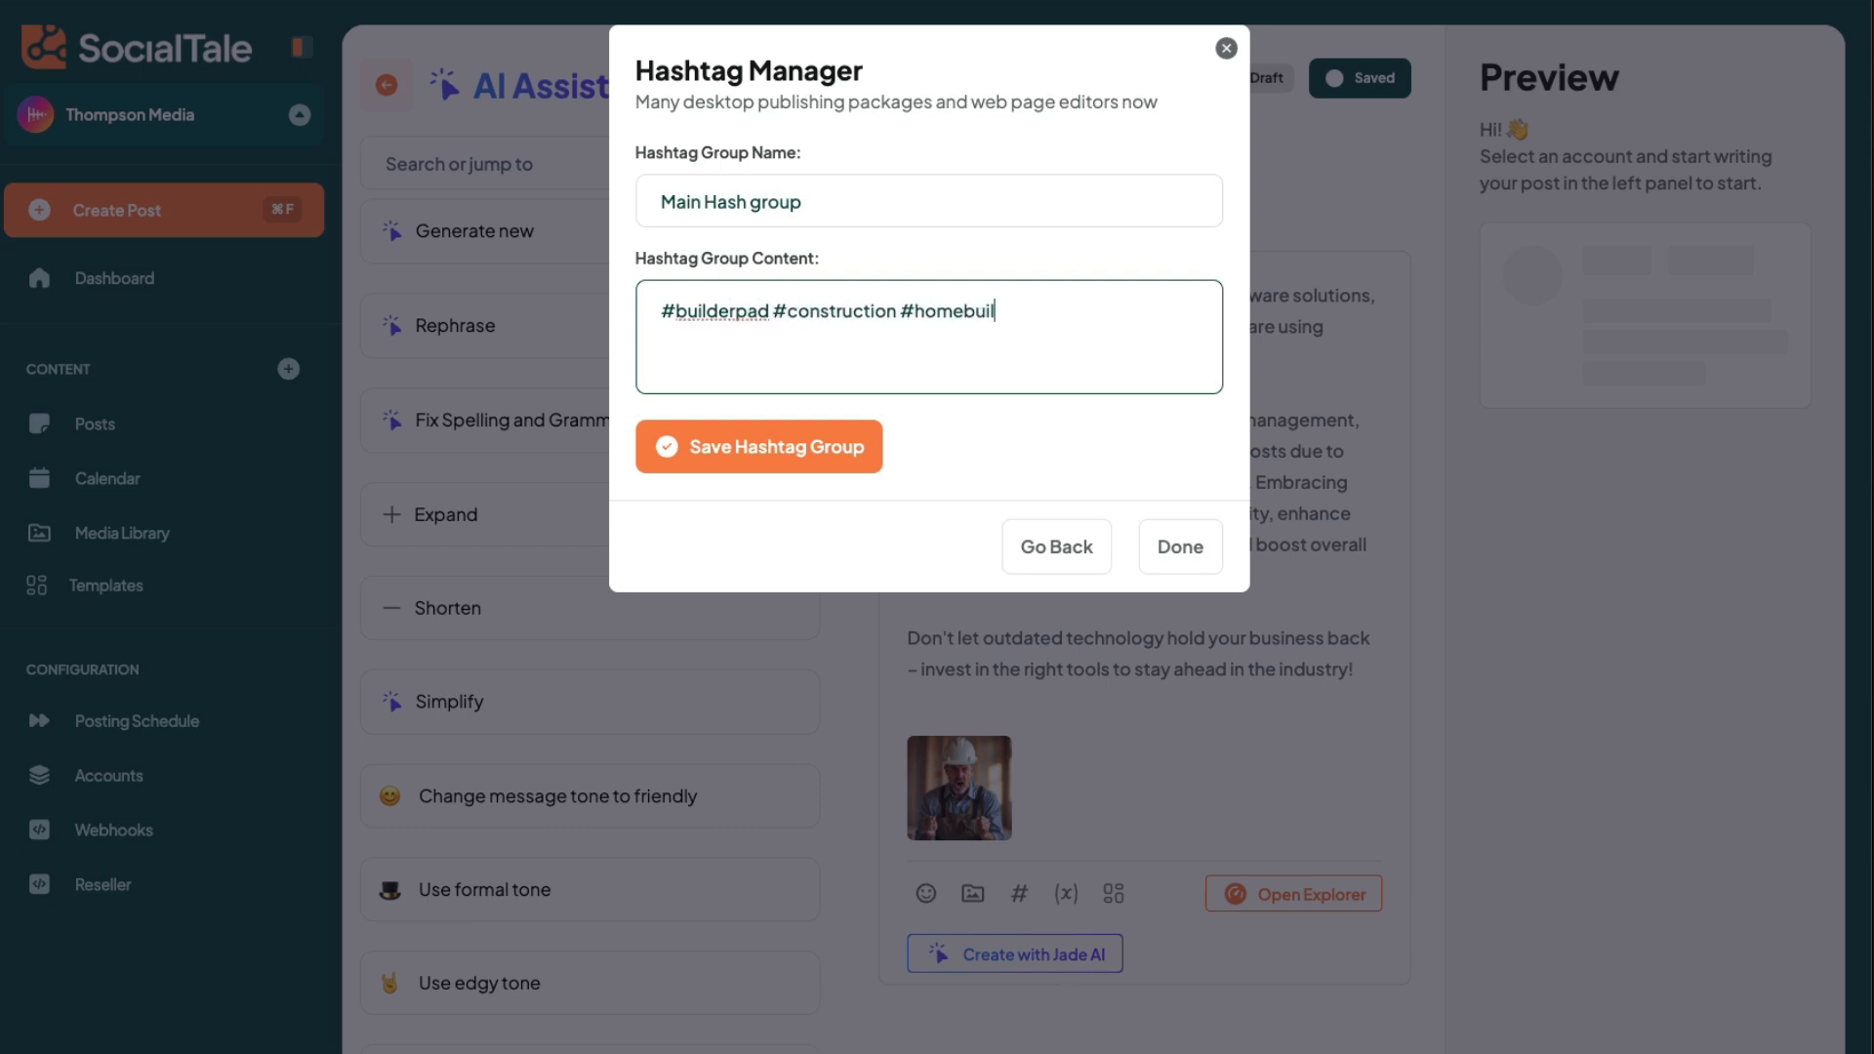
{"action": "type", "text": "ders #software"}
{"action": "left_click", "coordinate": [833, 444]}
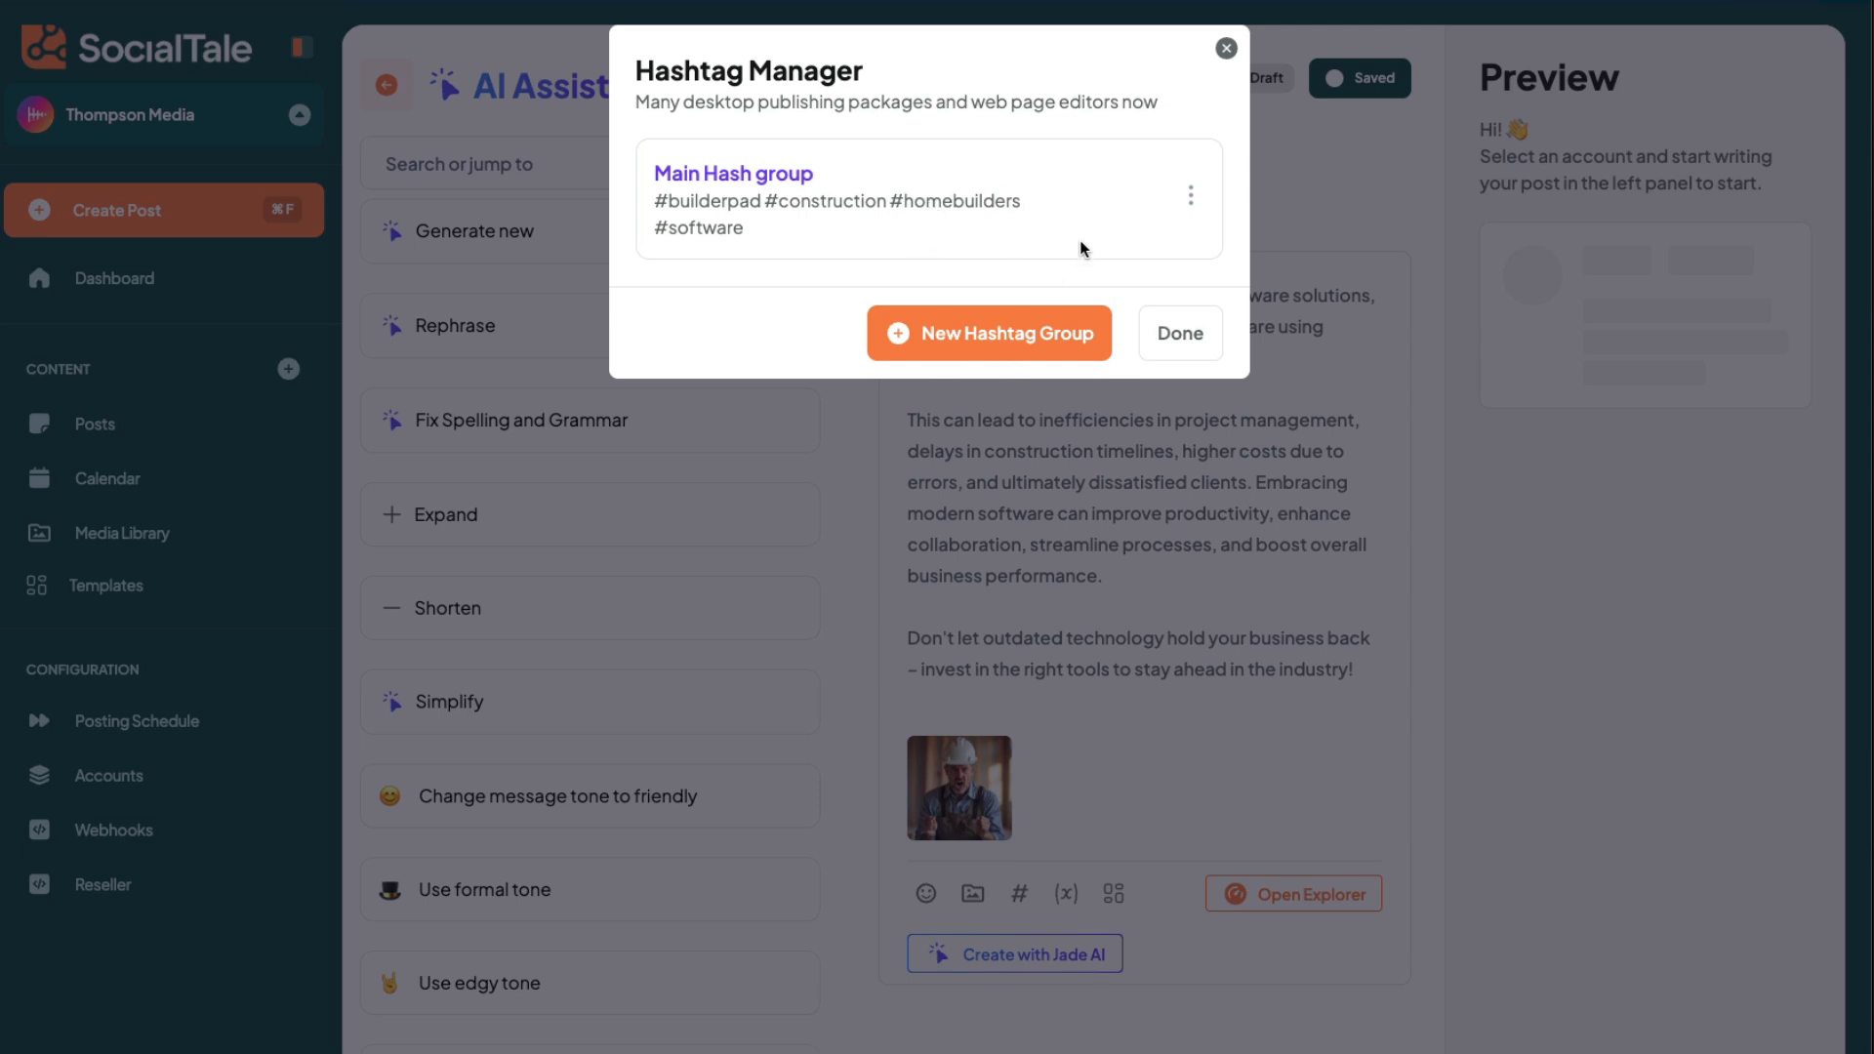
- Insert the Main Hash group hashtags into the post and separate them from the last paragraph with a blank line
{"action": "left_click", "coordinate": [1132, 200]}
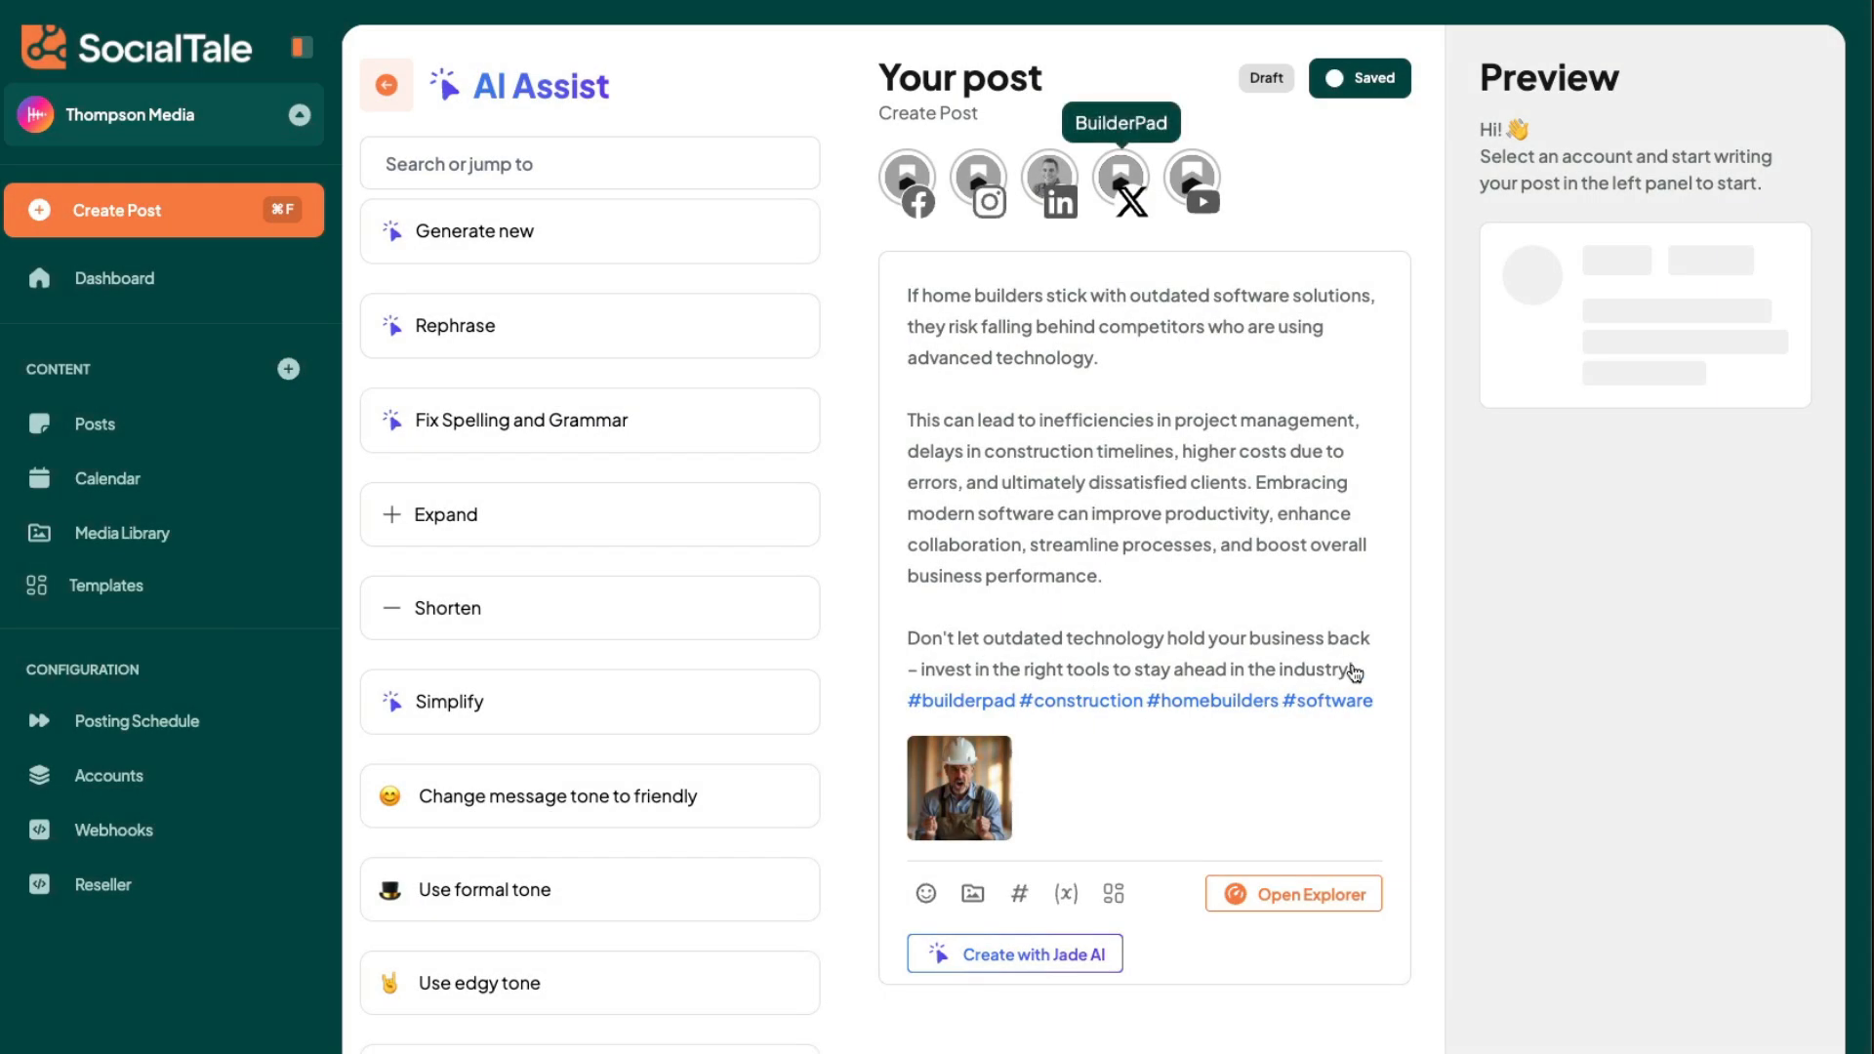
{"action": "left_click", "coordinate": [1357, 671]}
{"action": "key", "text": "Return"}
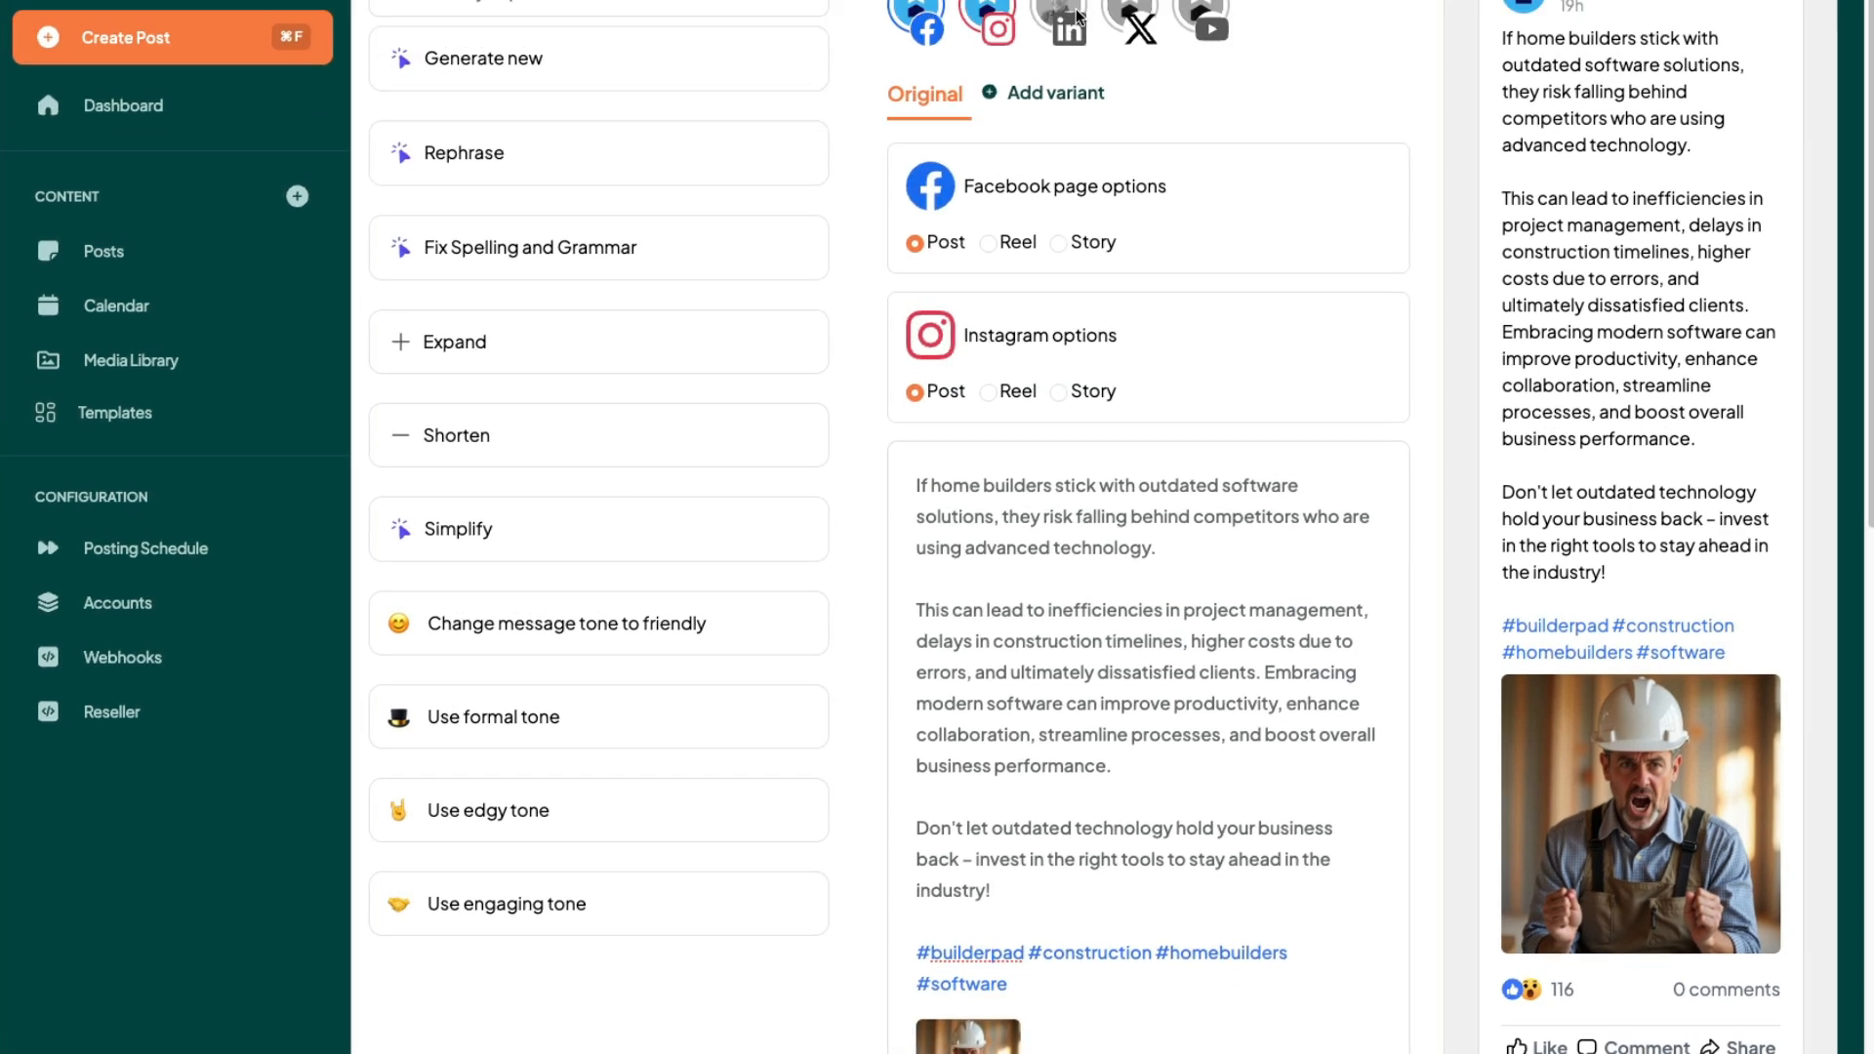
- Select the Facebook, Instagram, LinkedIn, X and YouTube accounts for the post and read the provider warnings
{"action": "left_click", "coordinate": [1213, 234]}
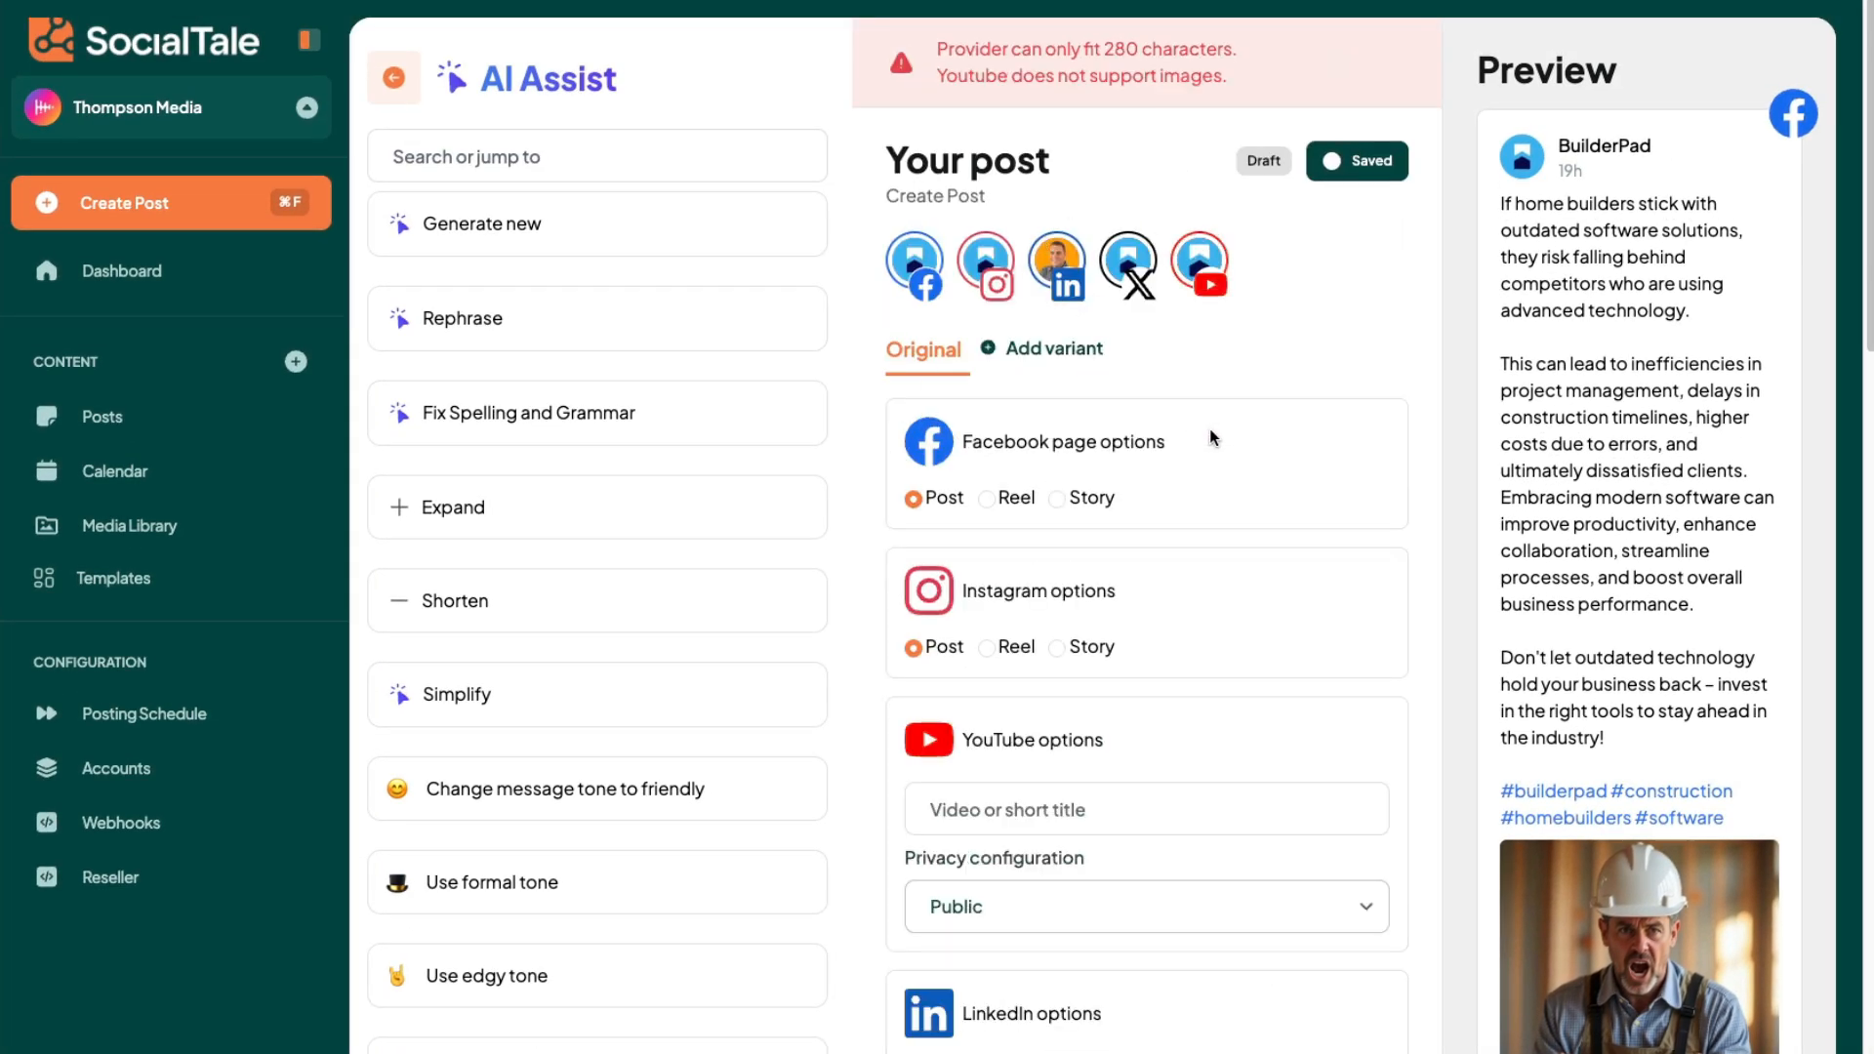
{"action": "left_click_drag", "start_coordinate": [945, 46], "coordinate": [1080, 56]}
{"action": "left_click", "coordinate": [1167, 67]}
- Examine the posting options for each network, the post text and the Facebook, Instagram and LinkedIn previews
{"action": "scroll", "coordinate": [1262, 958], "scroll_direction": "down", "scroll_amount": 1}
{"action": "scroll", "coordinate": [1262, 958], "scroll_direction": "up", "scroll_amount": 1}
{"action": "scroll", "coordinate": [1261, 965], "scroll_direction": "down", "scroll_amount": 5}
{"action": "scroll", "coordinate": [1259, 962], "scroll_direction": "up", "scroll_amount": 5}
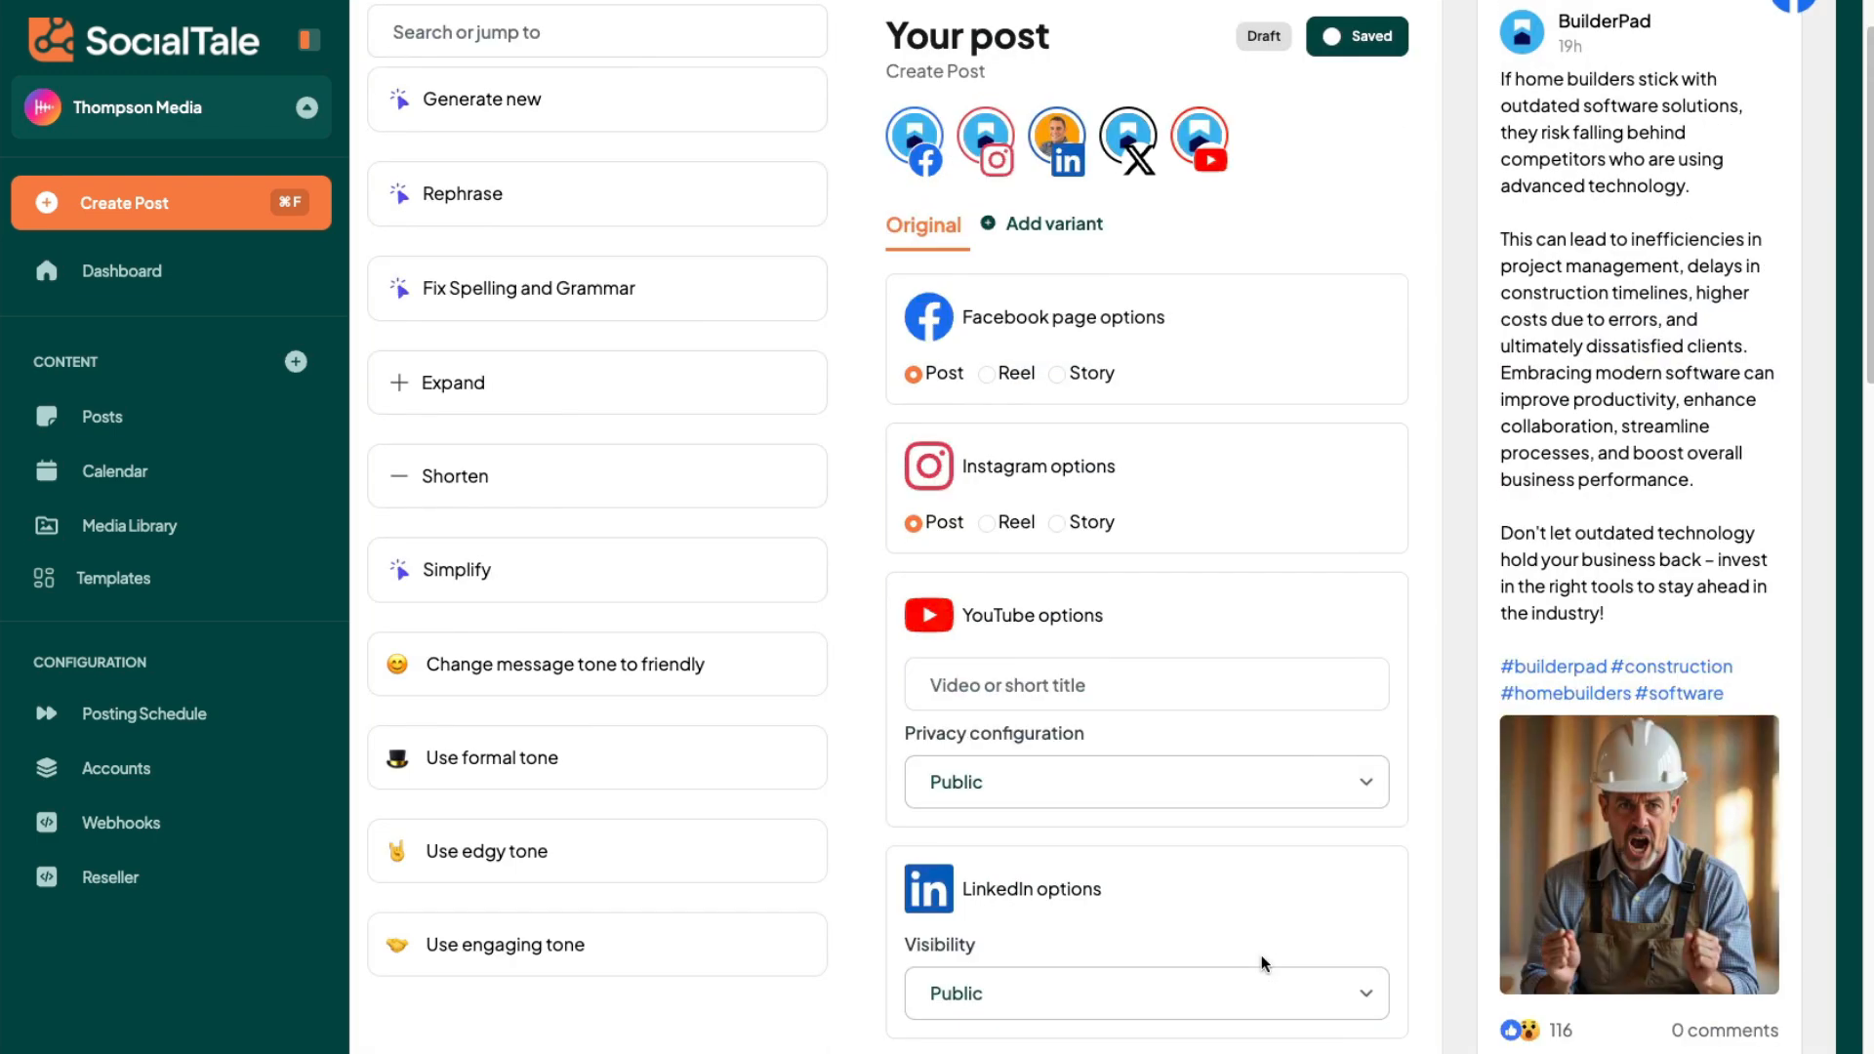
{"action": "scroll", "coordinate": [1204, 677], "scroll_direction": "down", "scroll_amount": 8}
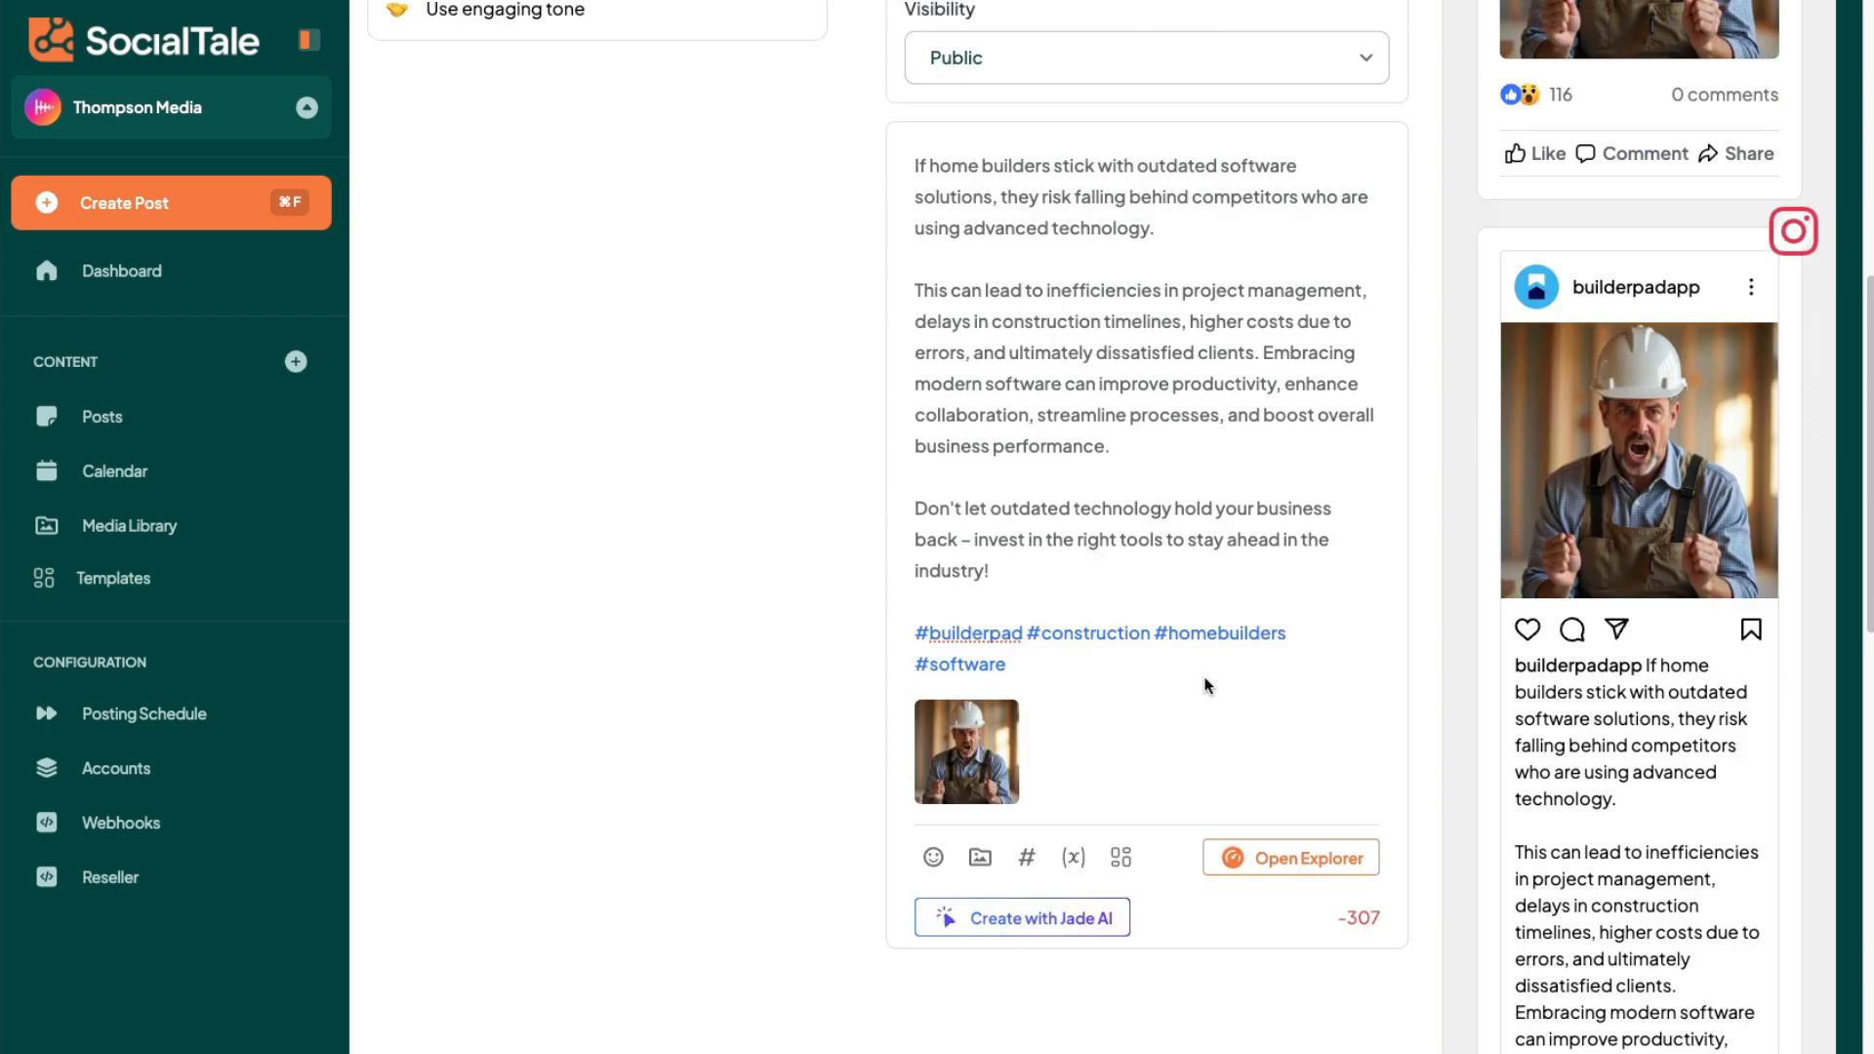
{"action": "scroll", "coordinate": [1208, 686], "scroll_direction": "up", "scroll_amount": 8}
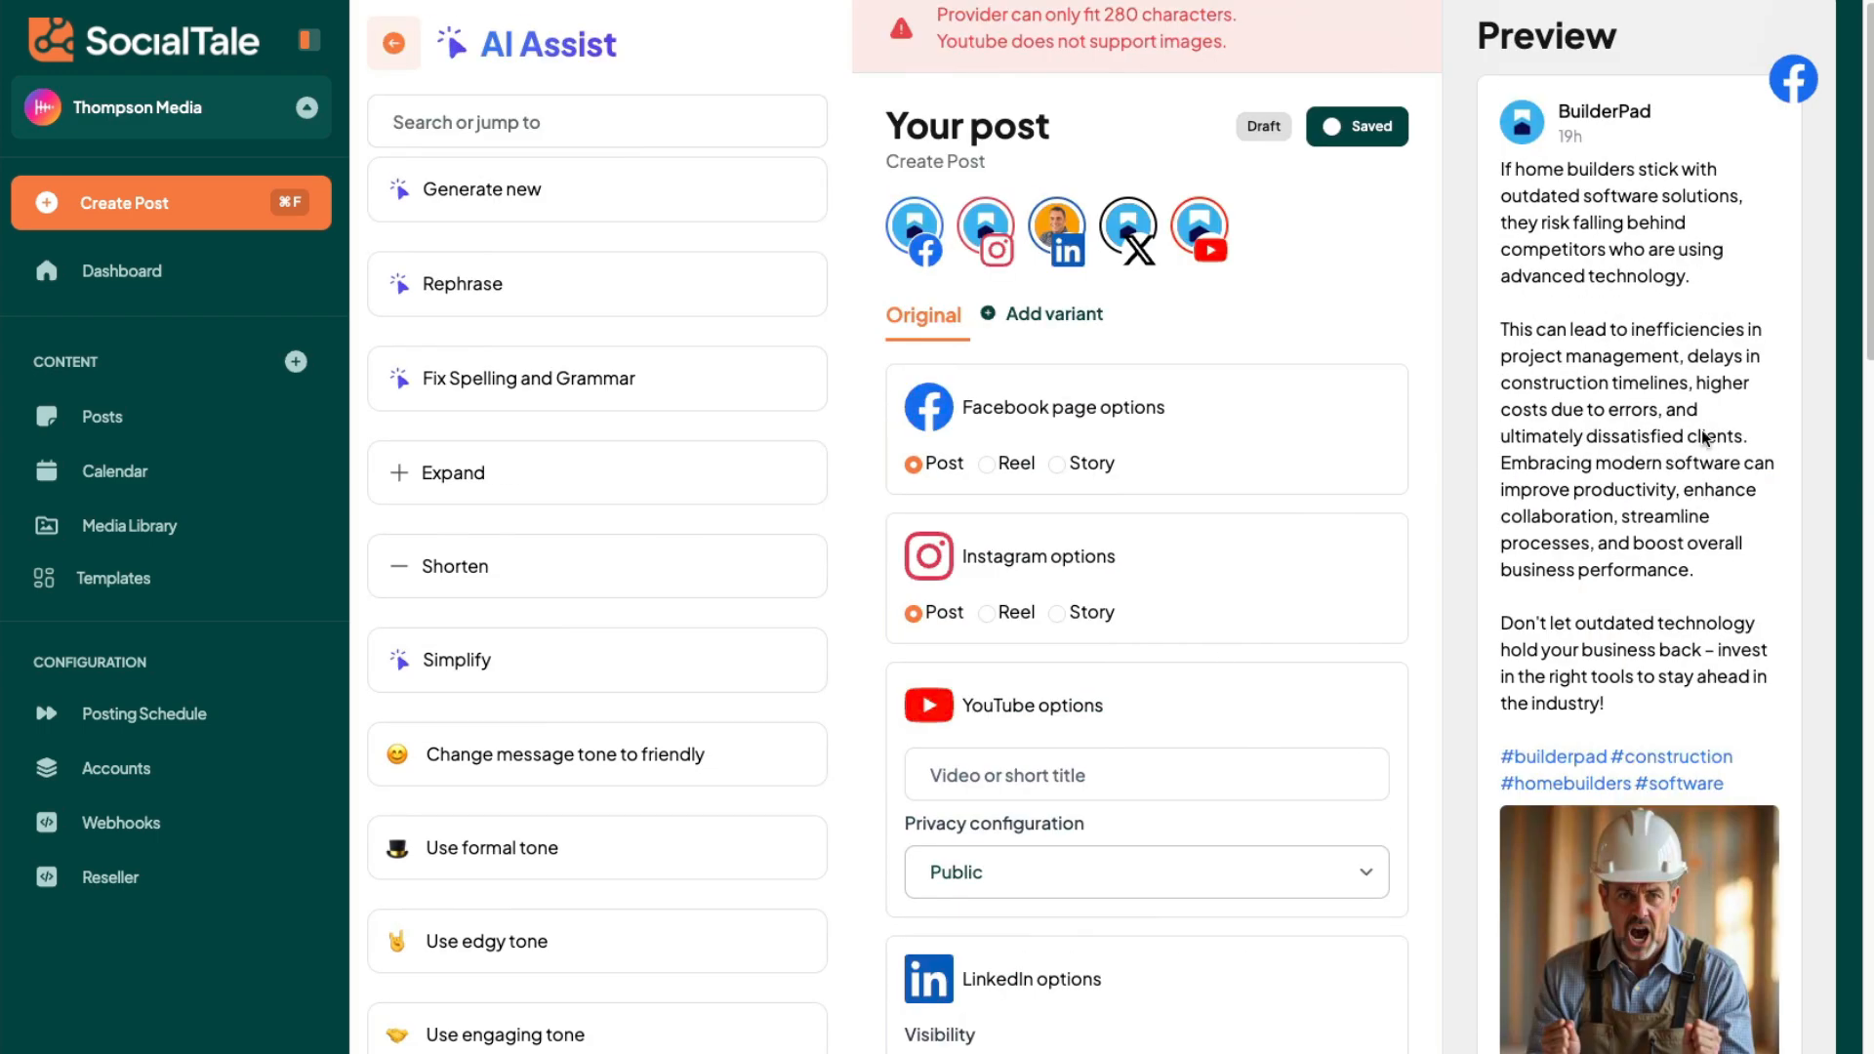
{"action": "scroll", "coordinate": [1706, 444], "scroll_direction": "up", "scroll_amount": 1}
{"action": "scroll", "coordinate": [1731, 297], "scroll_direction": "down", "scroll_amount": 10}
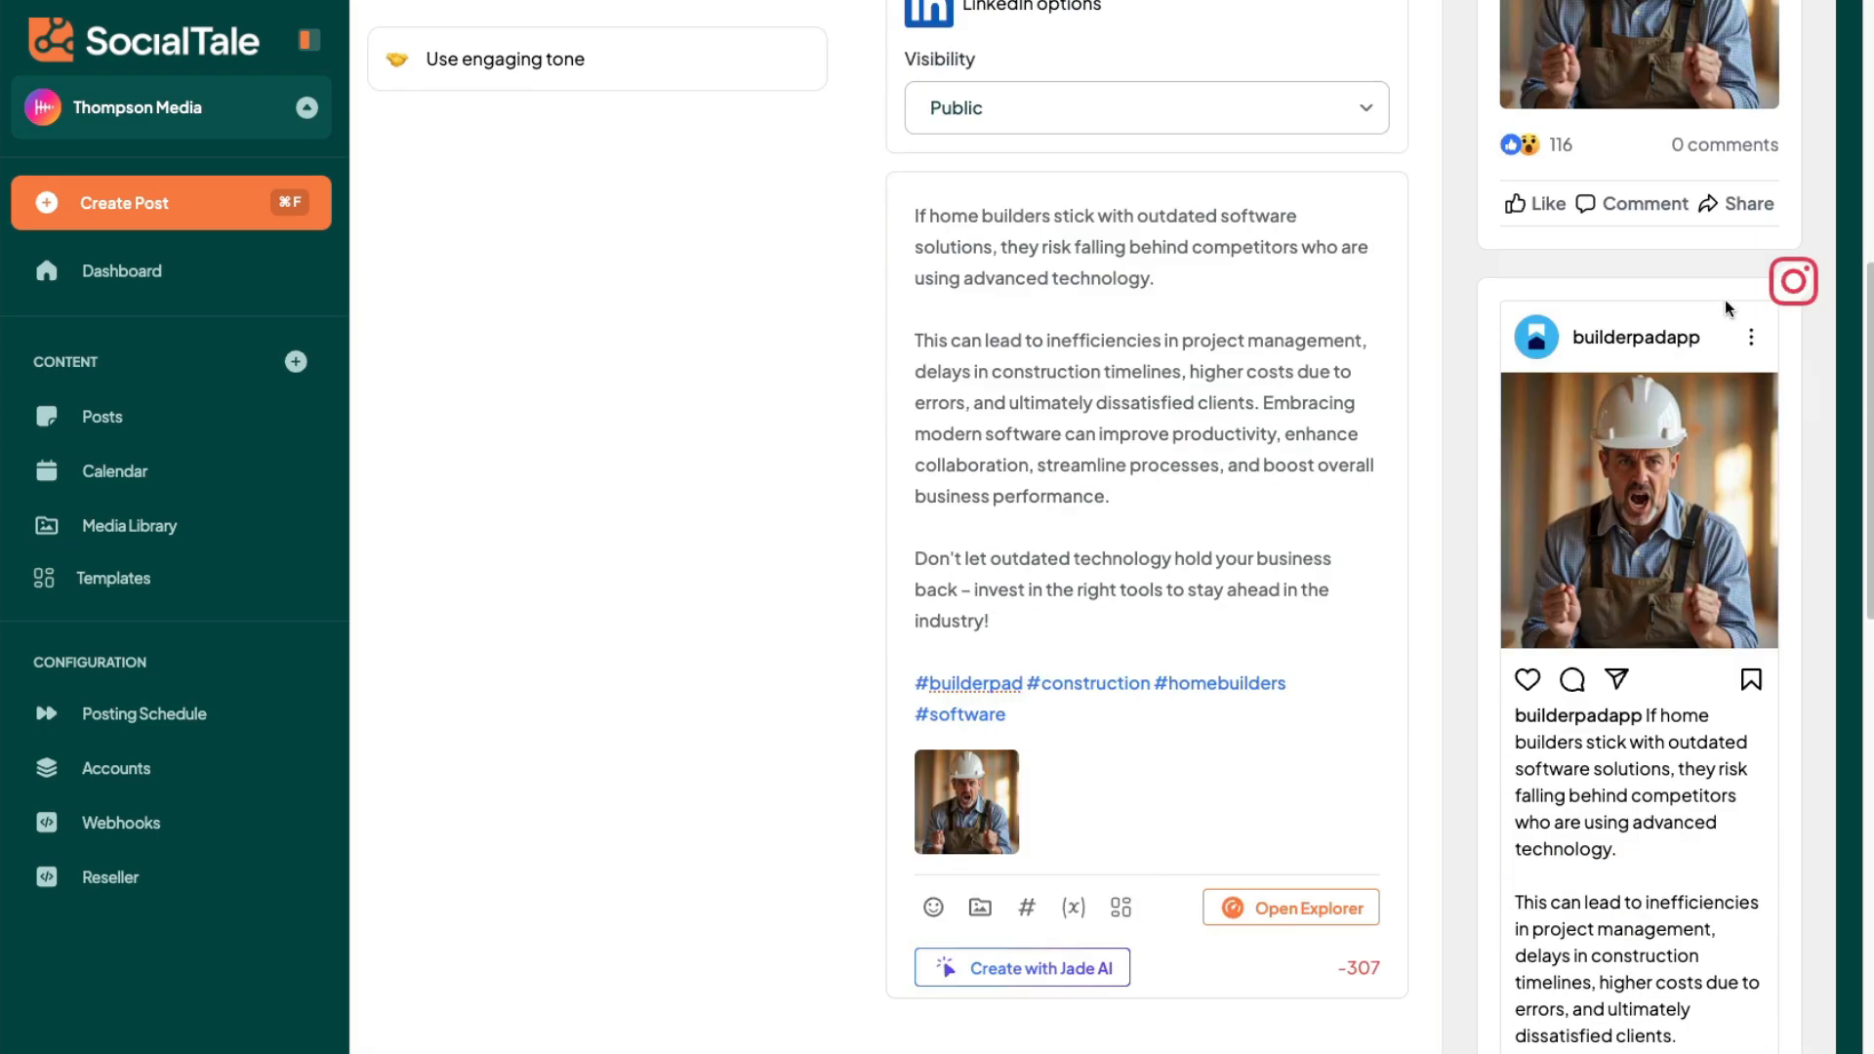
{"action": "scroll", "coordinate": [1571, 418], "scroll_direction": "down", "scroll_amount": 10}
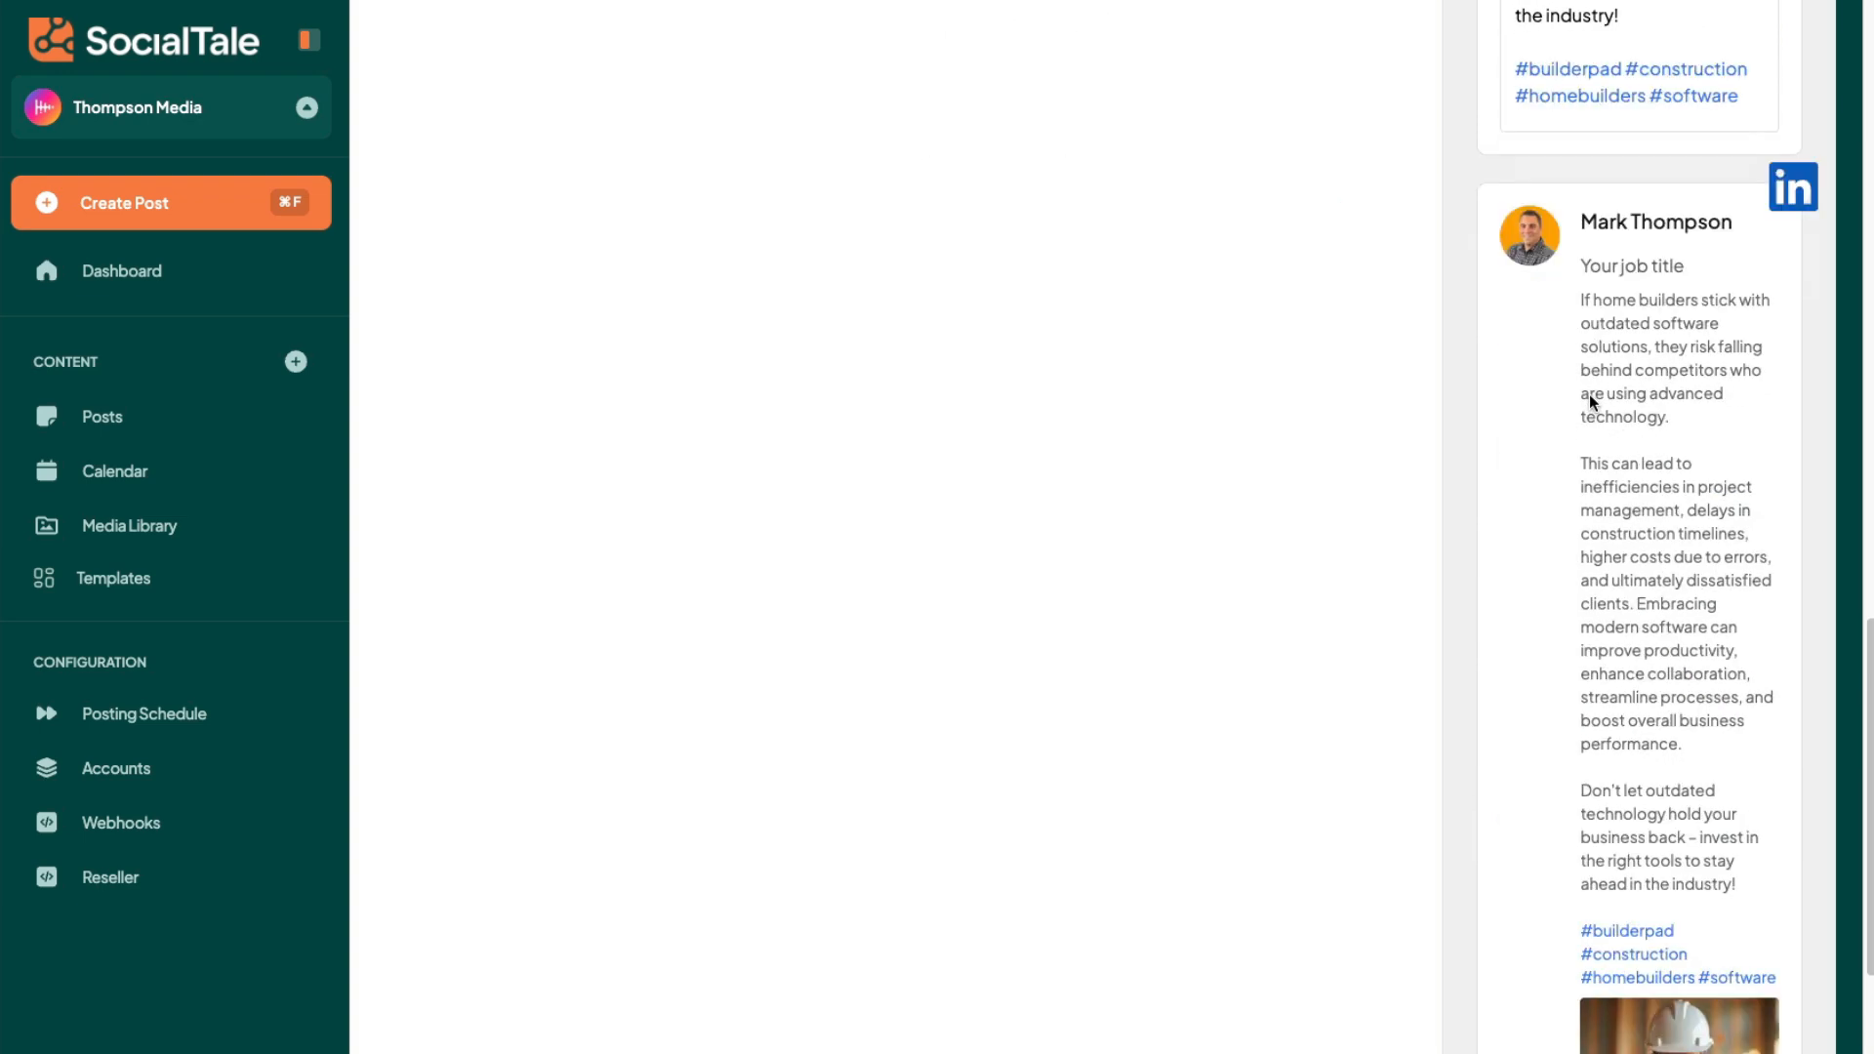
{"action": "scroll", "coordinate": [1588, 437], "scroll_direction": "down", "scroll_amount": 3}
{"action": "scroll", "coordinate": [1571, 488], "scroll_direction": "up", "scroll_amount": 15}
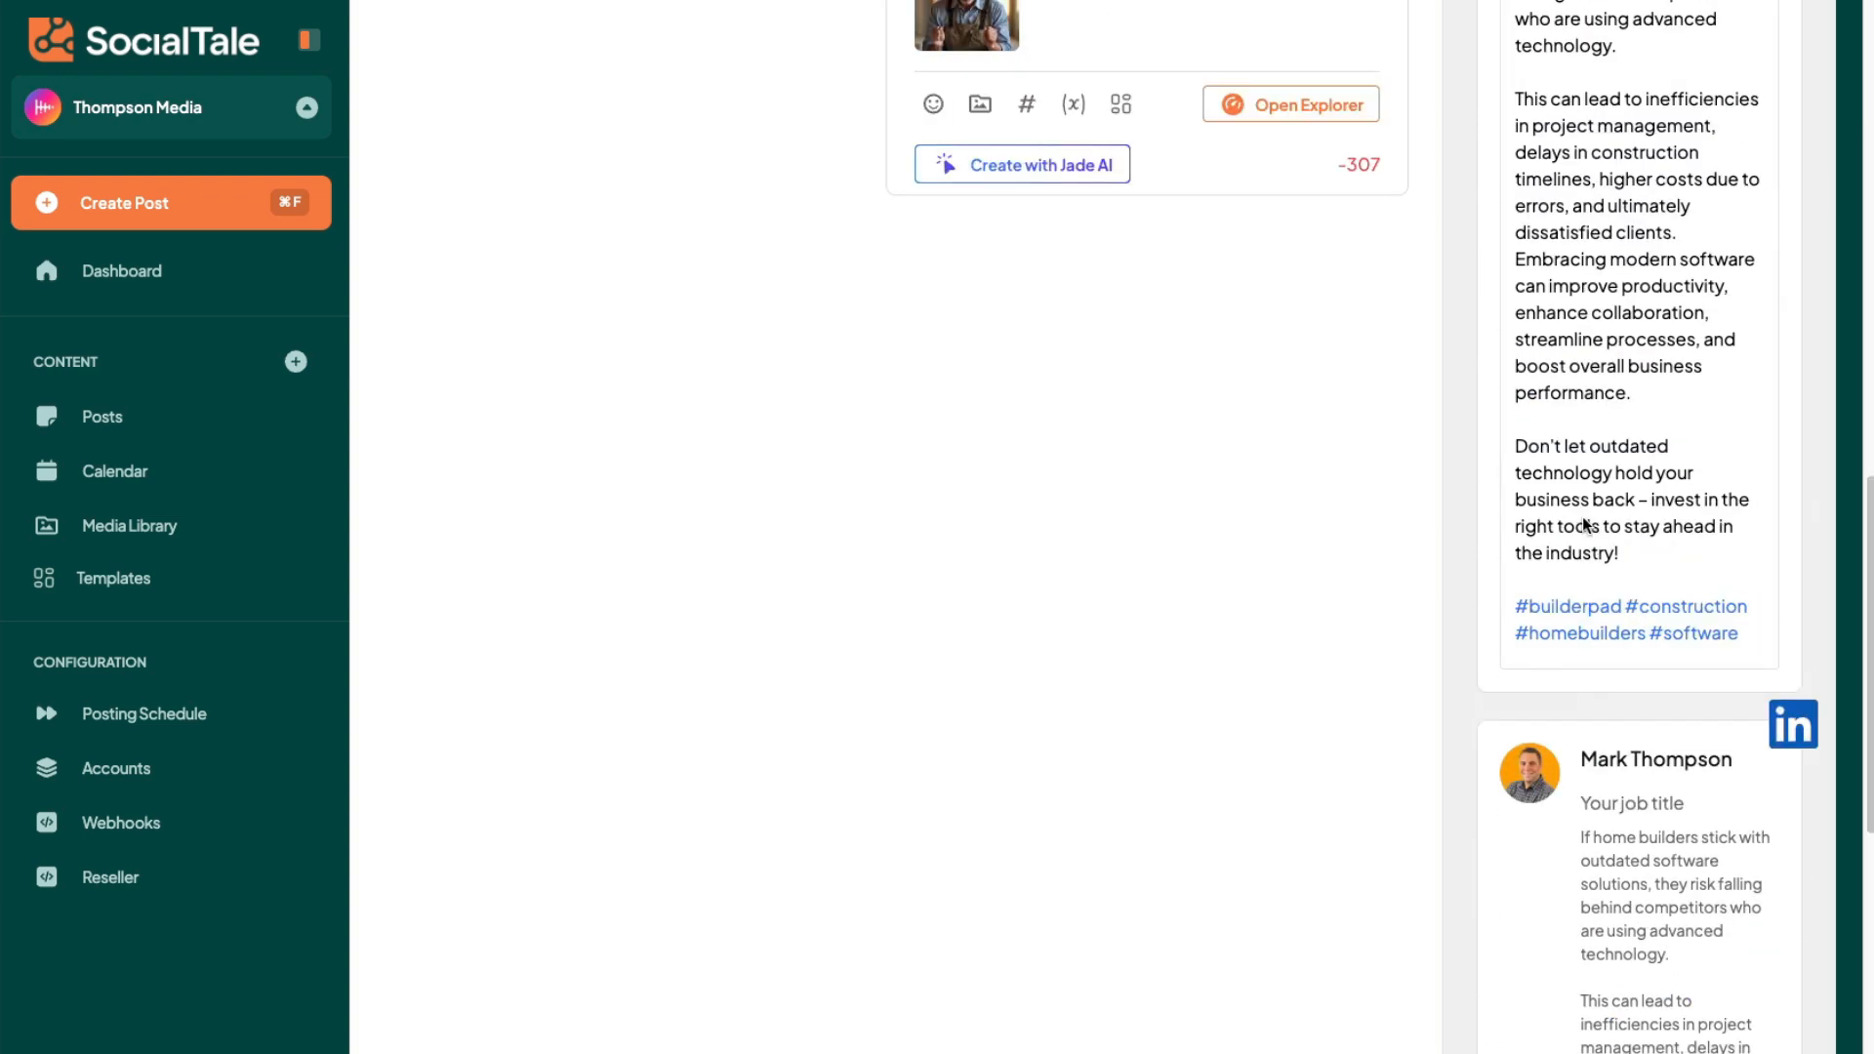
- Create an X variant of the post and shorten it by deleting everything after "higher costs", including the hashtags
{"action": "left_click", "coordinate": [1042, 352]}
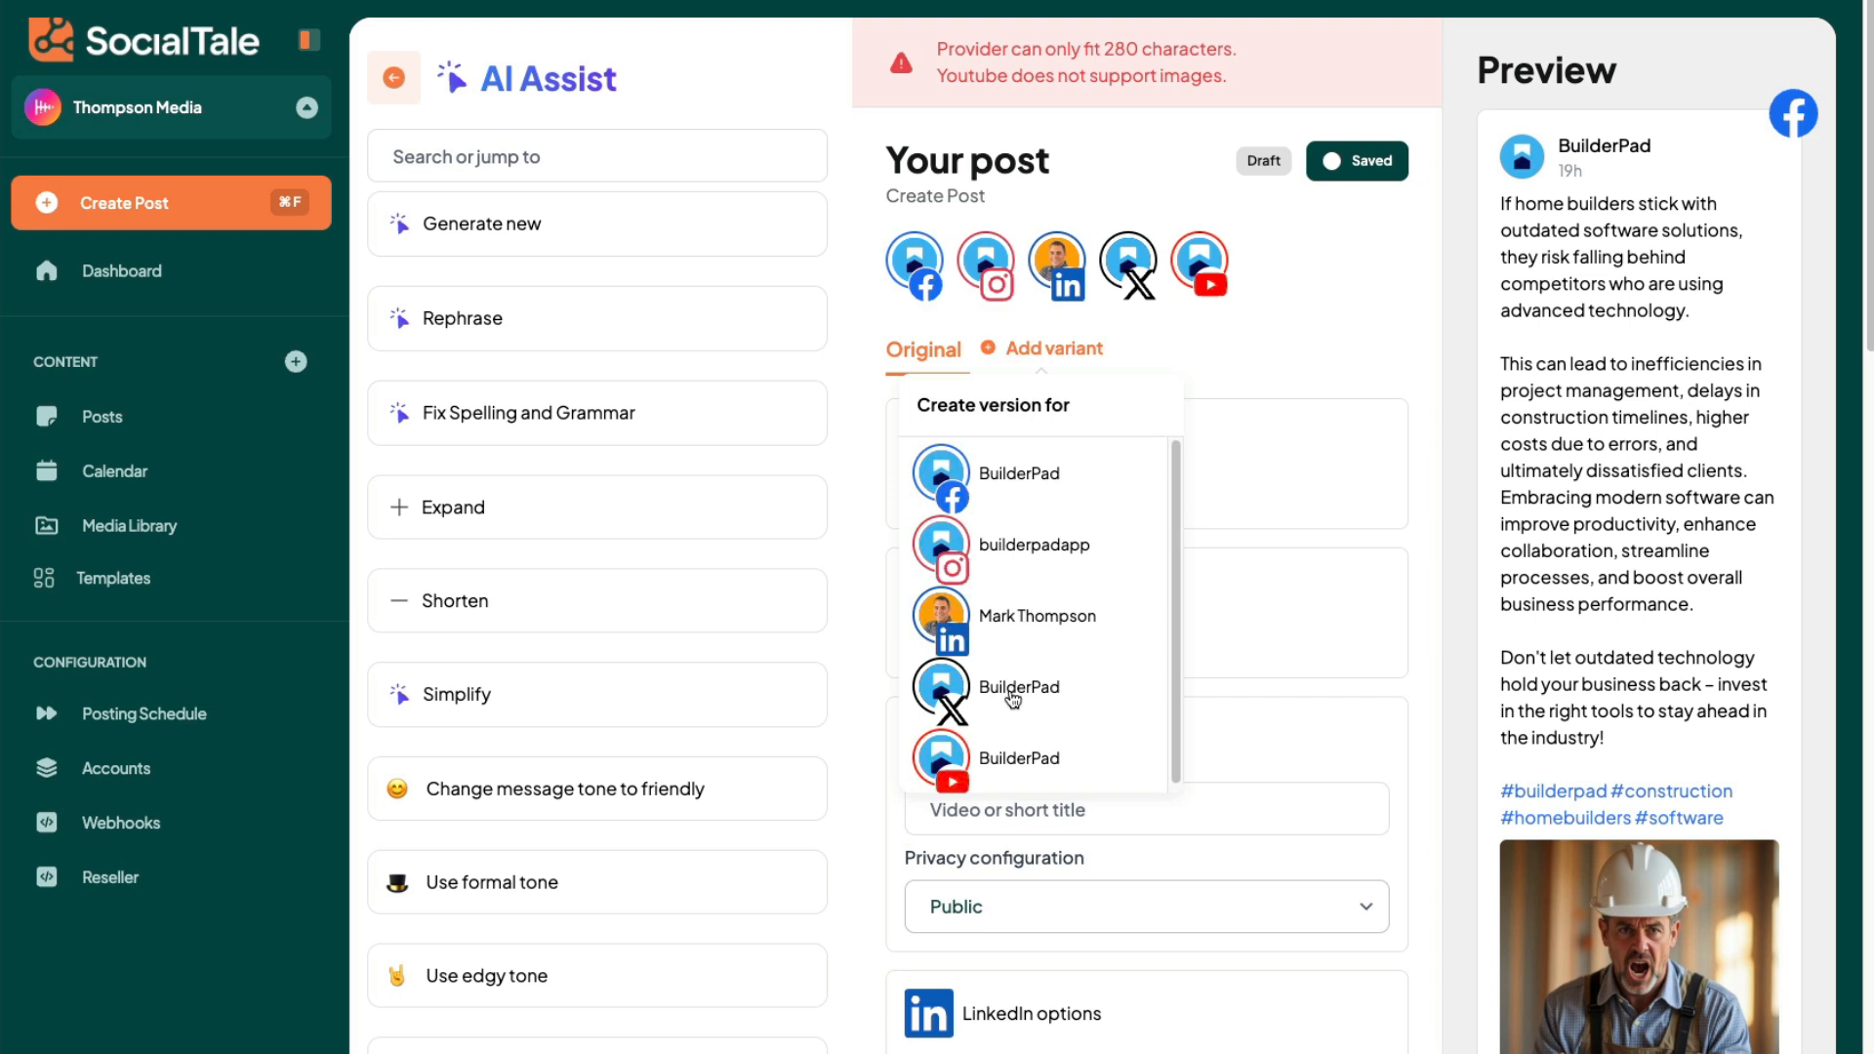
{"action": "left_click", "coordinate": [1015, 694]}
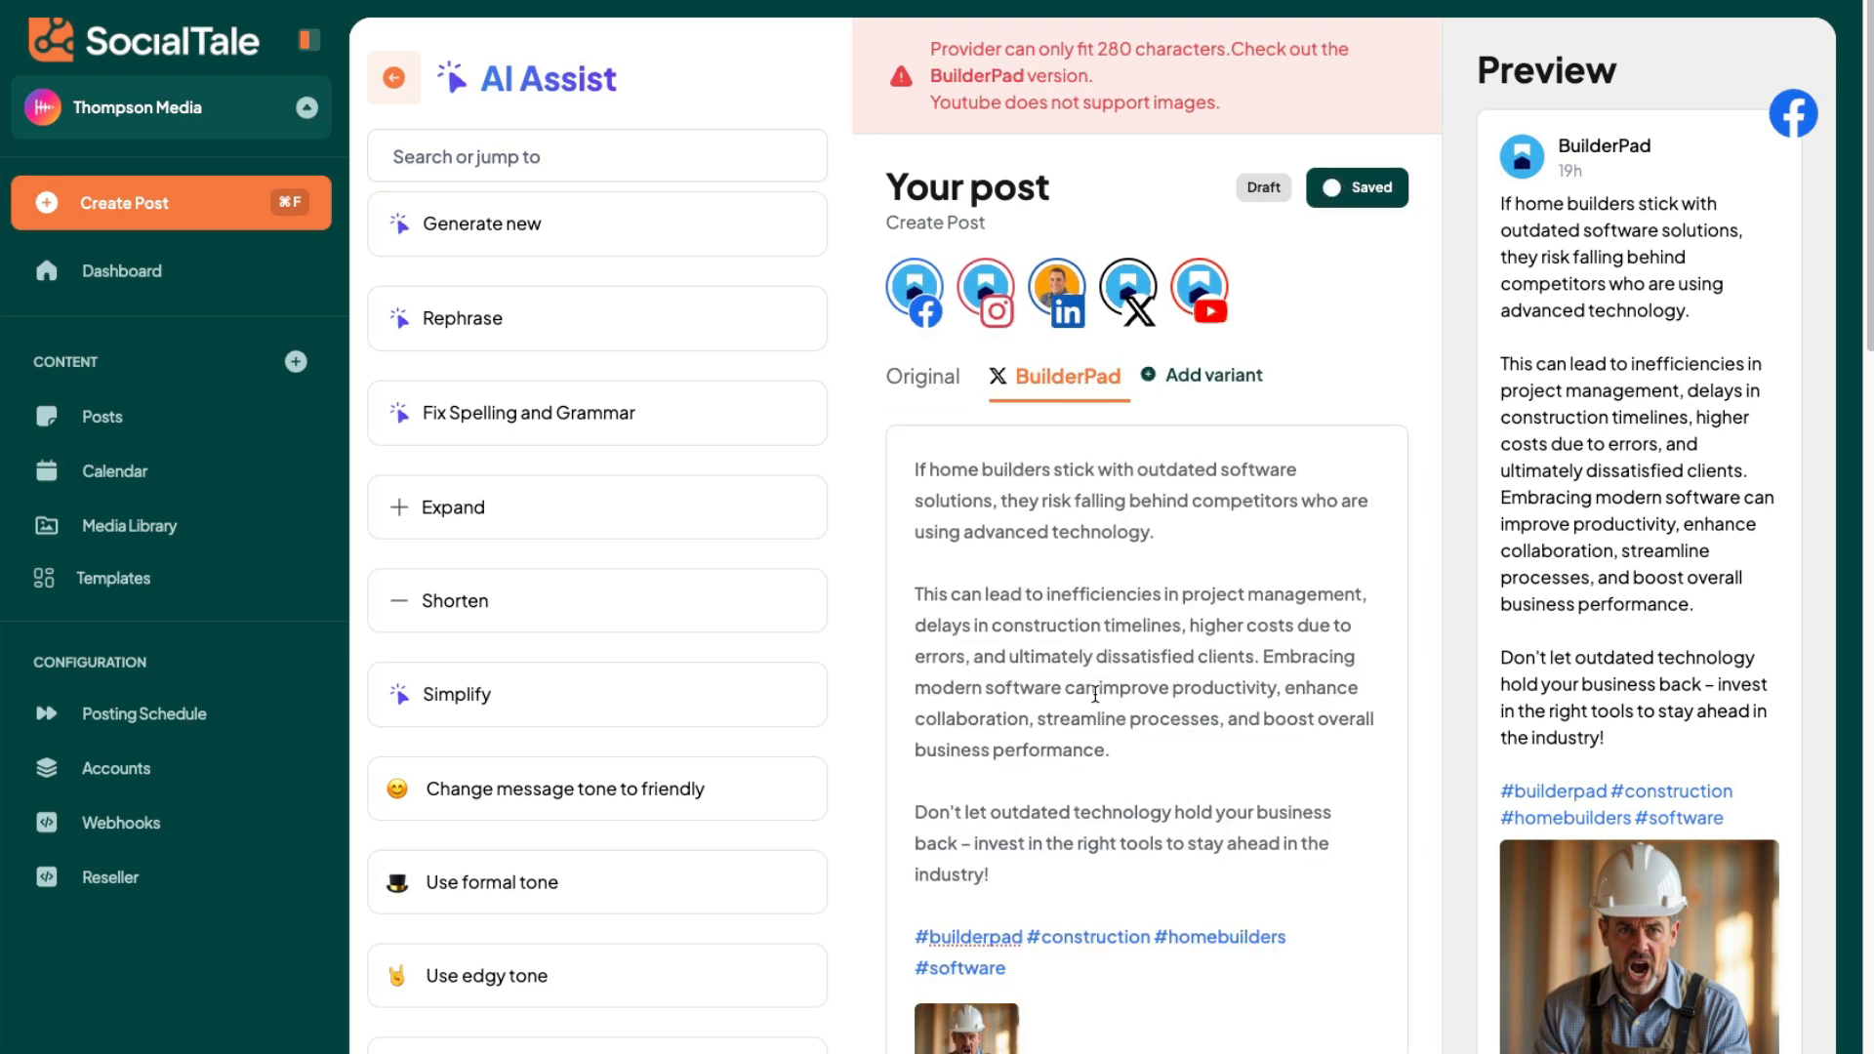
{"action": "left_click_drag", "start_coordinate": [1015, 872], "coordinate": [898, 817]}
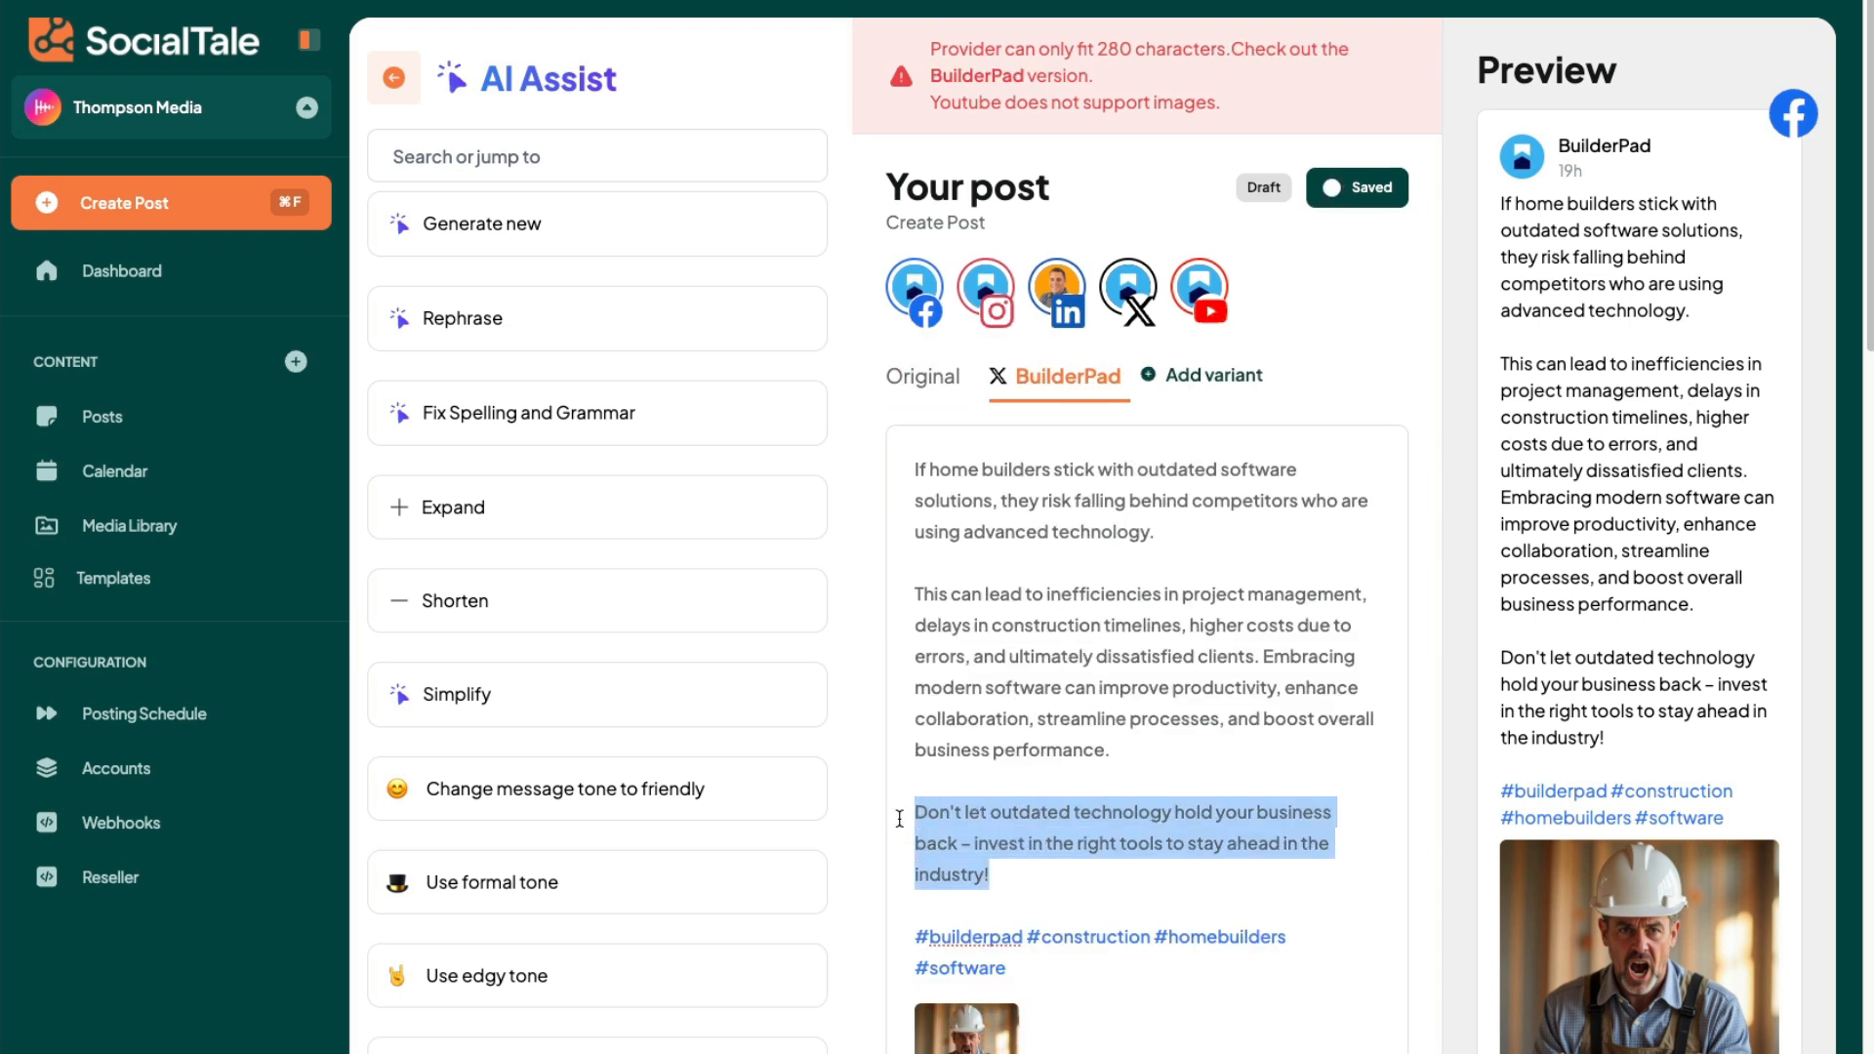
{"action": "left_click", "coordinate": [1001, 562]}
{"action": "left_click_drag", "start_coordinate": [918, 593], "coordinate": [1113, 609]}
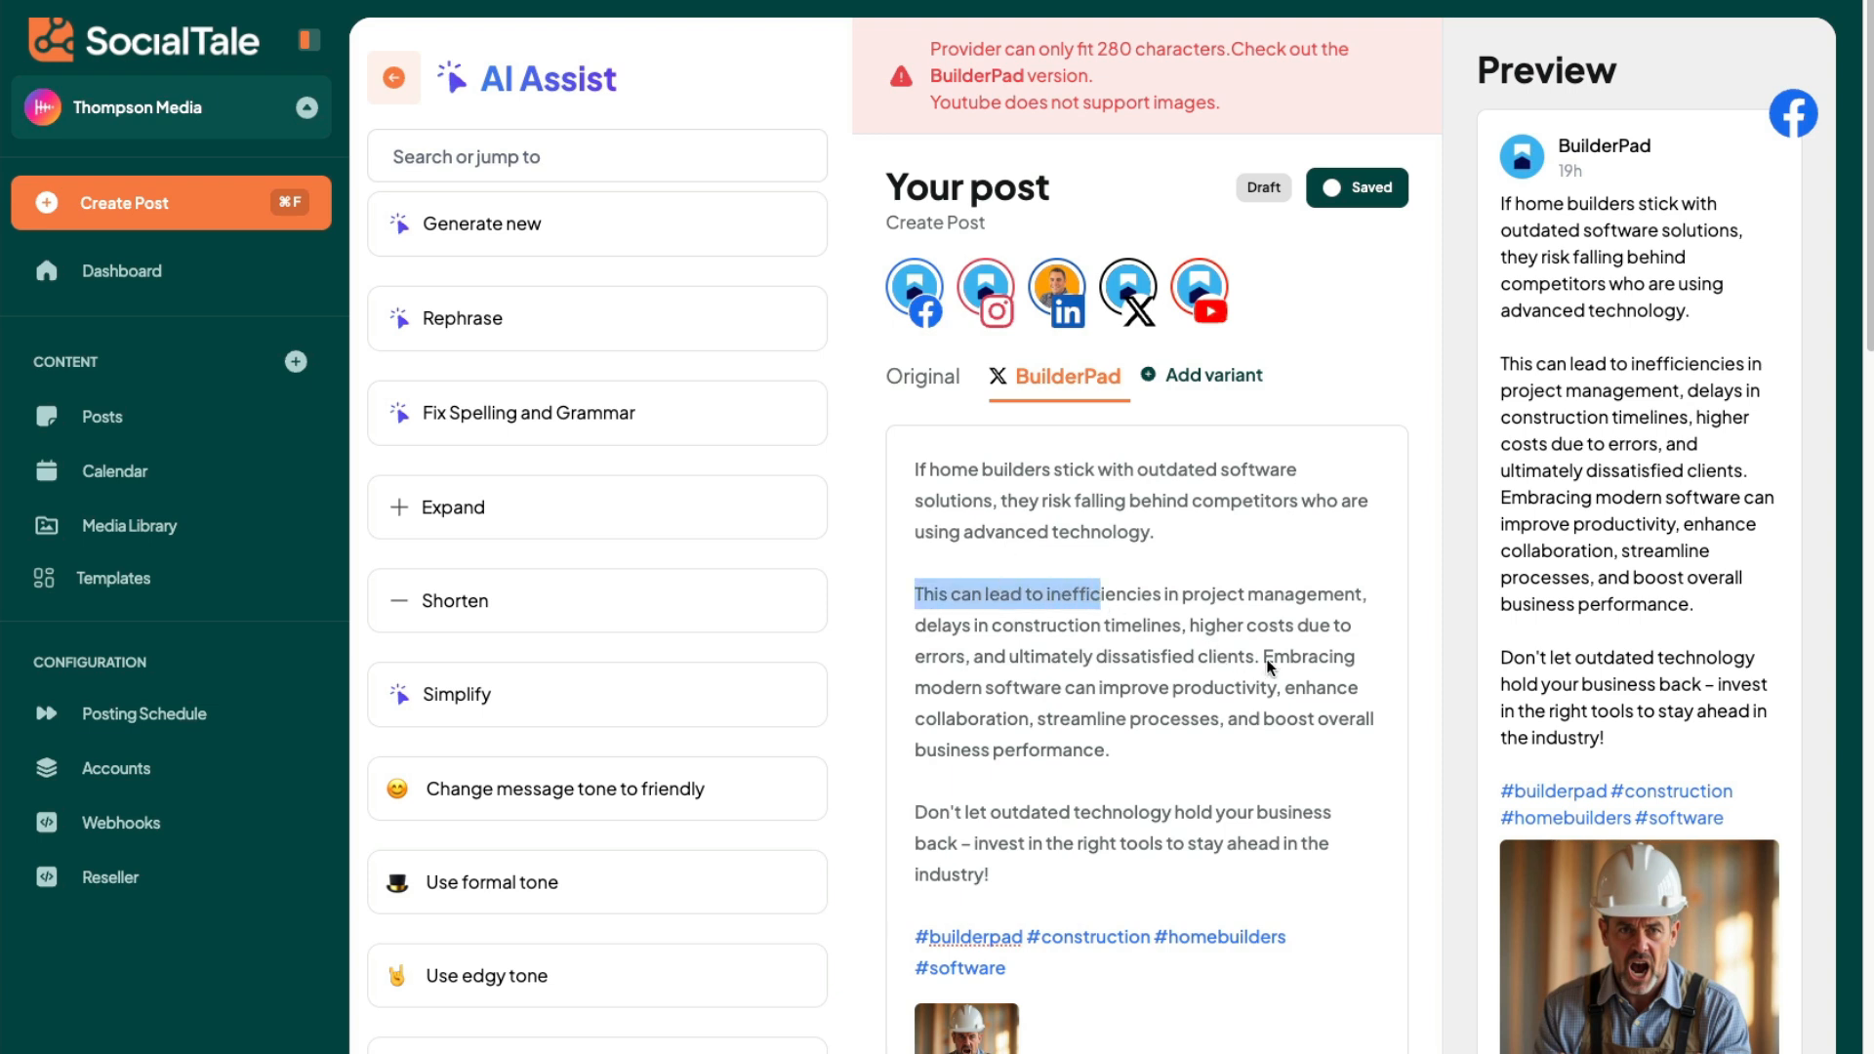
{"action": "left_click_drag", "start_coordinate": [1262, 654], "coordinate": [1294, 758]}
{"action": "key", "text": "BackSpace"}
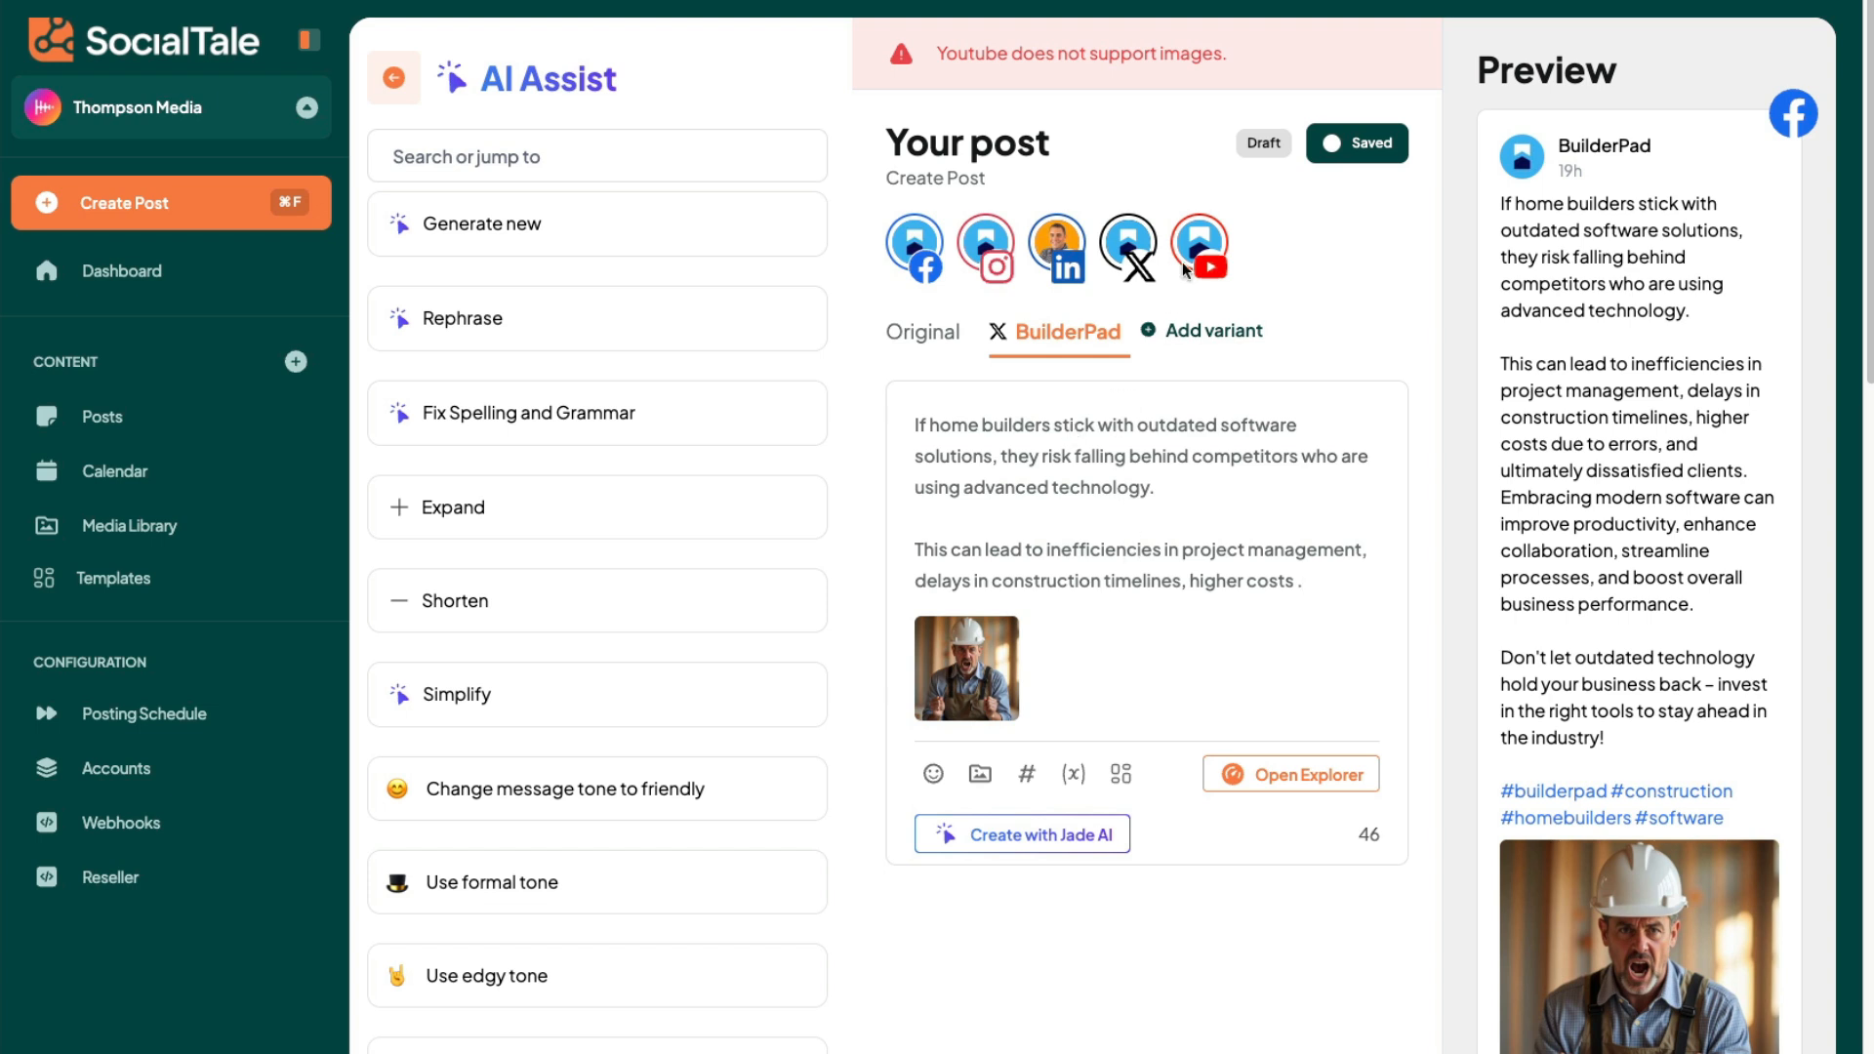
- Create a YouTube variant of the post, open the media picker for its attachment and close it again
{"action": "left_click_drag", "start_coordinate": [950, 55], "coordinate": [1213, 55]}
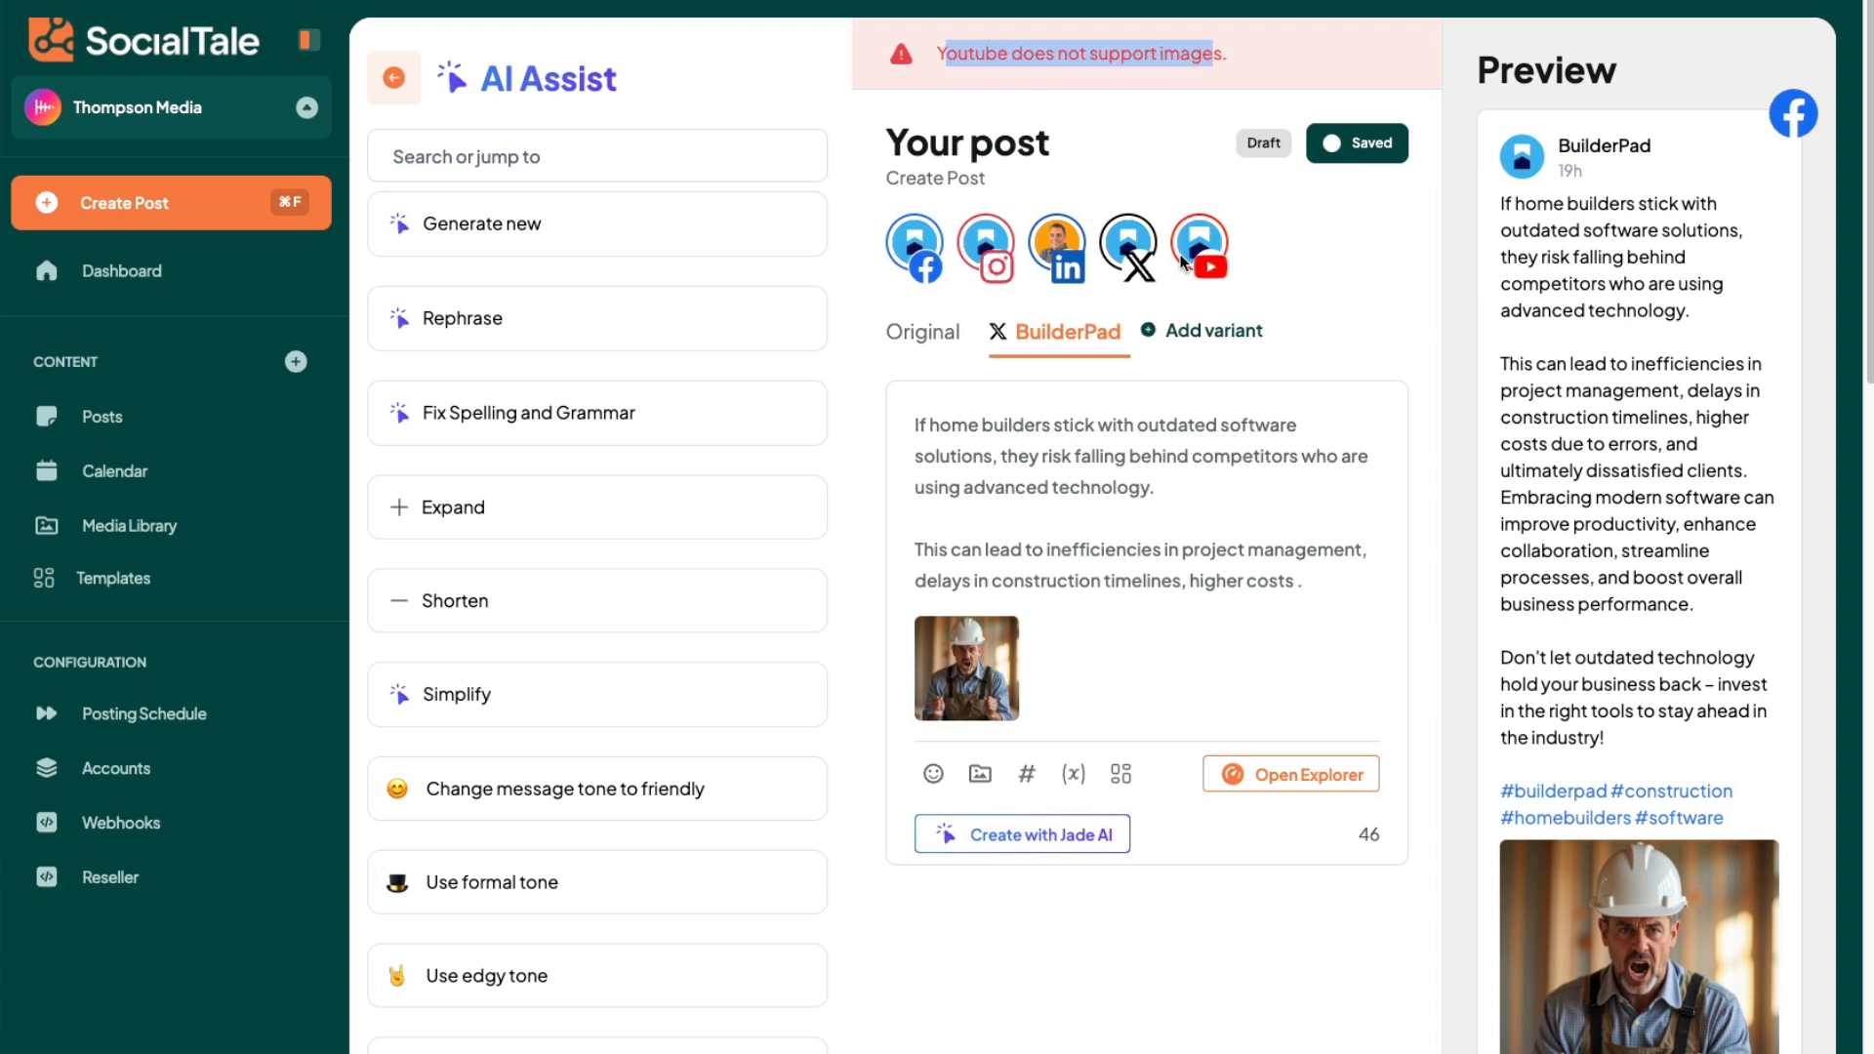
{"action": "left_click", "coordinate": [1193, 332]}
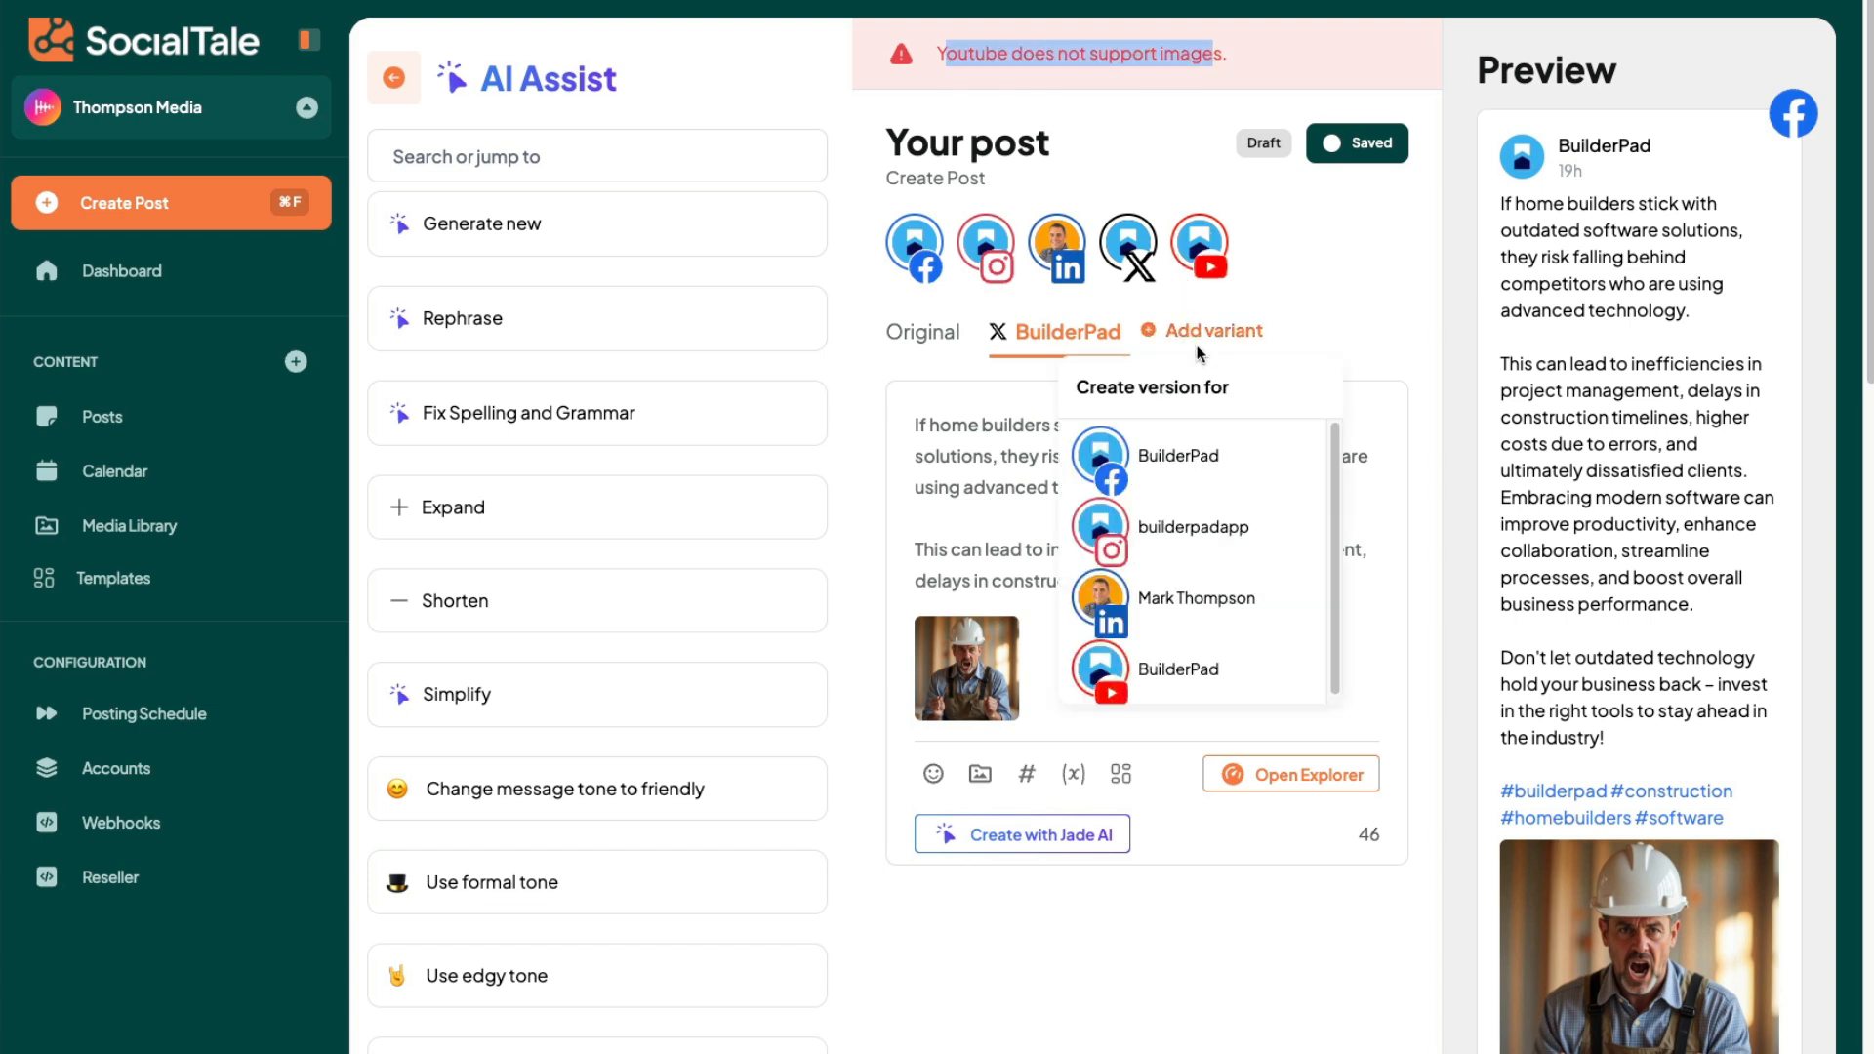
{"action": "left_click", "coordinate": [1198, 671]}
{"action": "scroll", "coordinate": [1199, 673], "scroll_direction": "down", "scroll_amount": 2}
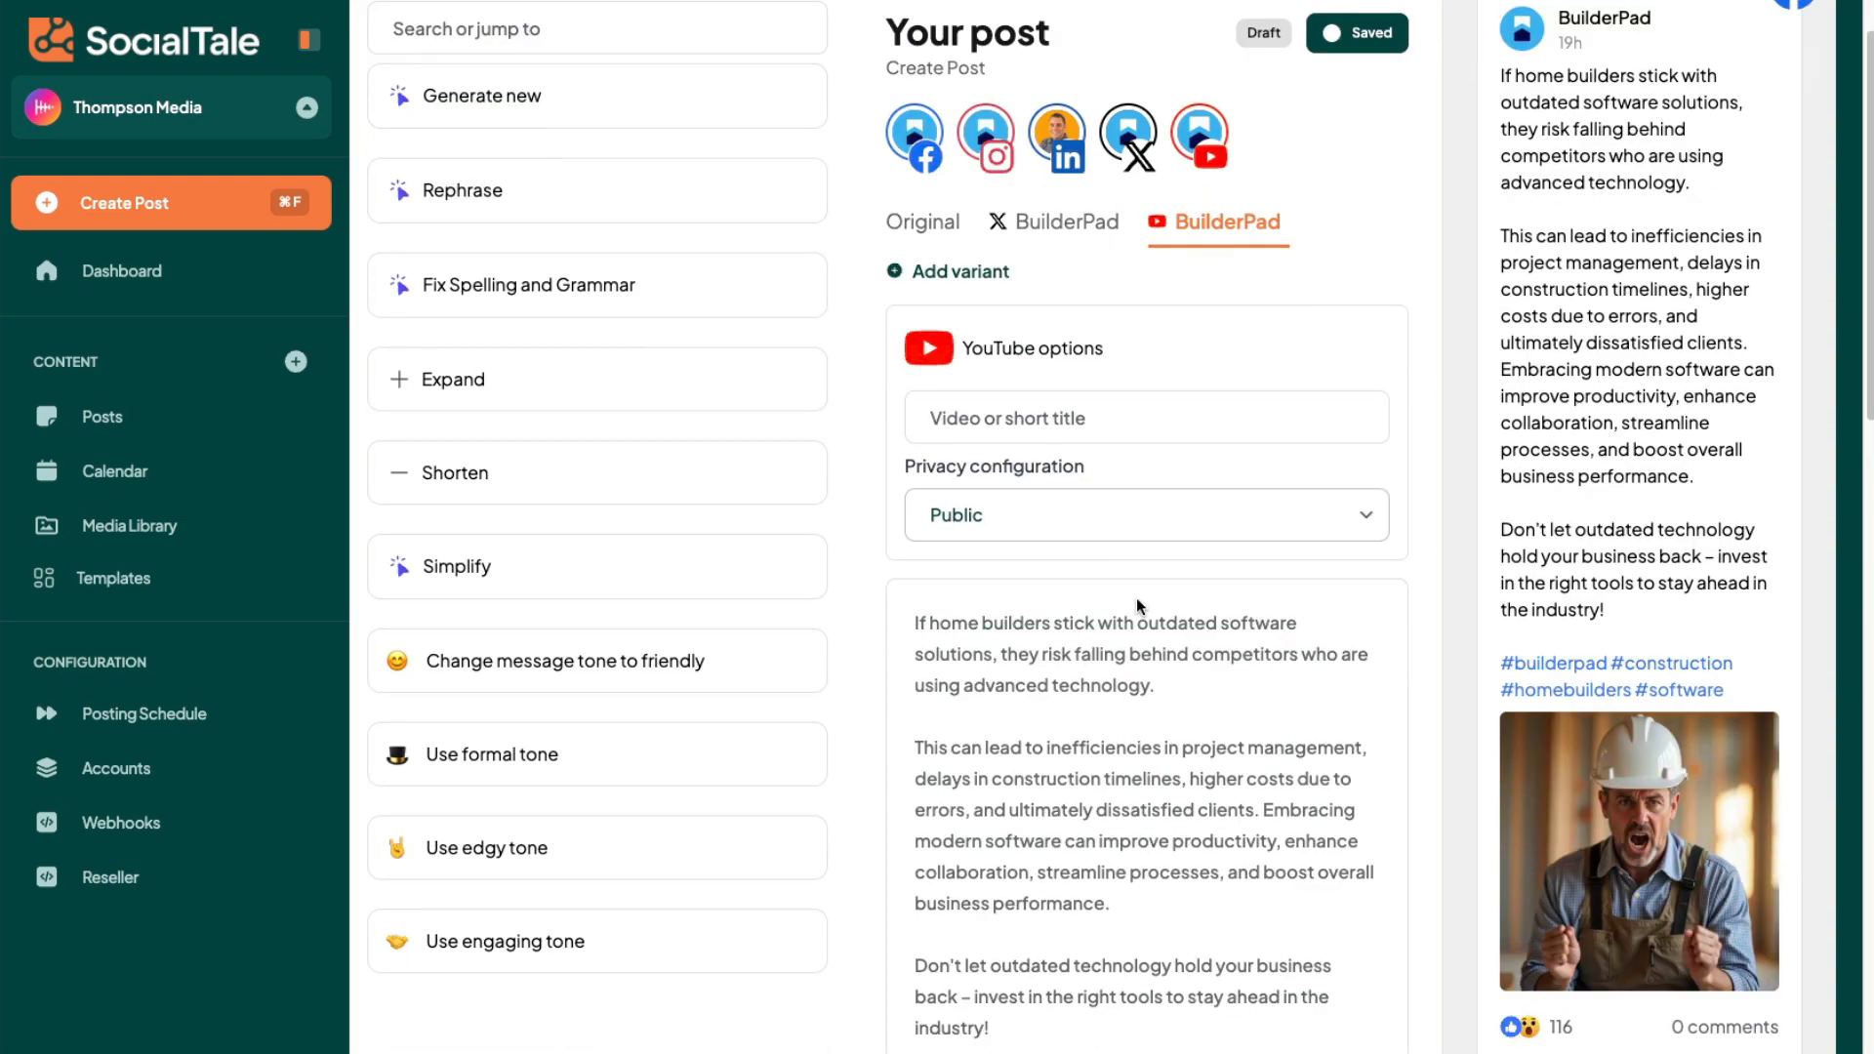
{"action": "scroll", "coordinate": [954, 981], "scroll_direction": "down", "scroll_amount": 5}
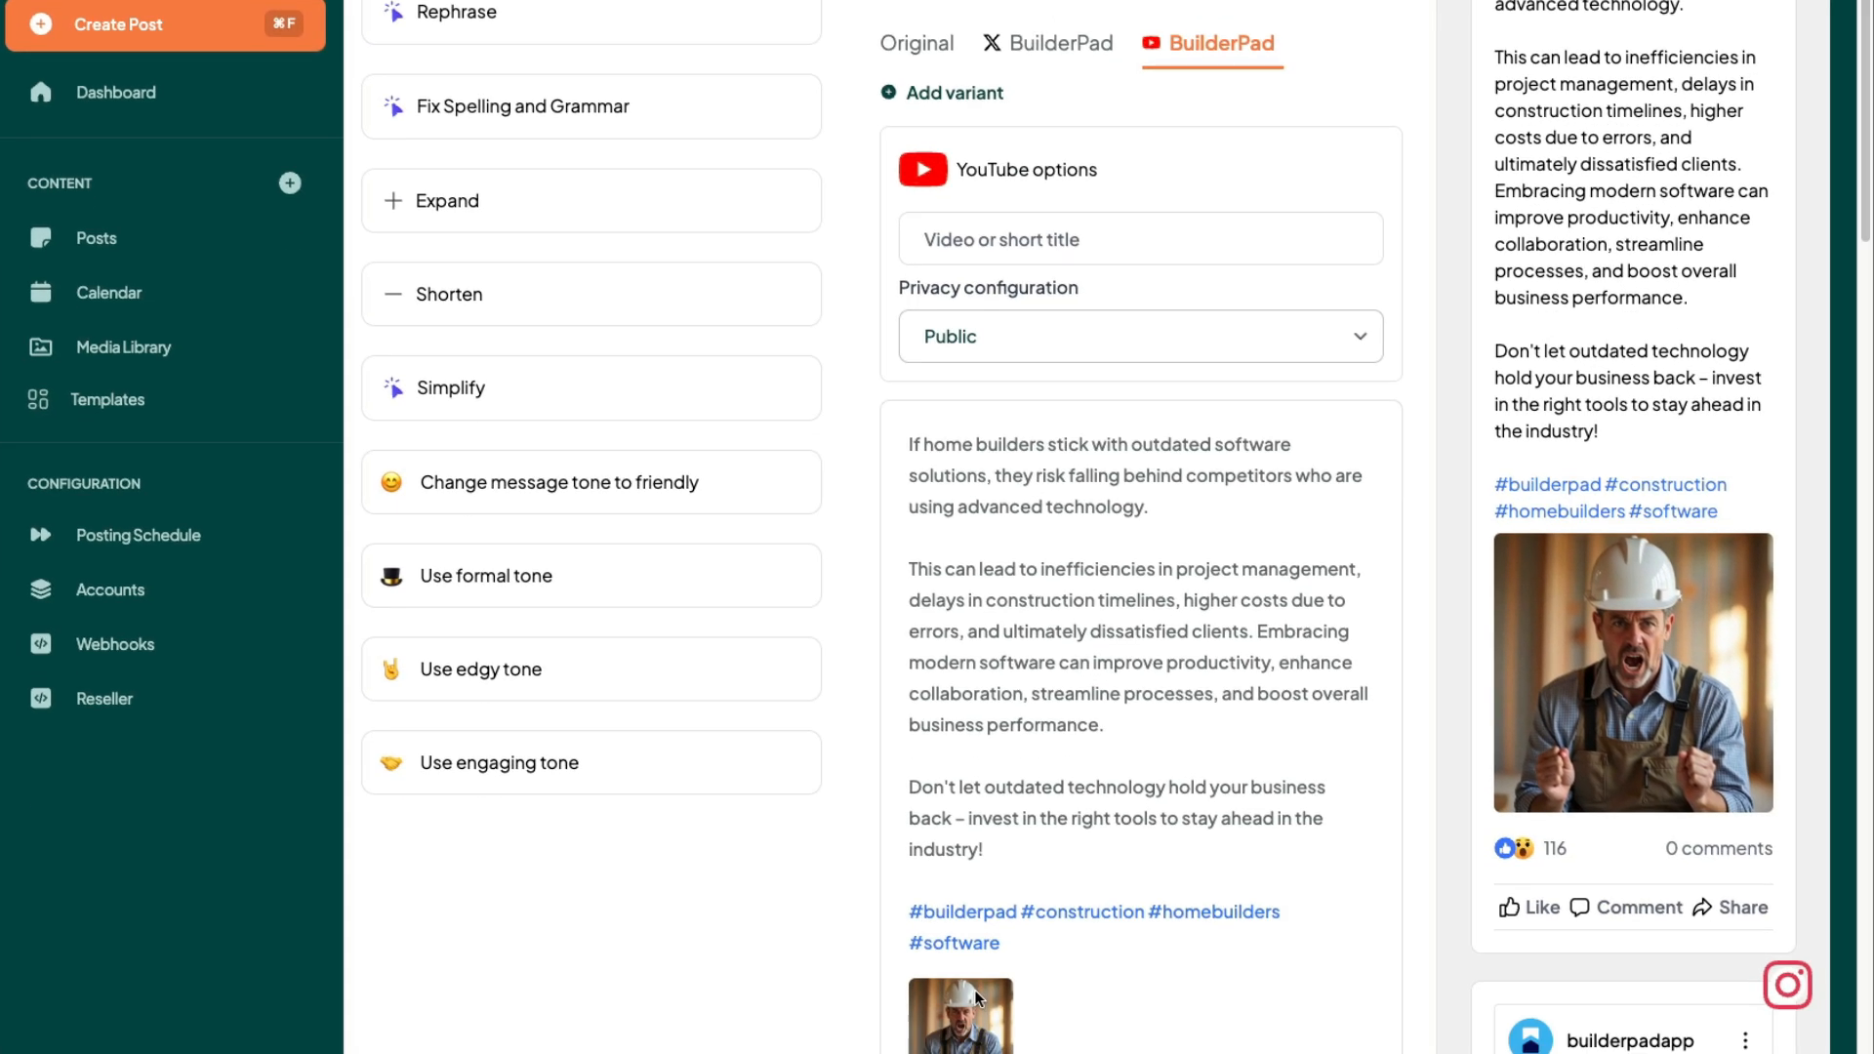
{"action": "left_click", "coordinate": [965, 1013]}
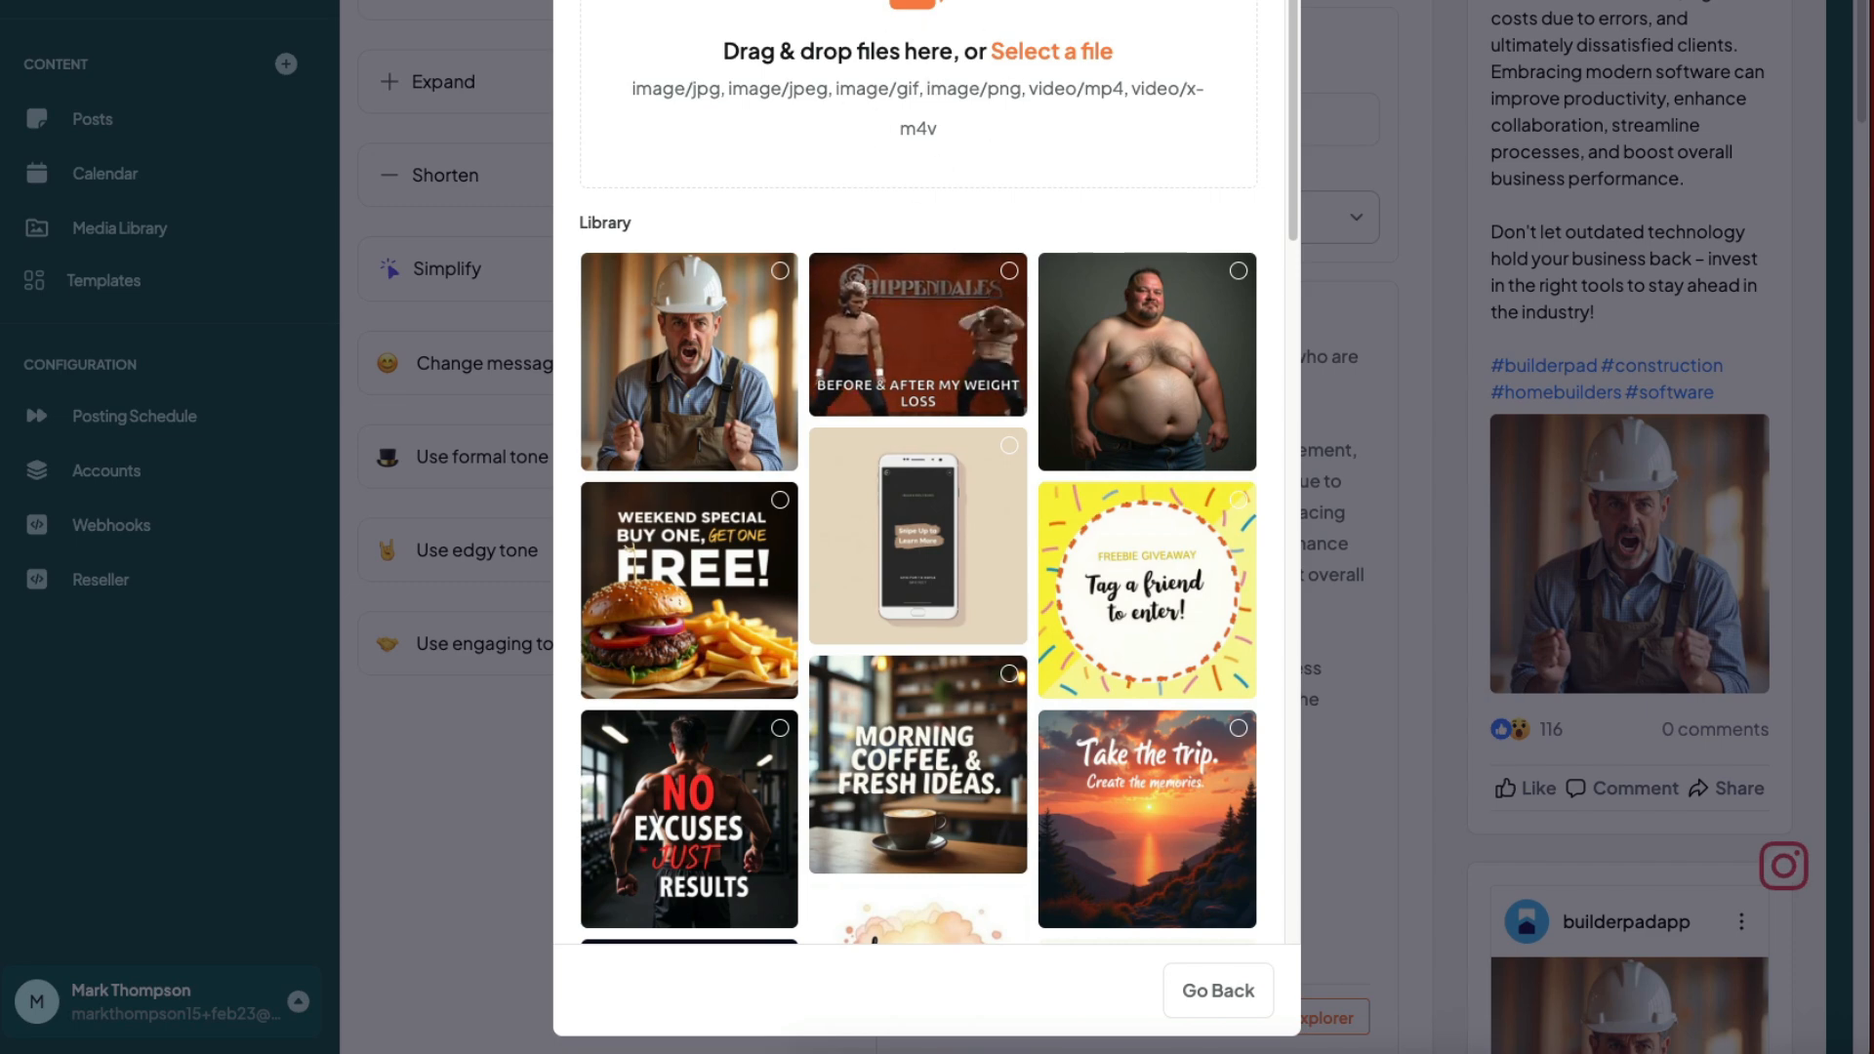
{"action": "left_click", "coordinate": [1301, 1]}
{"action": "scroll", "coordinate": [1276, 191], "scroll_direction": "up", "scroll_amount": 2}
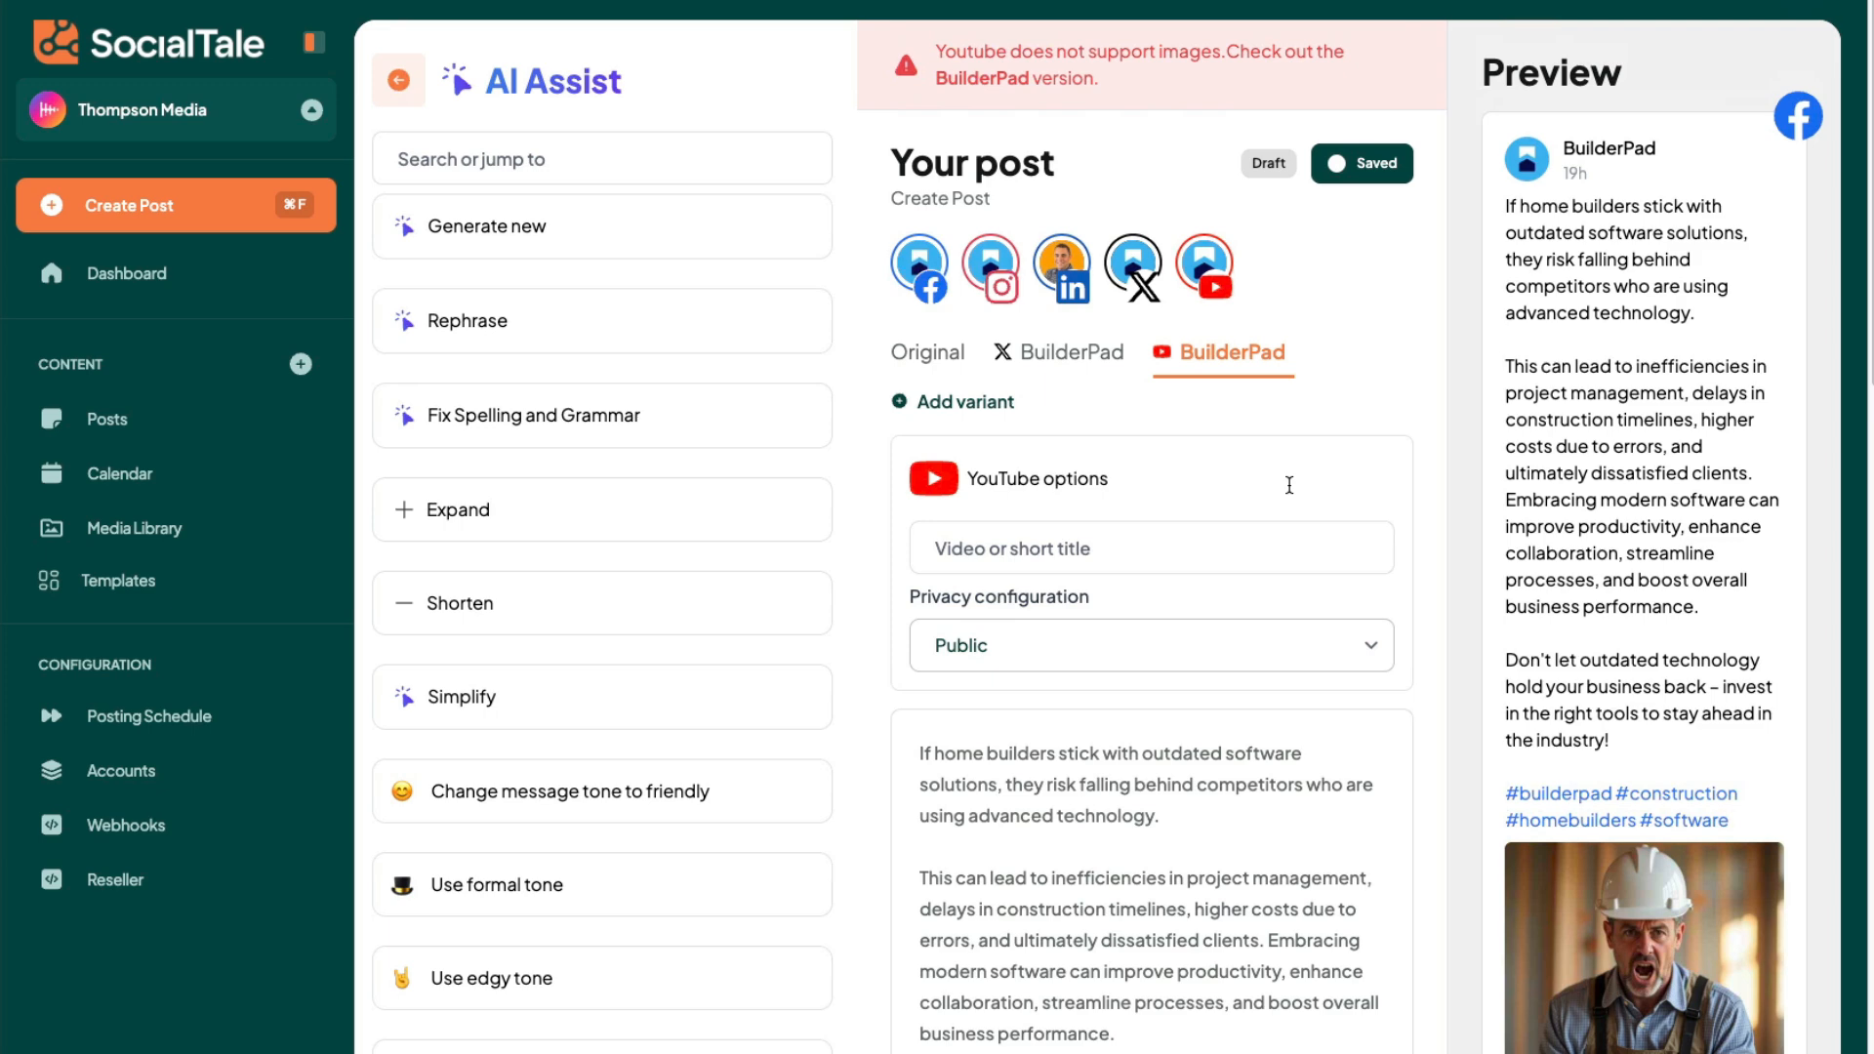
- Schedule the post for March 13, 2025 at 03:00 PM
{"action": "scroll", "coordinate": [1289, 485], "scroll_direction": "down", "scroll_amount": 20}
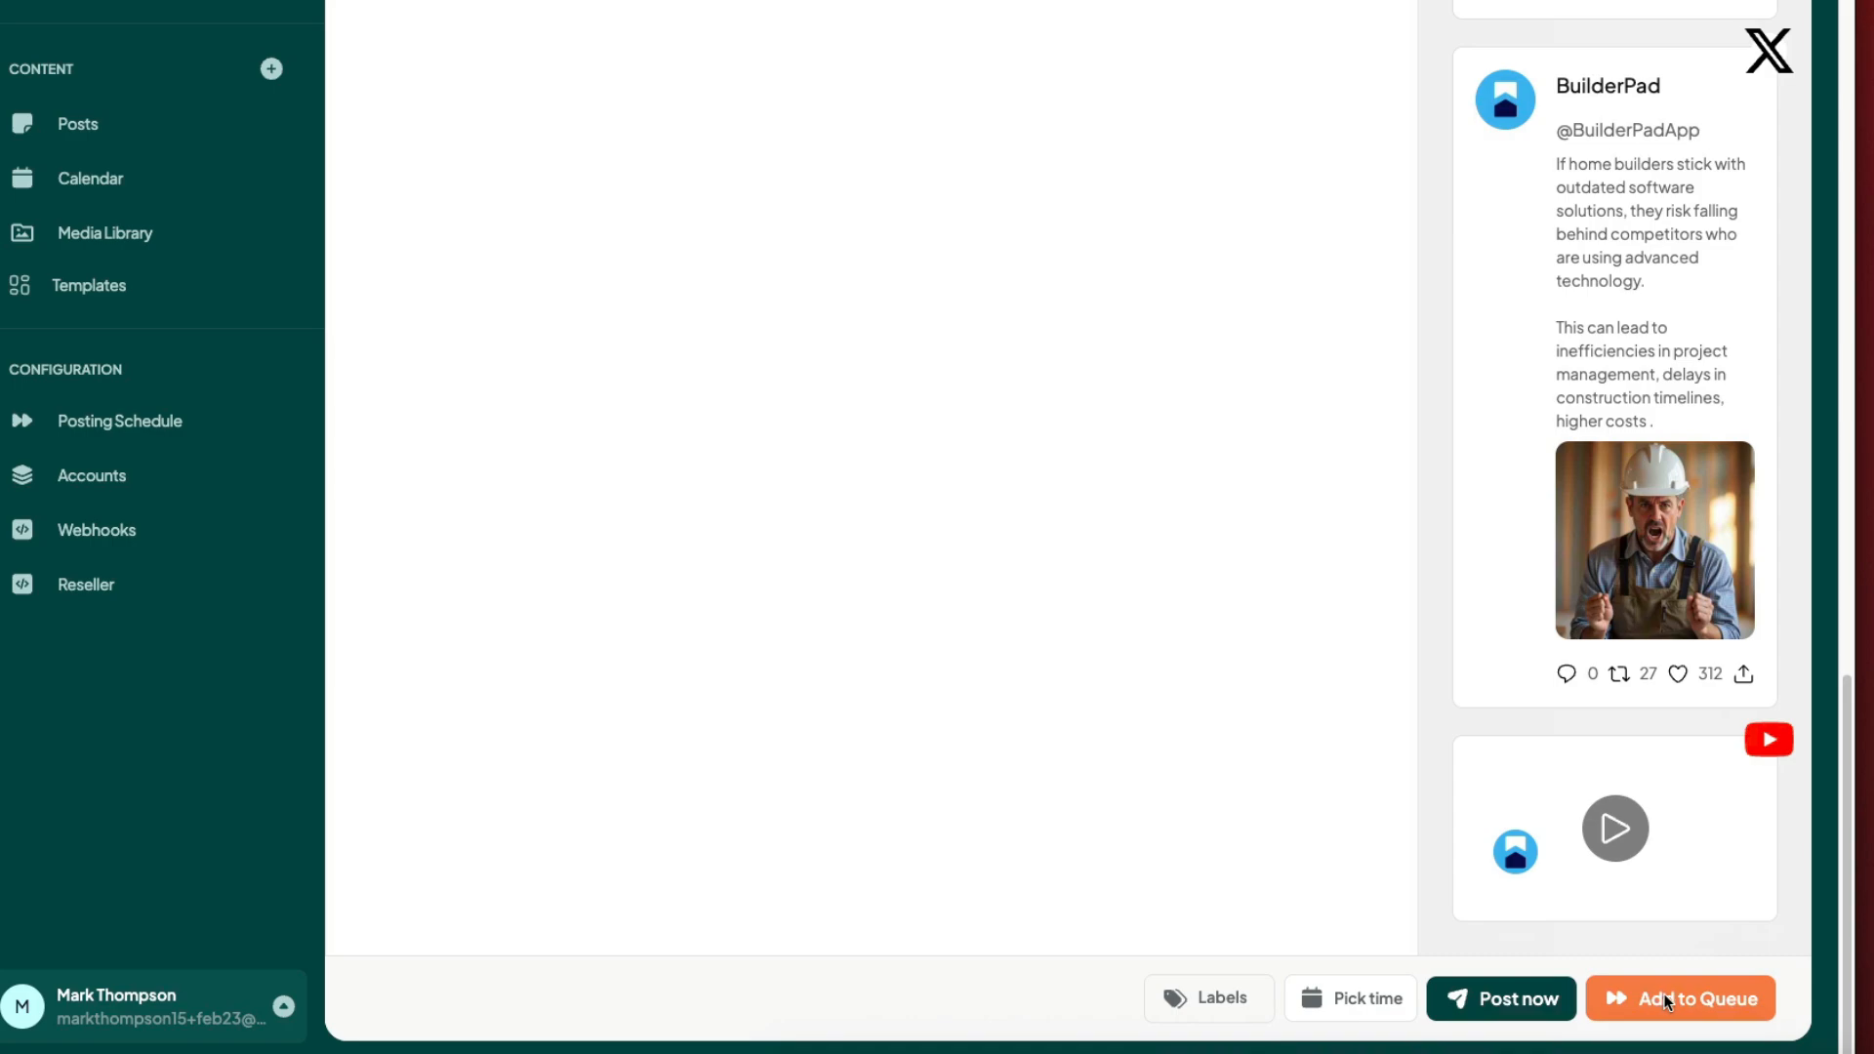
{"action": "left_click", "coordinate": [1366, 995]}
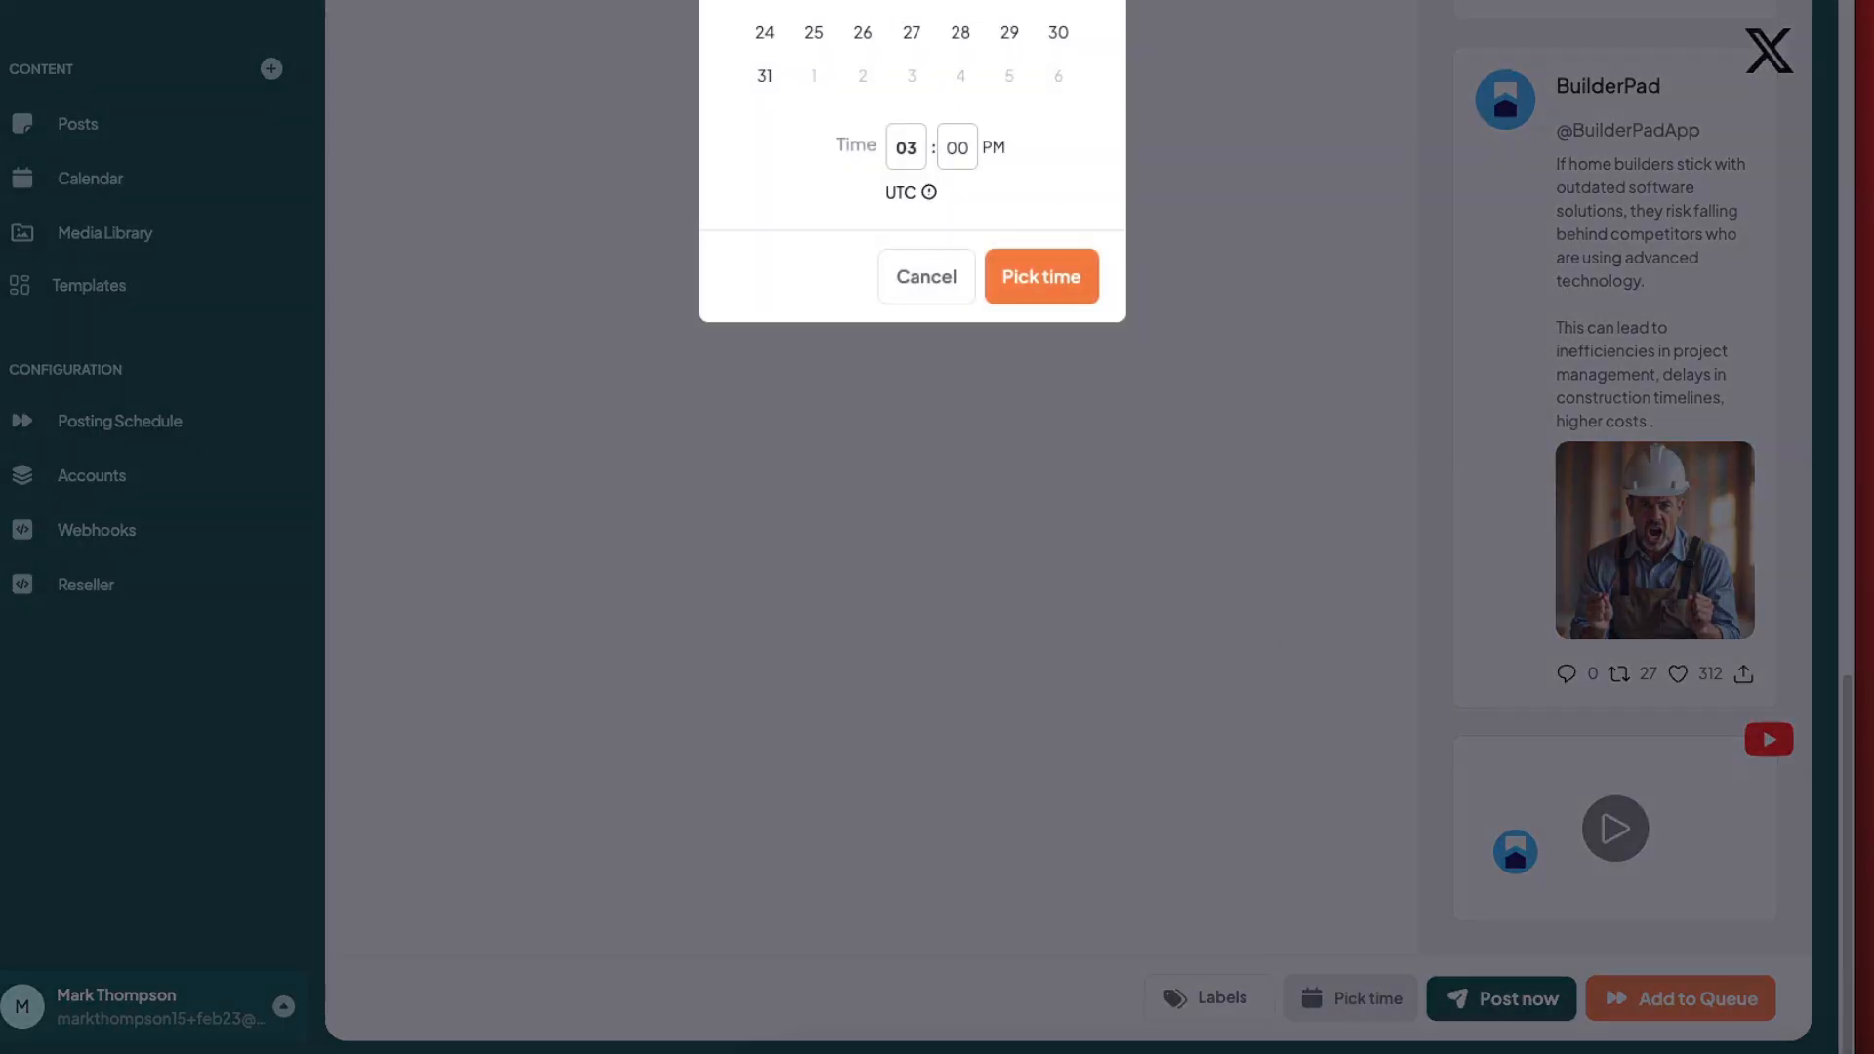
{"action": "left_click", "coordinate": [942, 234]}
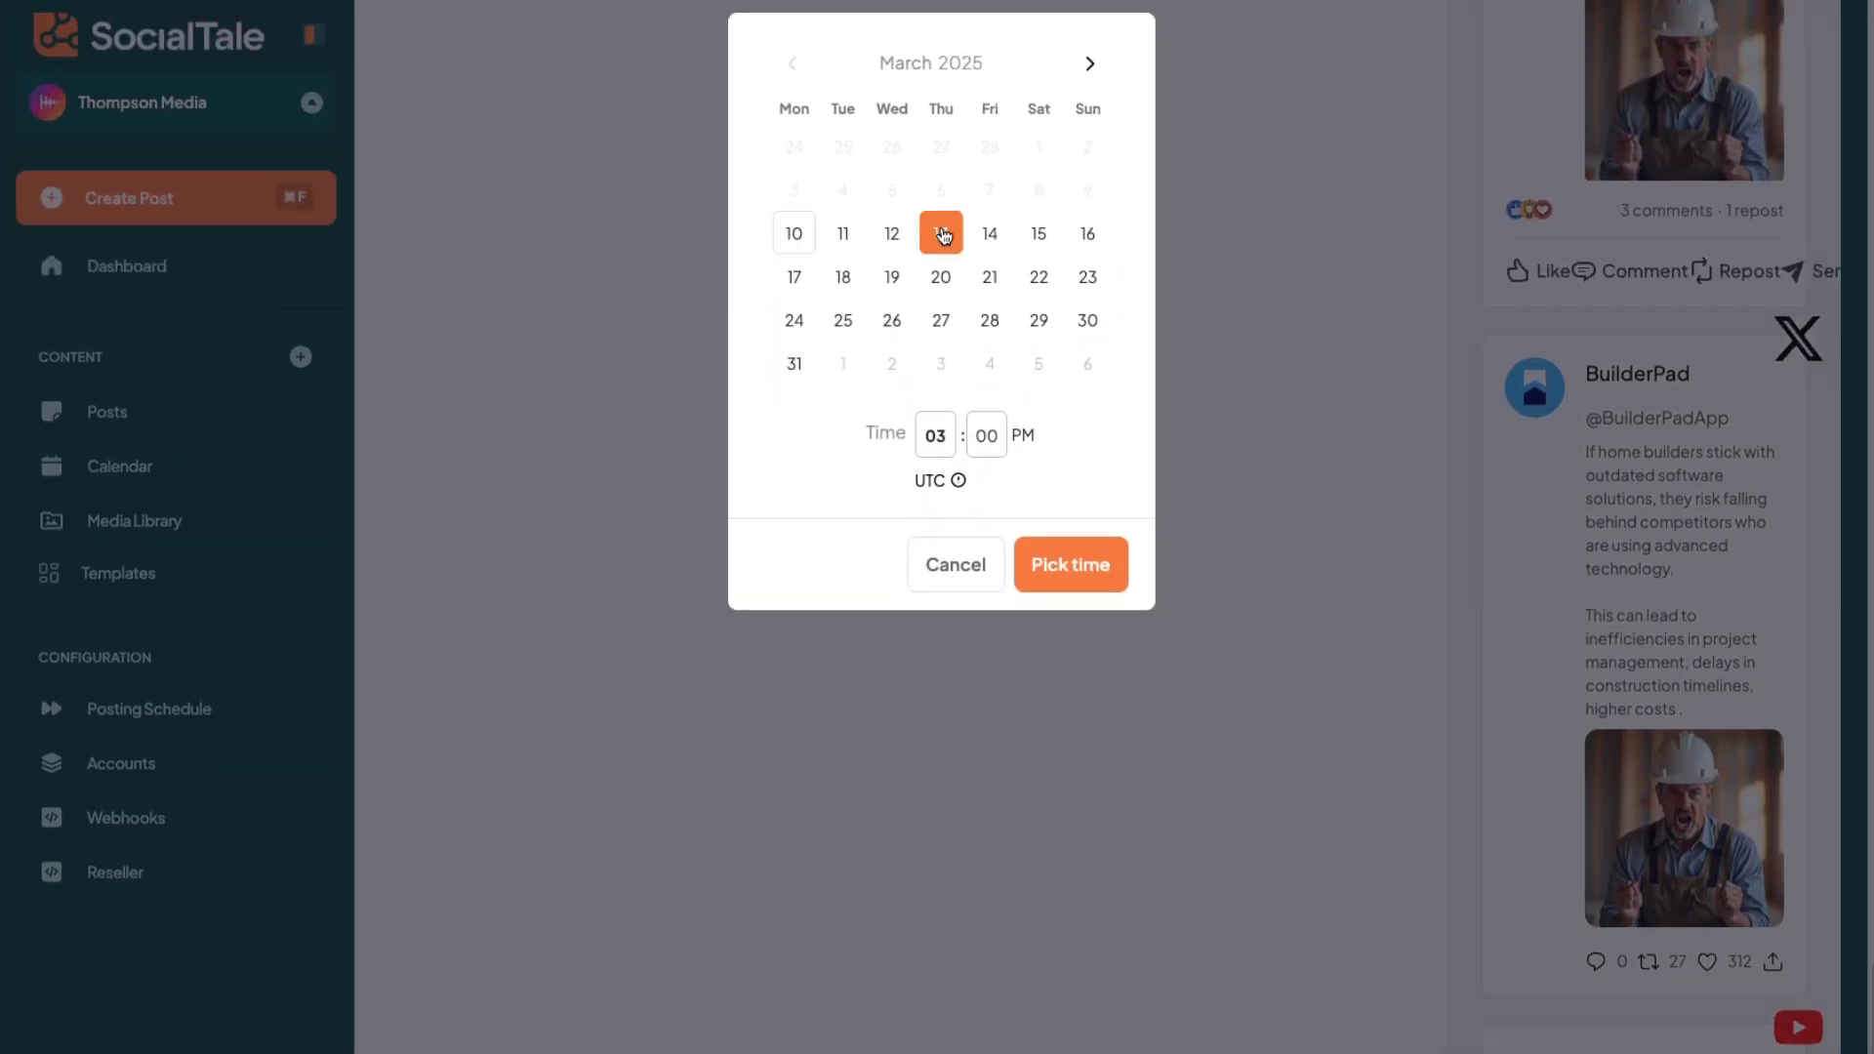
{"action": "left_click", "coordinate": [949, 444]}
{"action": "left_click", "coordinate": [986, 441]}
{"action": "left_click", "coordinate": [1093, 560]}
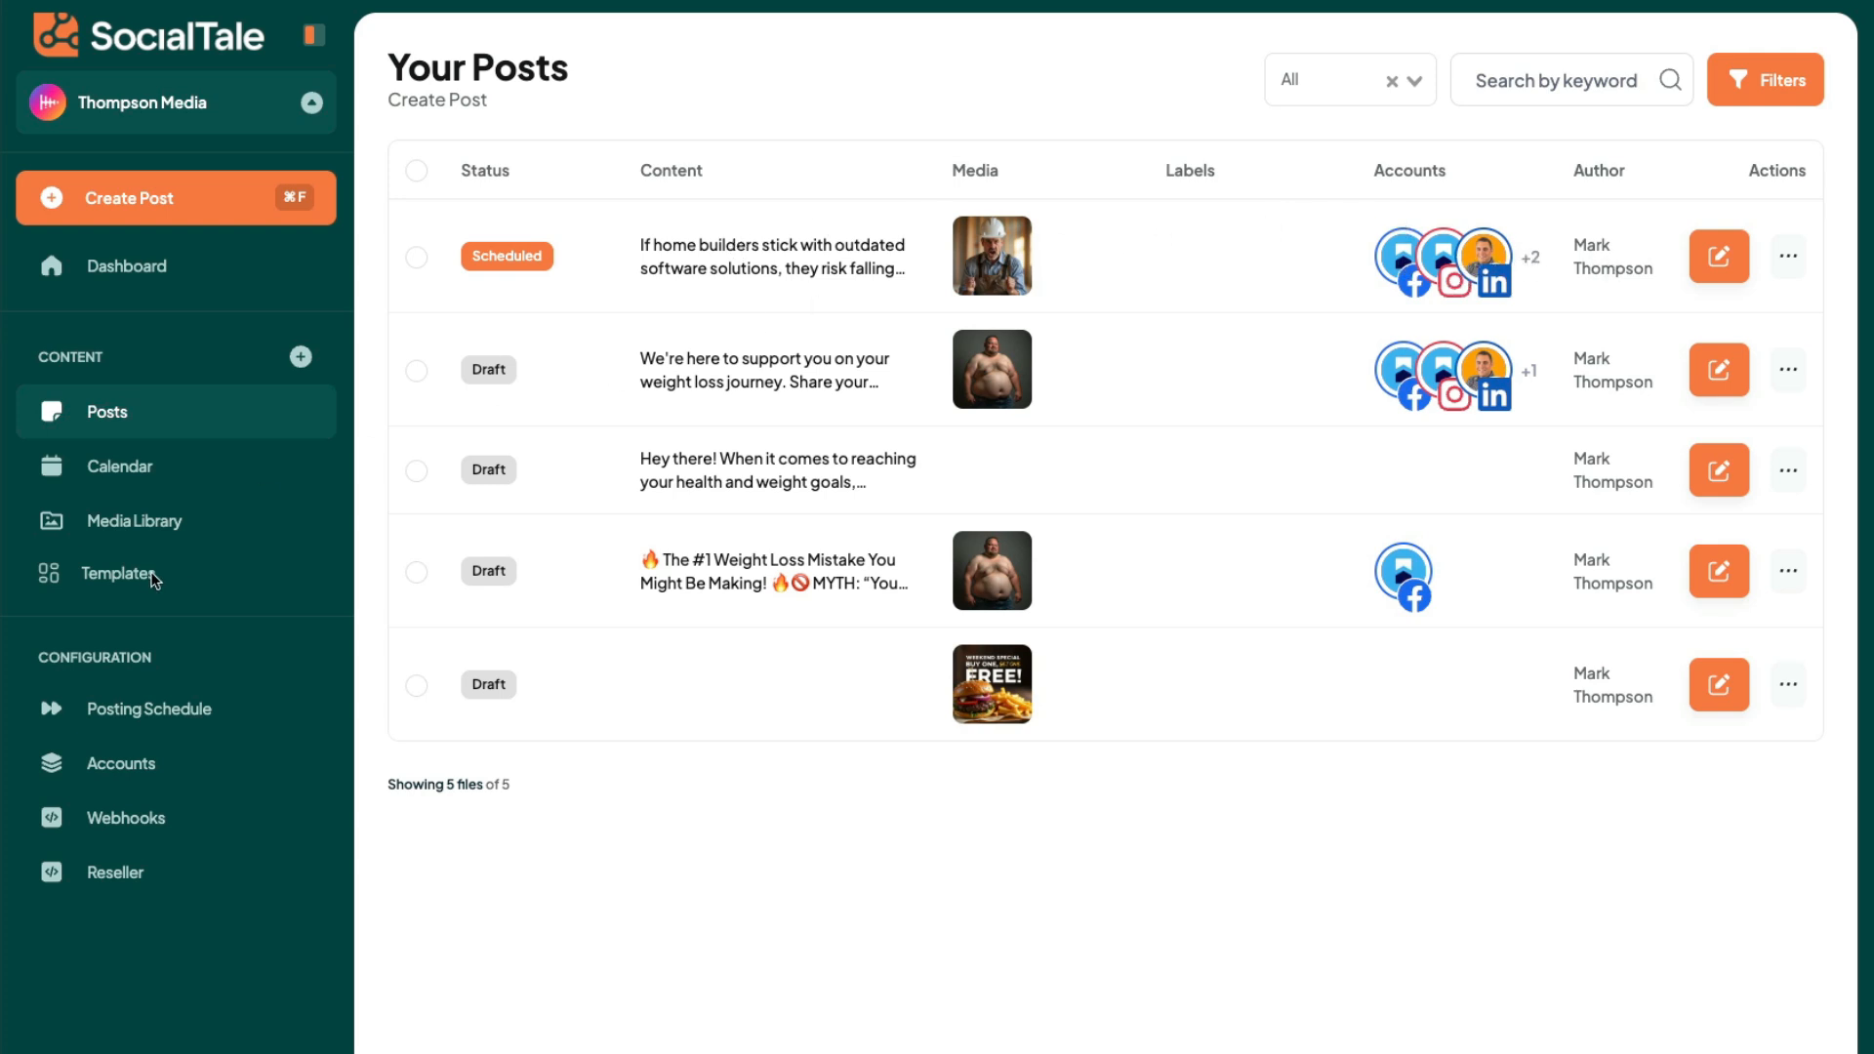
- In the posting schedule, enable Friday and remove Sunday's 10:30 am posting time
{"action": "left_click", "coordinate": [154, 724]}
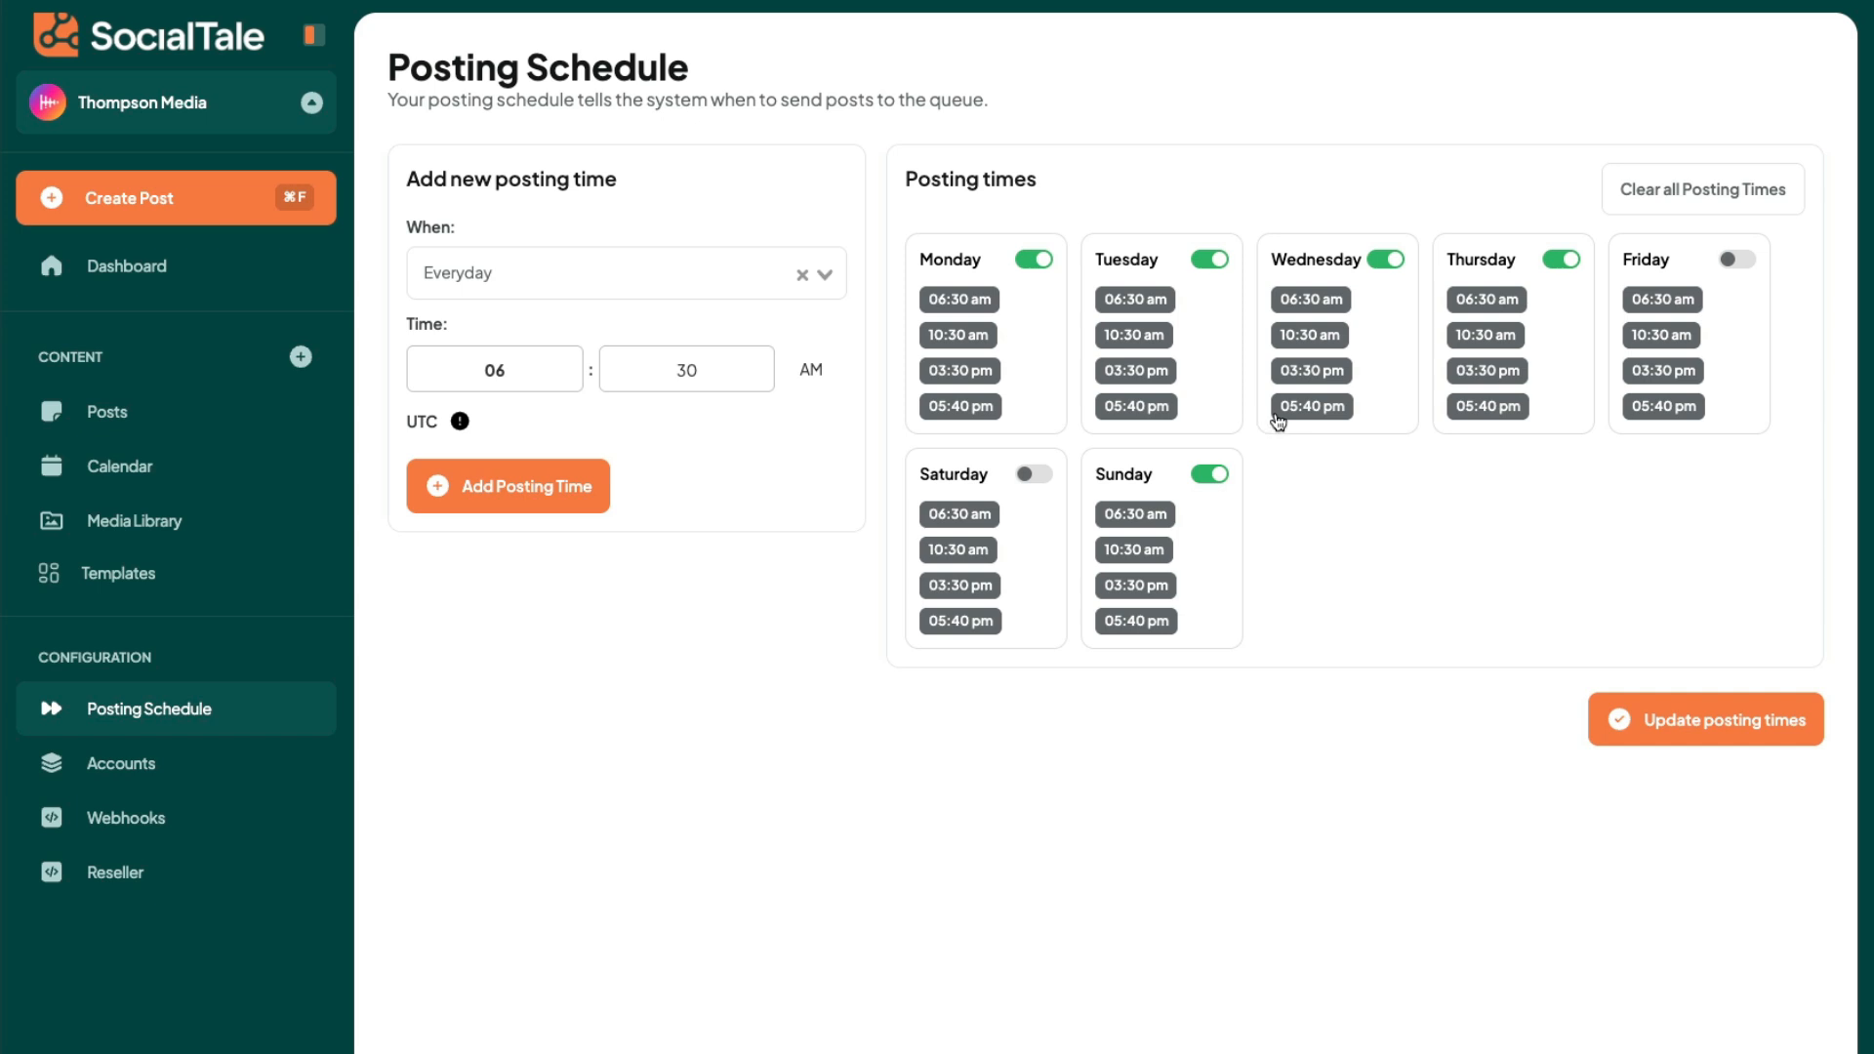
{"action": "left_click", "coordinate": [1735, 258]}
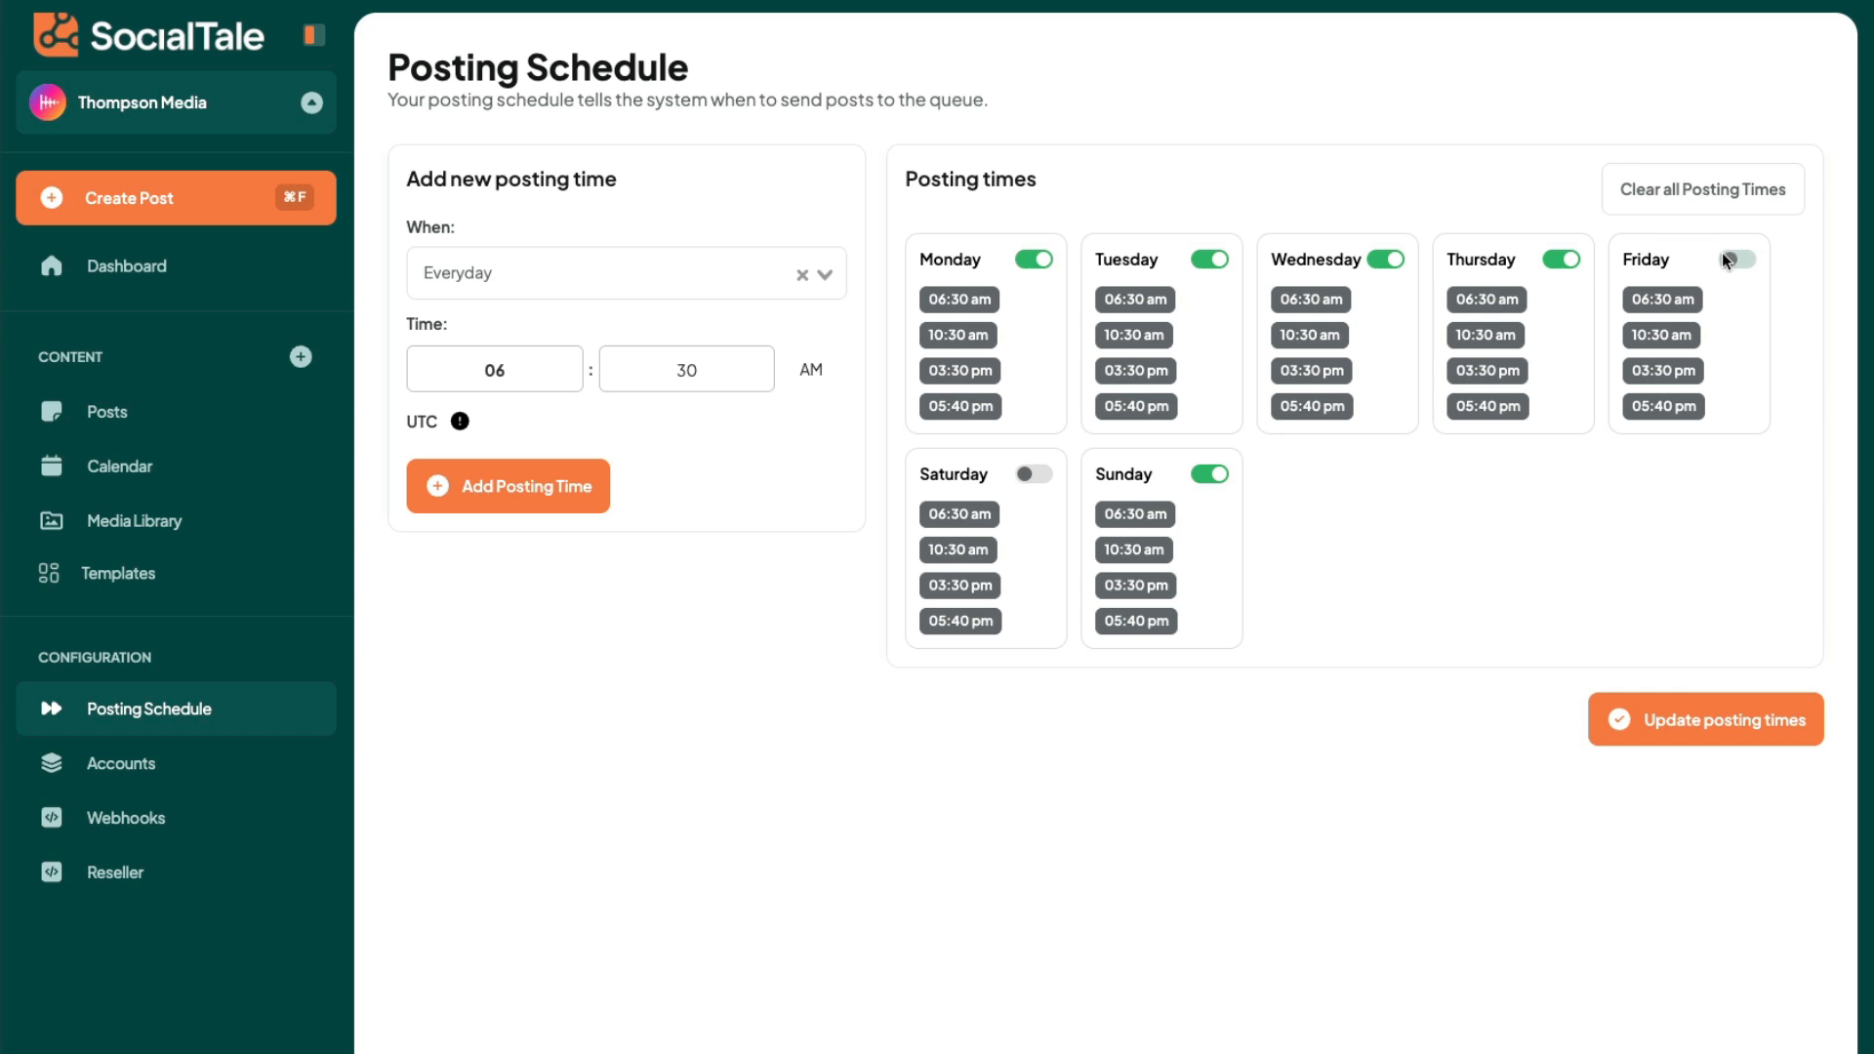
{"action": "left_click", "coordinate": [1208, 475]}
{"action": "left_click", "coordinate": [1180, 551]}
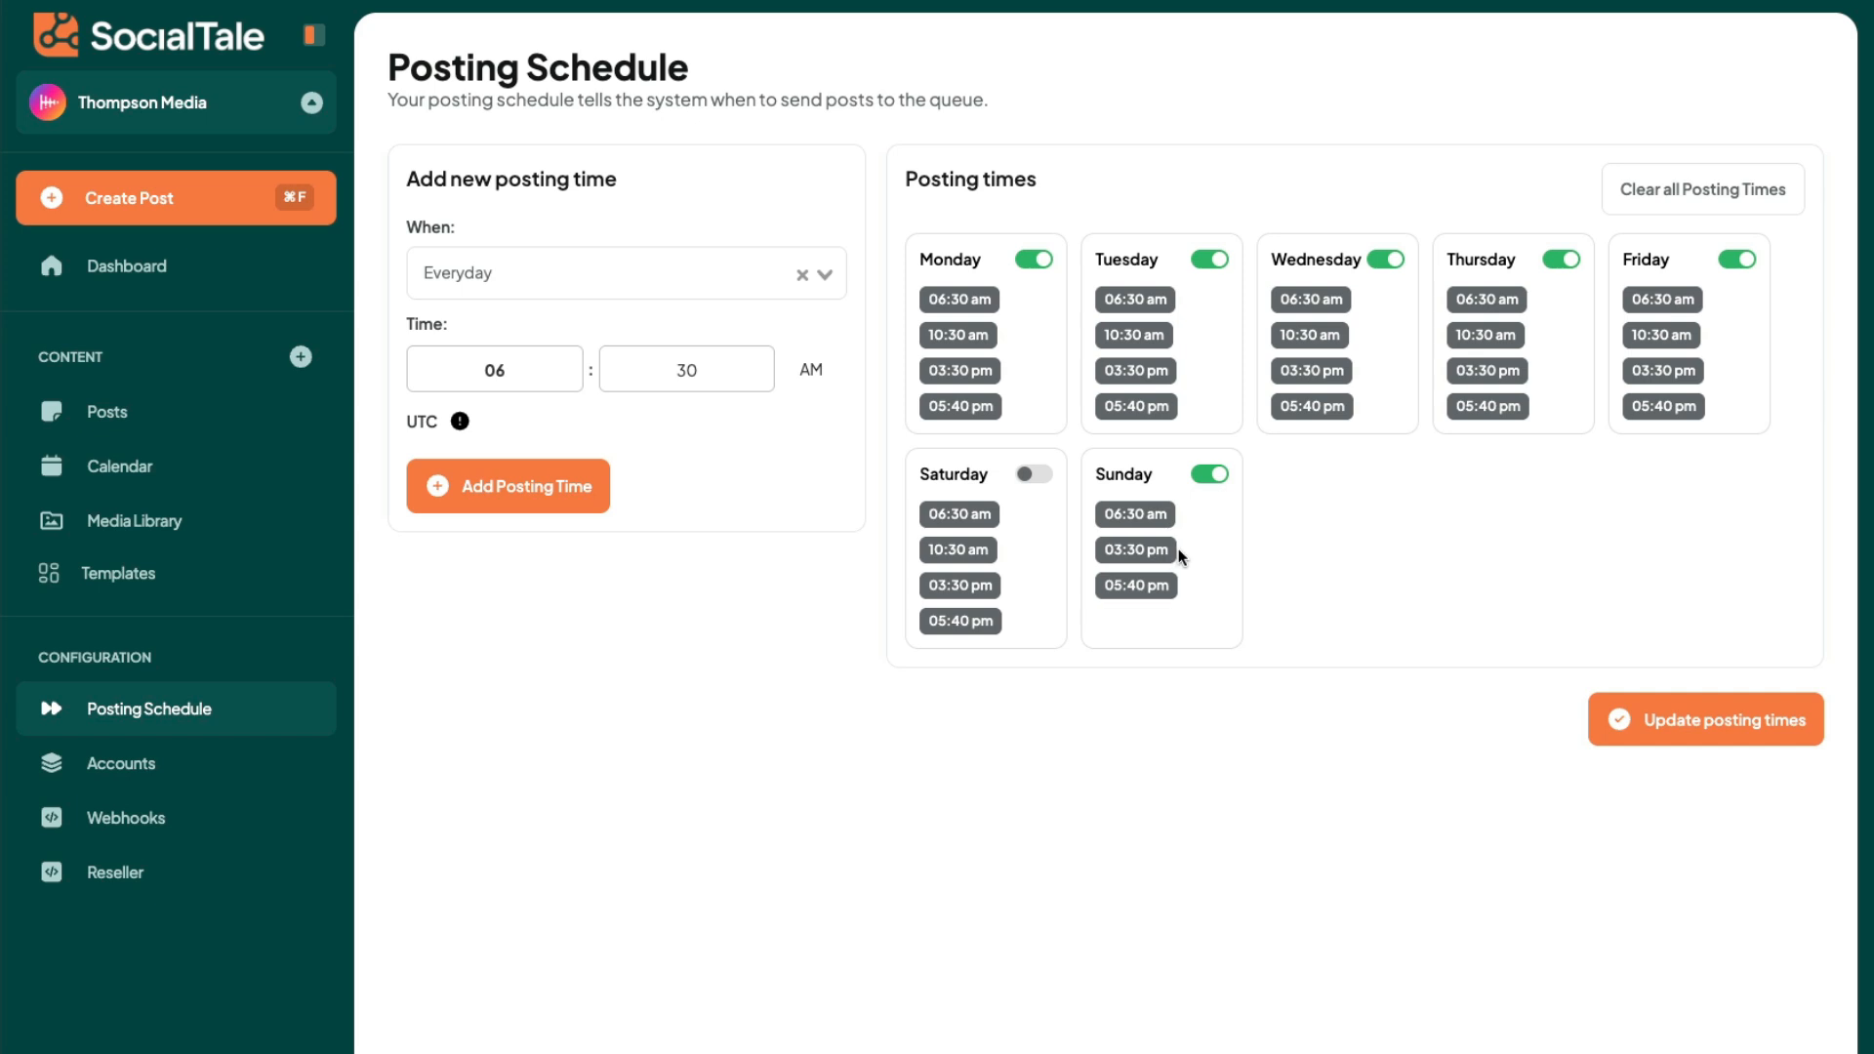
- Add a Wednesday posting time at 09:30 PM and save the updated posting times
{"action": "left_click", "coordinate": [676, 289]}
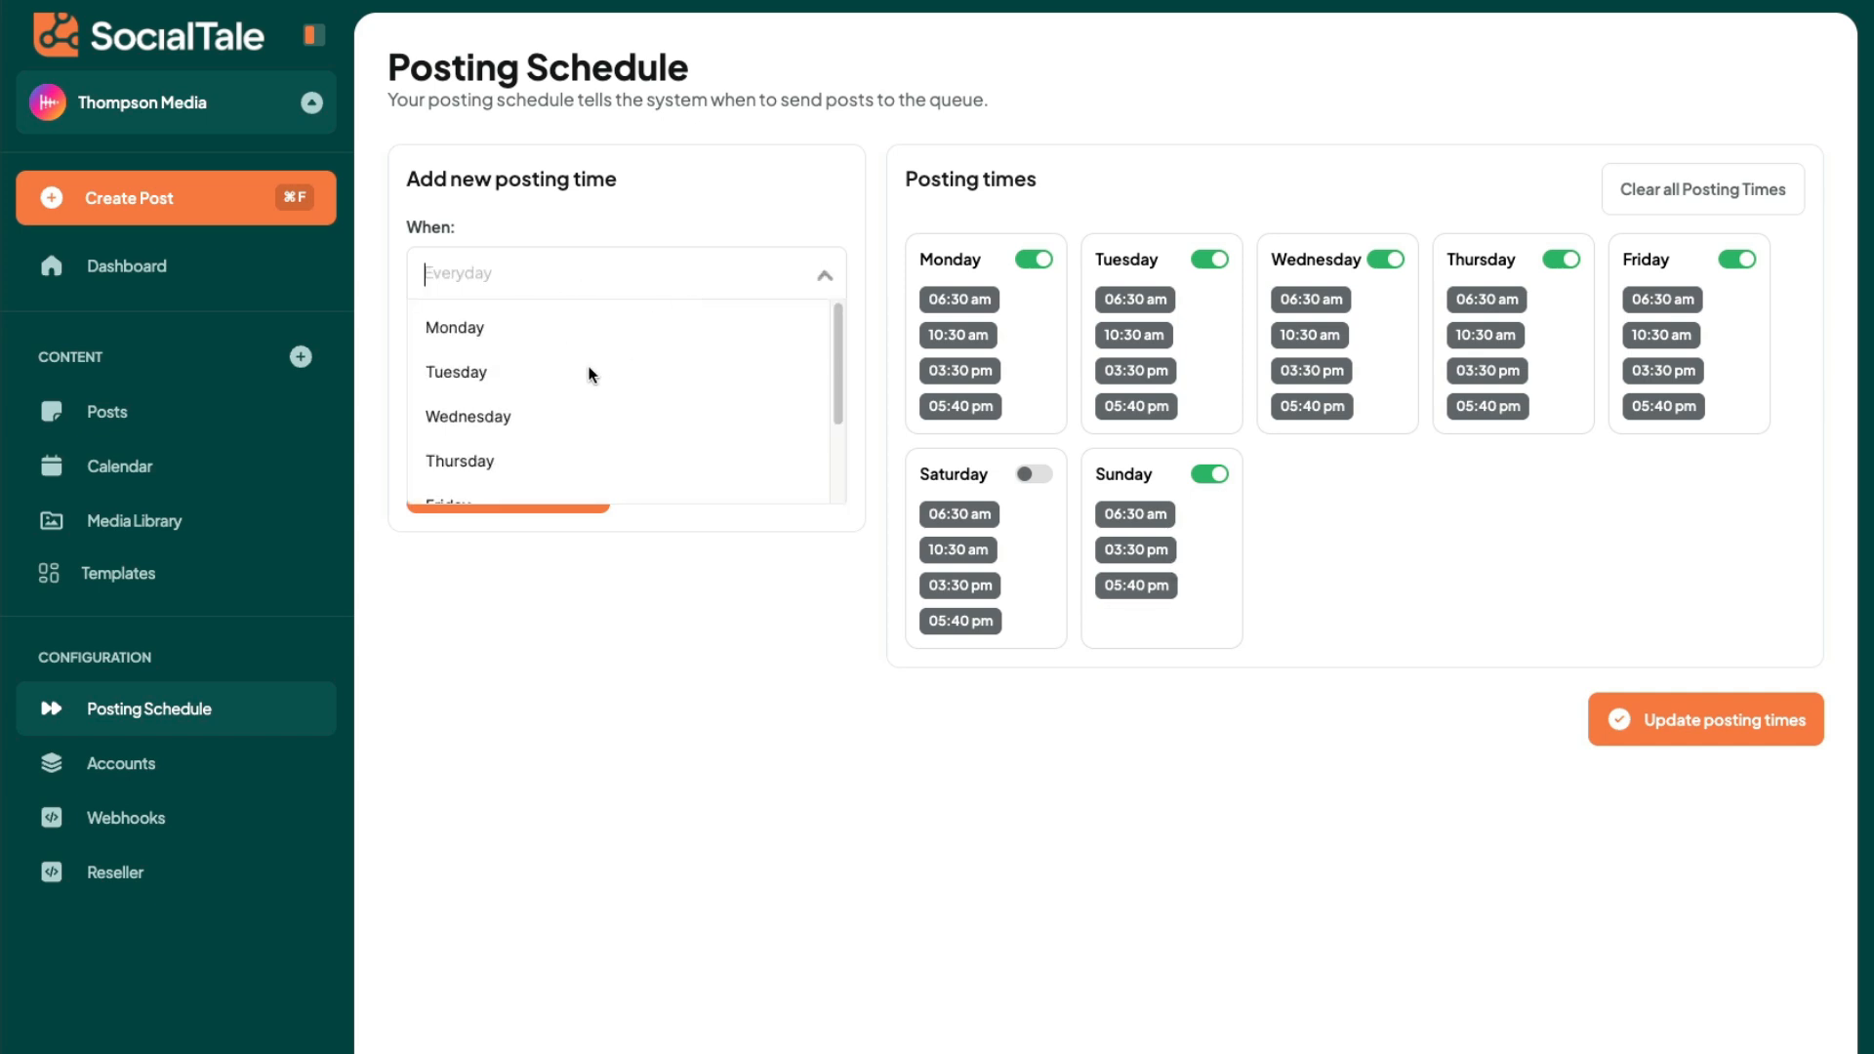
{"action": "left_click", "coordinate": [539, 417]}
{"action": "left_click", "coordinate": [575, 360]}
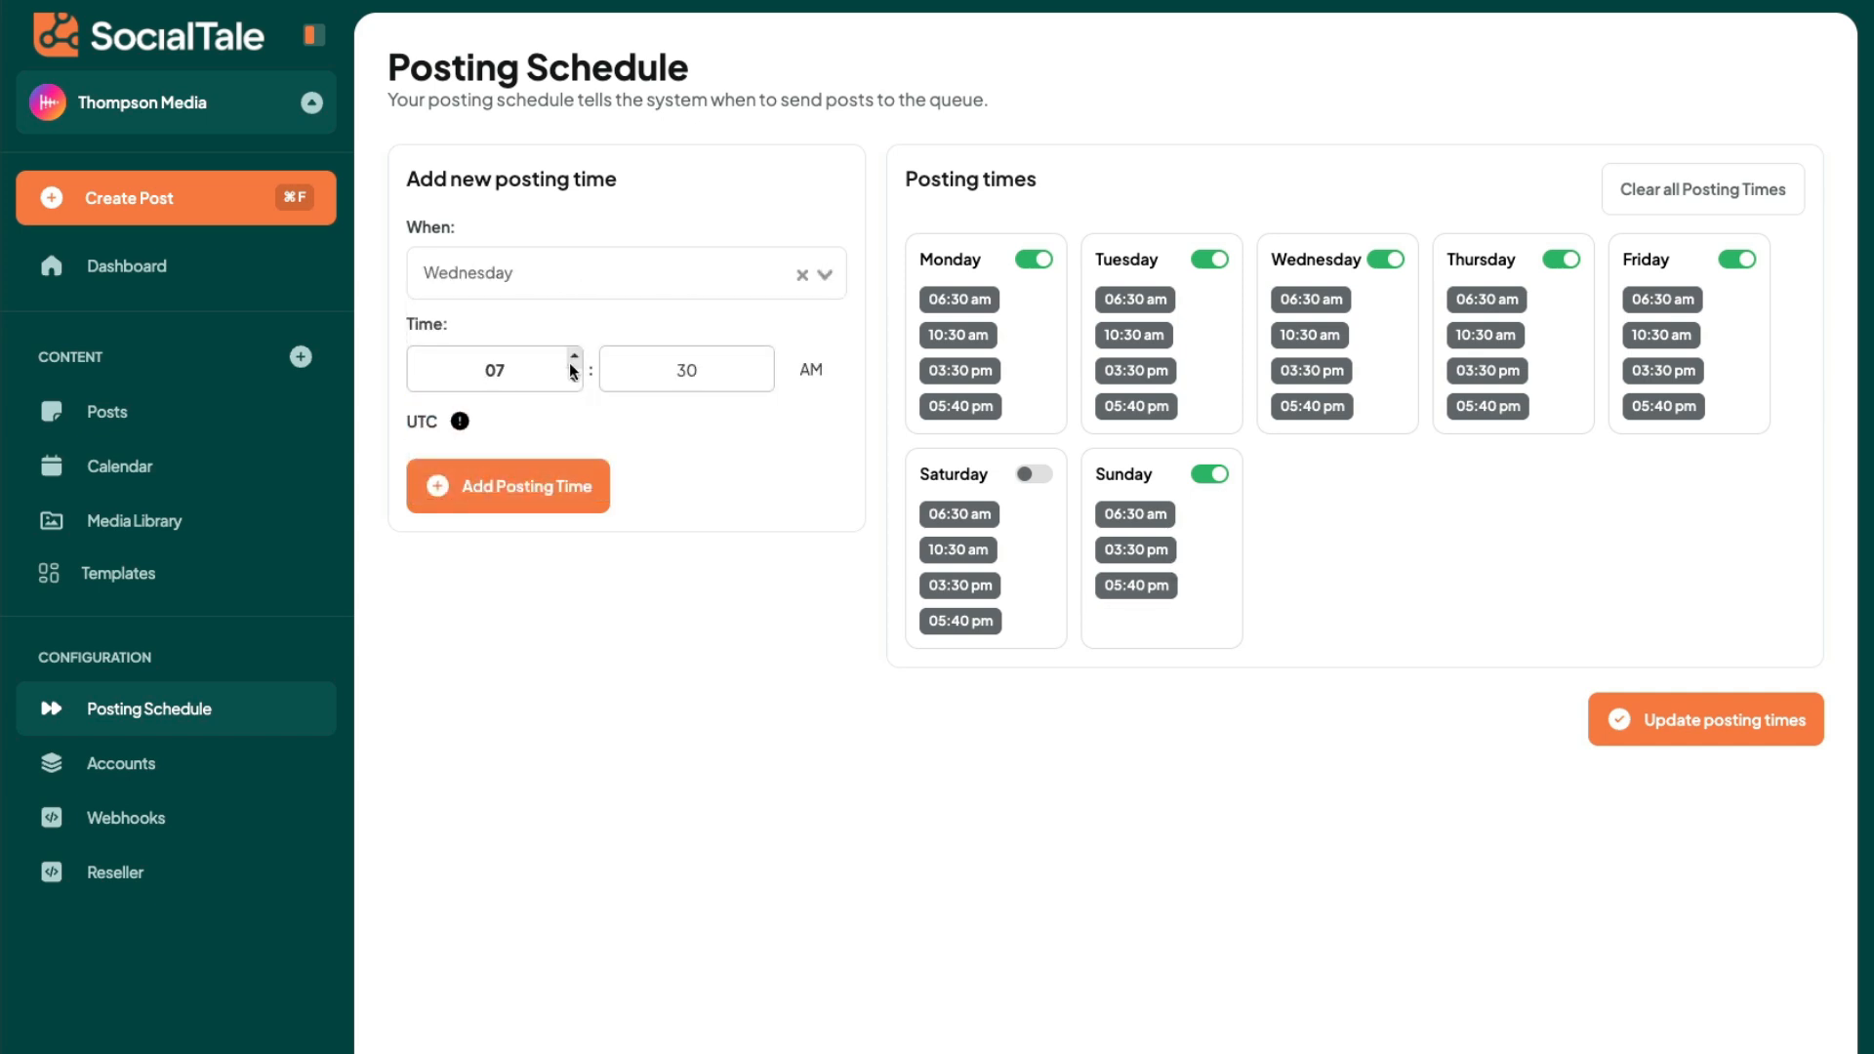
{"action": "left_click", "coordinate": [575, 360]}
{"action": "left_click", "coordinate": [575, 360]}
{"action": "left_click", "coordinate": [811, 369]}
{"action": "left_click", "coordinate": [543, 495]}
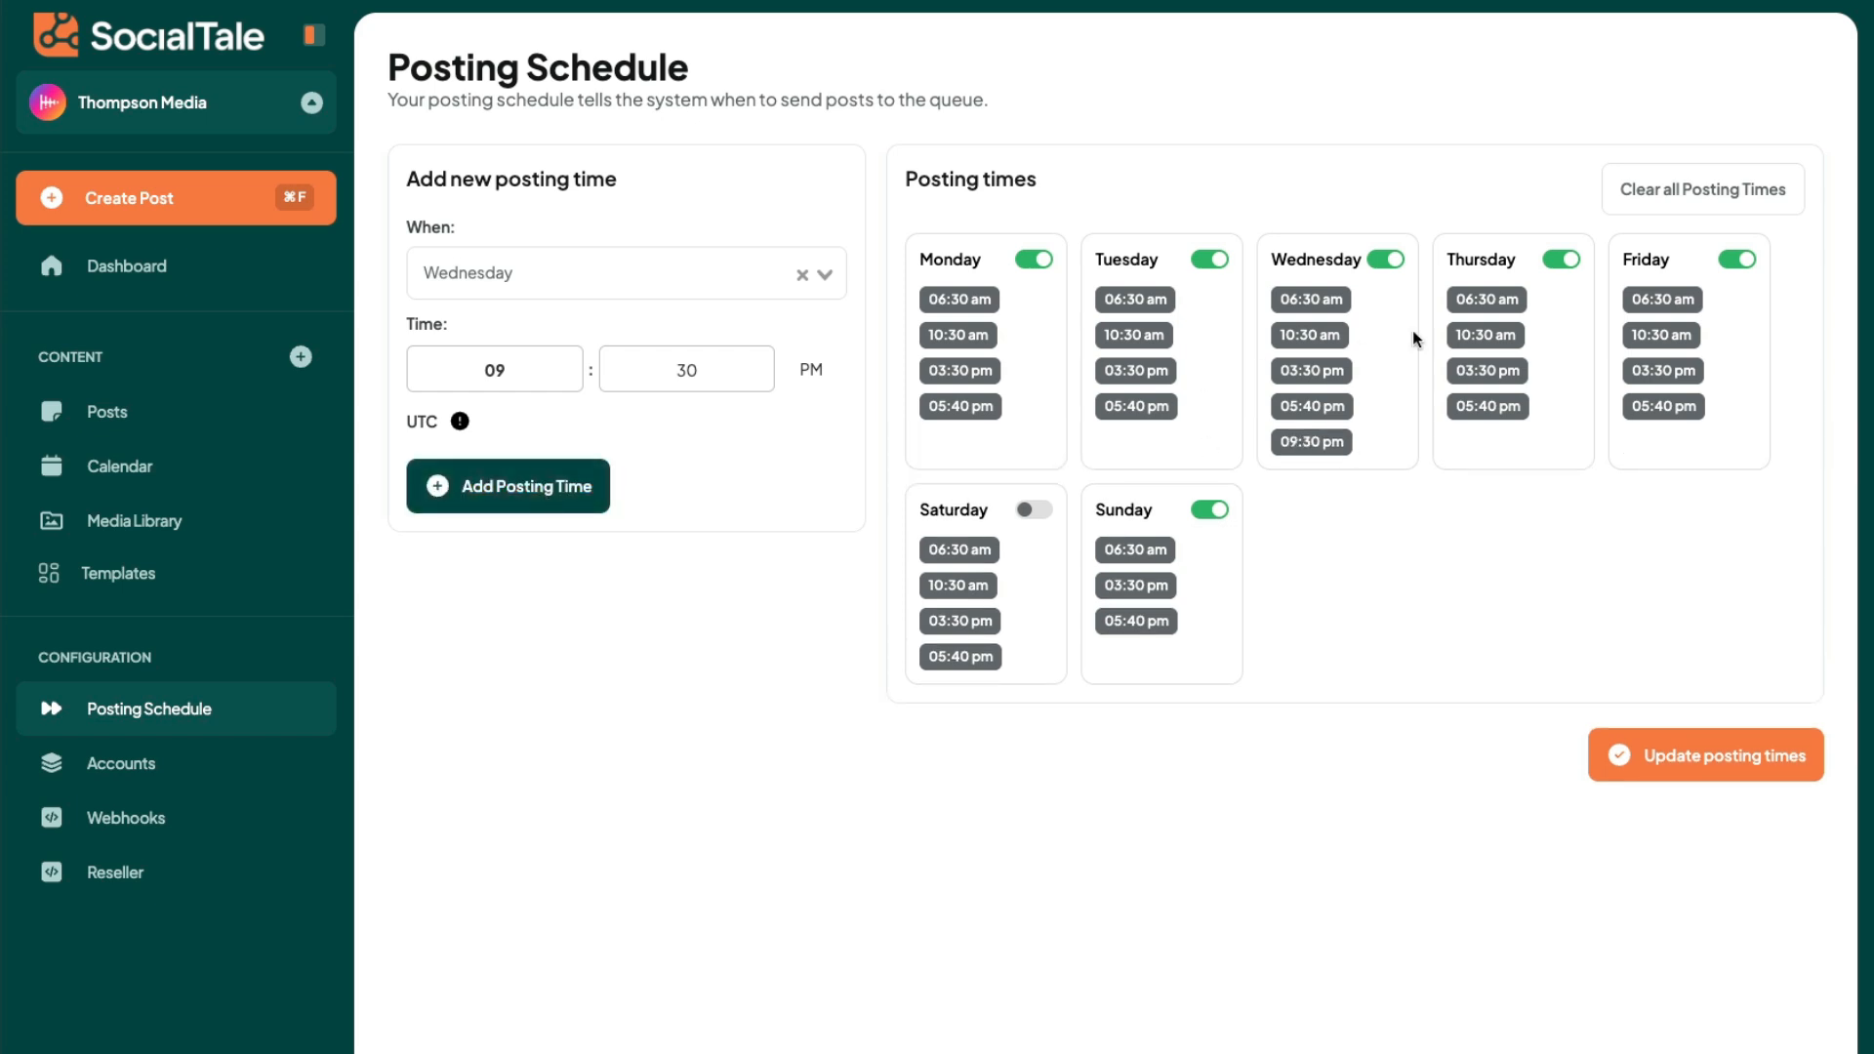
{"action": "left_click", "coordinate": [1723, 754]}
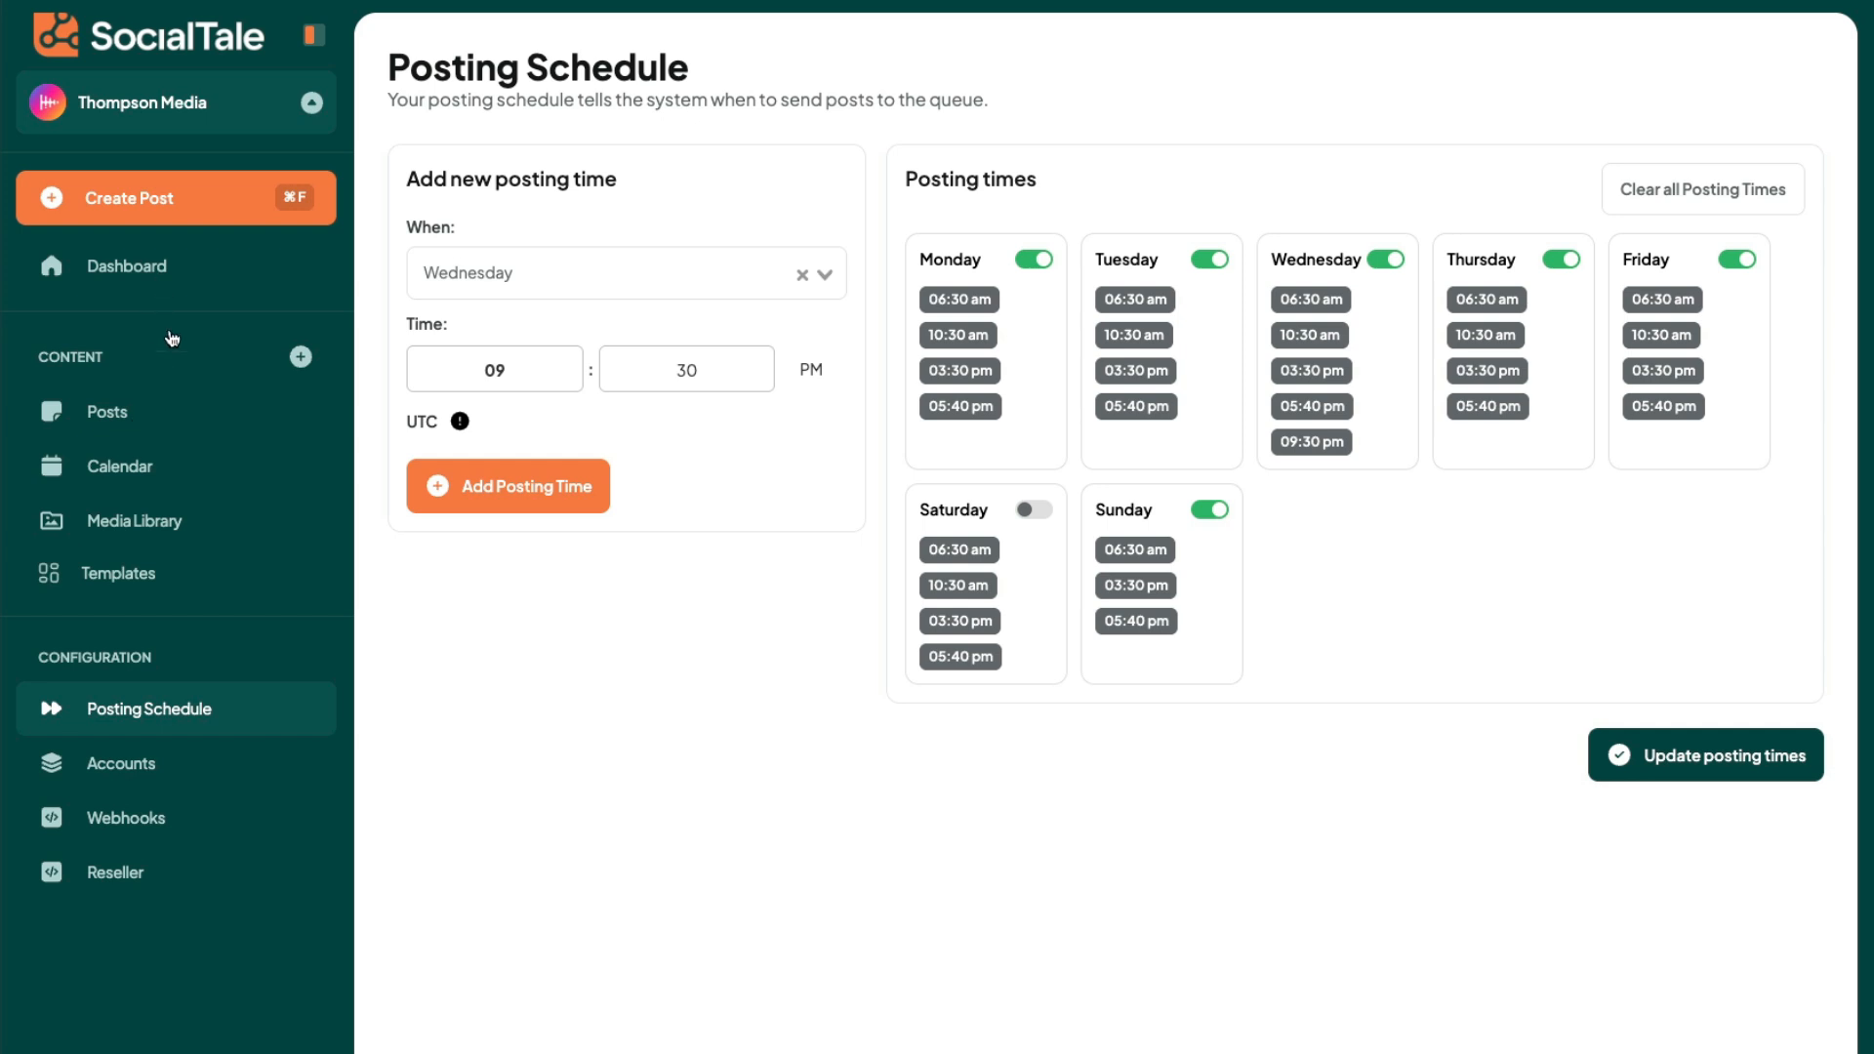
- Start a new post and try to add it to the queue while it is still empty
{"action": "left_click", "coordinate": [187, 202]}
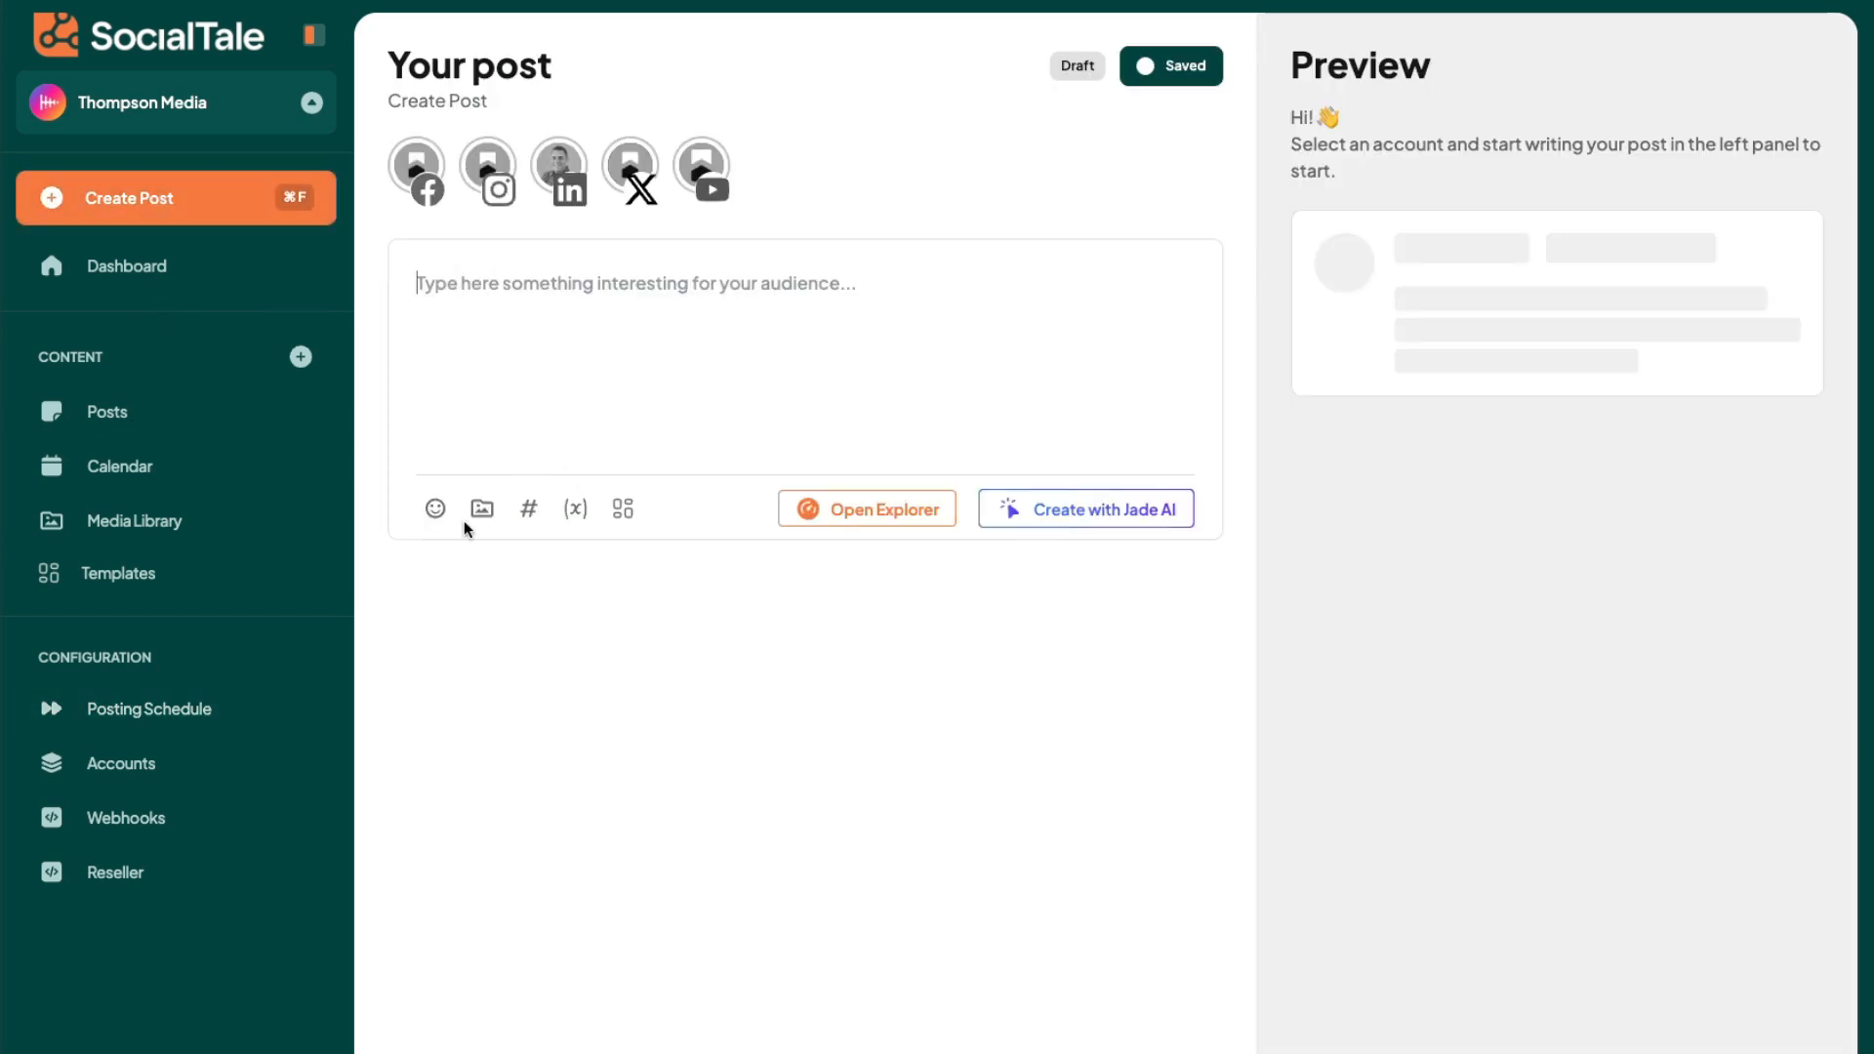
{"action": "left_click", "coordinate": [1703, 1021]}
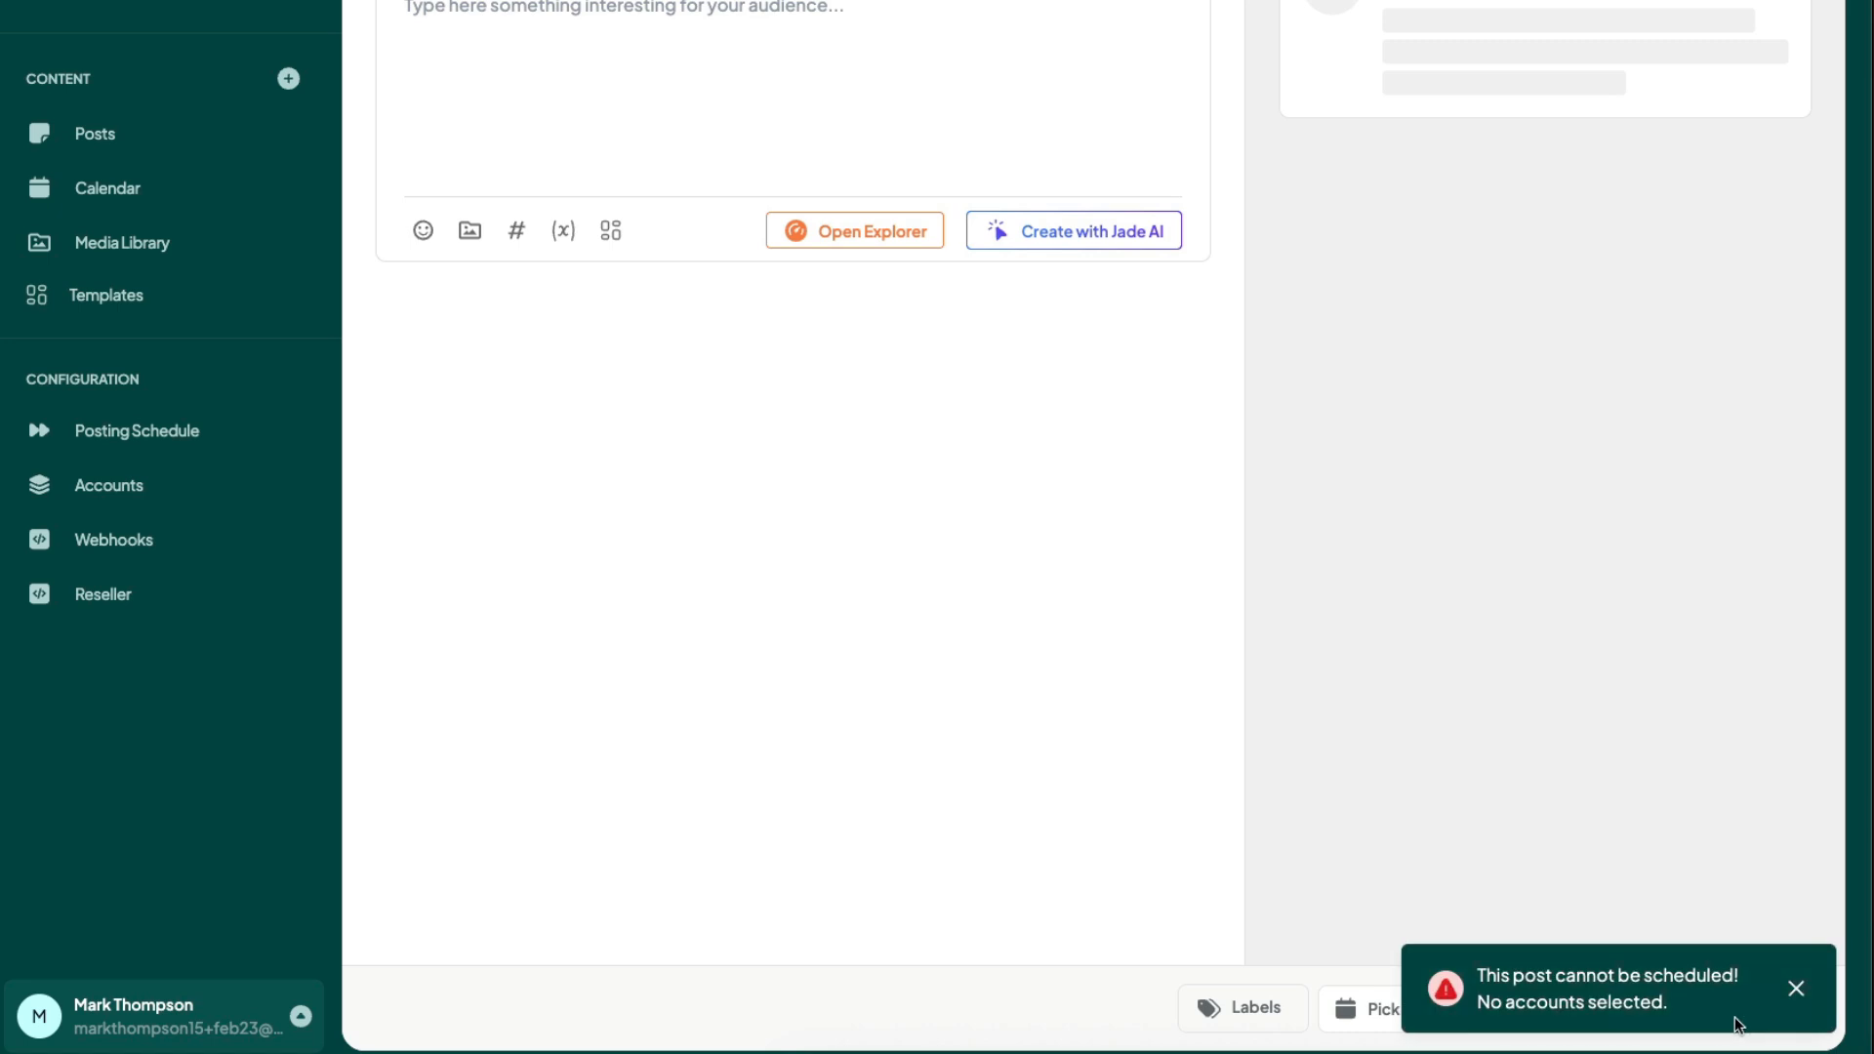
{"action": "left_click", "coordinate": [1791, 988]}
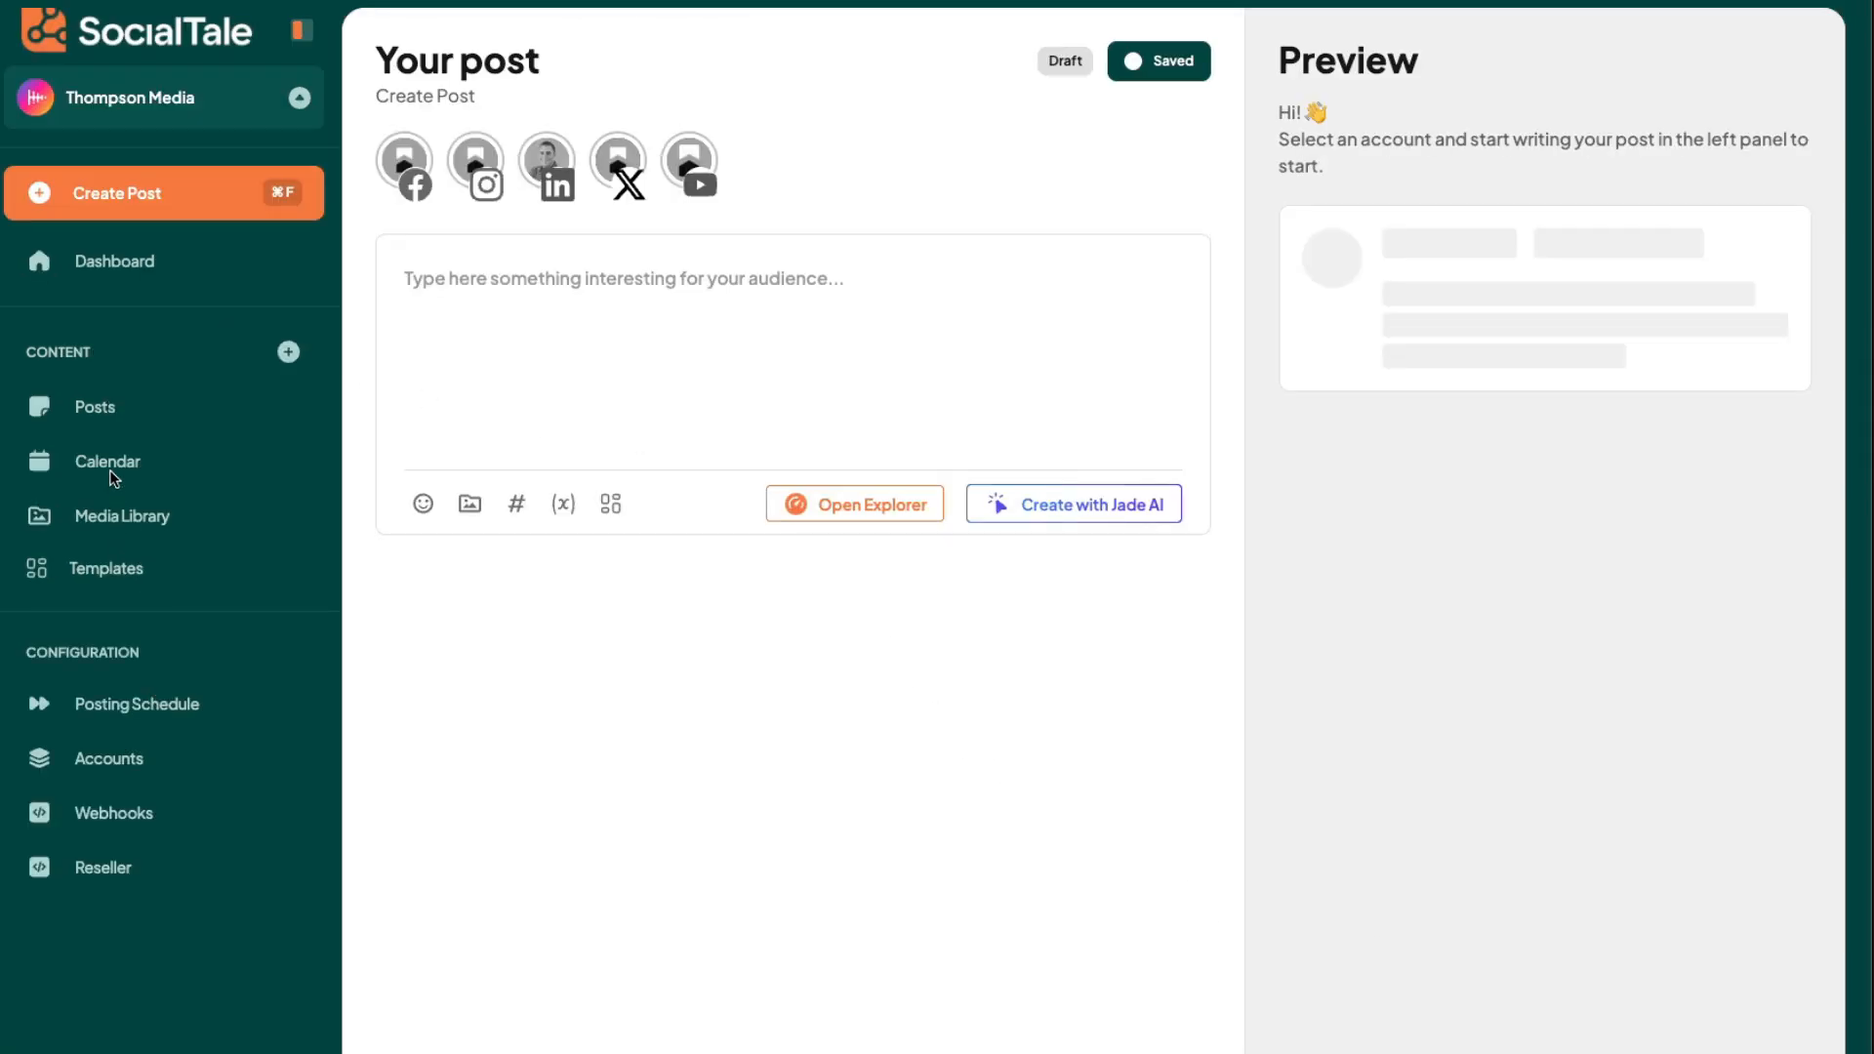
- Open the content calendar, preview the home-builder post scheduled on March 13, and close the preview
{"action": "left_click", "coordinate": [110, 472]}
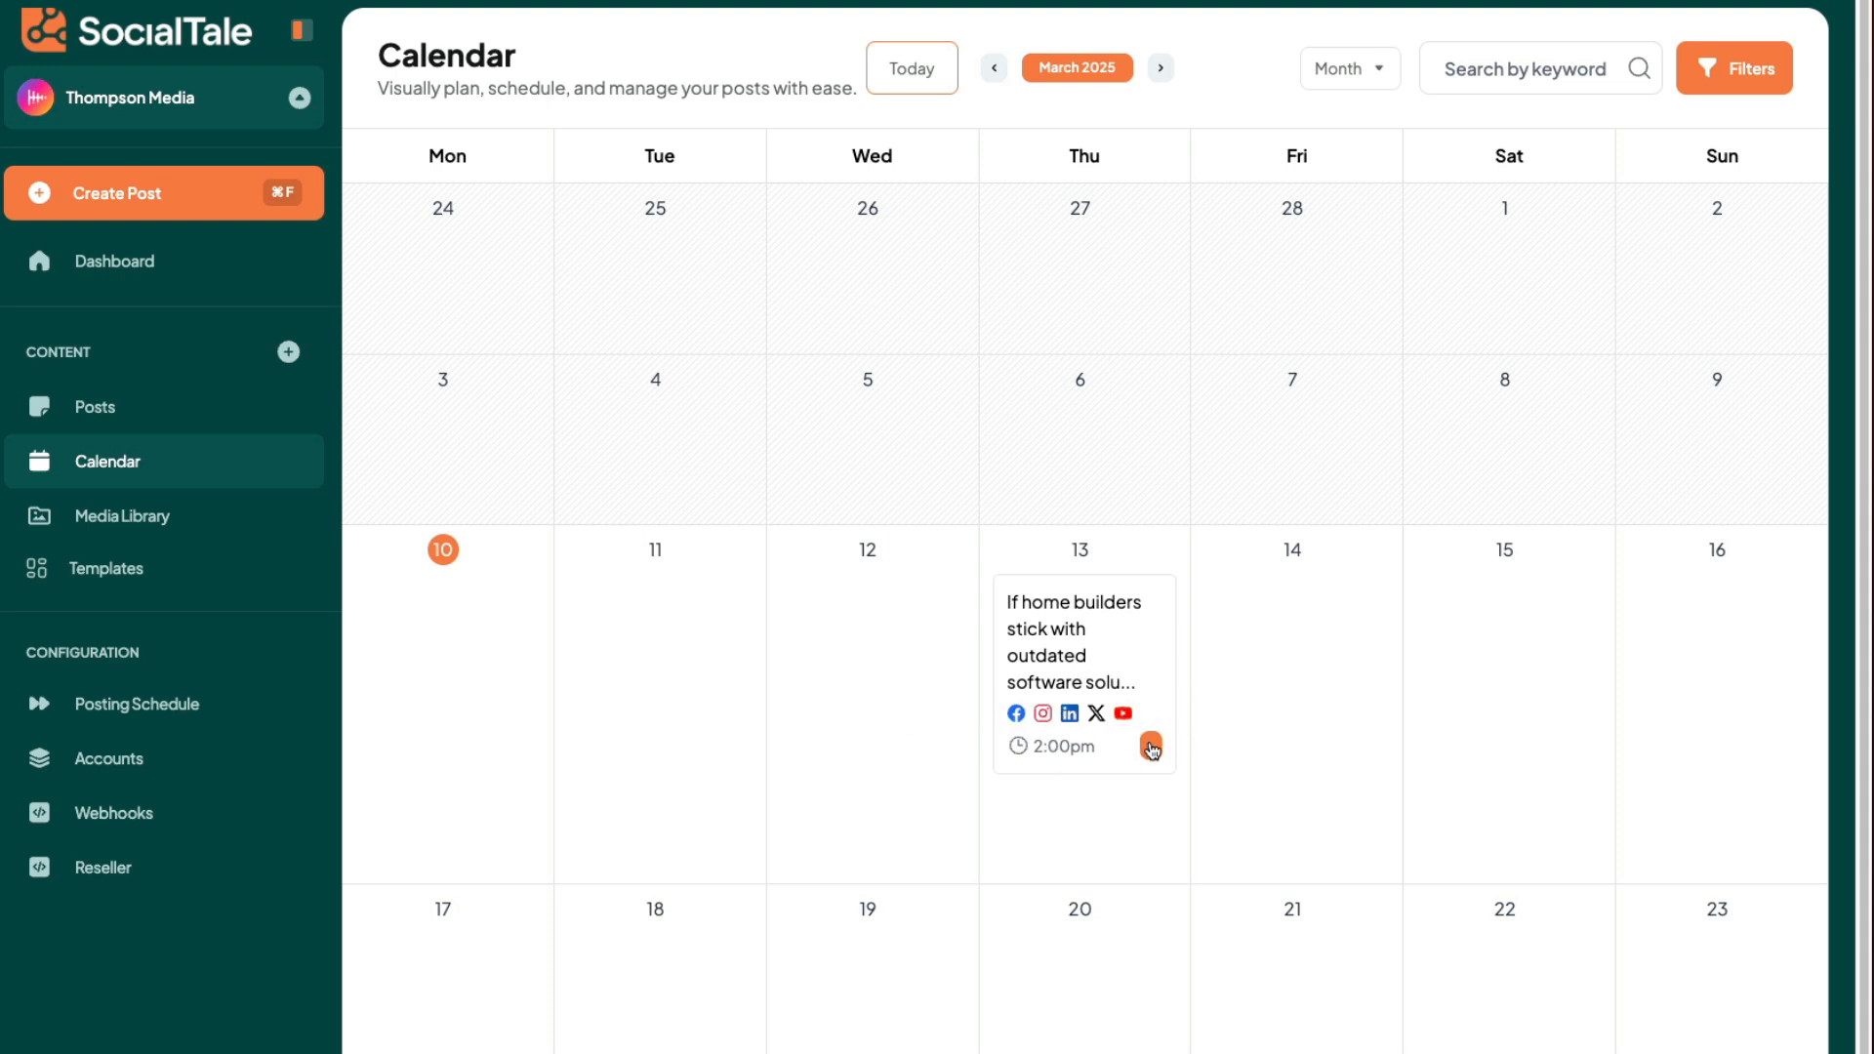
{"action": "scroll", "coordinate": [1200, 690], "scroll_direction": "down", "scroll_amount": 2}
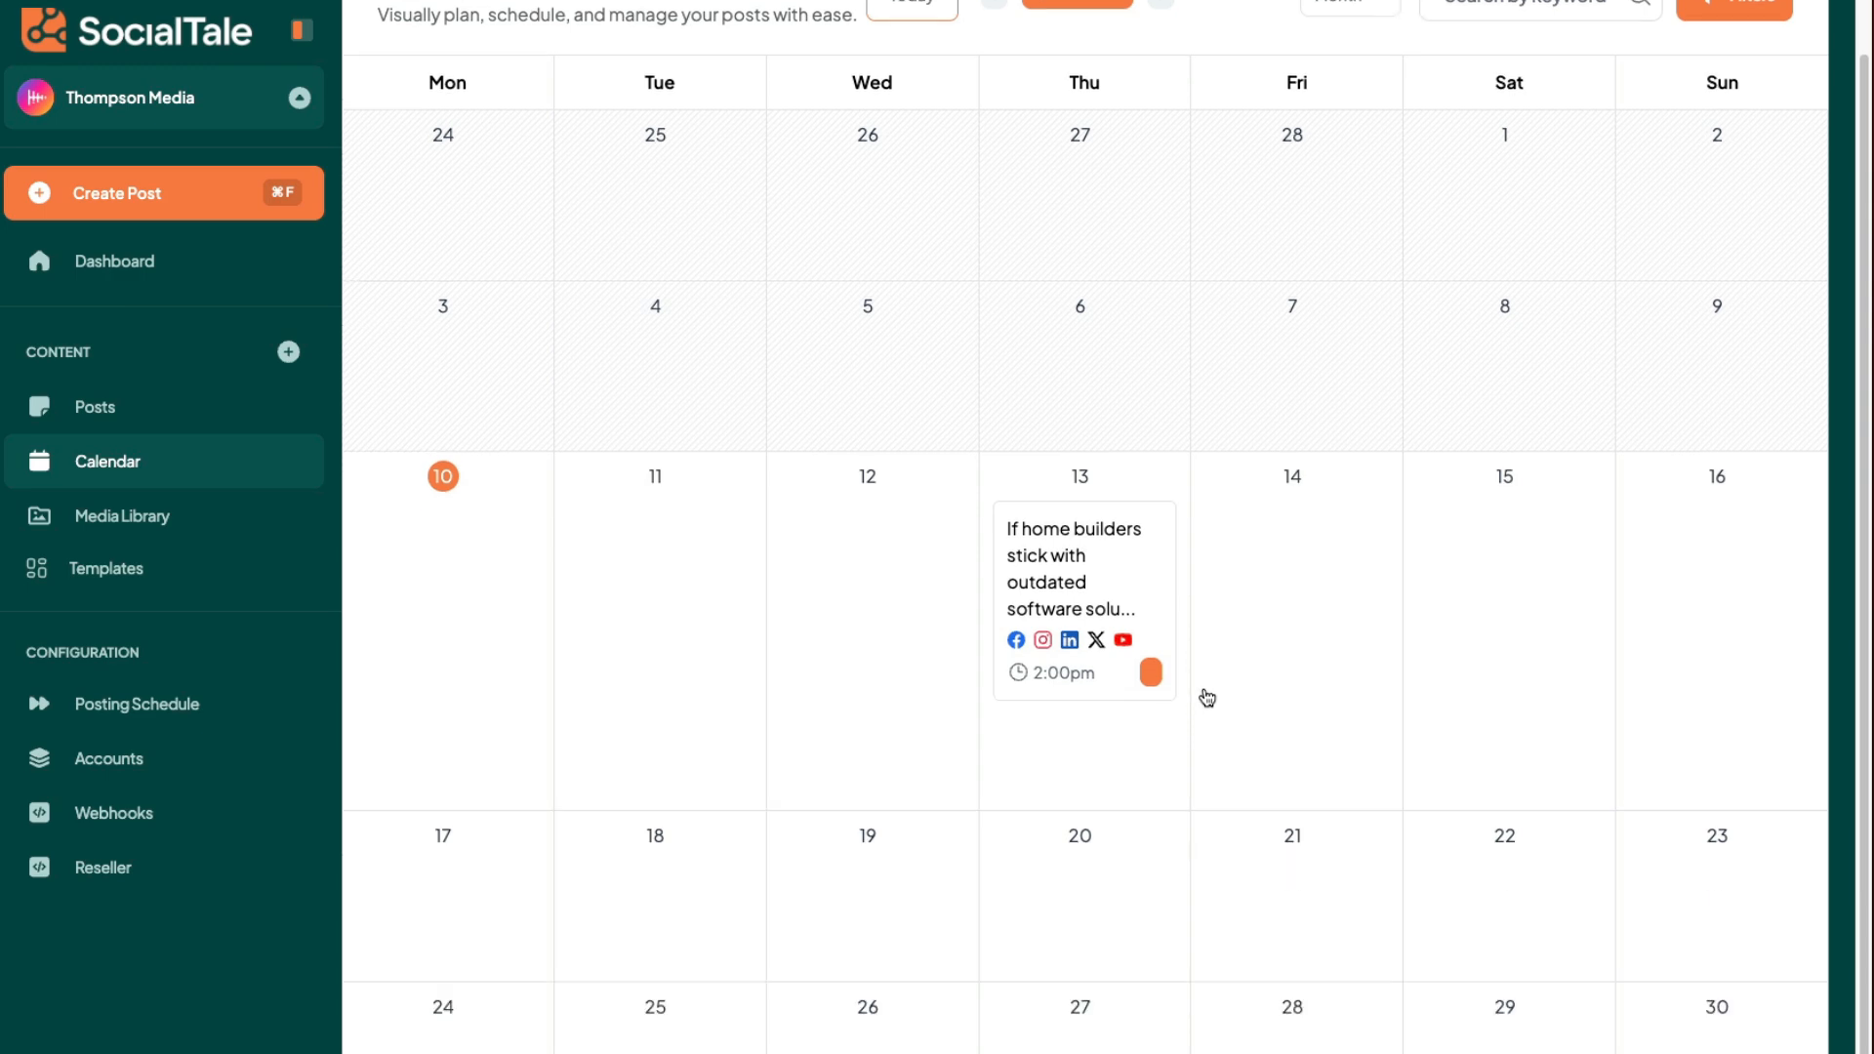
{"action": "scroll", "coordinate": [1207, 697], "scroll_direction": "up", "scroll_amount": 2}
{"action": "left_click", "coordinate": [1085, 639]}
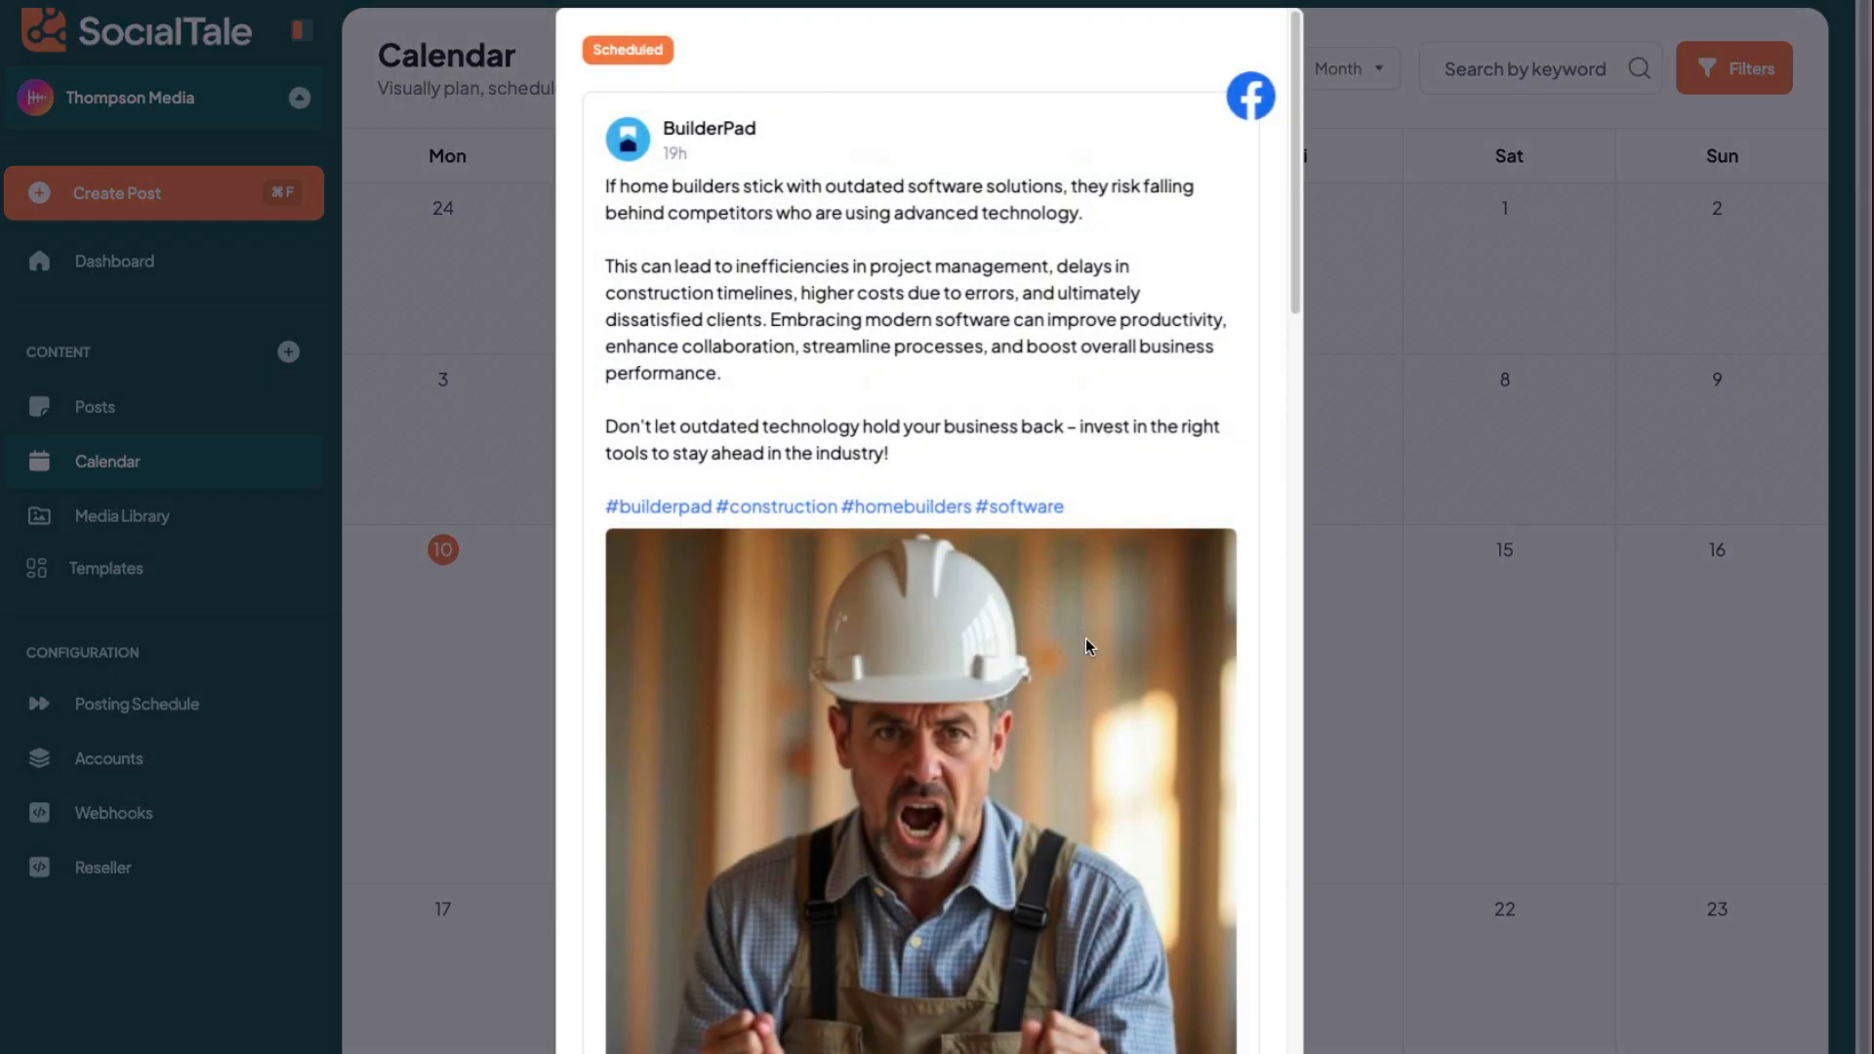
{"action": "left_click", "coordinate": [1380, 668]}
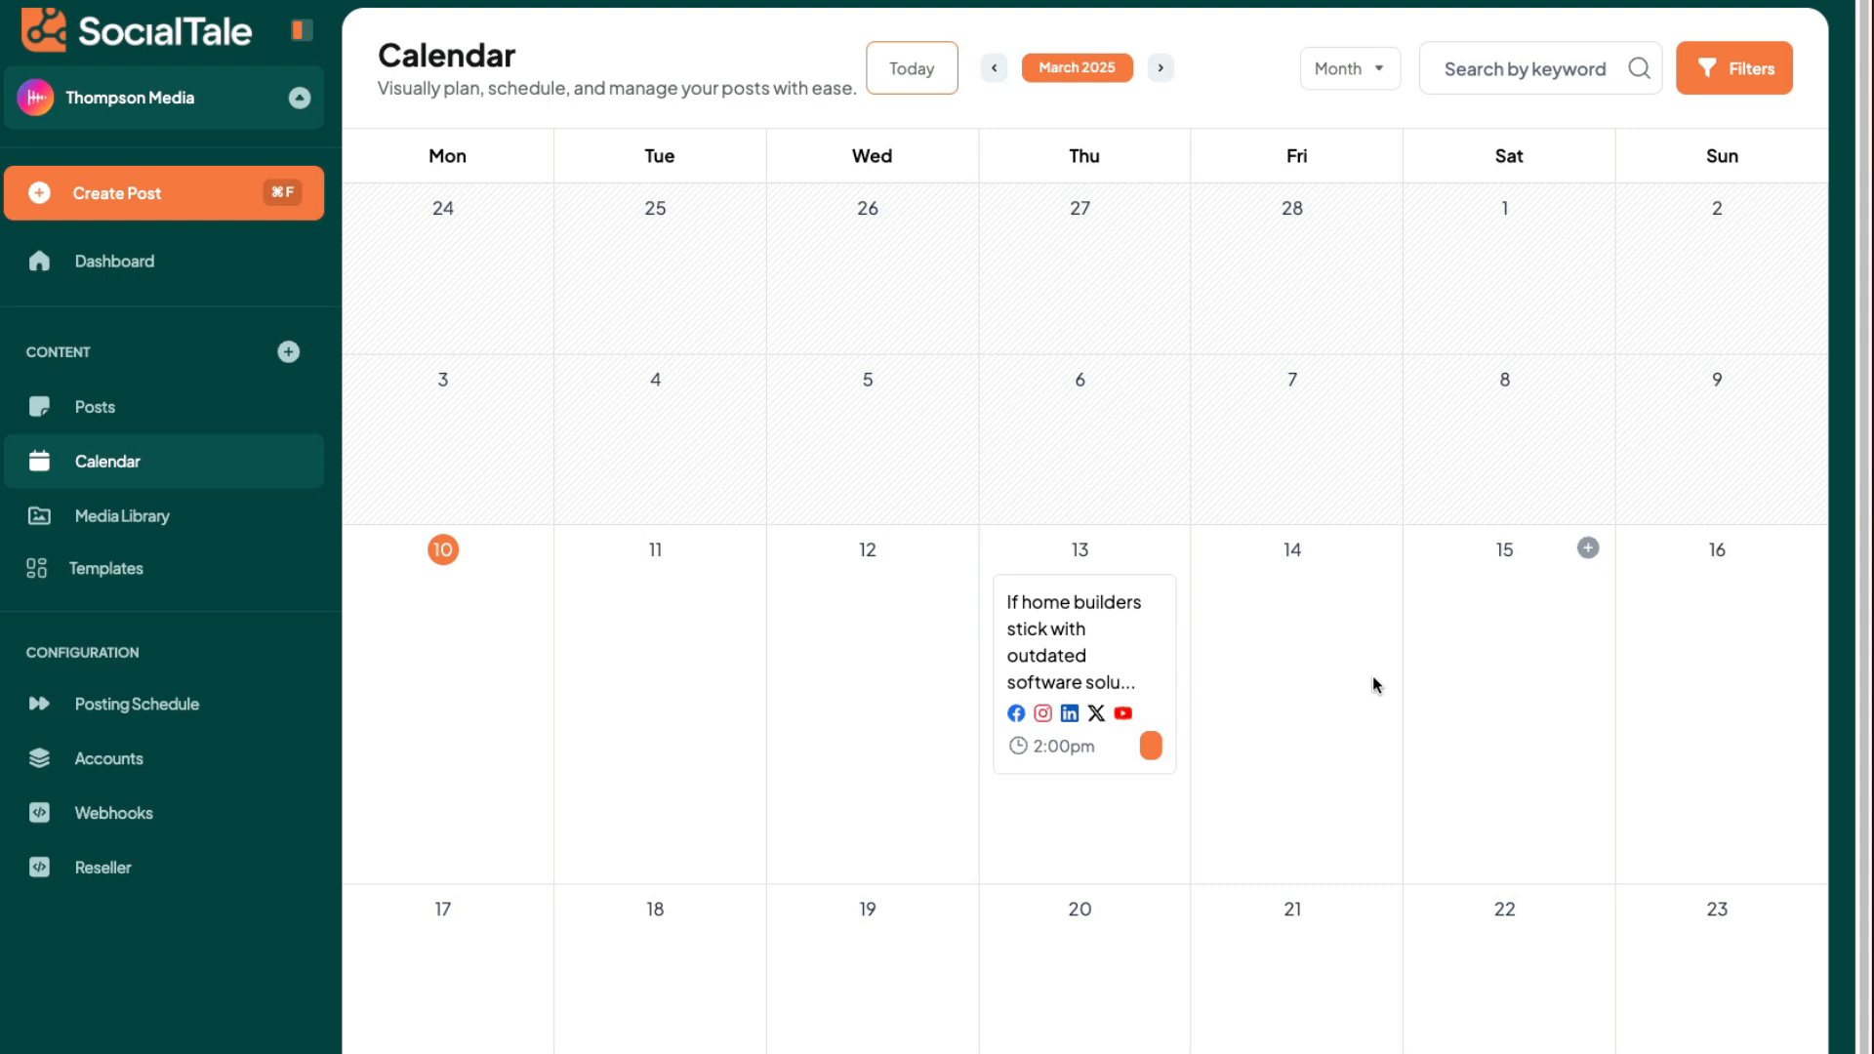
- Start a new post on March 14 from the calendar and open the Explorer beside the editor
{"action": "scroll", "coordinate": [1210, 713], "scroll_direction": "down", "scroll_amount": 1}
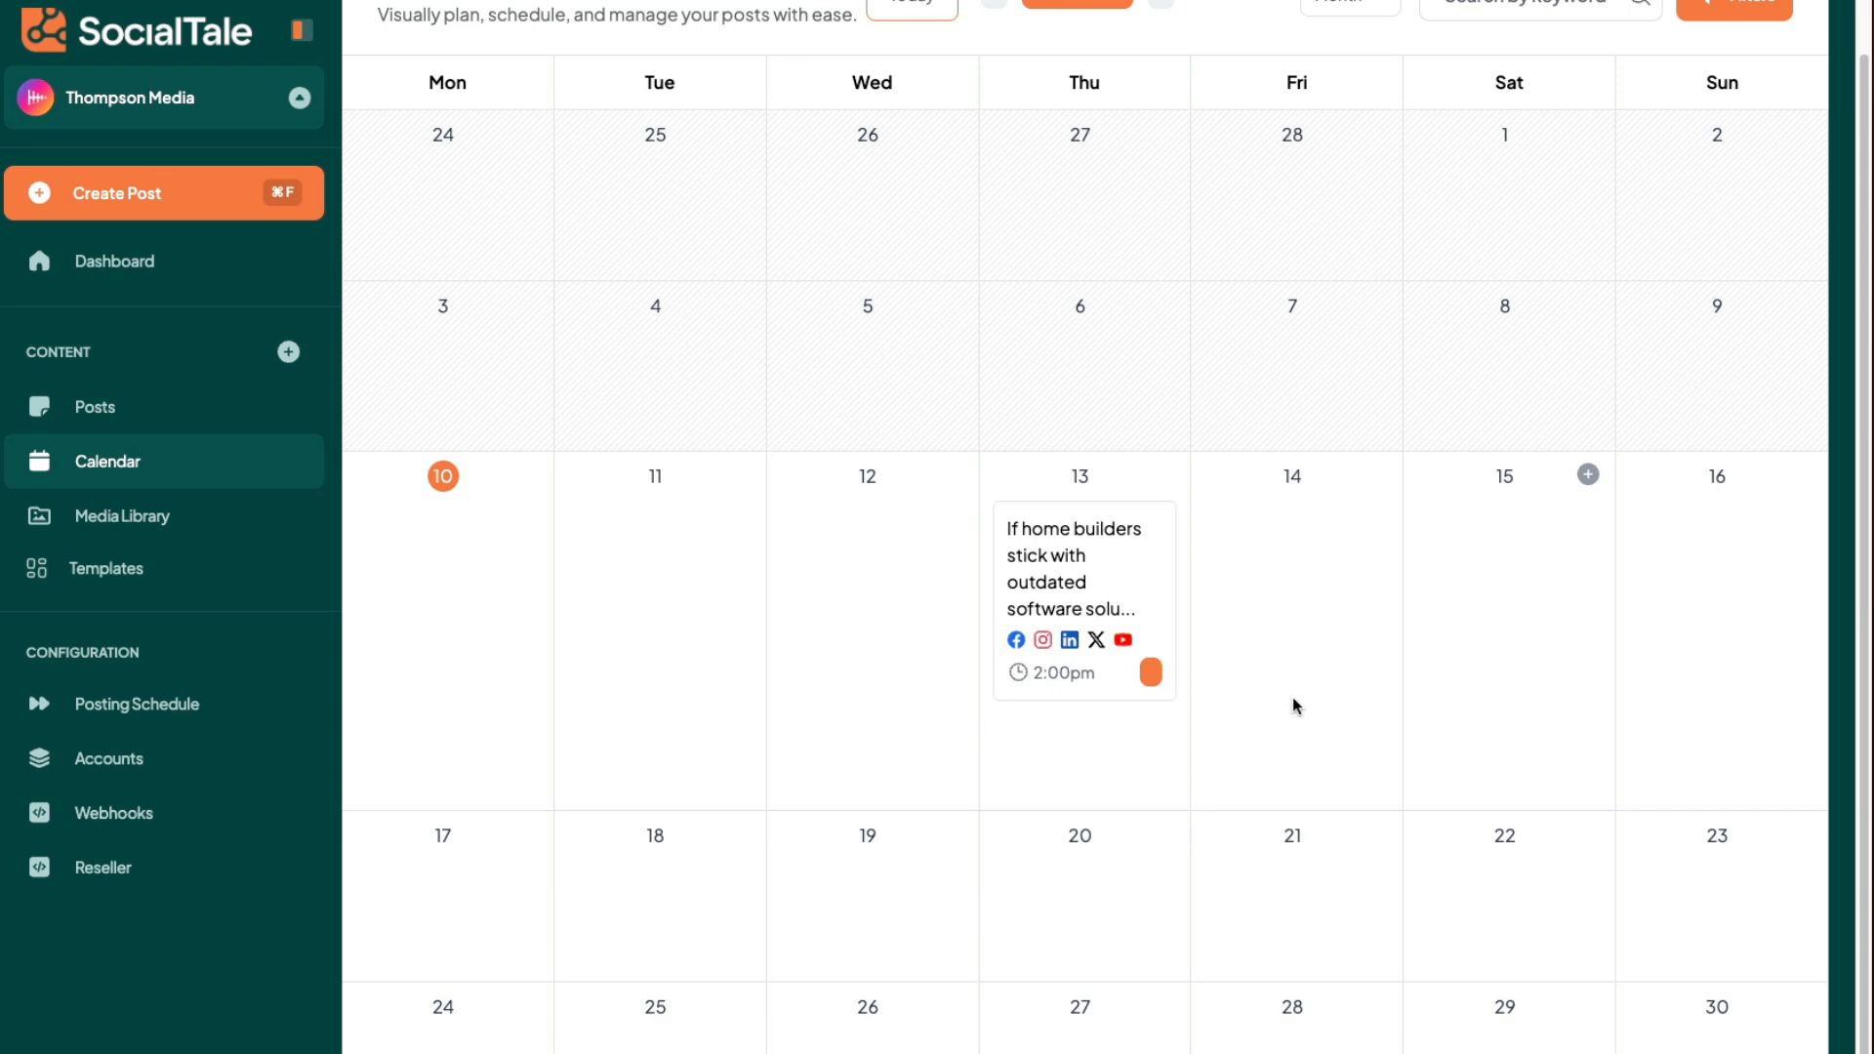
{"action": "scroll", "coordinate": [1292, 696], "scroll_direction": "up", "scroll_amount": 1}
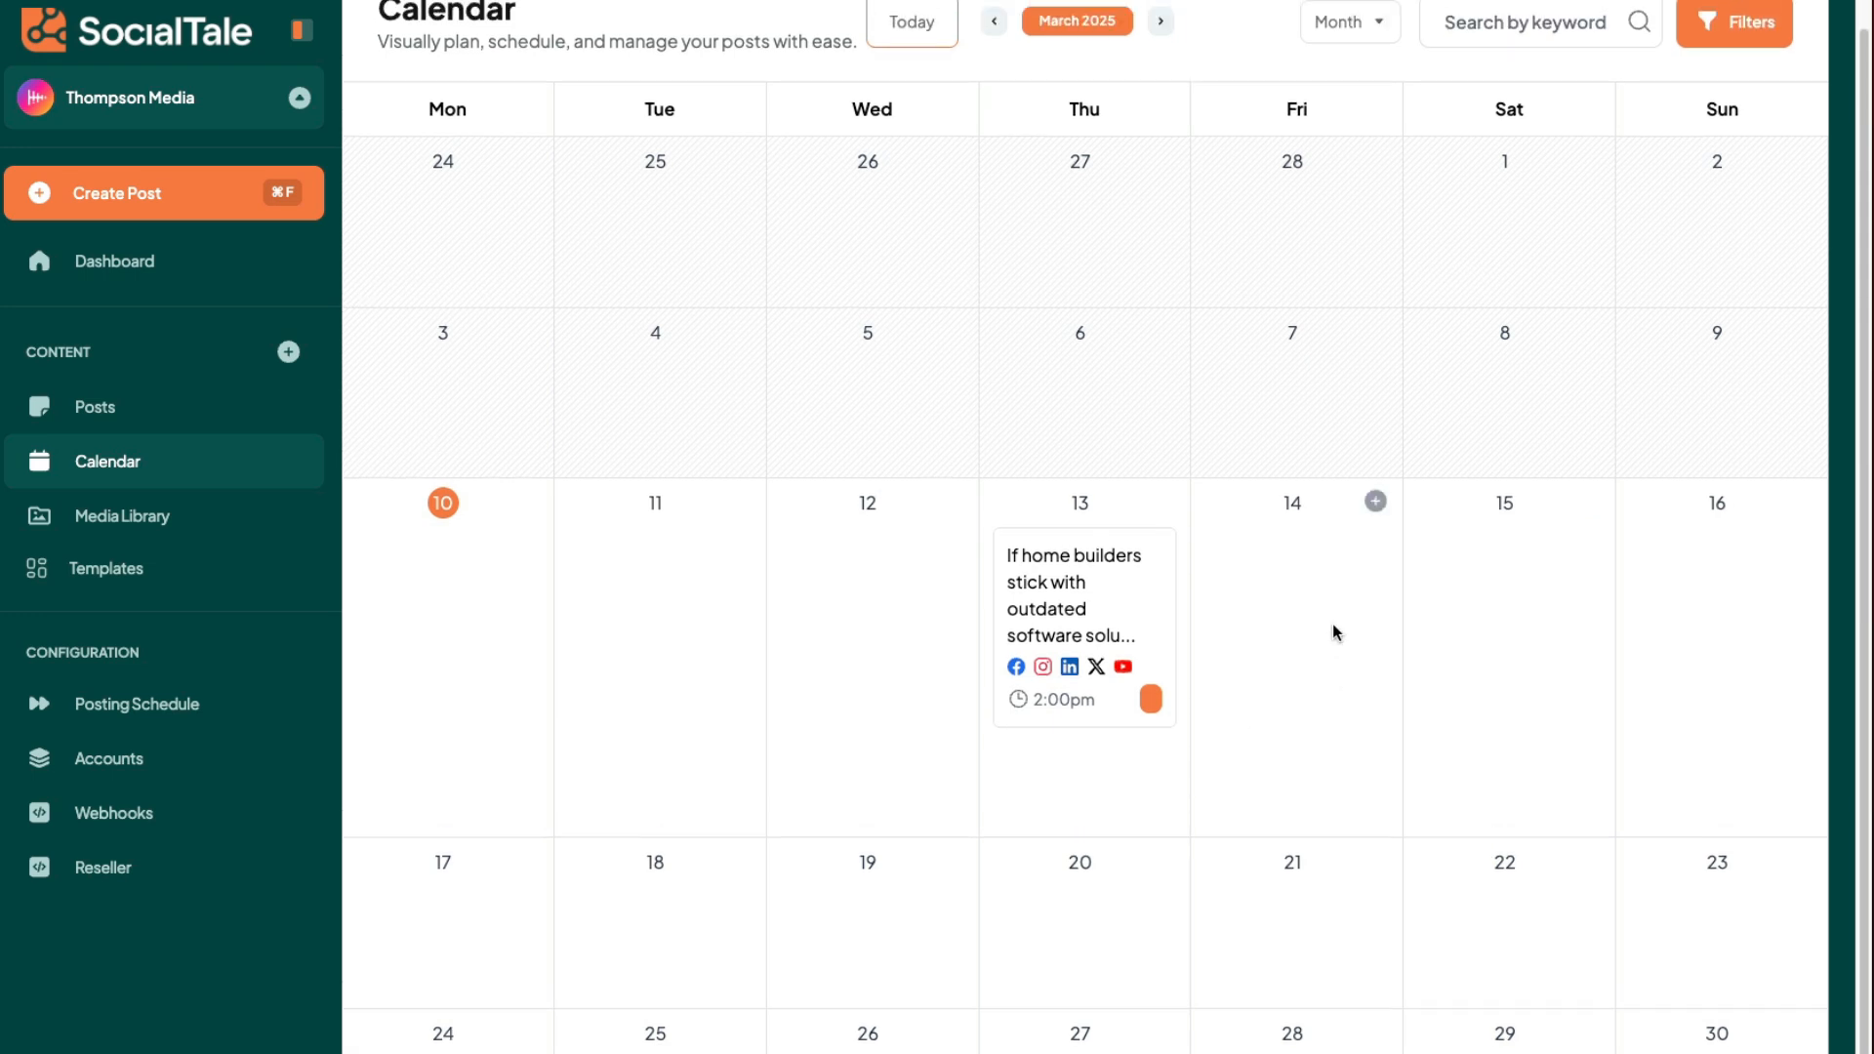
{"action": "left_click", "coordinate": [1376, 502]}
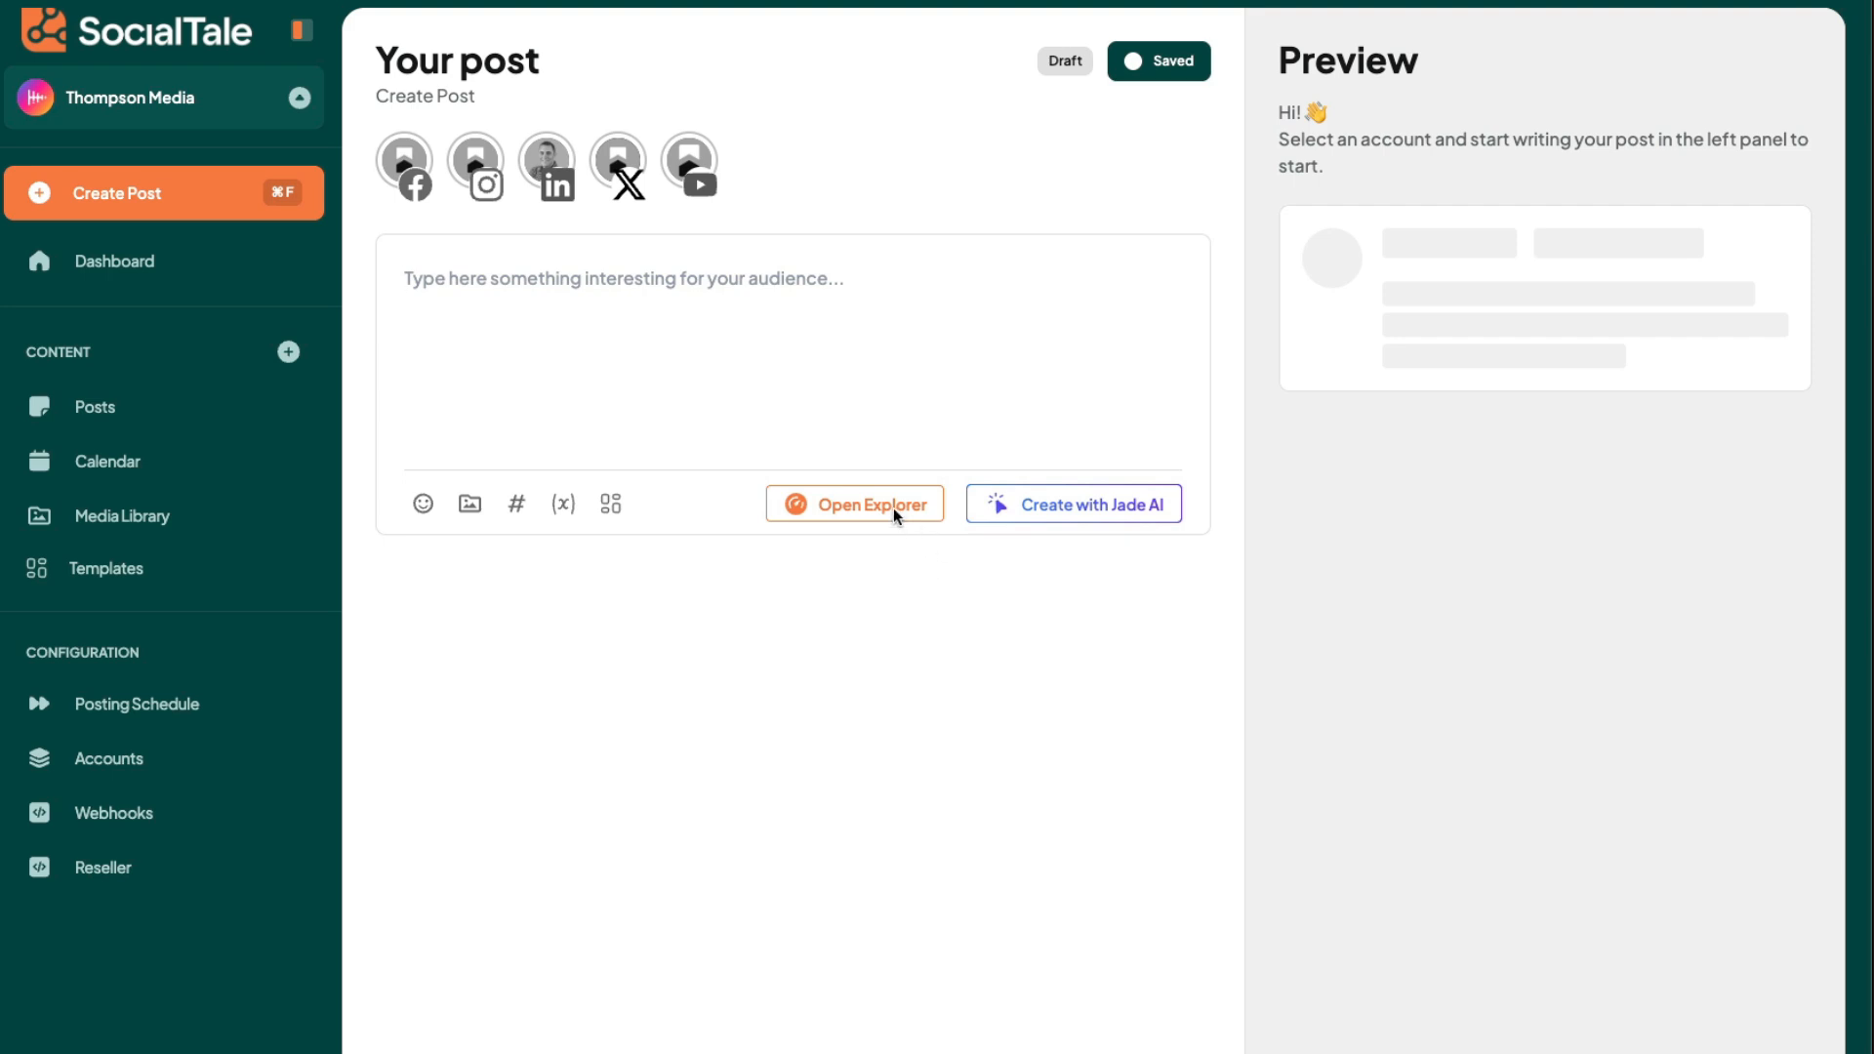
{"action": "left_click", "coordinate": [775, 504]}
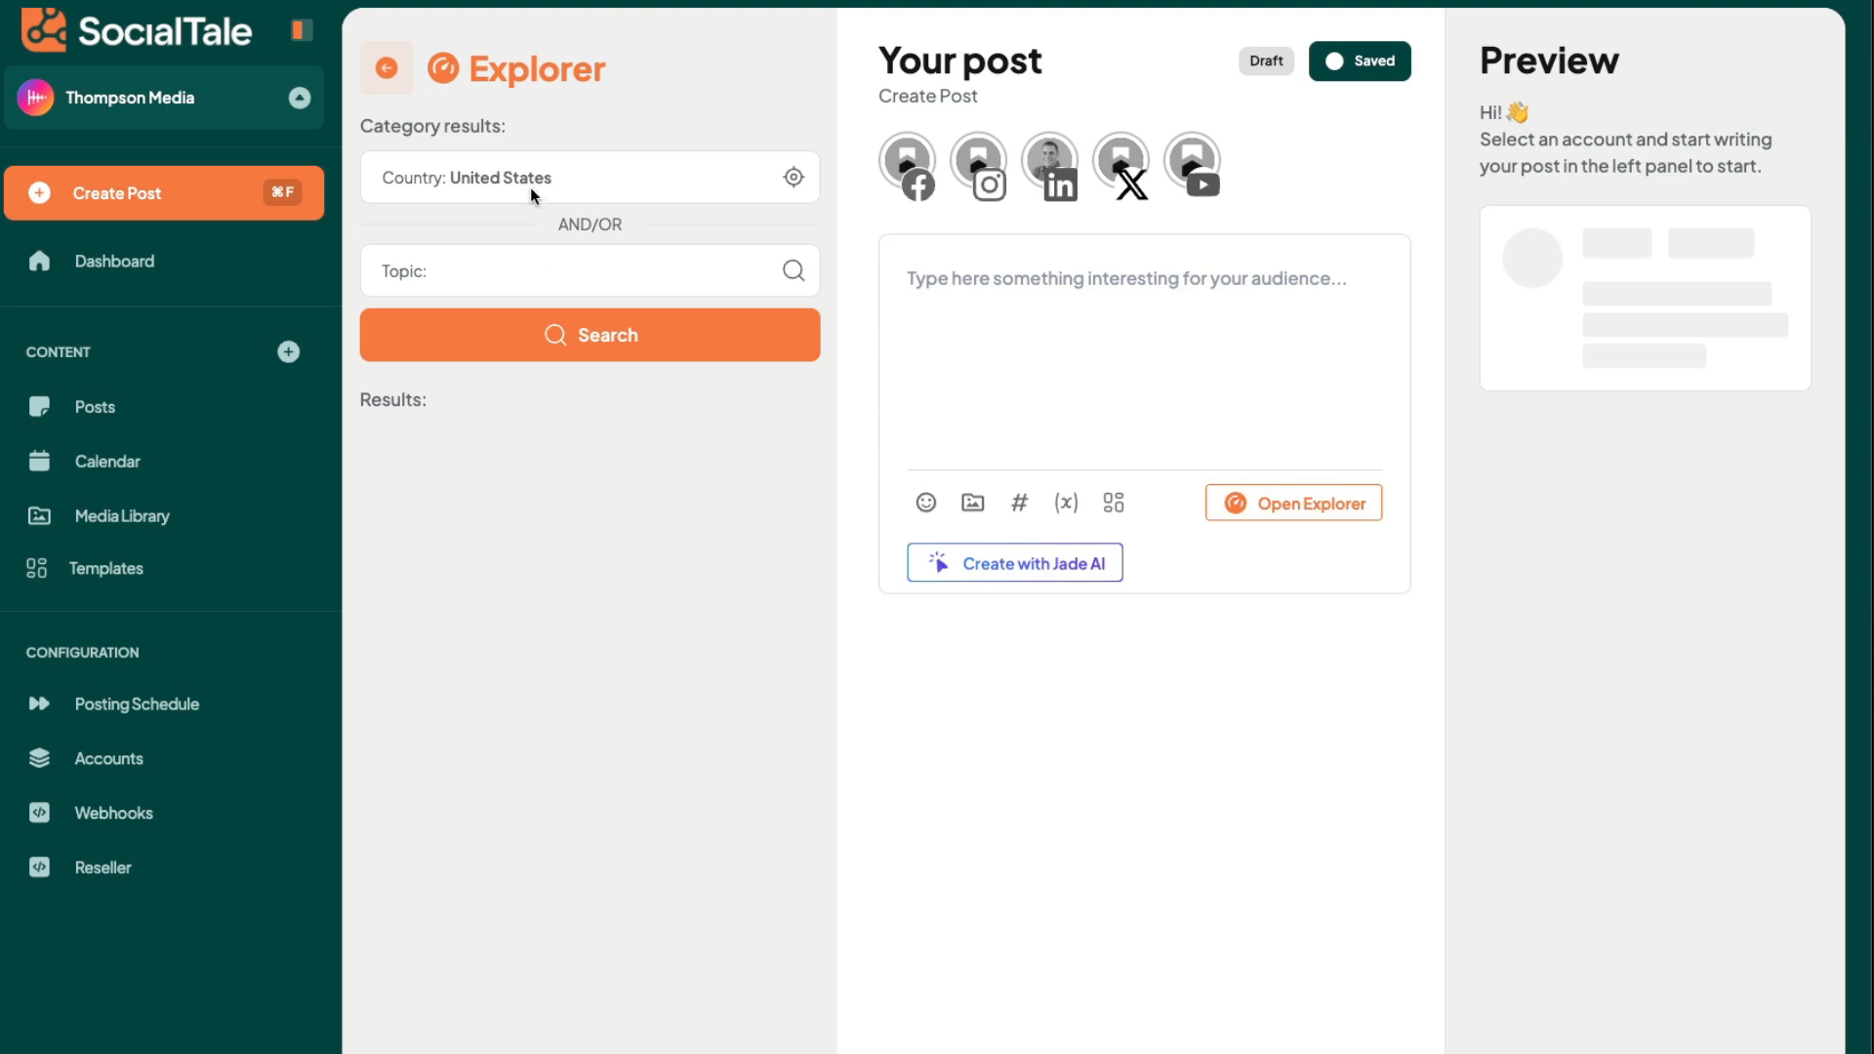
- Search the Explorer for the topic "home construction" with United States as the country
{"action": "left_click", "coordinate": [432, 161]}
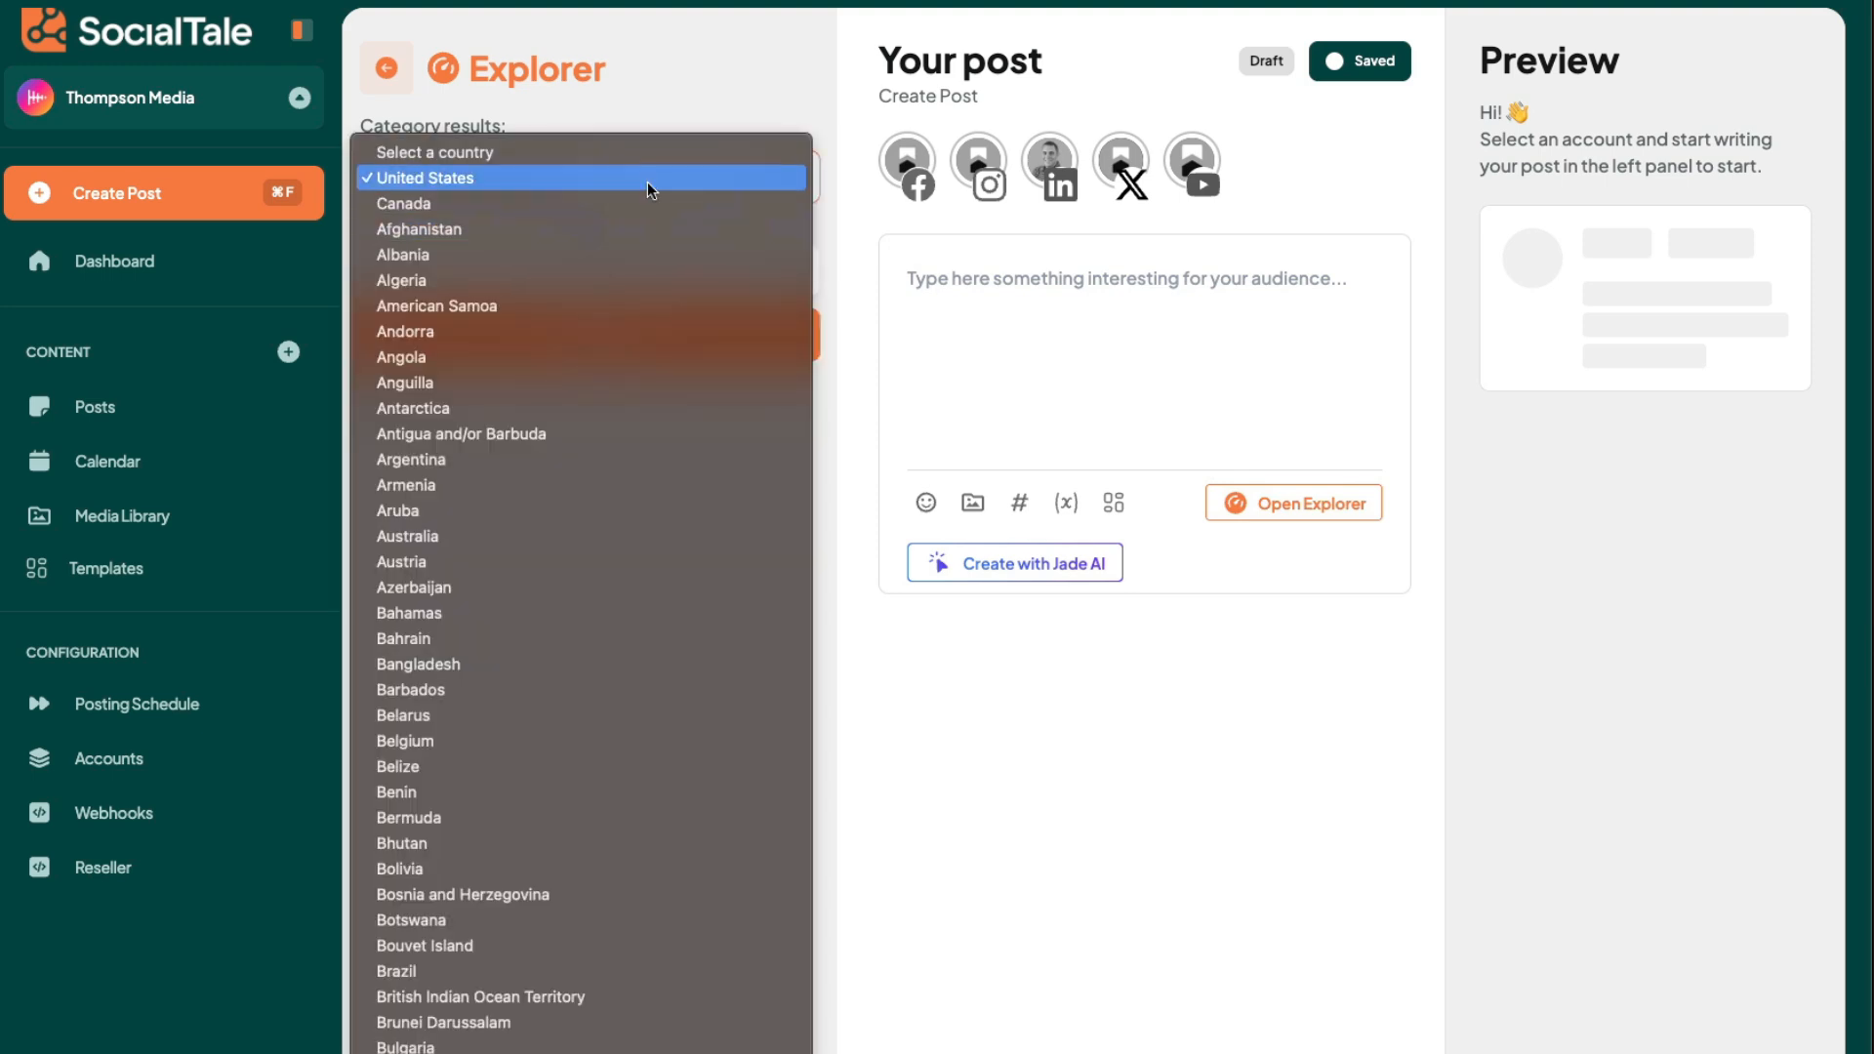
{"action": "left_click", "coordinate": [627, 73]}
{"action": "left_click", "coordinate": [612, 283]}
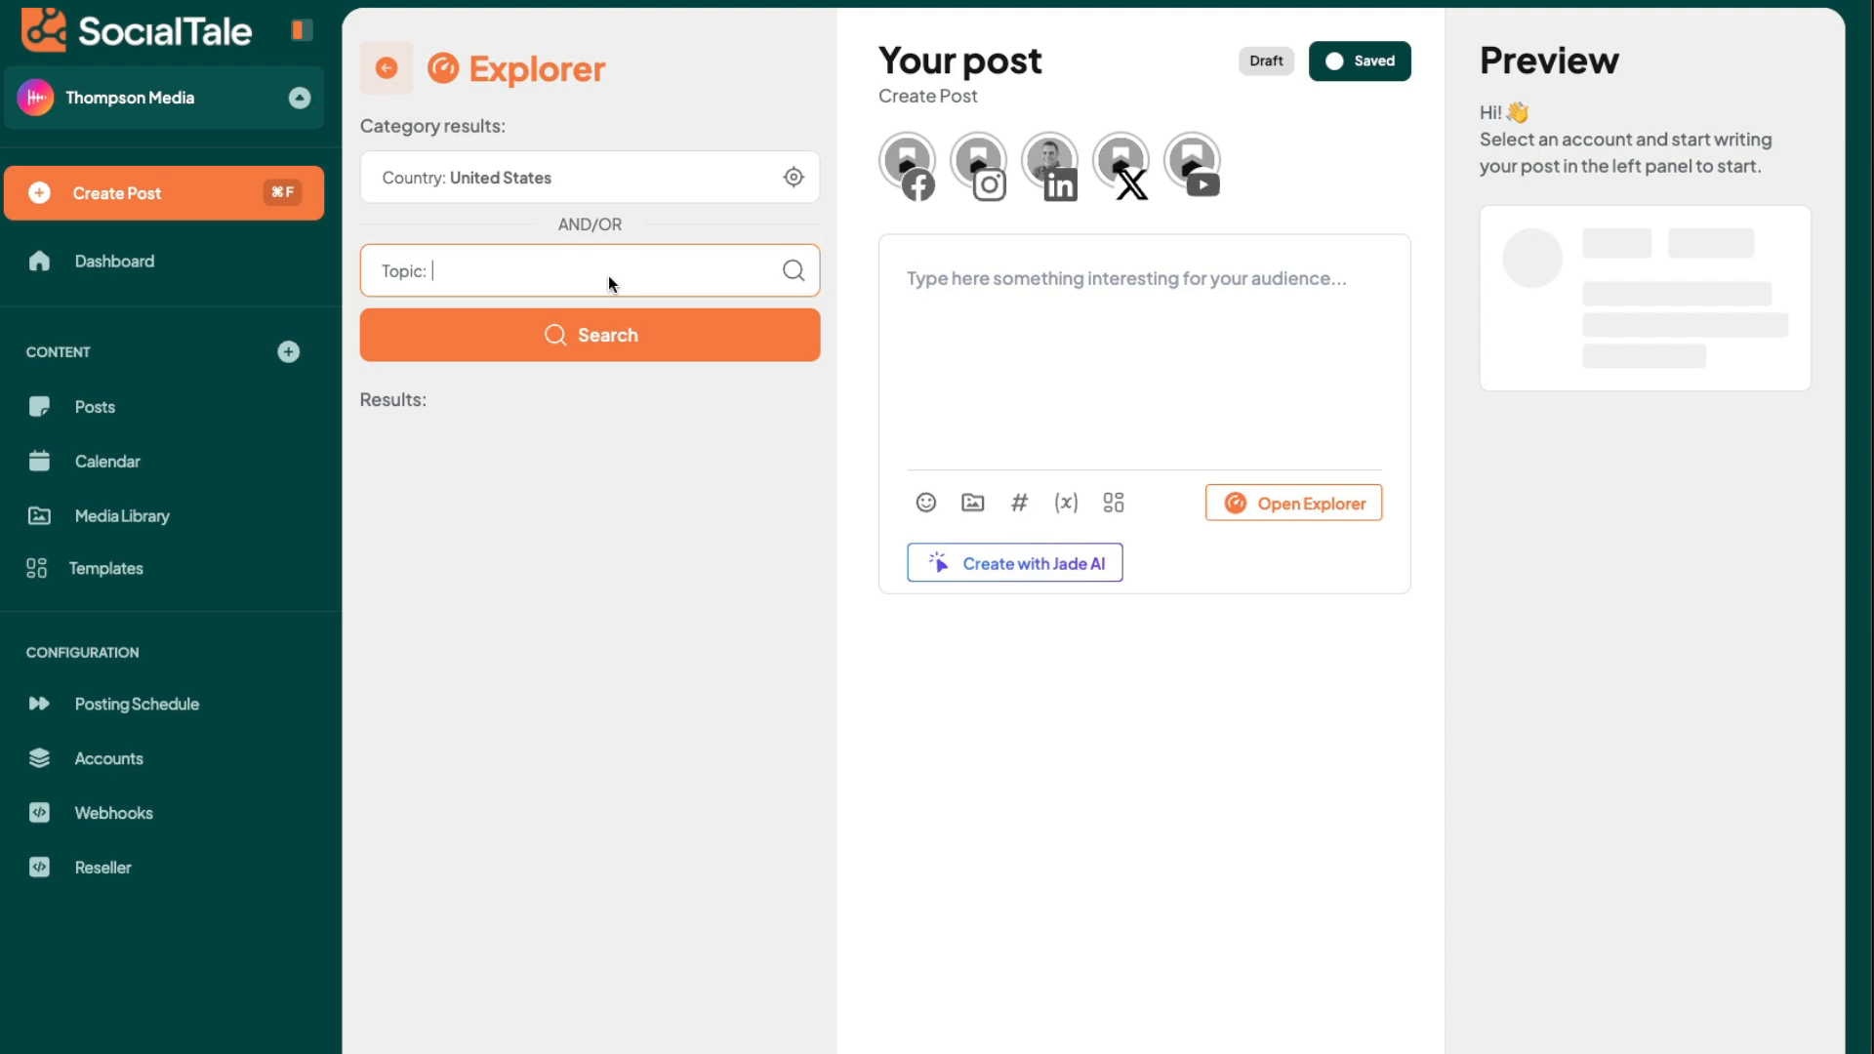
{"action": "type", "text": "home construction"}
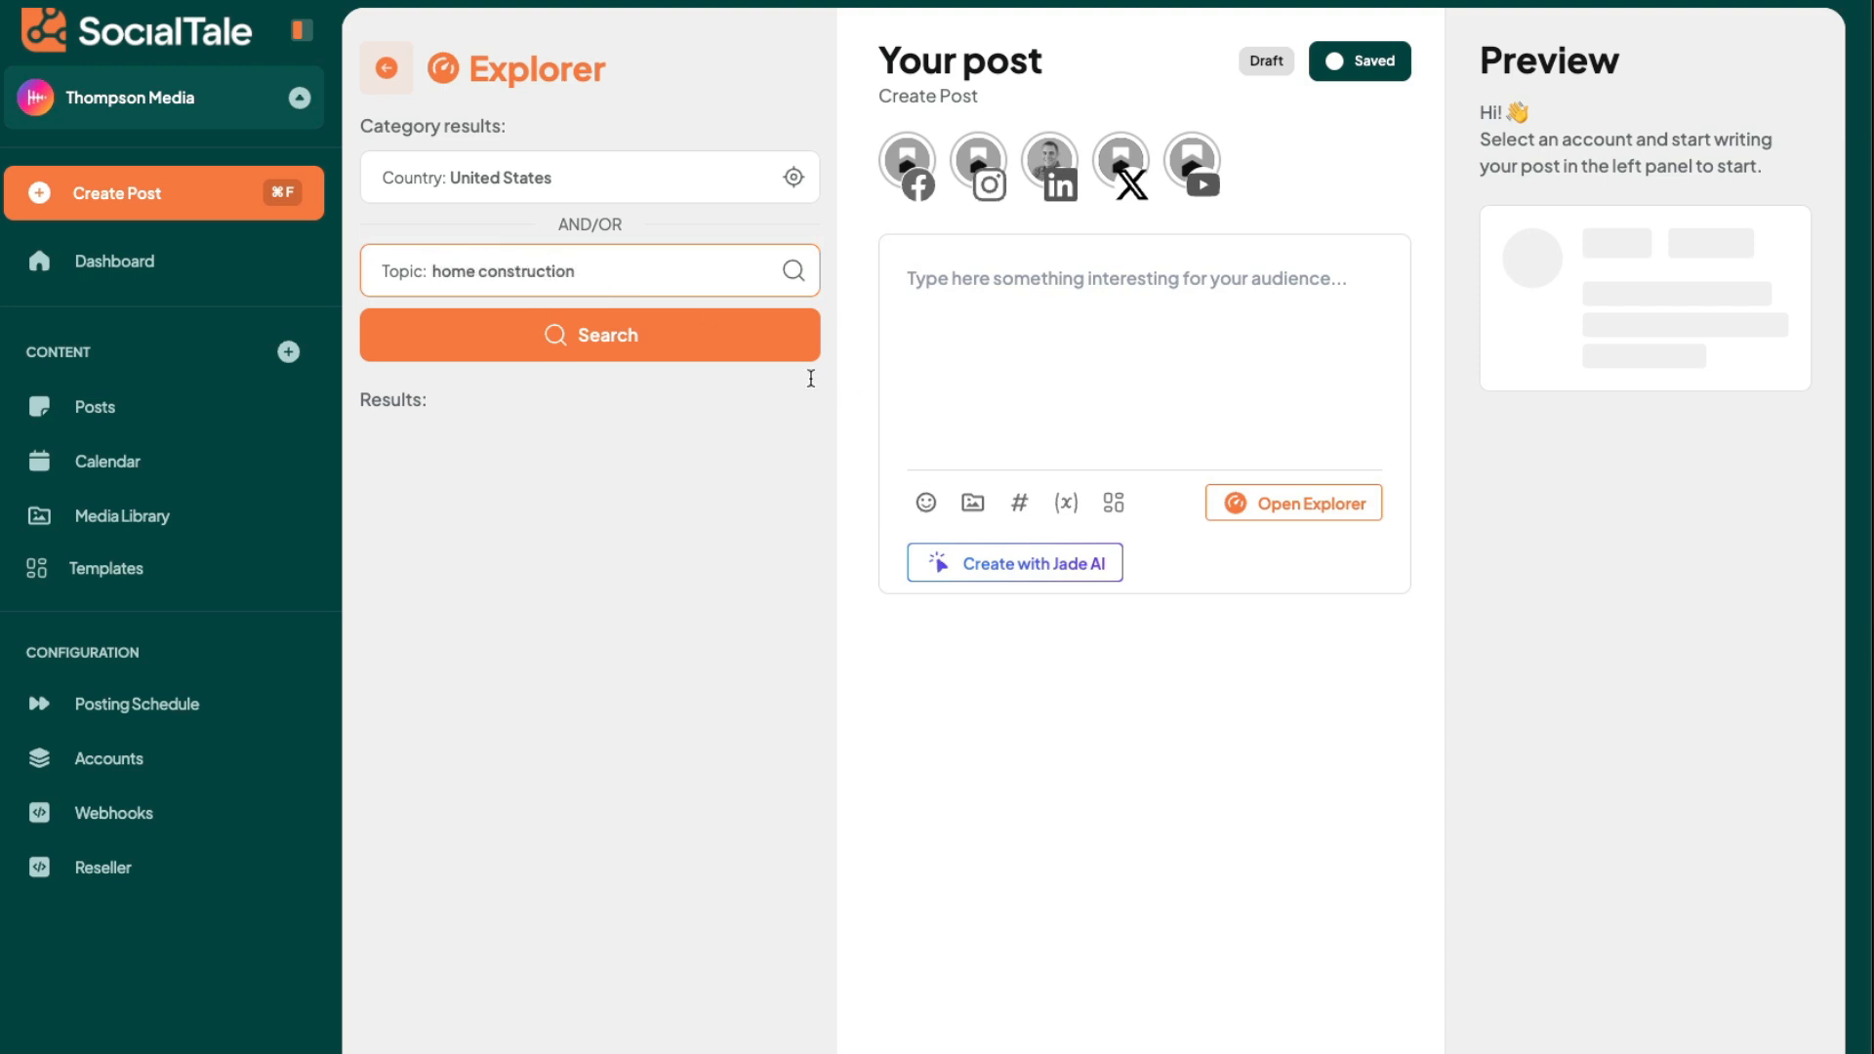
{"action": "left_click", "coordinate": [739, 346]}
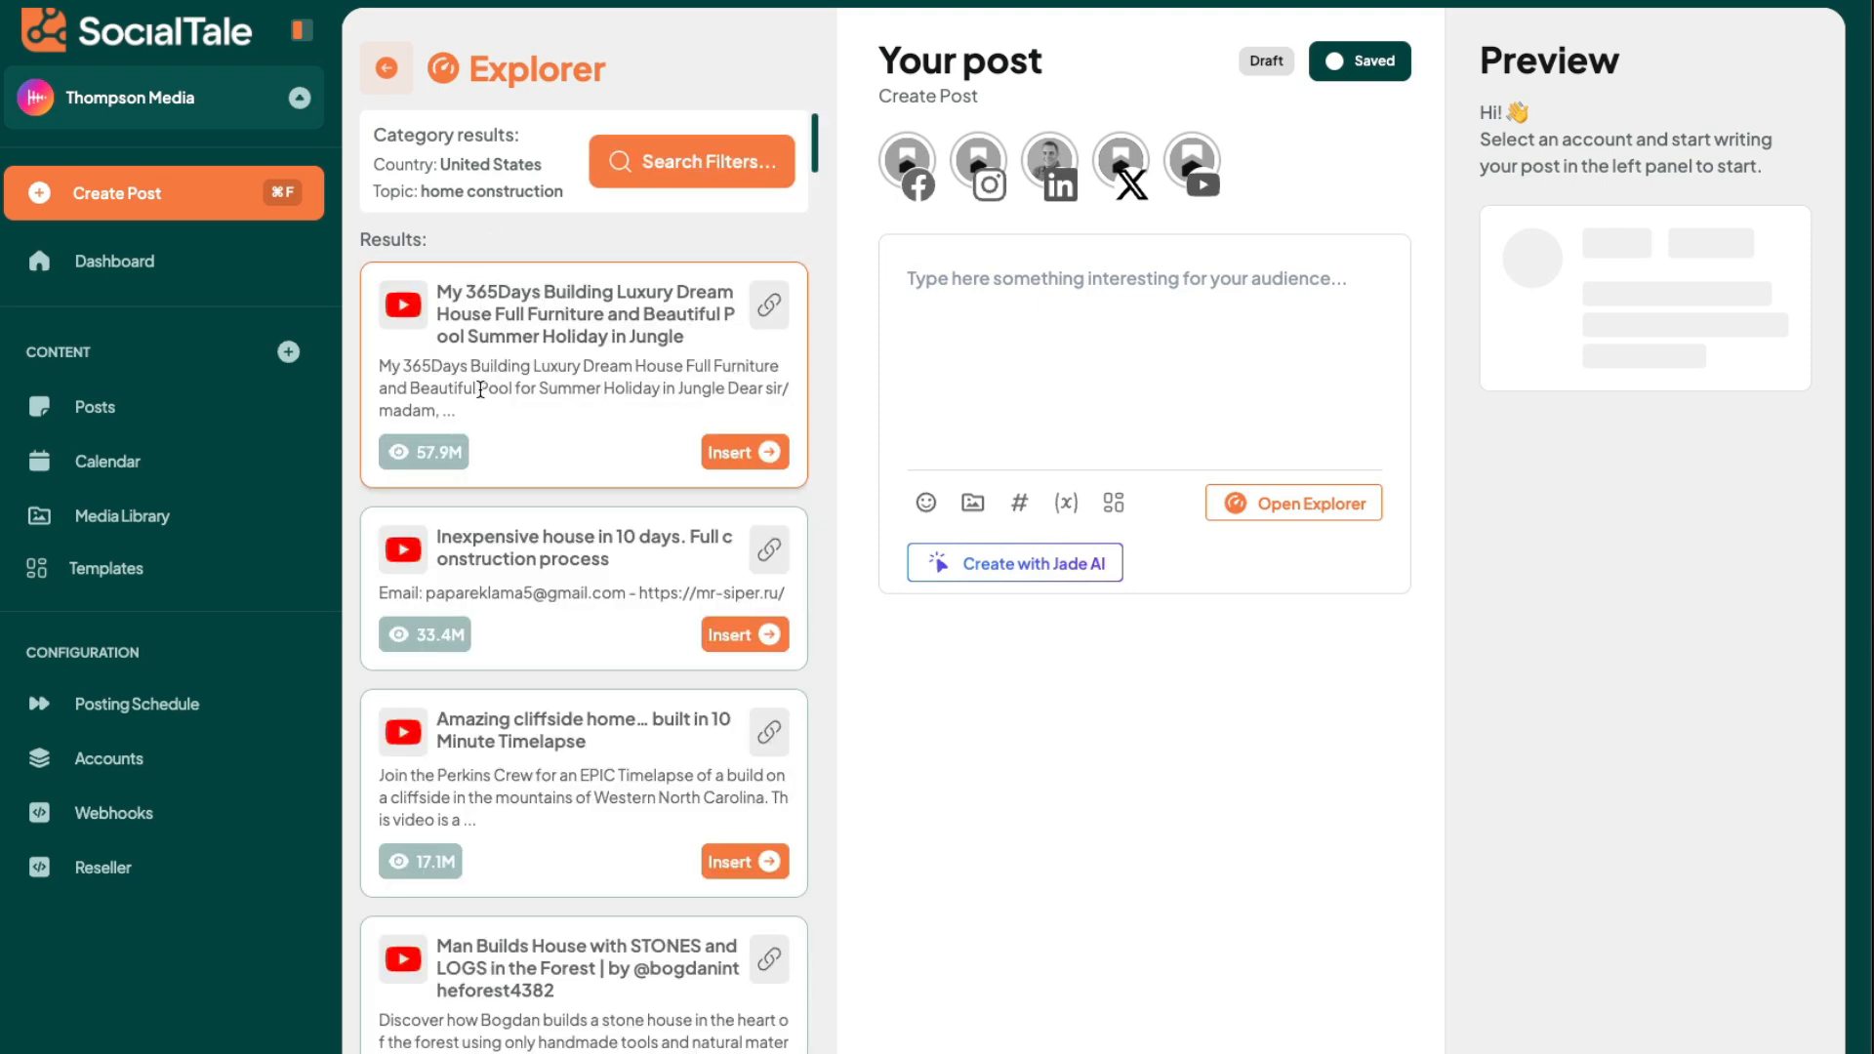
- Insert the TikTok result about the $265,000 modern contemporary home in Alton, Texas into the post
{"action": "scroll", "coordinate": [571, 400], "scroll_direction": "down", "scroll_amount": 1}
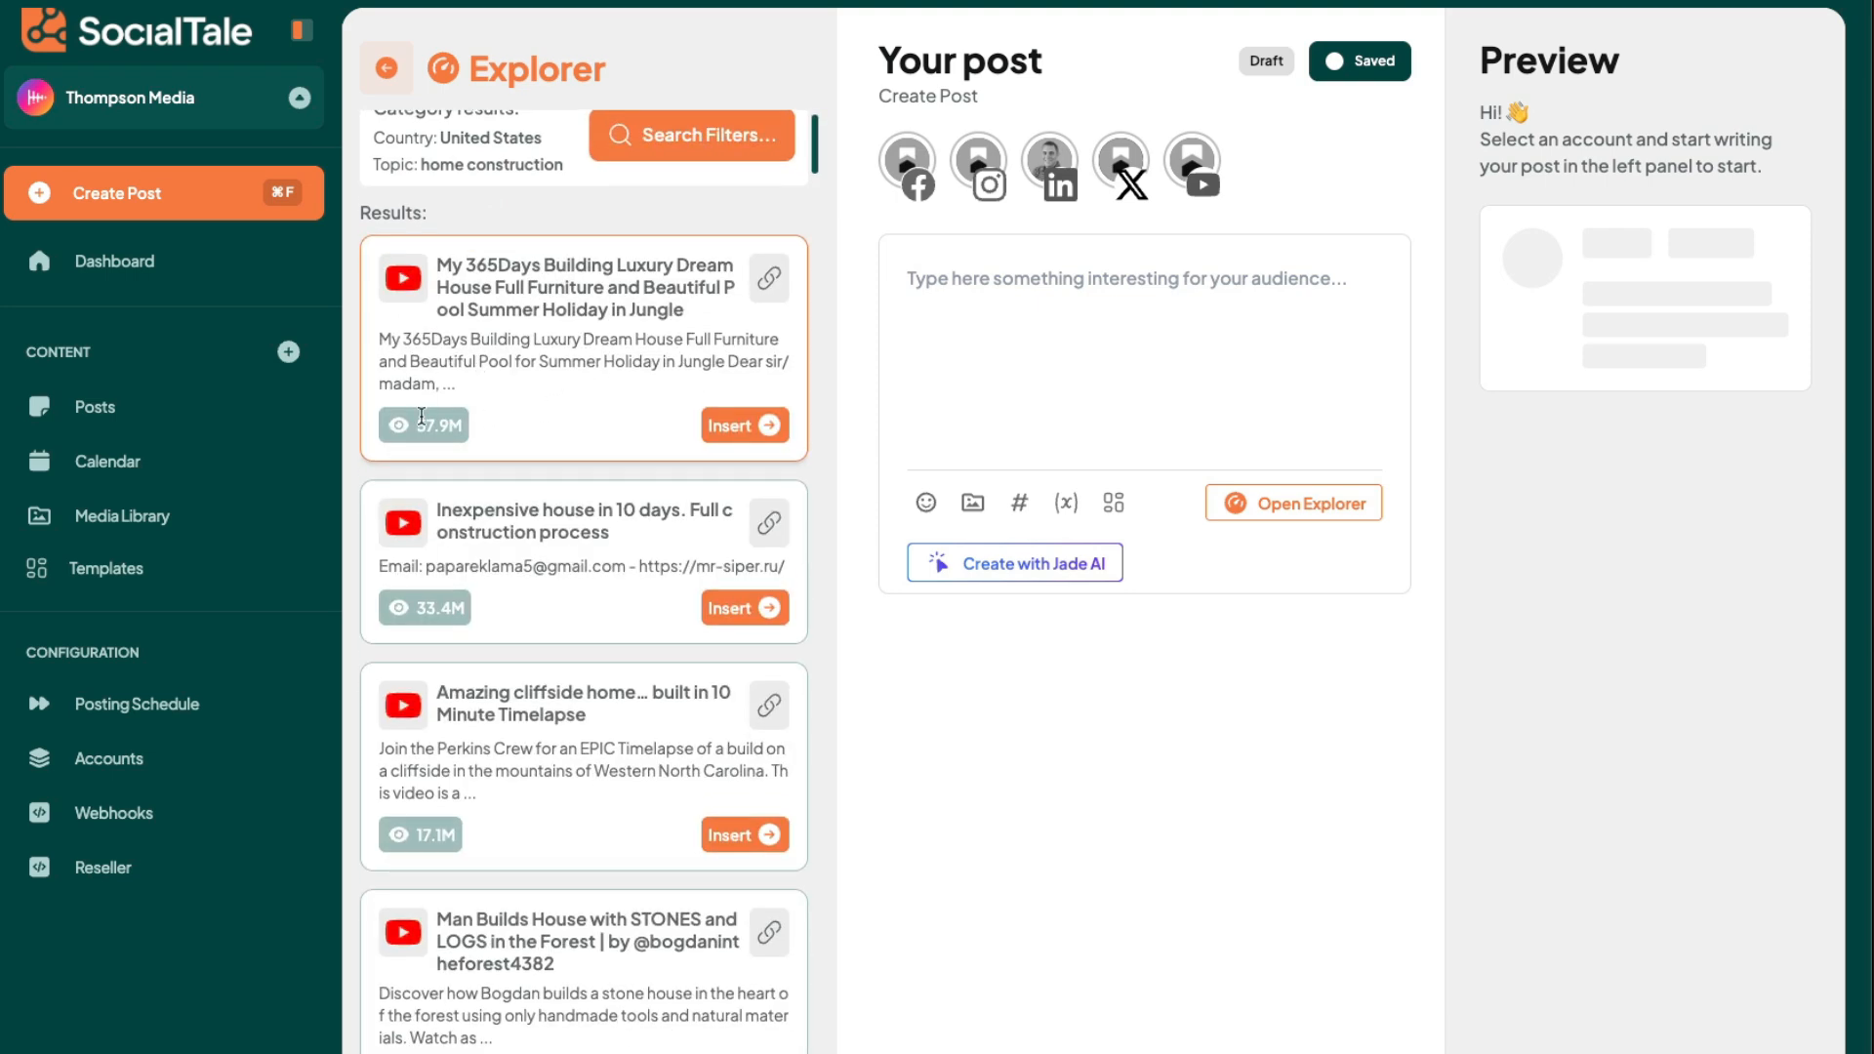
{"action": "left_click_drag", "start_coordinate": [418, 426], "coordinate": [454, 432]}
{"action": "scroll", "coordinate": [453, 433], "scroll_direction": "down", "scroll_amount": 2}
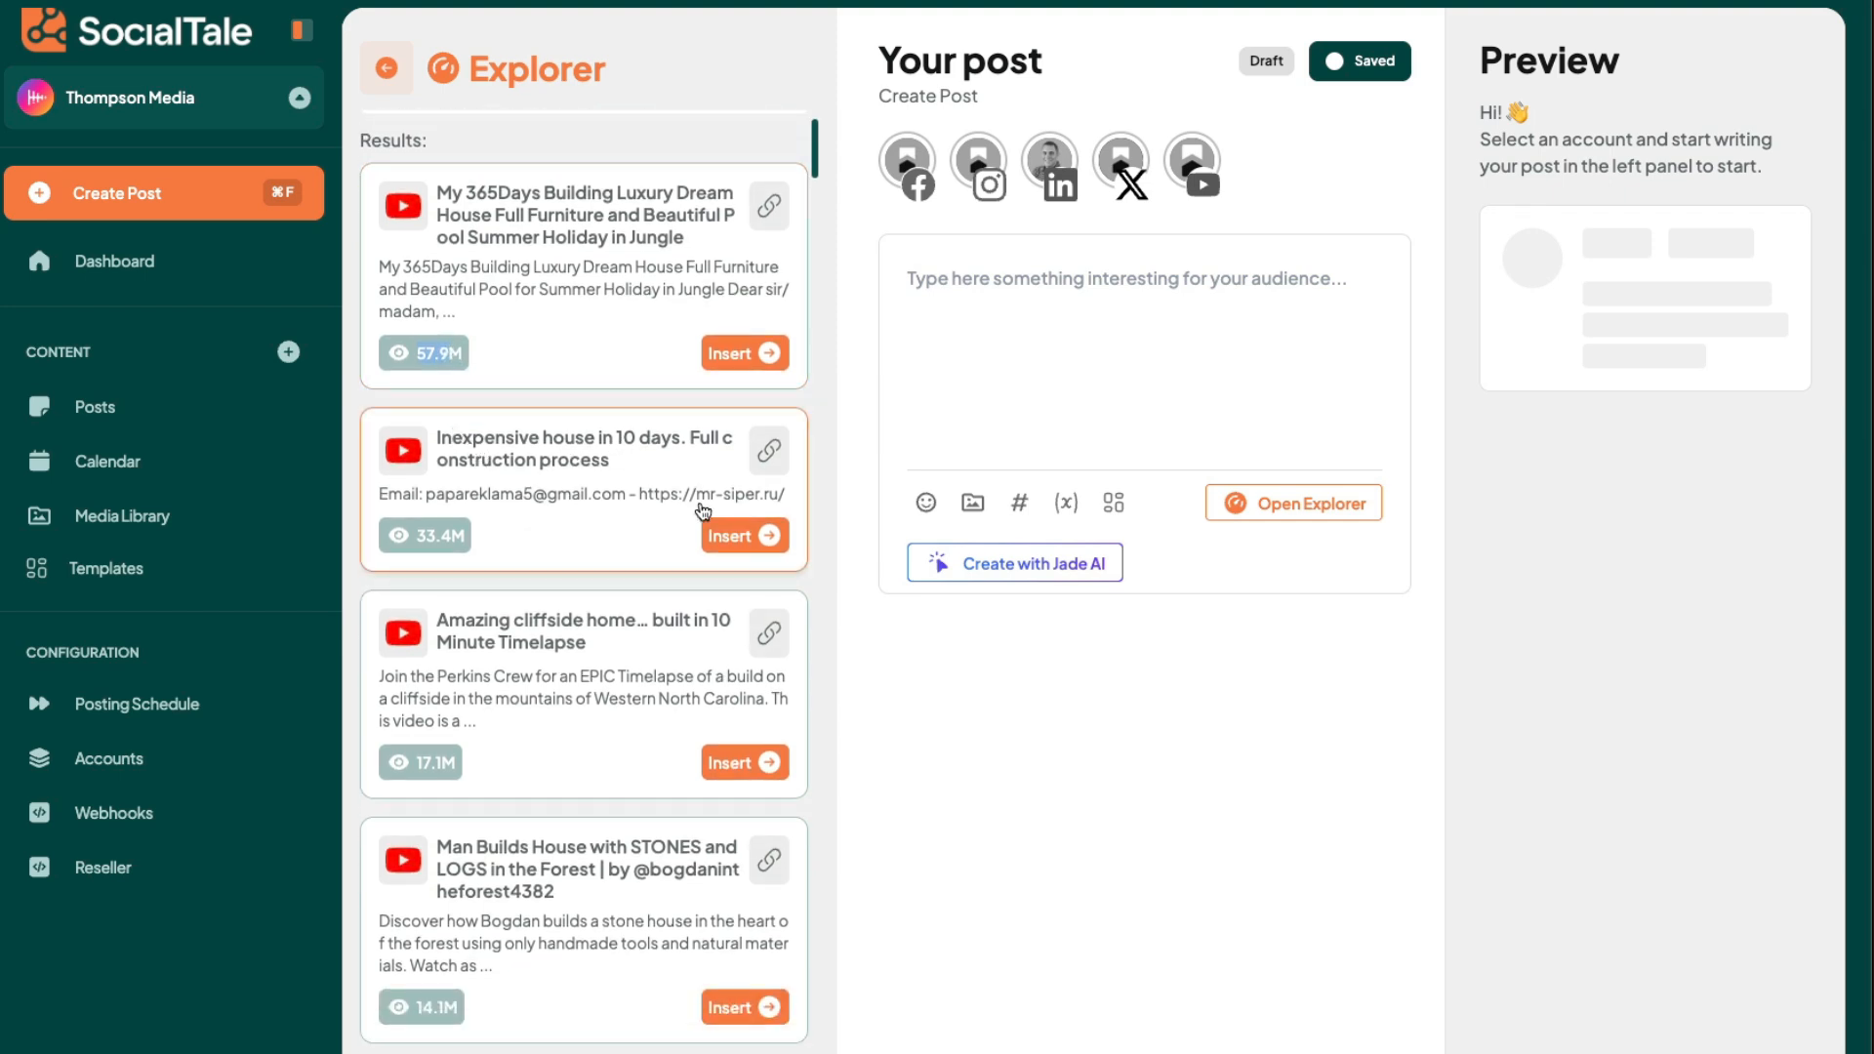
{"action": "scroll", "coordinate": [454, 549], "scroll_direction": "down", "scroll_amount": 4}
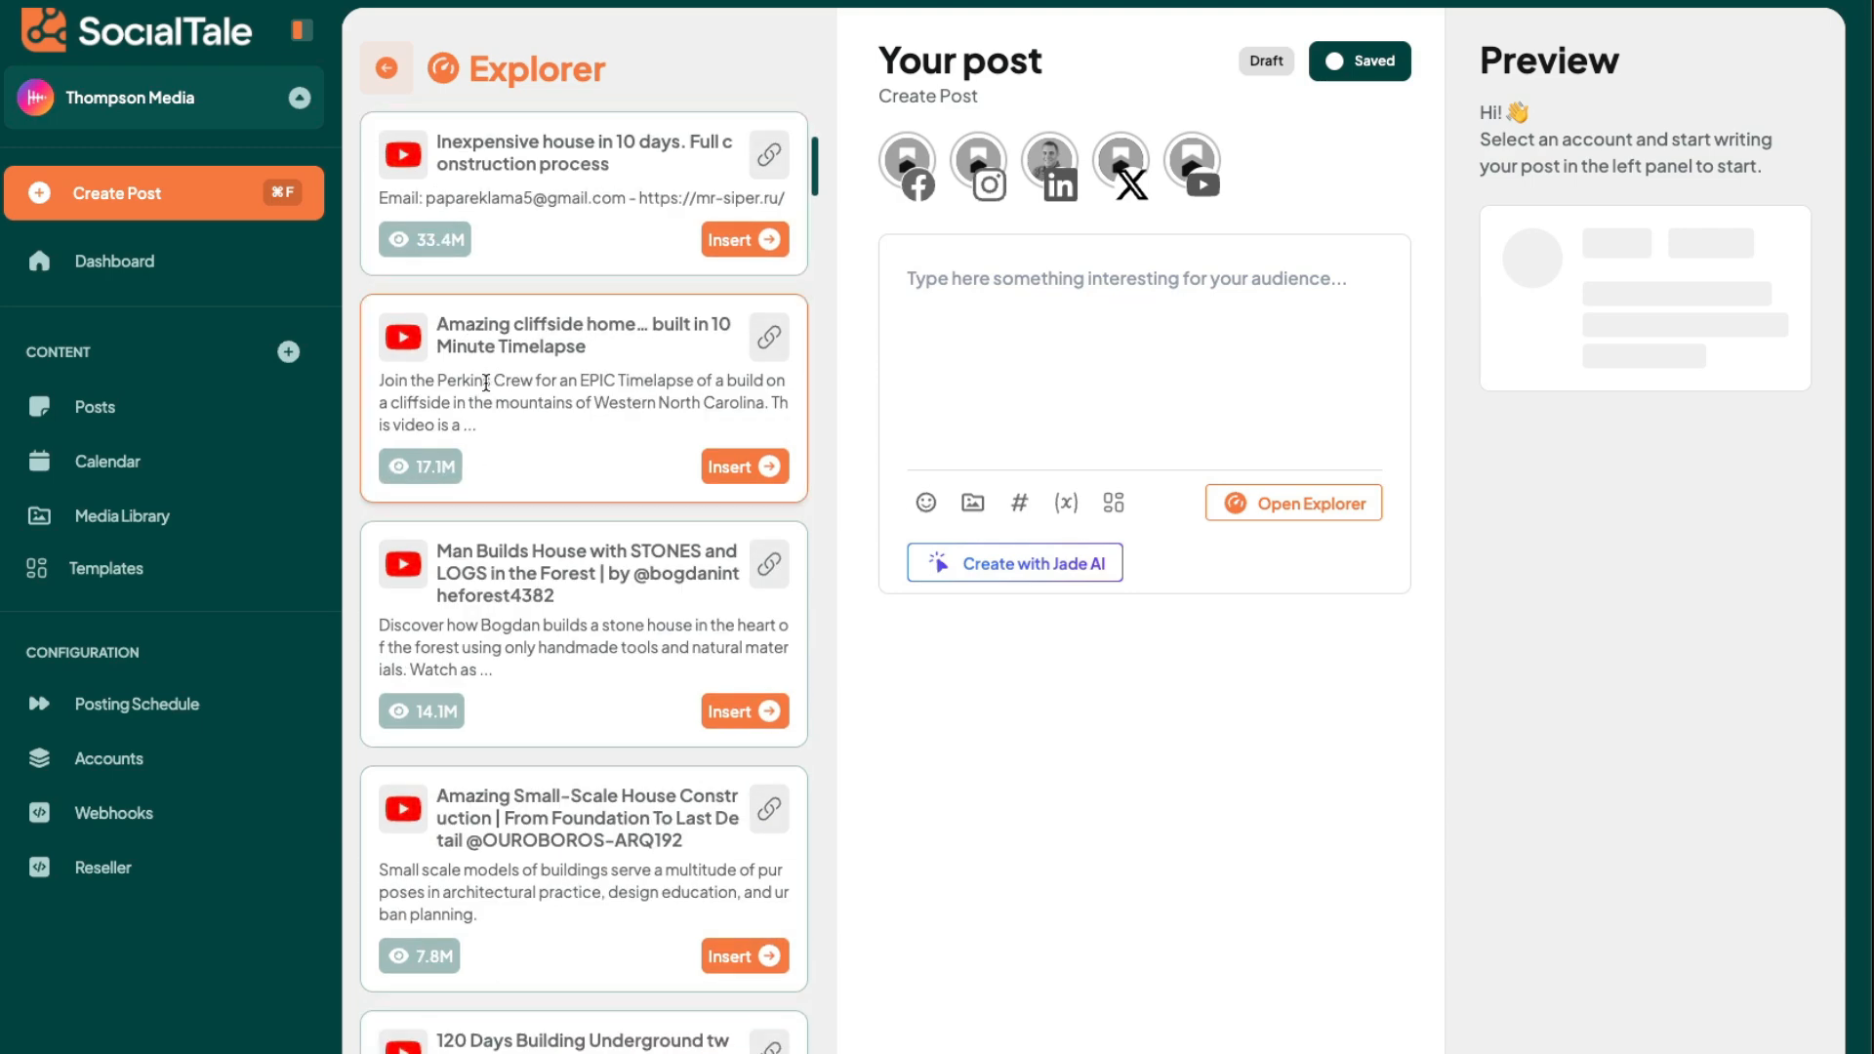
{"action": "scroll", "coordinate": [498, 467], "scroll_direction": "down", "scroll_amount": 8}
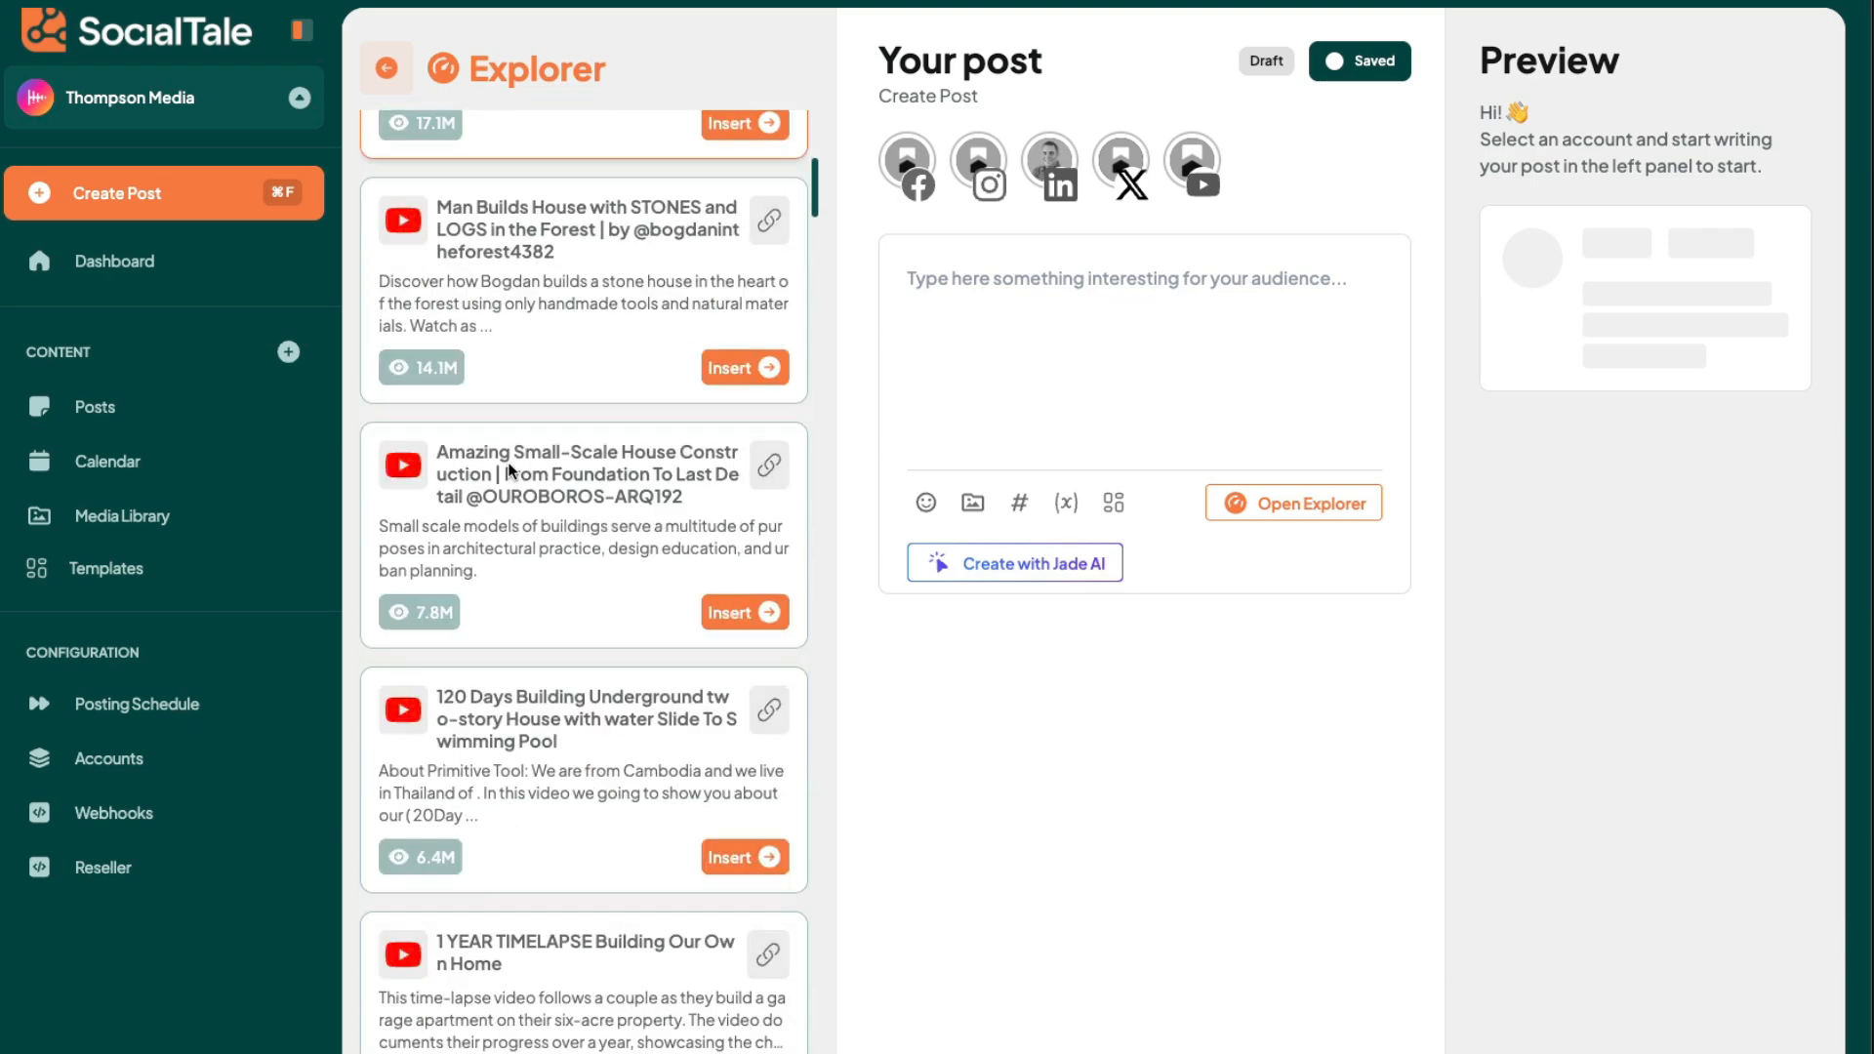
{"action": "scroll", "coordinate": [507, 462], "scroll_direction": "down", "scroll_amount": 13}
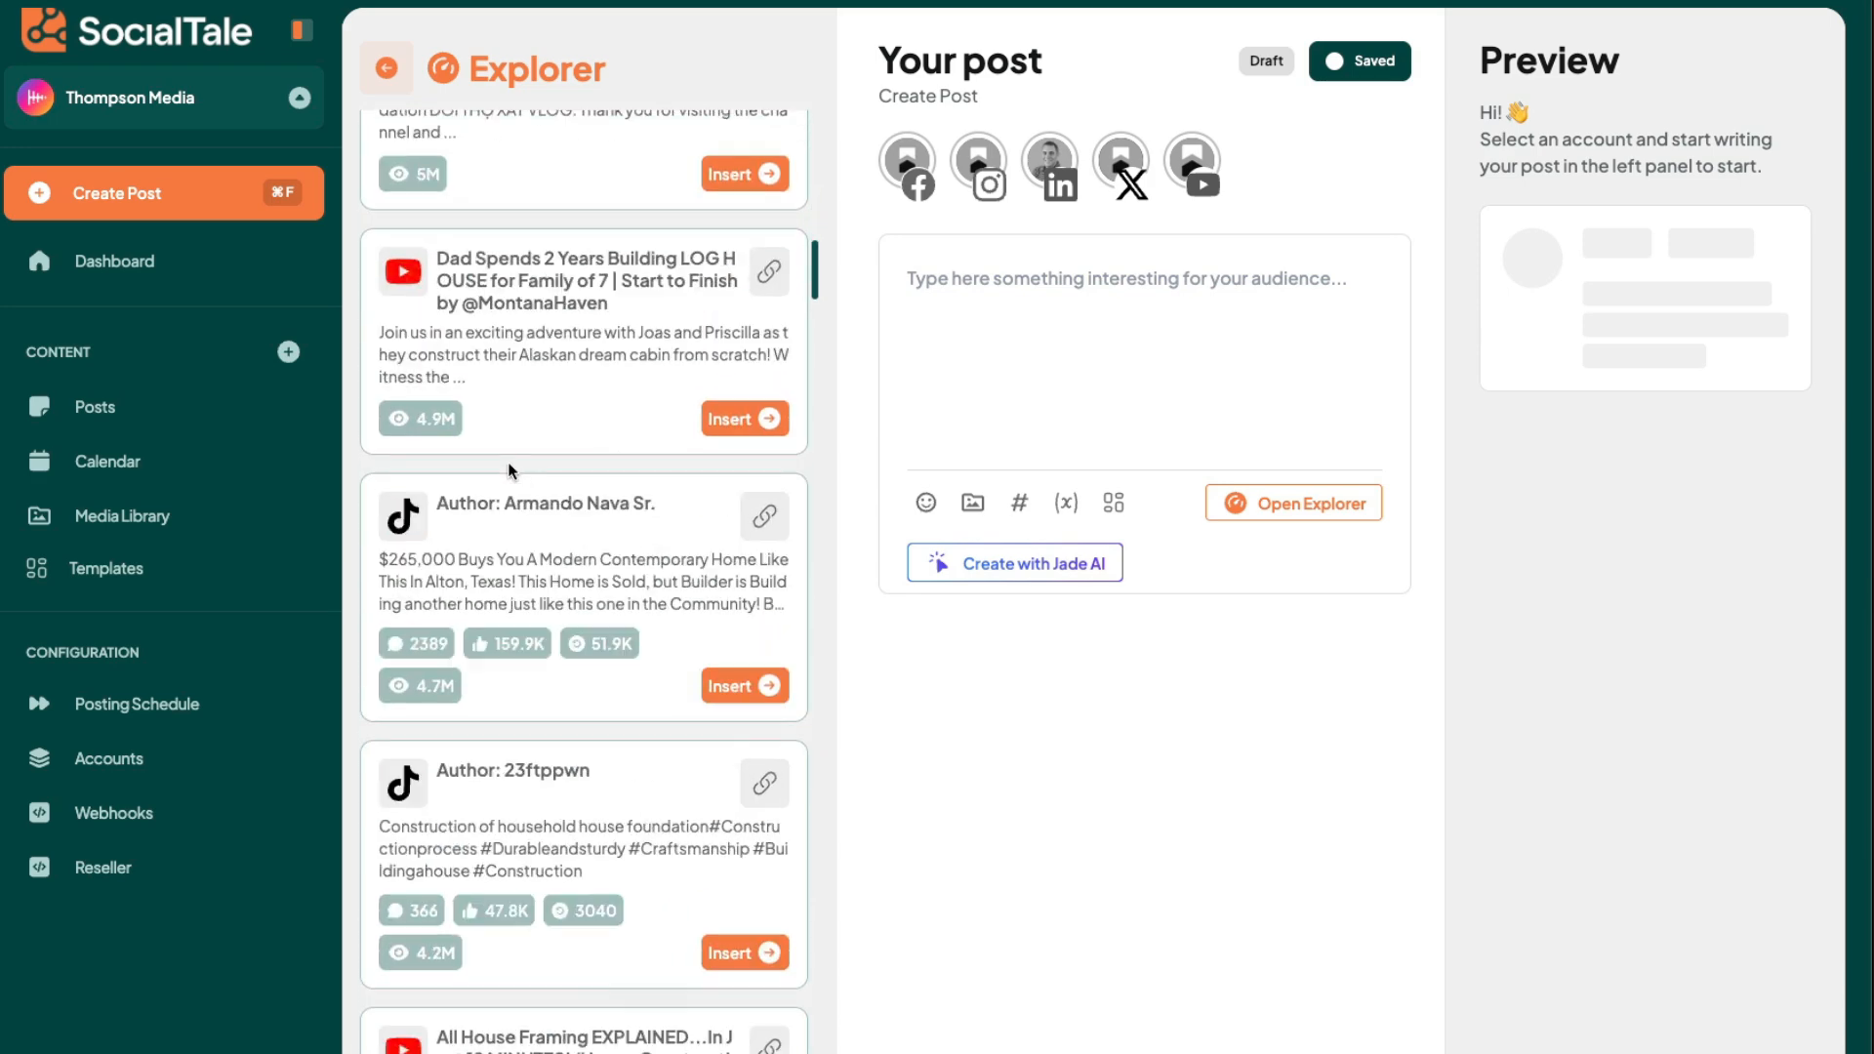
{"action": "scroll", "coordinate": [507, 463], "scroll_direction": "up", "scroll_amount": 5}
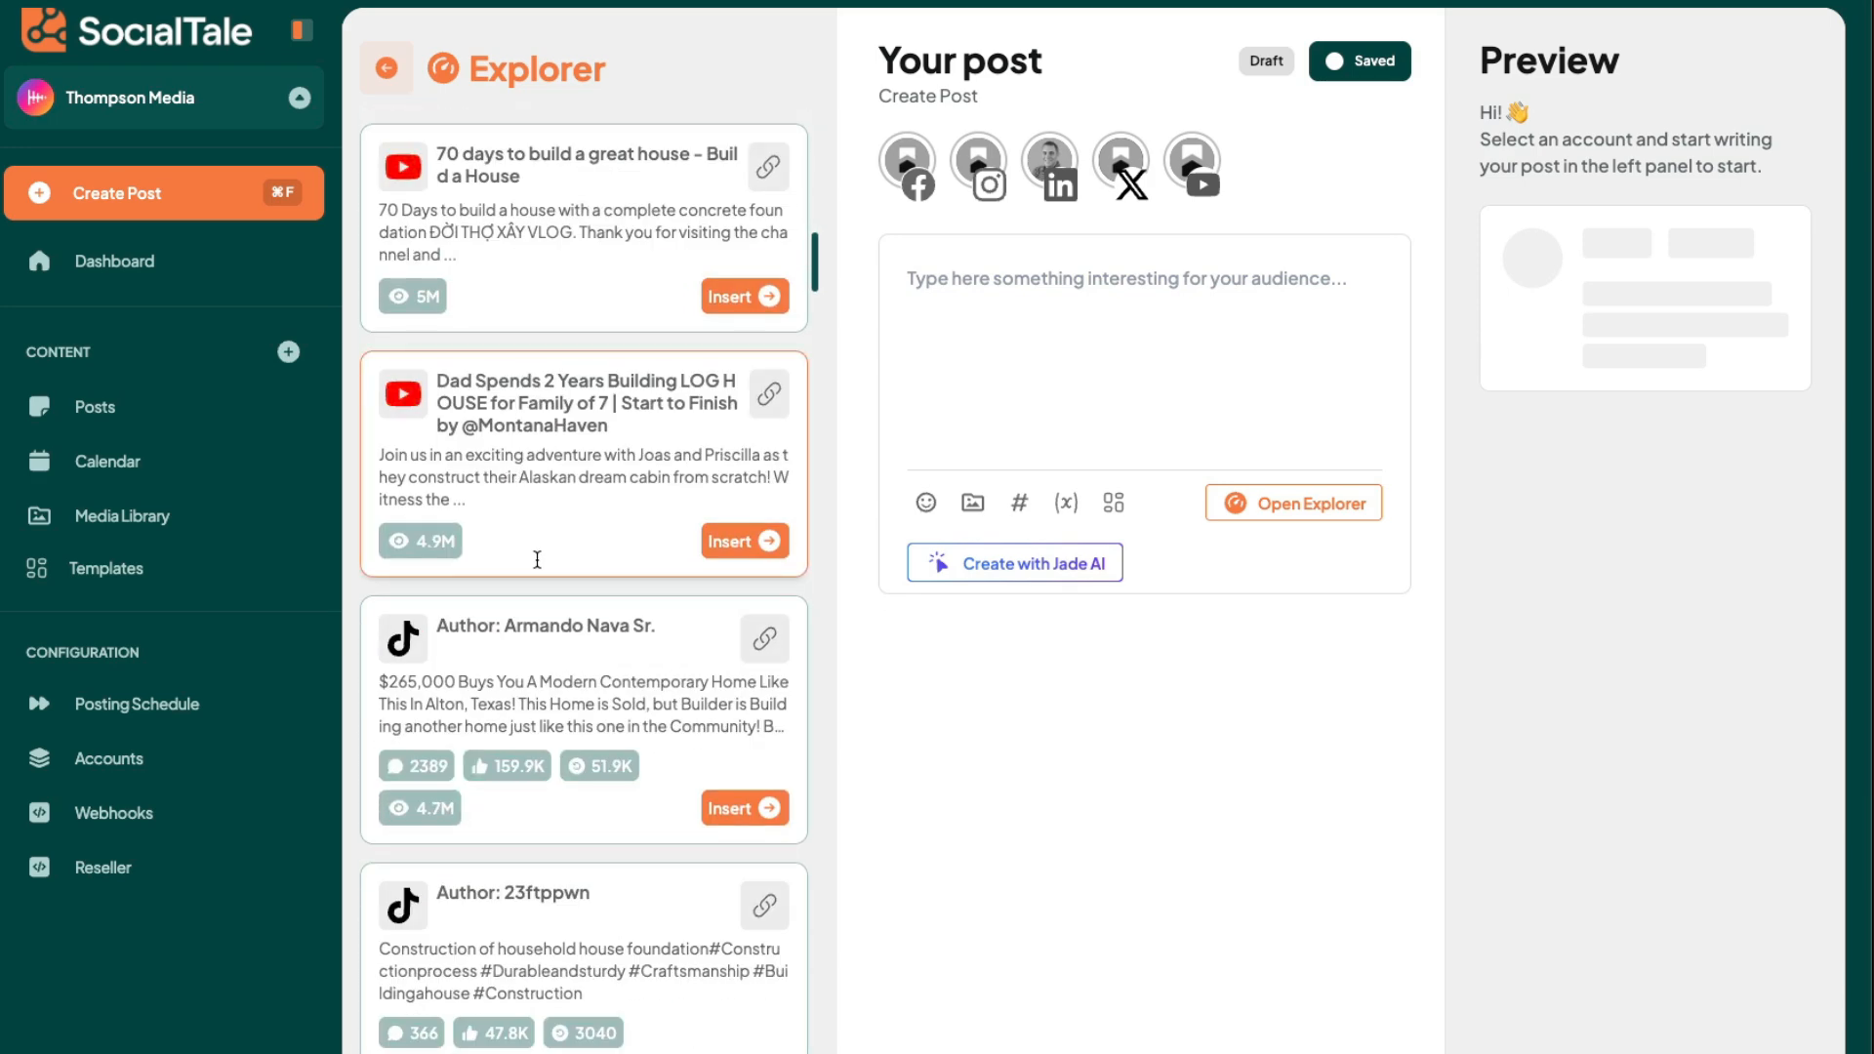
{"action": "left_click", "coordinate": [747, 806]}
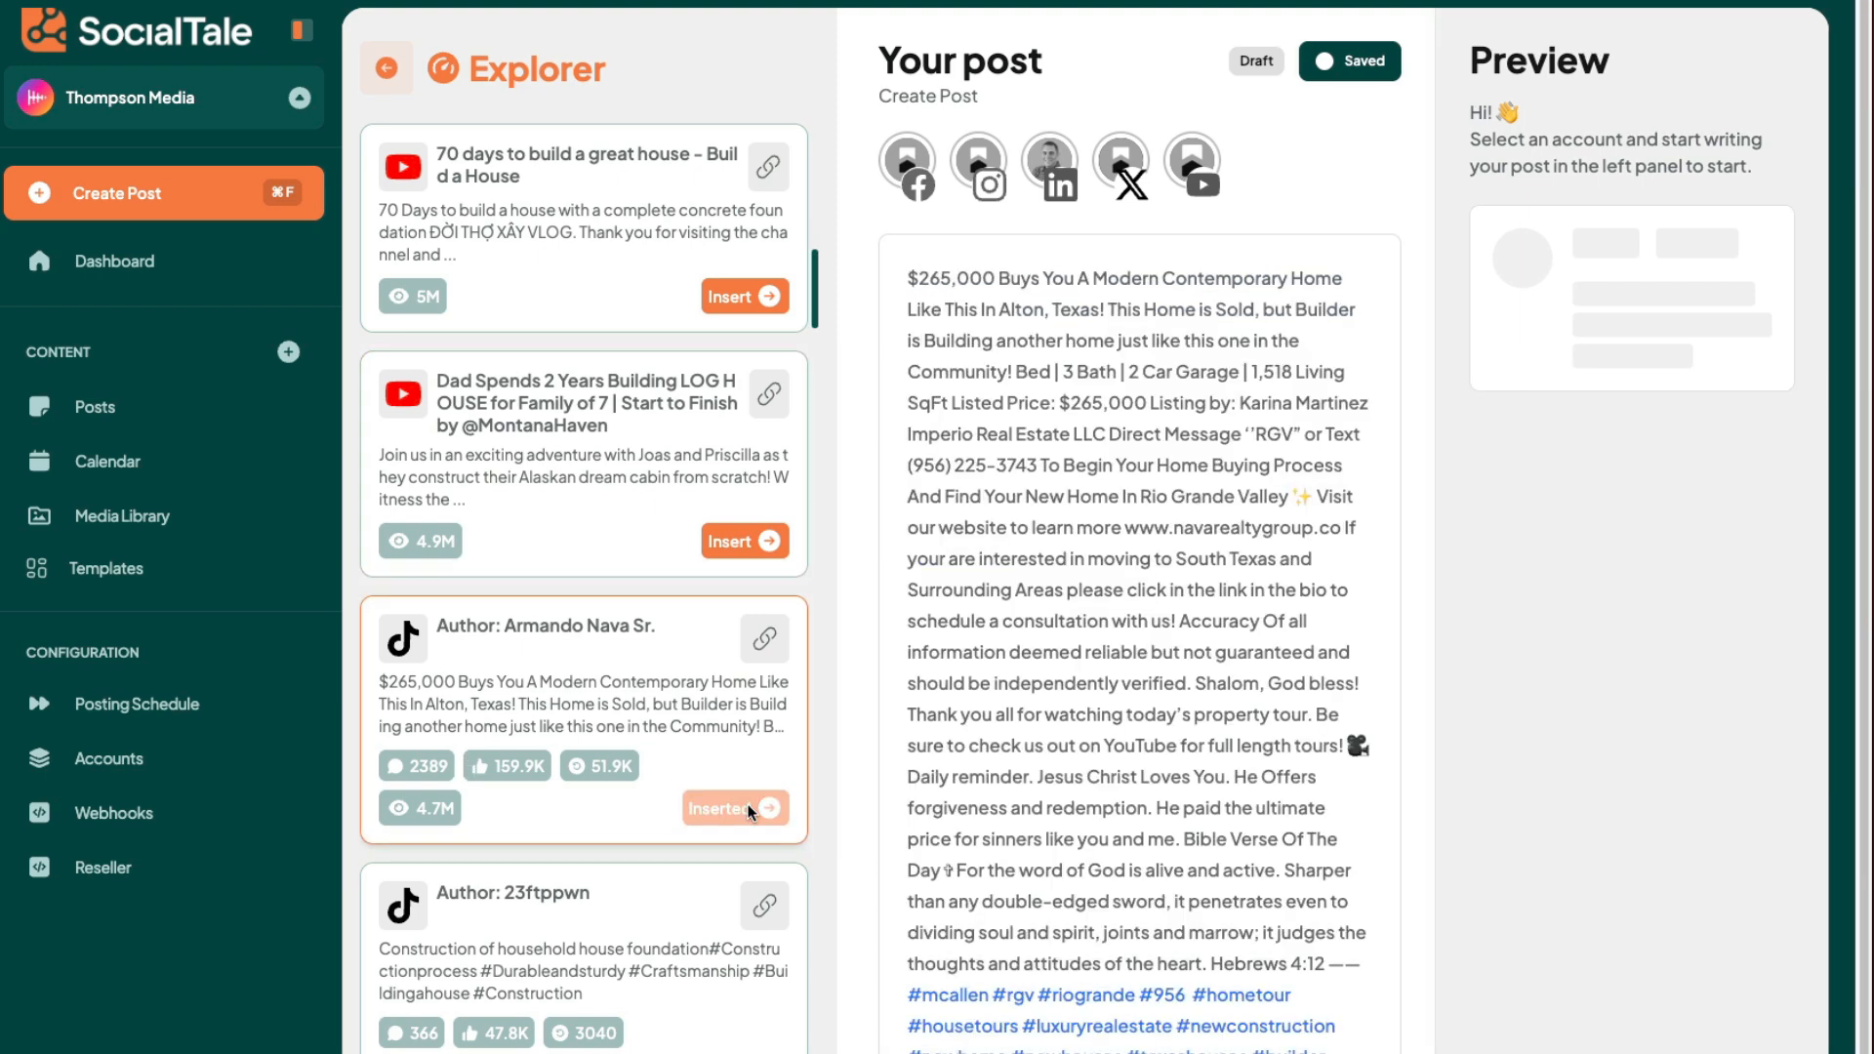
{"action": "left_click_drag", "start_coordinate": [947, 278], "coordinate": [1362, 952]}
{"action": "left_click", "coordinate": [1364, 963]}
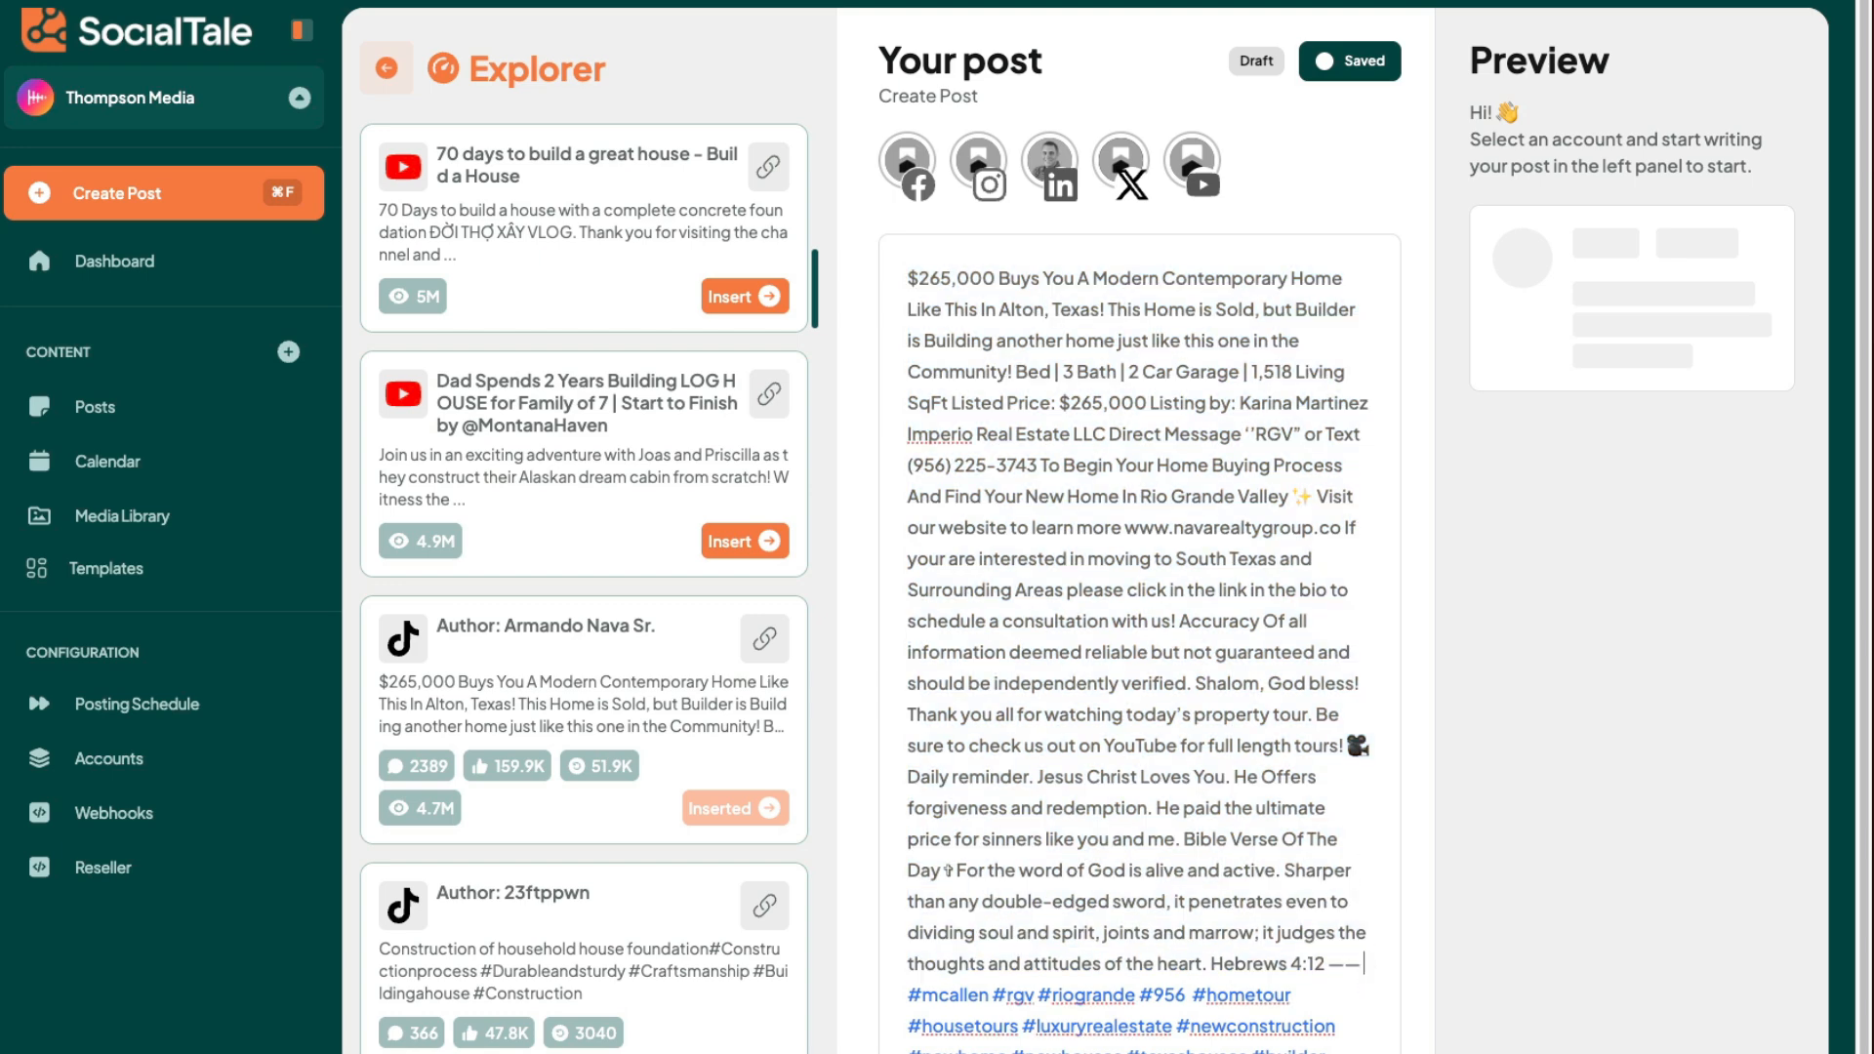
- Replace the post text with the TikTok result that reads "Home construction" followed by #construction and #newhome hashtags
{"action": "scroll", "coordinate": [1118, 716], "scroll_direction": "down", "scroll_amount": 2}
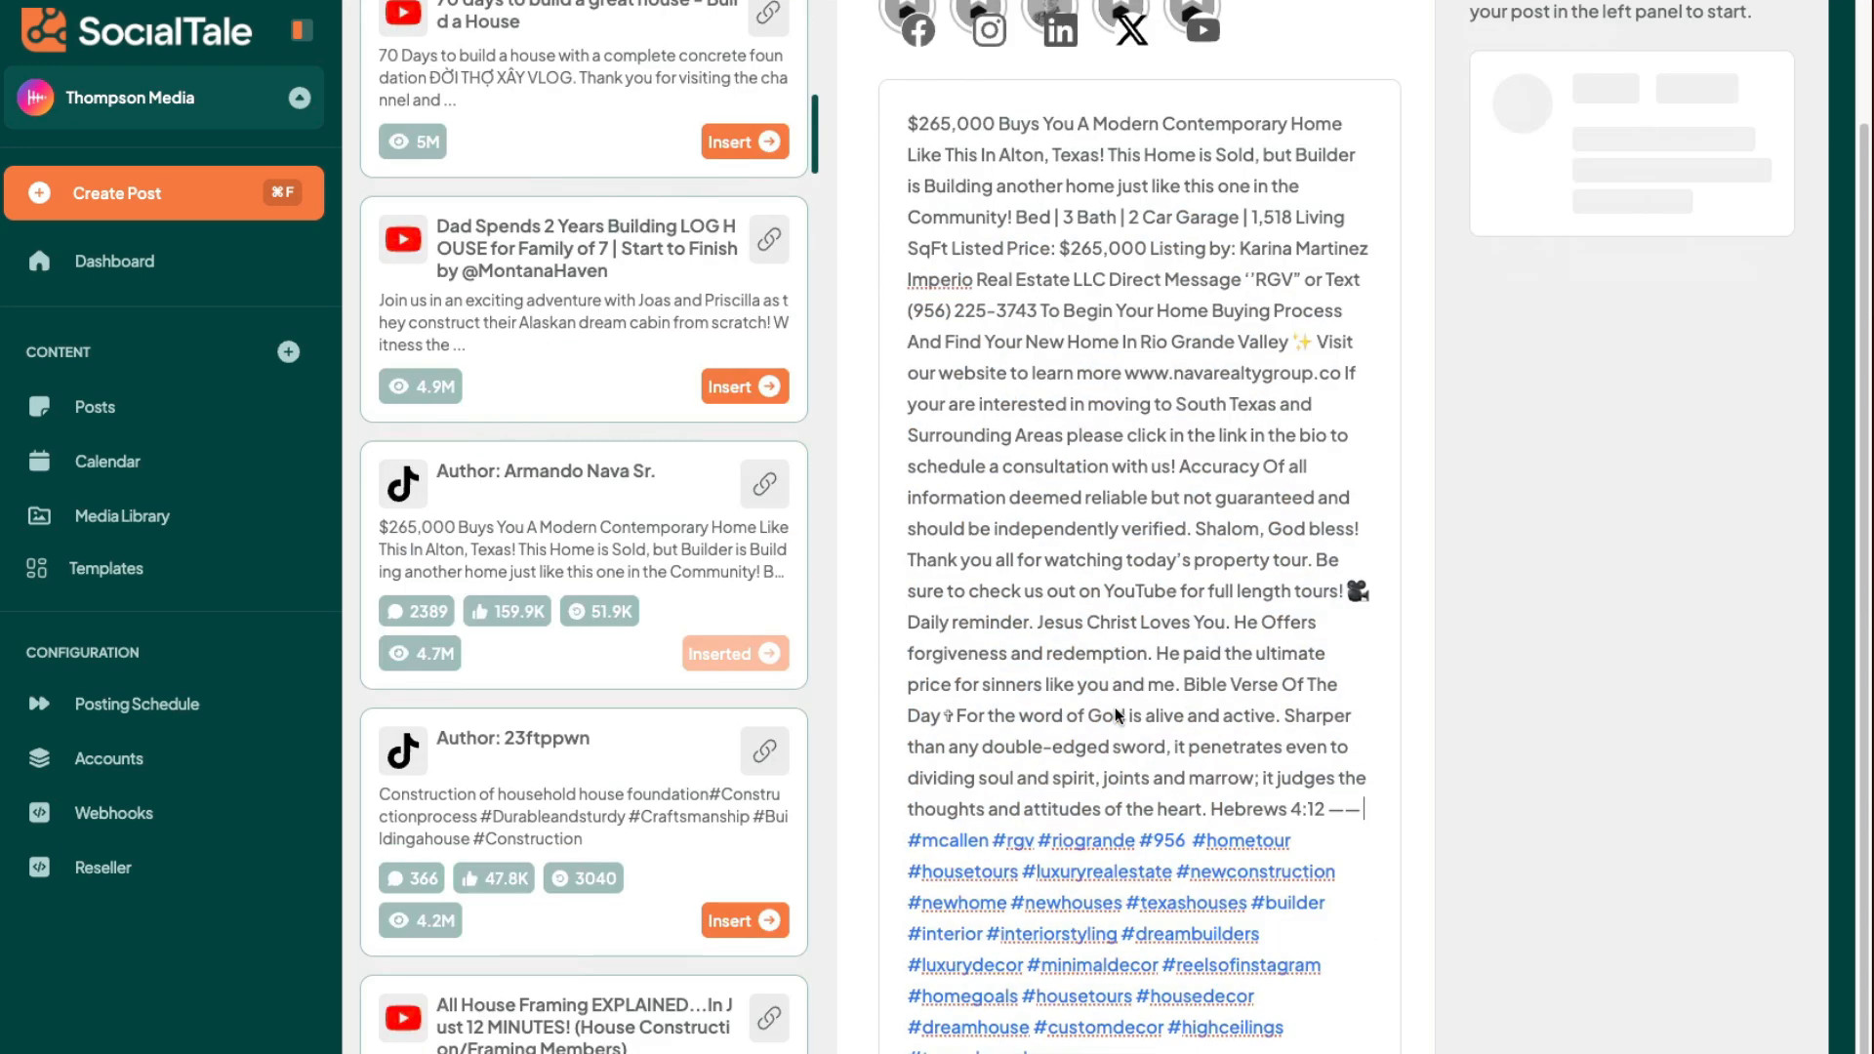
{"action": "scroll", "coordinate": [554, 786], "scroll_direction": "down", "scroll_amount": 4}
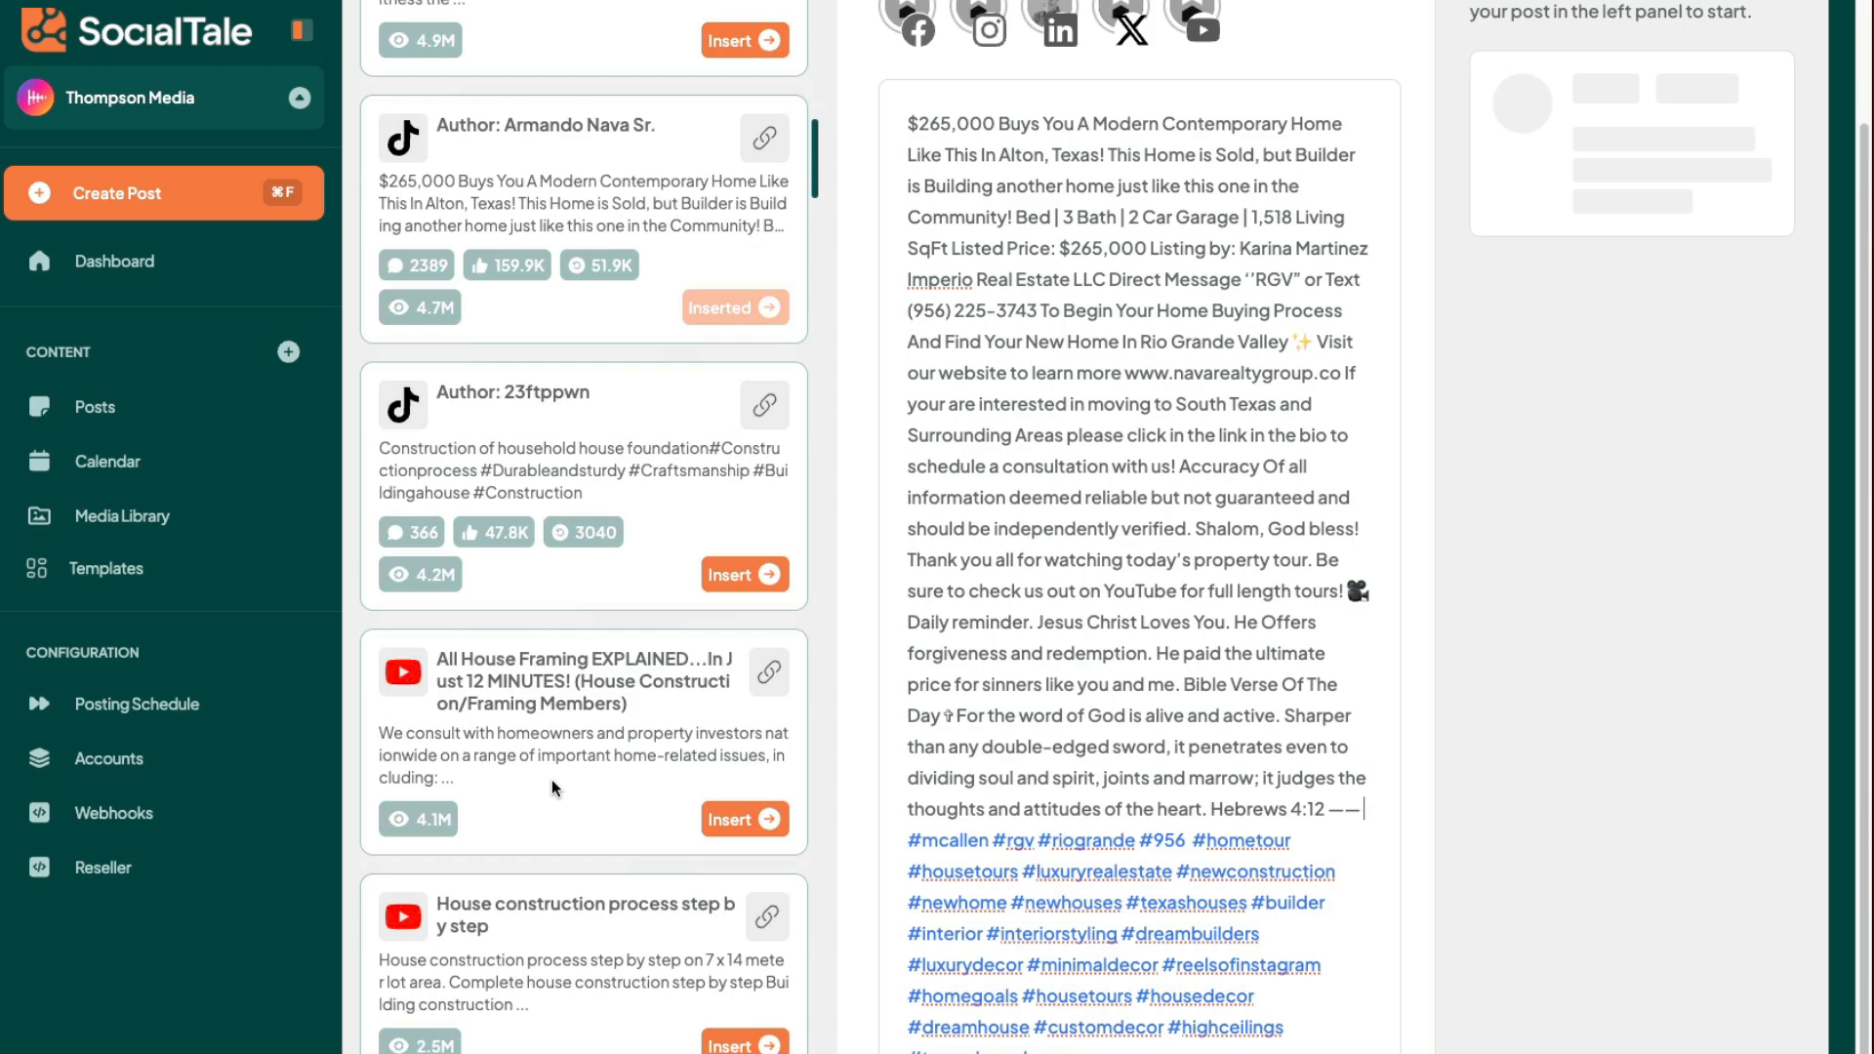
{"action": "scroll", "coordinate": [555, 786], "scroll_direction": "down", "scroll_amount": 20}
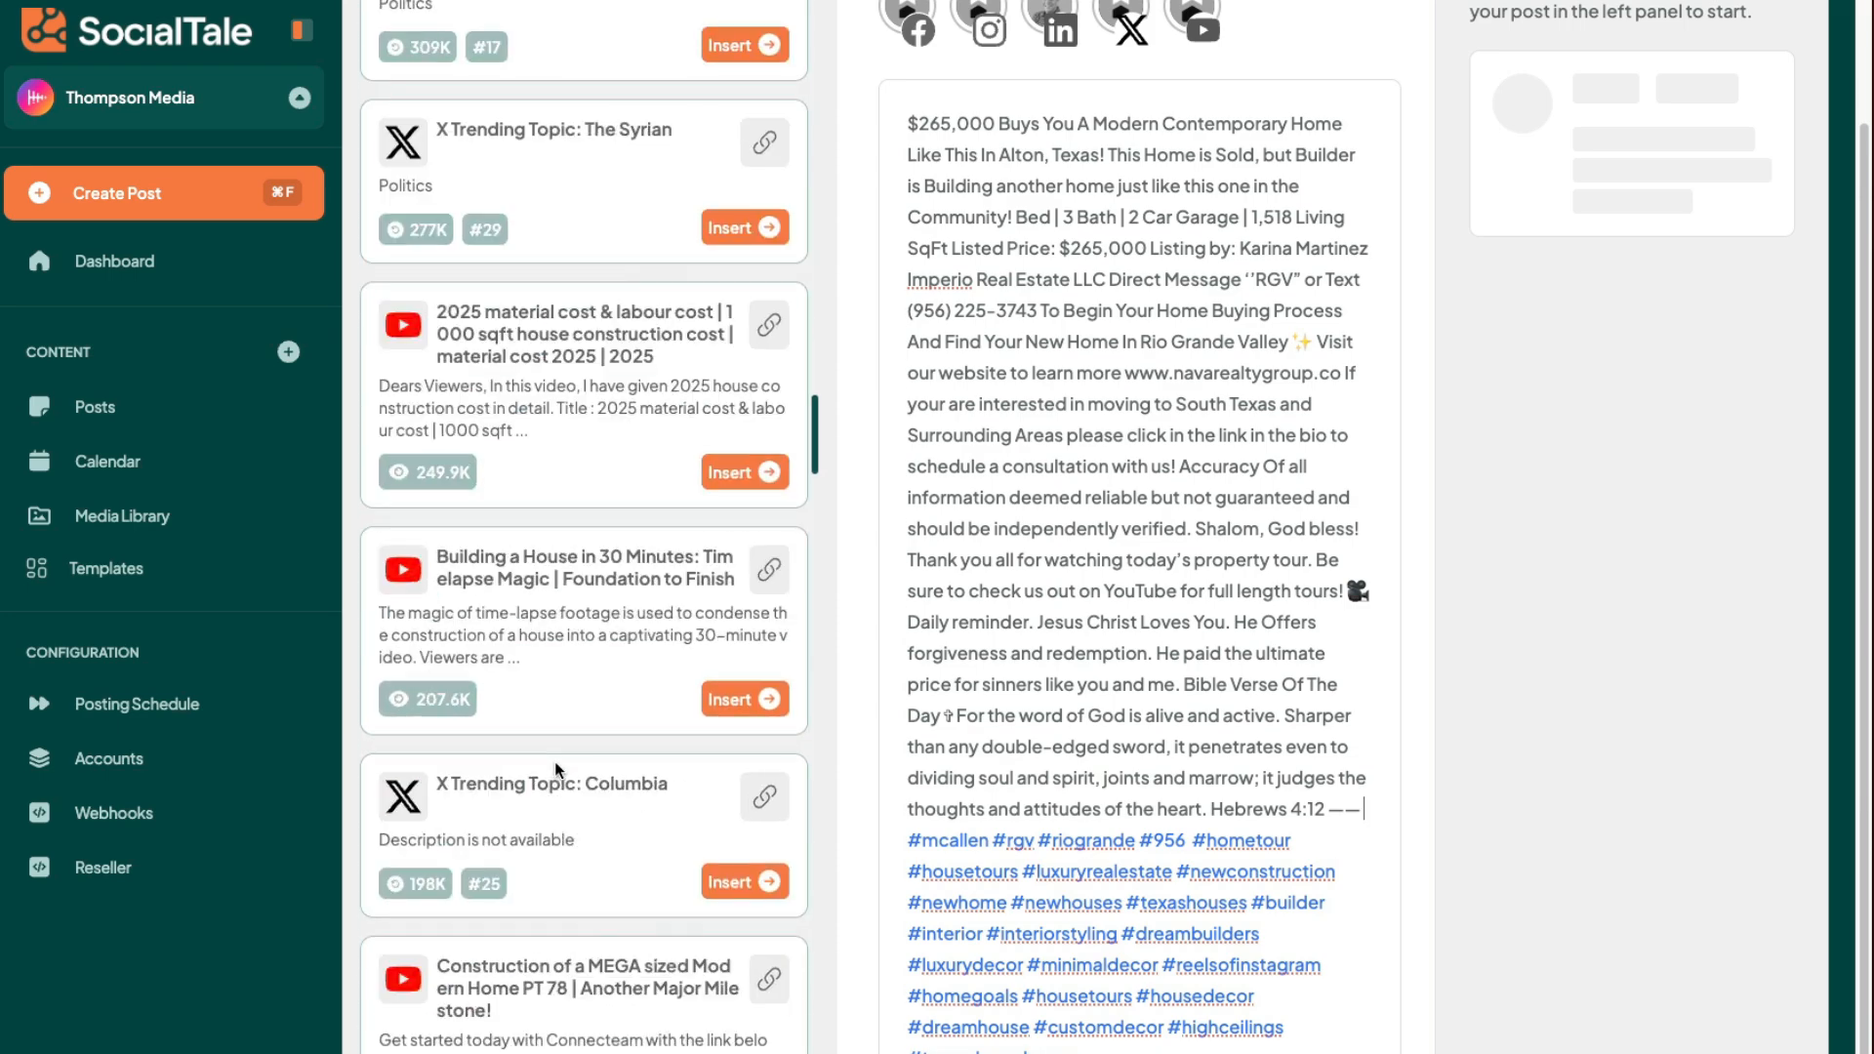
{"action": "scroll", "coordinate": [556, 770], "scroll_direction": "down", "scroll_amount": 20}
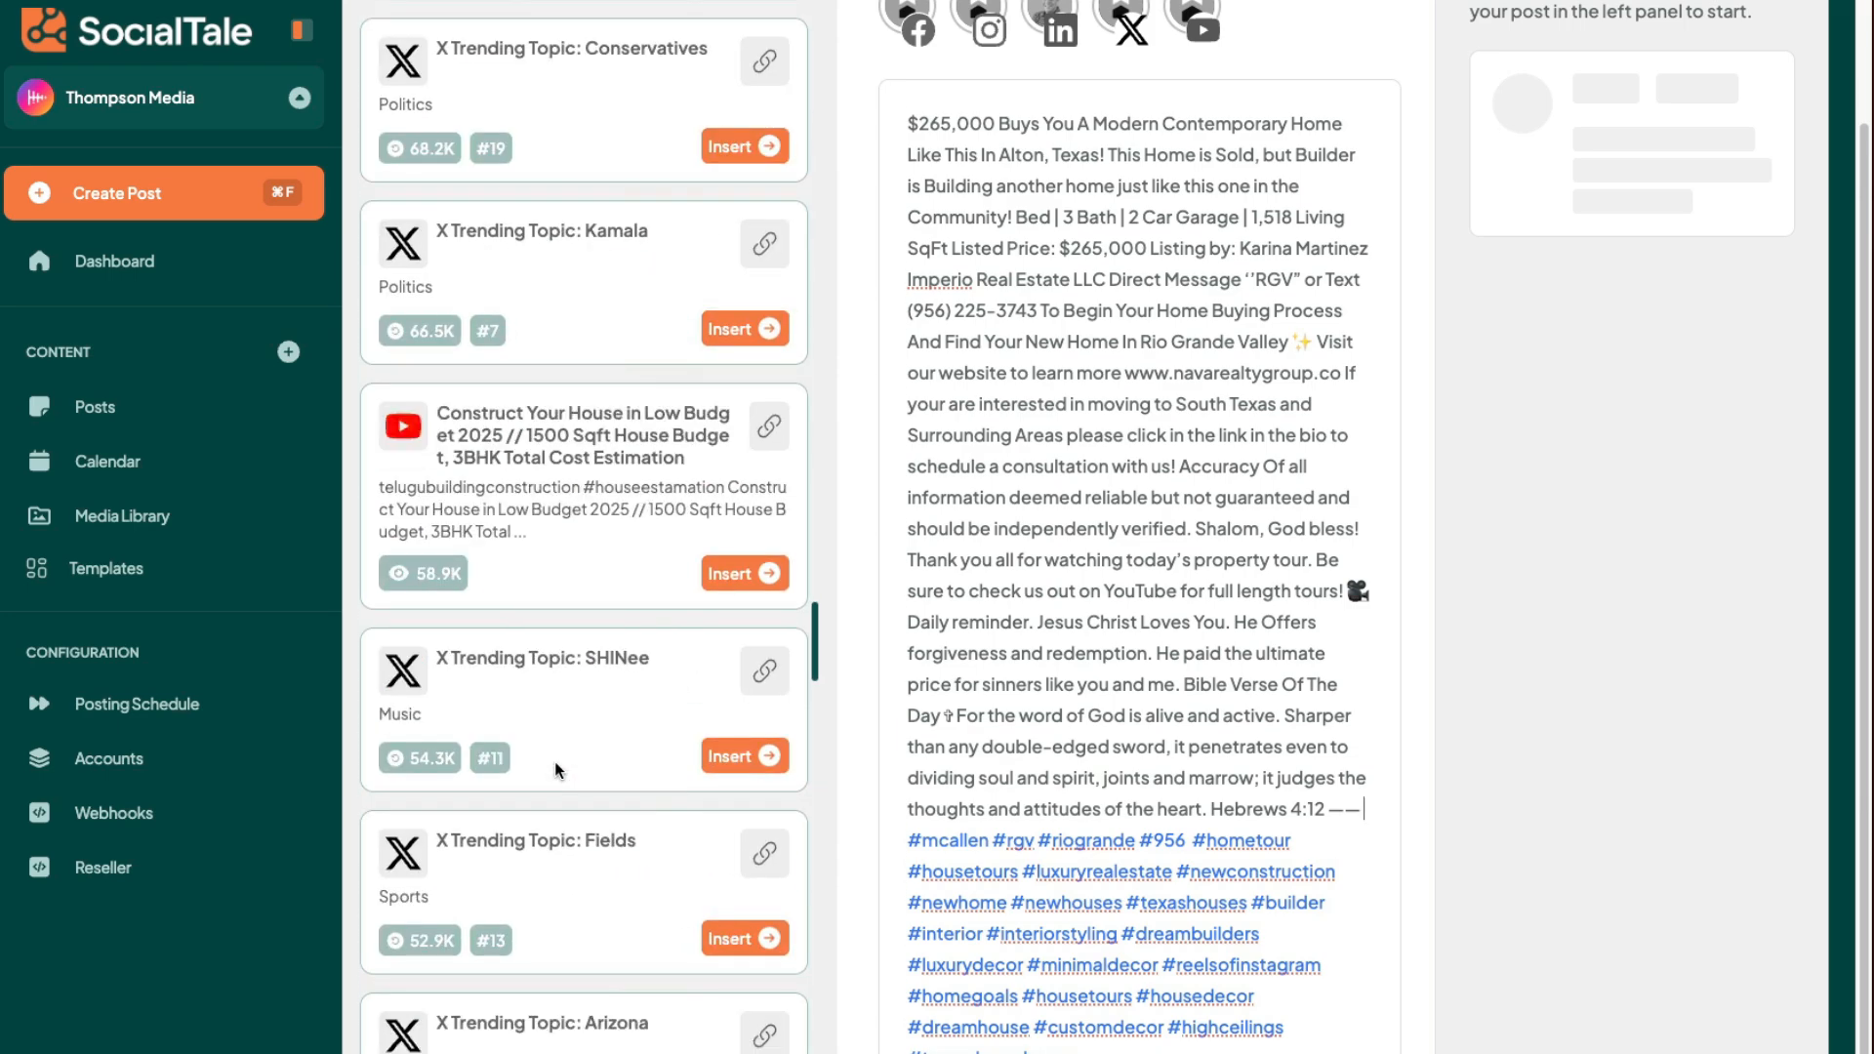
{"action": "scroll", "coordinate": [556, 770], "scroll_direction": "down", "scroll_amount": 15}
{"action": "left_click", "coordinate": [760, 411]}
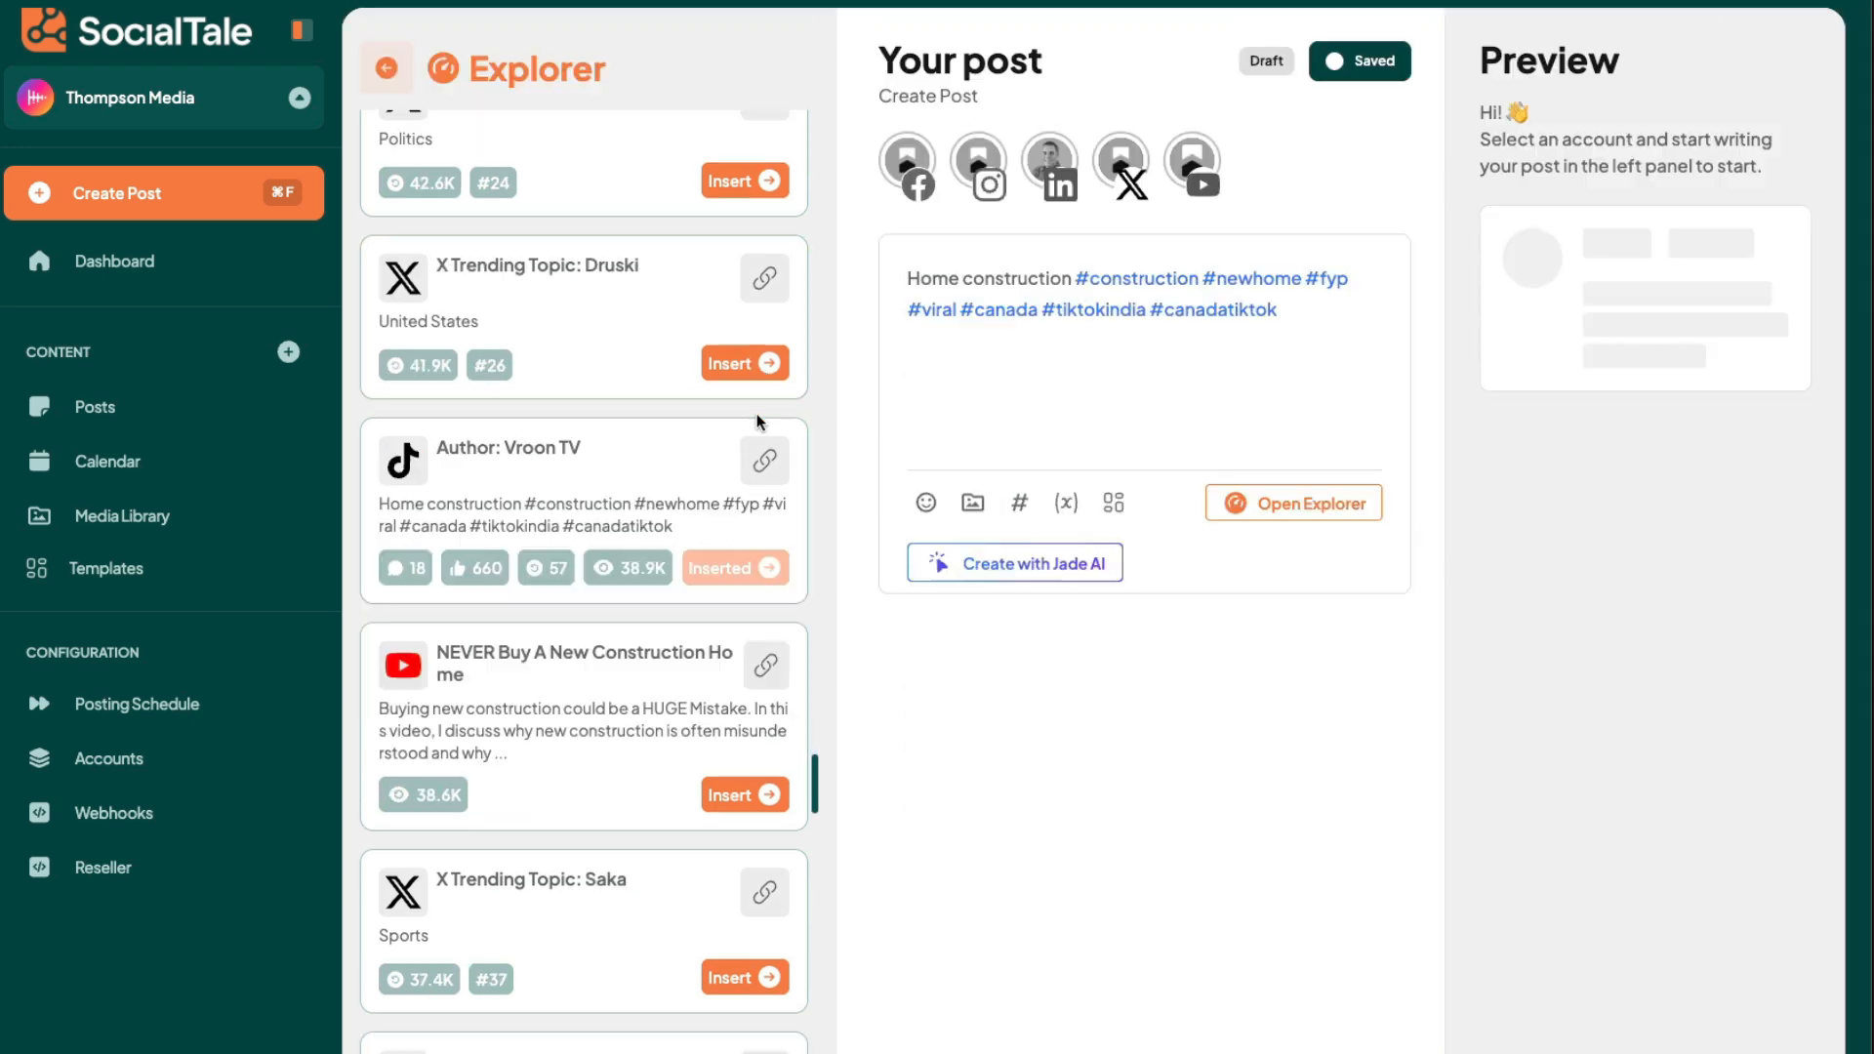
- Insert the YouTube result "NEVER Buy A New Construction Home" into the post and browse the remaining results
{"action": "scroll", "coordinate": [718, 728], "scroll_direction": "down", "scroll_amount": 1}
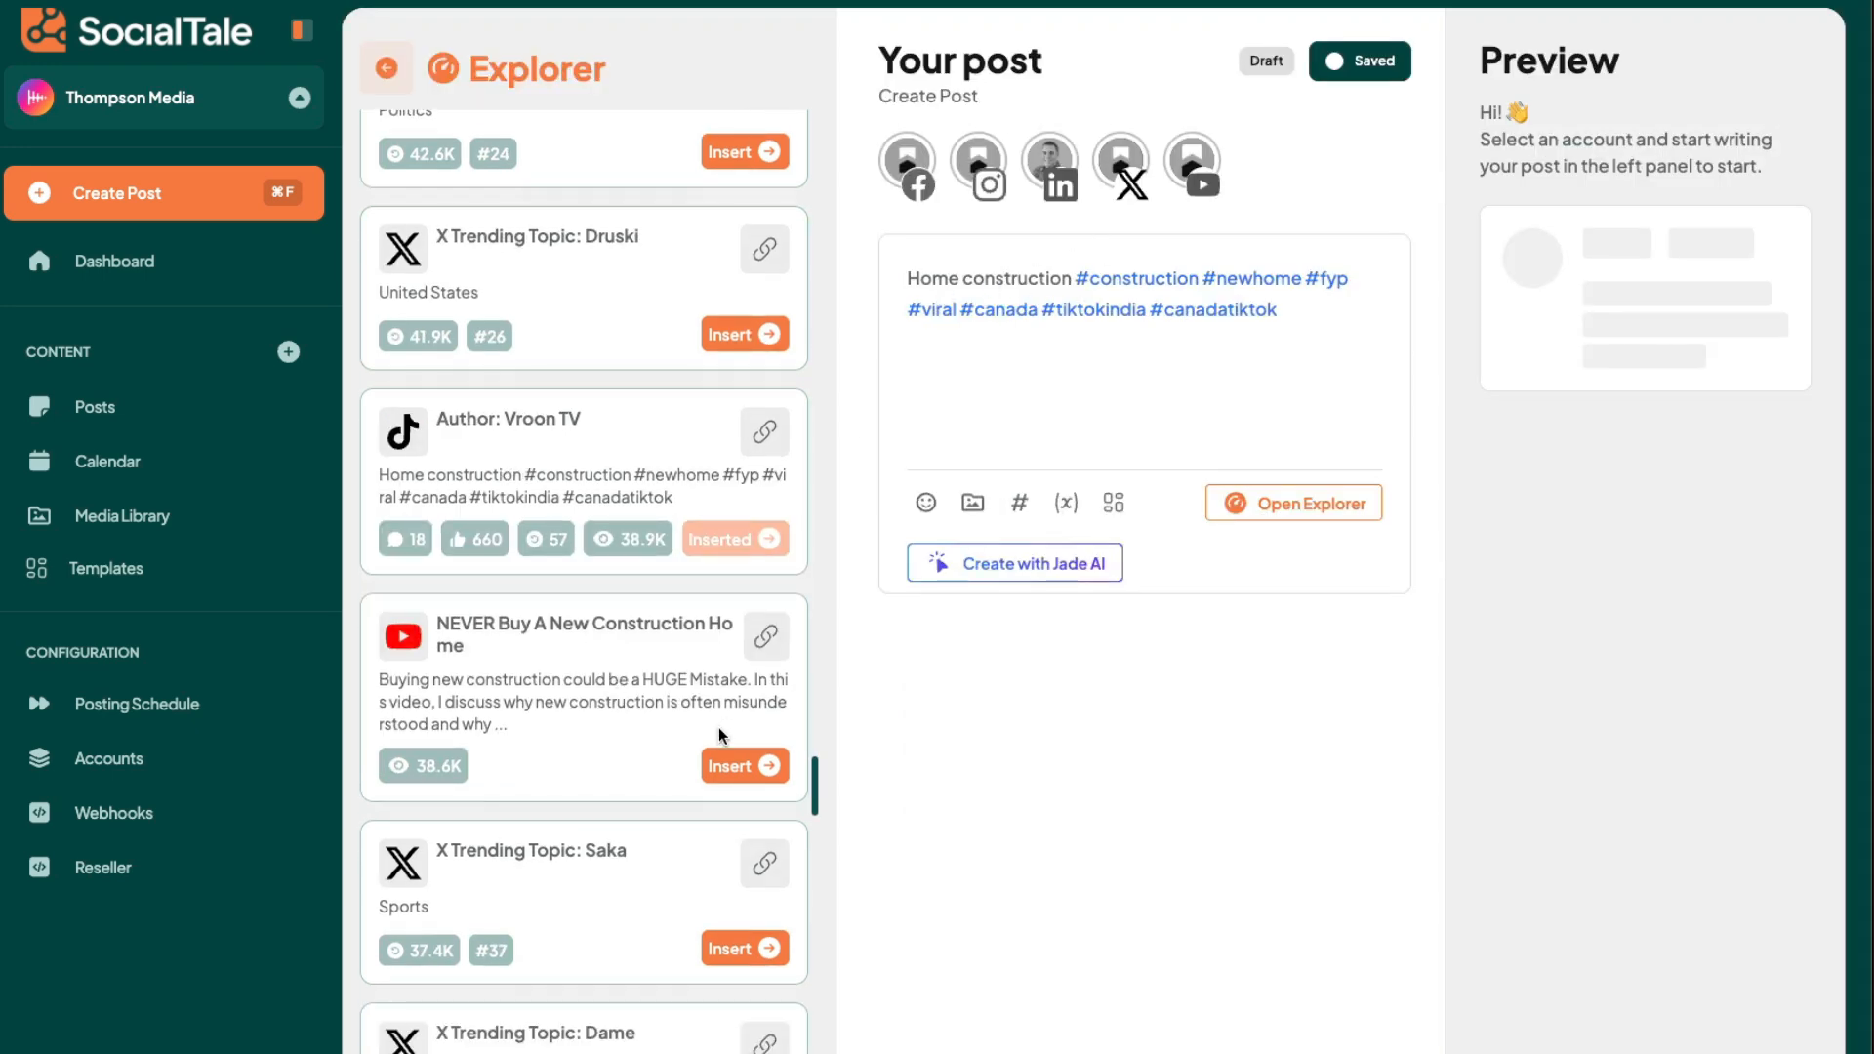
{"action": "left_click", "coordinate": [758, 775]}
{"action": "scroll", "coordinate": [662, 709], "scroll_direction": "down", "scroll_amount": 1}
{"action": "scroll", "coordinate": [661, 709], "scroll_direction": "down", "scroll_amount": 15}
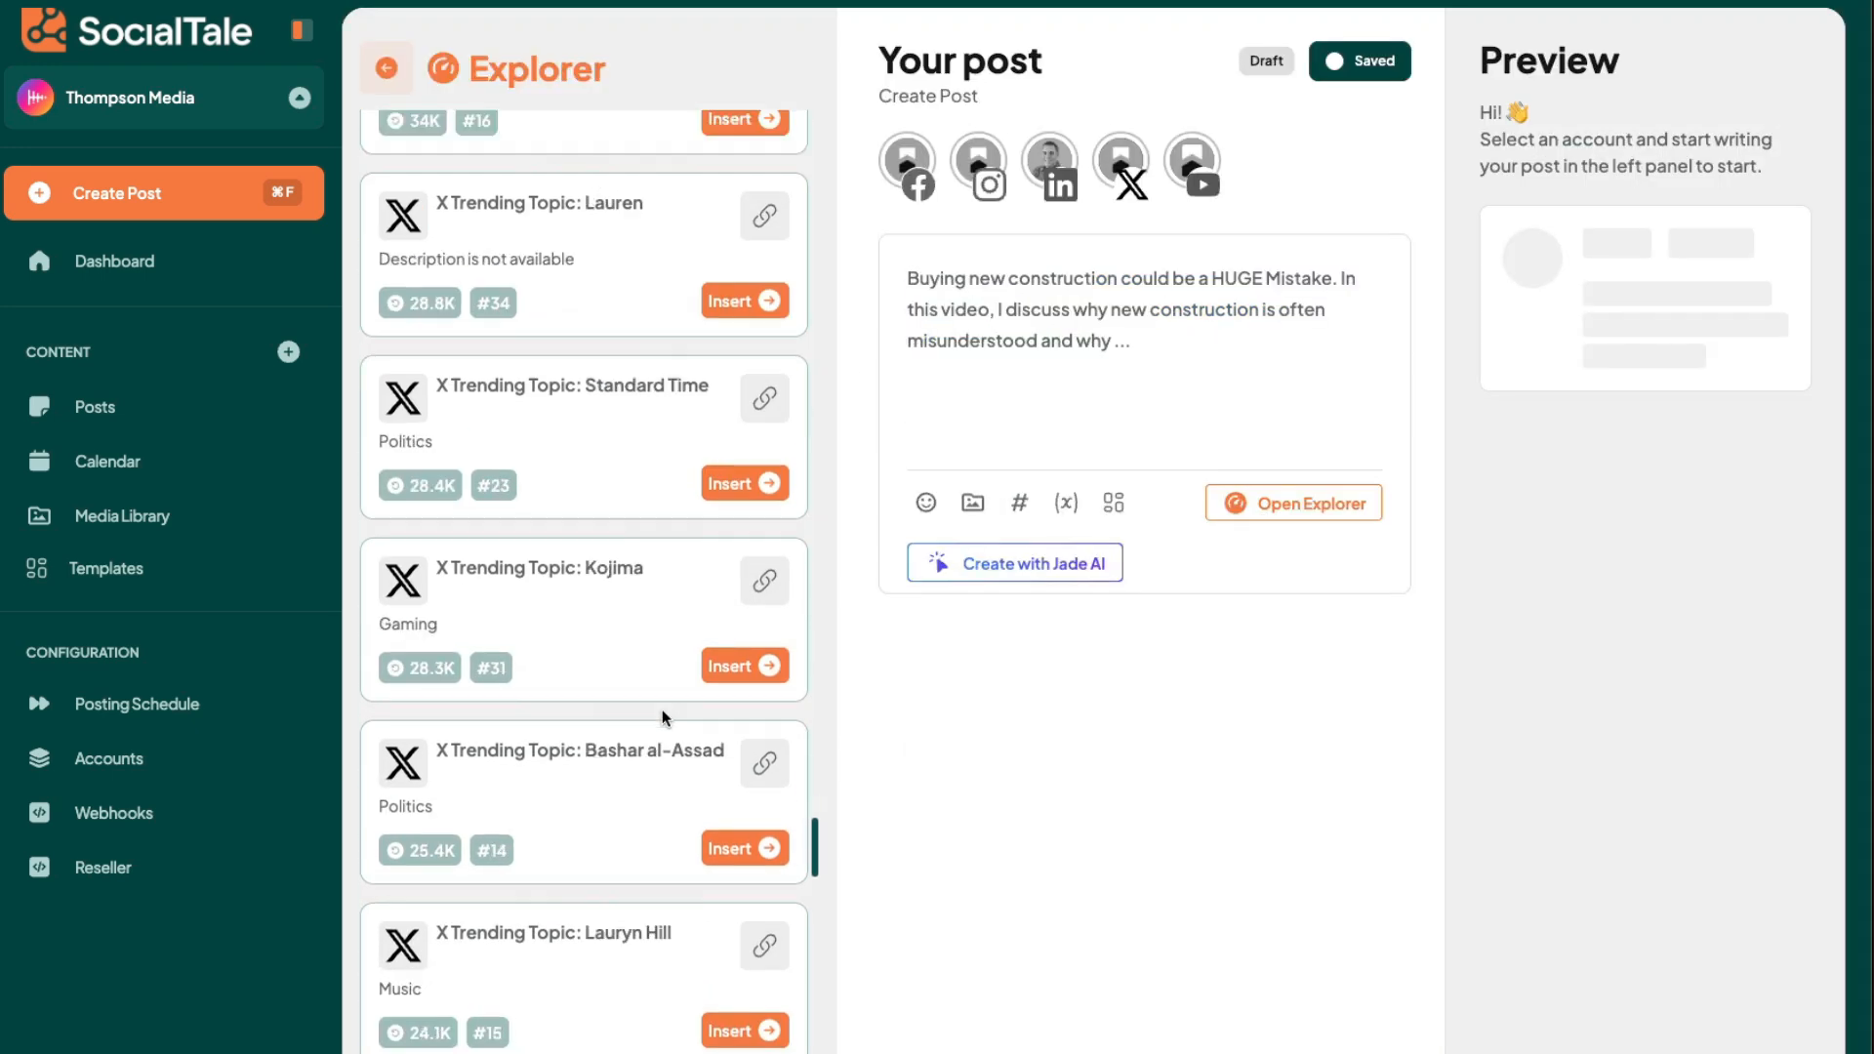
{"action": "scroll", "coordinate": [662, 709], "scroll_direction": "up", "scroll_amount": 17}
{"action": "scroll", "coordinate": [679, 697], "scroll_direction": "down", "scroll_amount": 10}
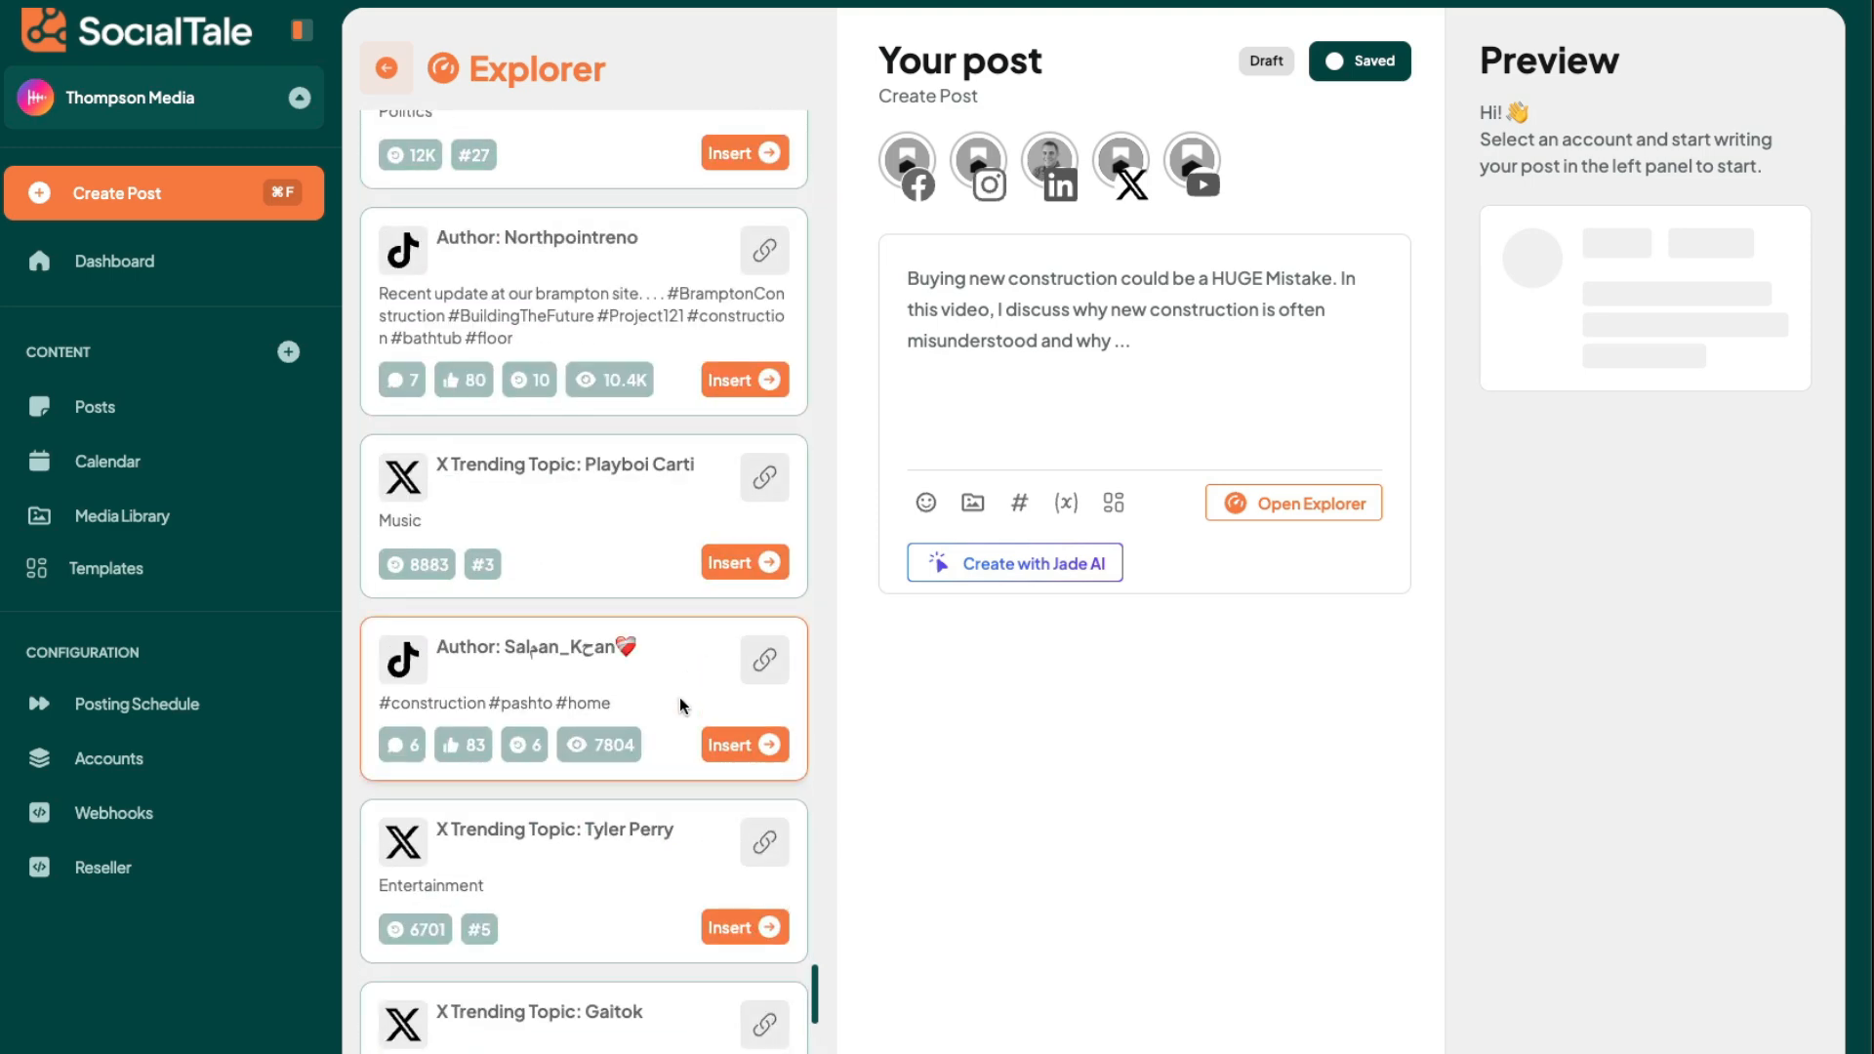
- Replace the post text with the YouTube result on 30×40 house construction cost and close the Explorer
{"action": "scroll", "coordinate": [679, 697], "scroll_direction": "up", "scroll_amount": 8}
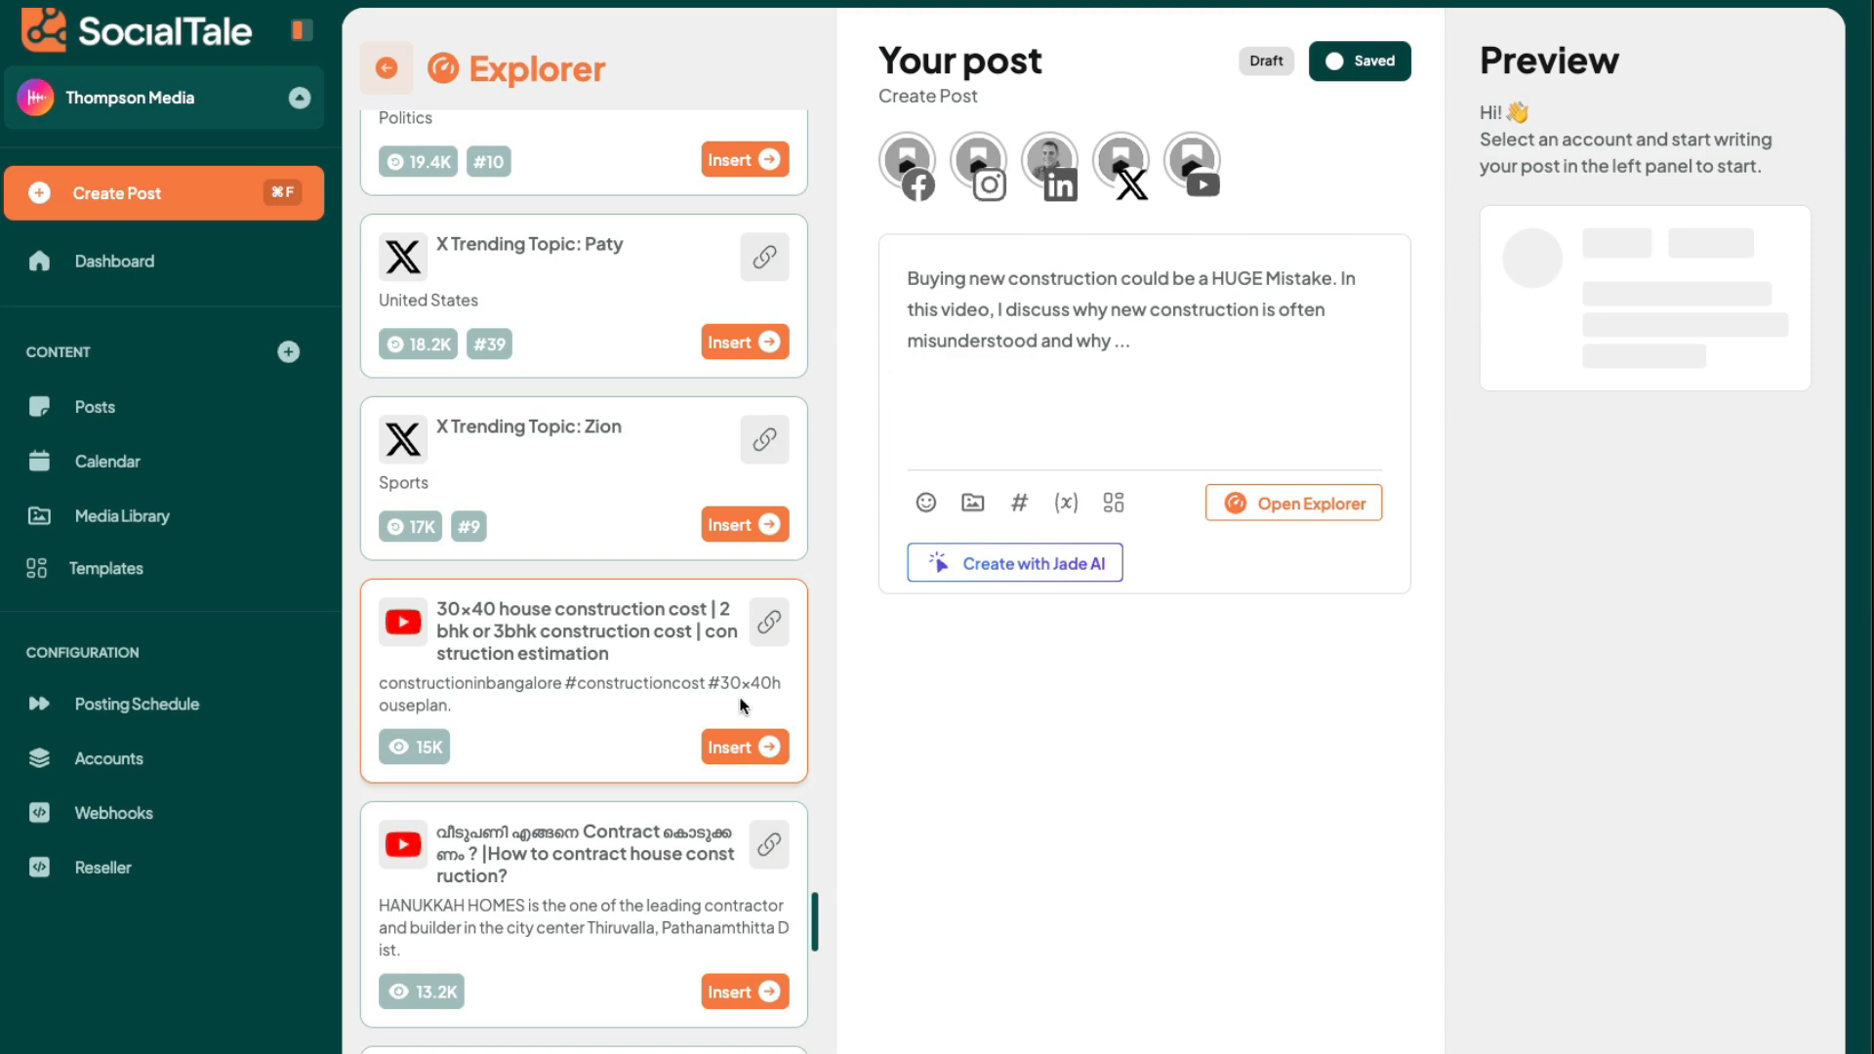
{"action": "left_click", "coordinate": [751, 748]}
{"action": "scroll", "coordinate": [732, 732], "scroll_direction": "down", "scroll_amount": 10}
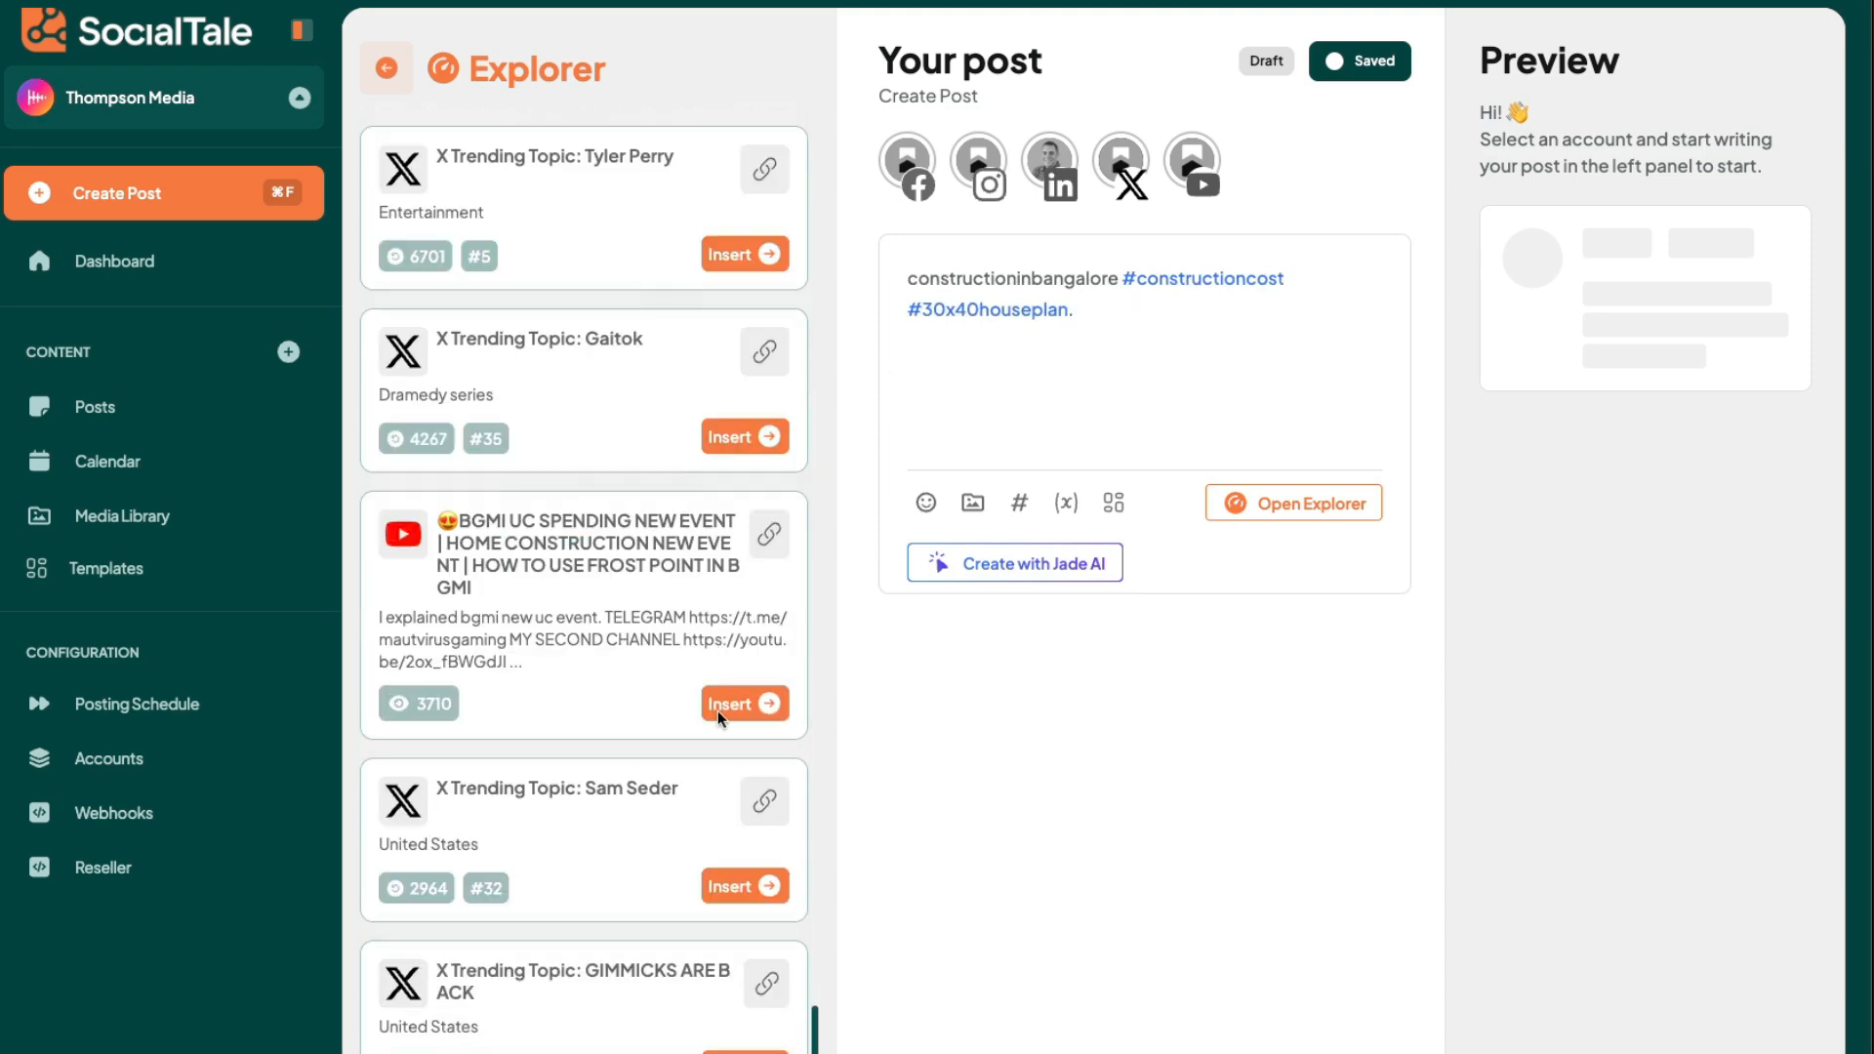
{"action": "scroll", "coordinate": [683, 634], "scroll_direction": "down", "scroll_amount": 10}
{"action": "left_click", "coordinate": [389, 68]}
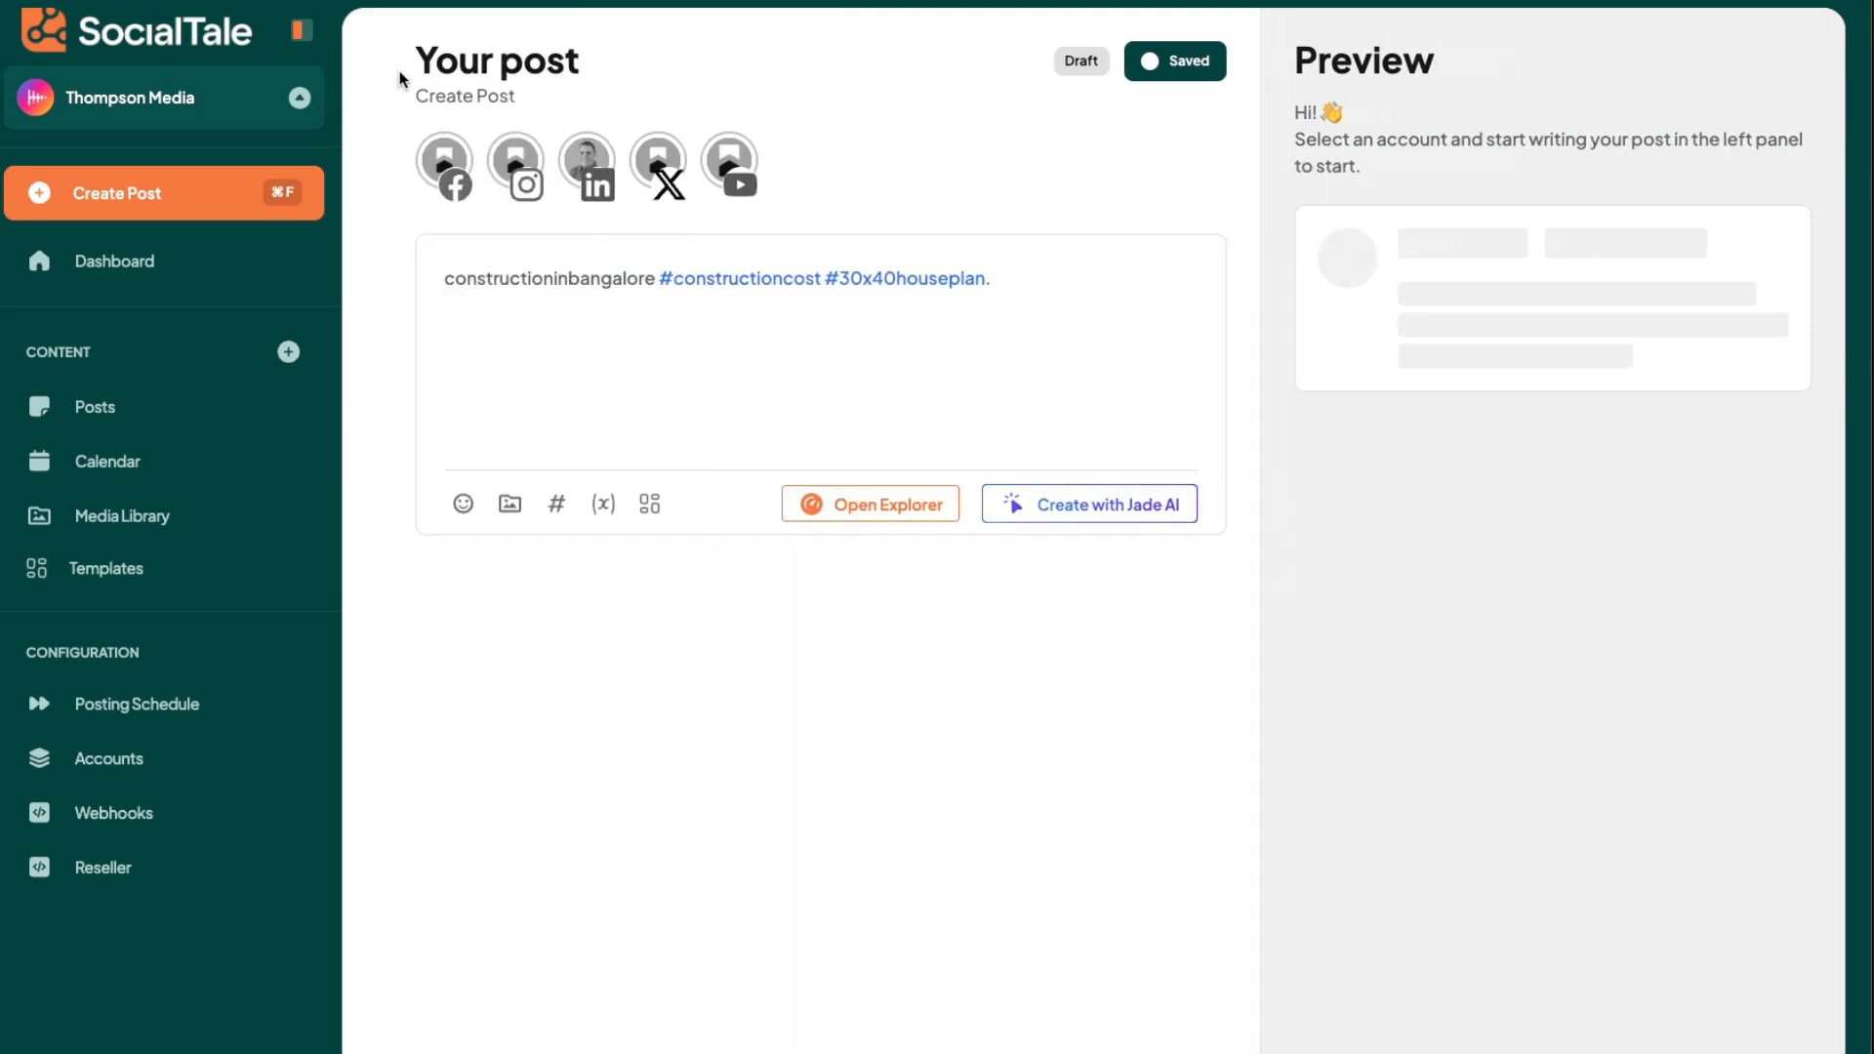
- Start a custom AI prompt reading "We have a conference coming up. We are at booth W4566"
{"action": "left_click", "coordinate": [1076, 514]}
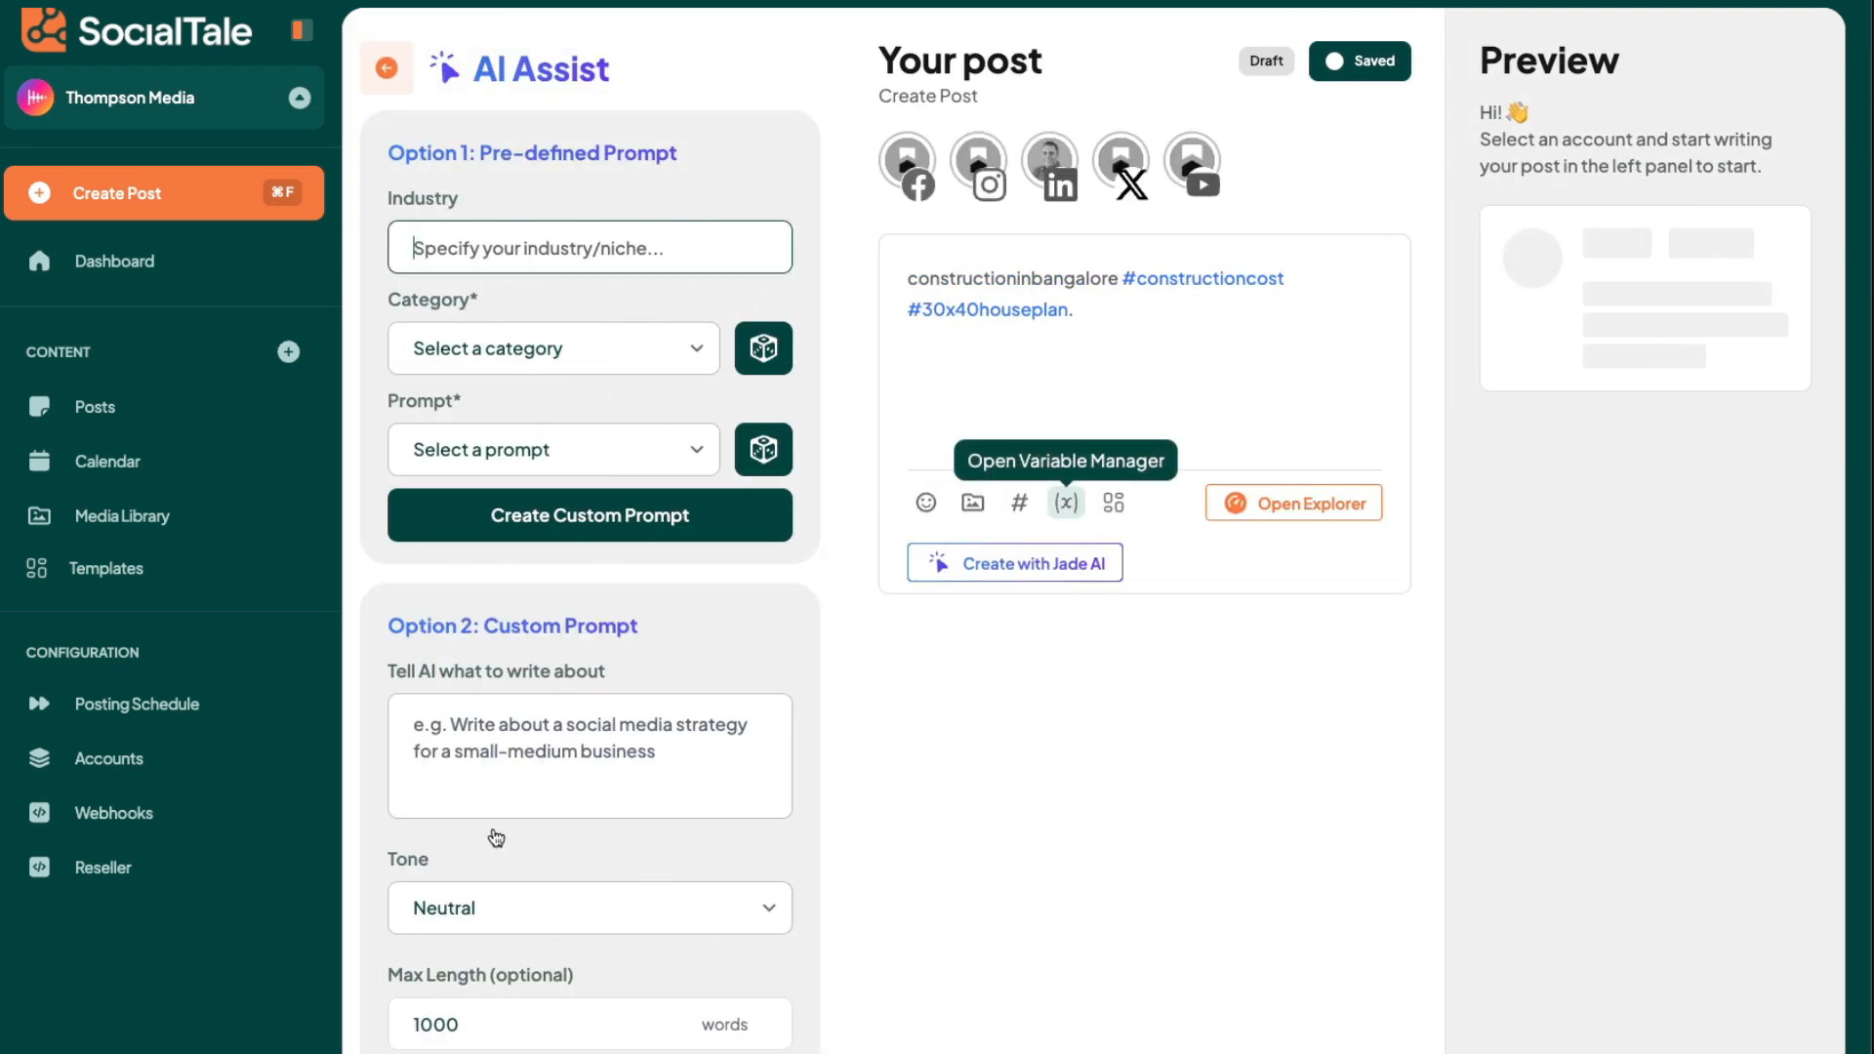
{"action": "left_click", "coordinate": [653, 771]}
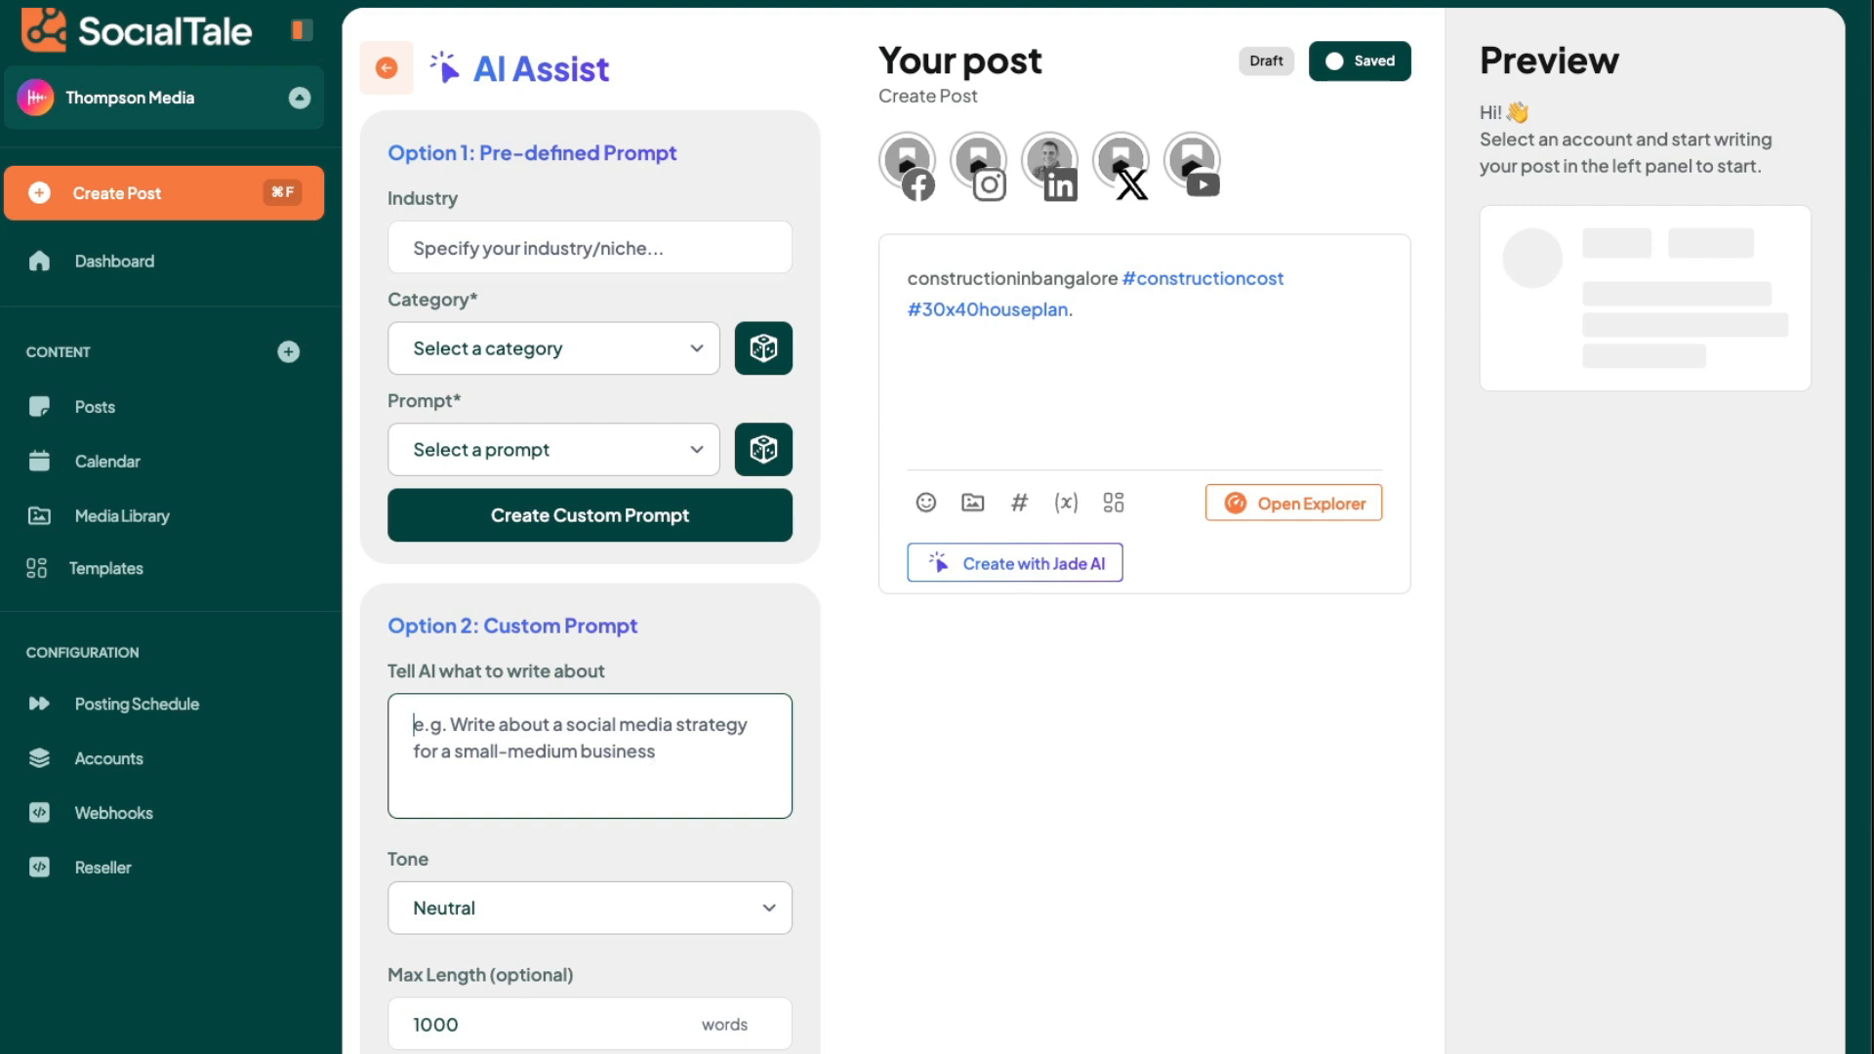
{"action": "type", "text": "We"}
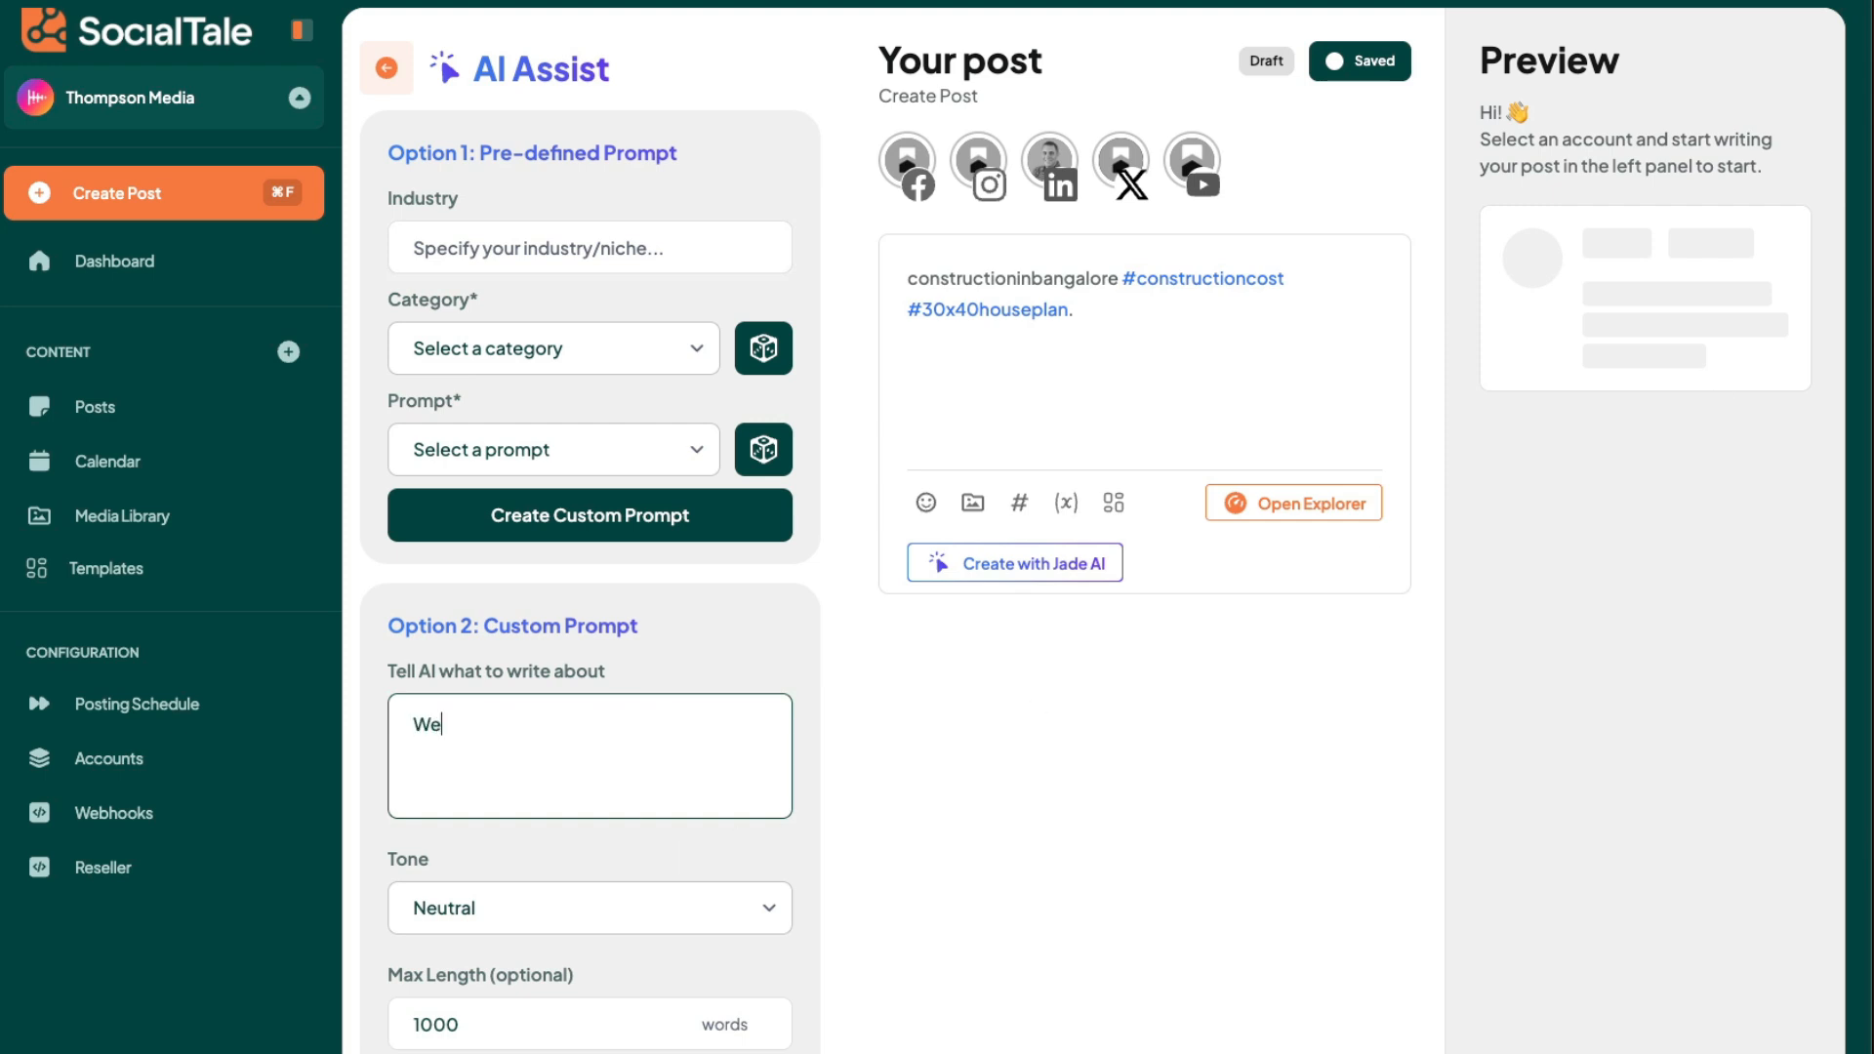
{"action": "type", "text": " have a conference coming"}
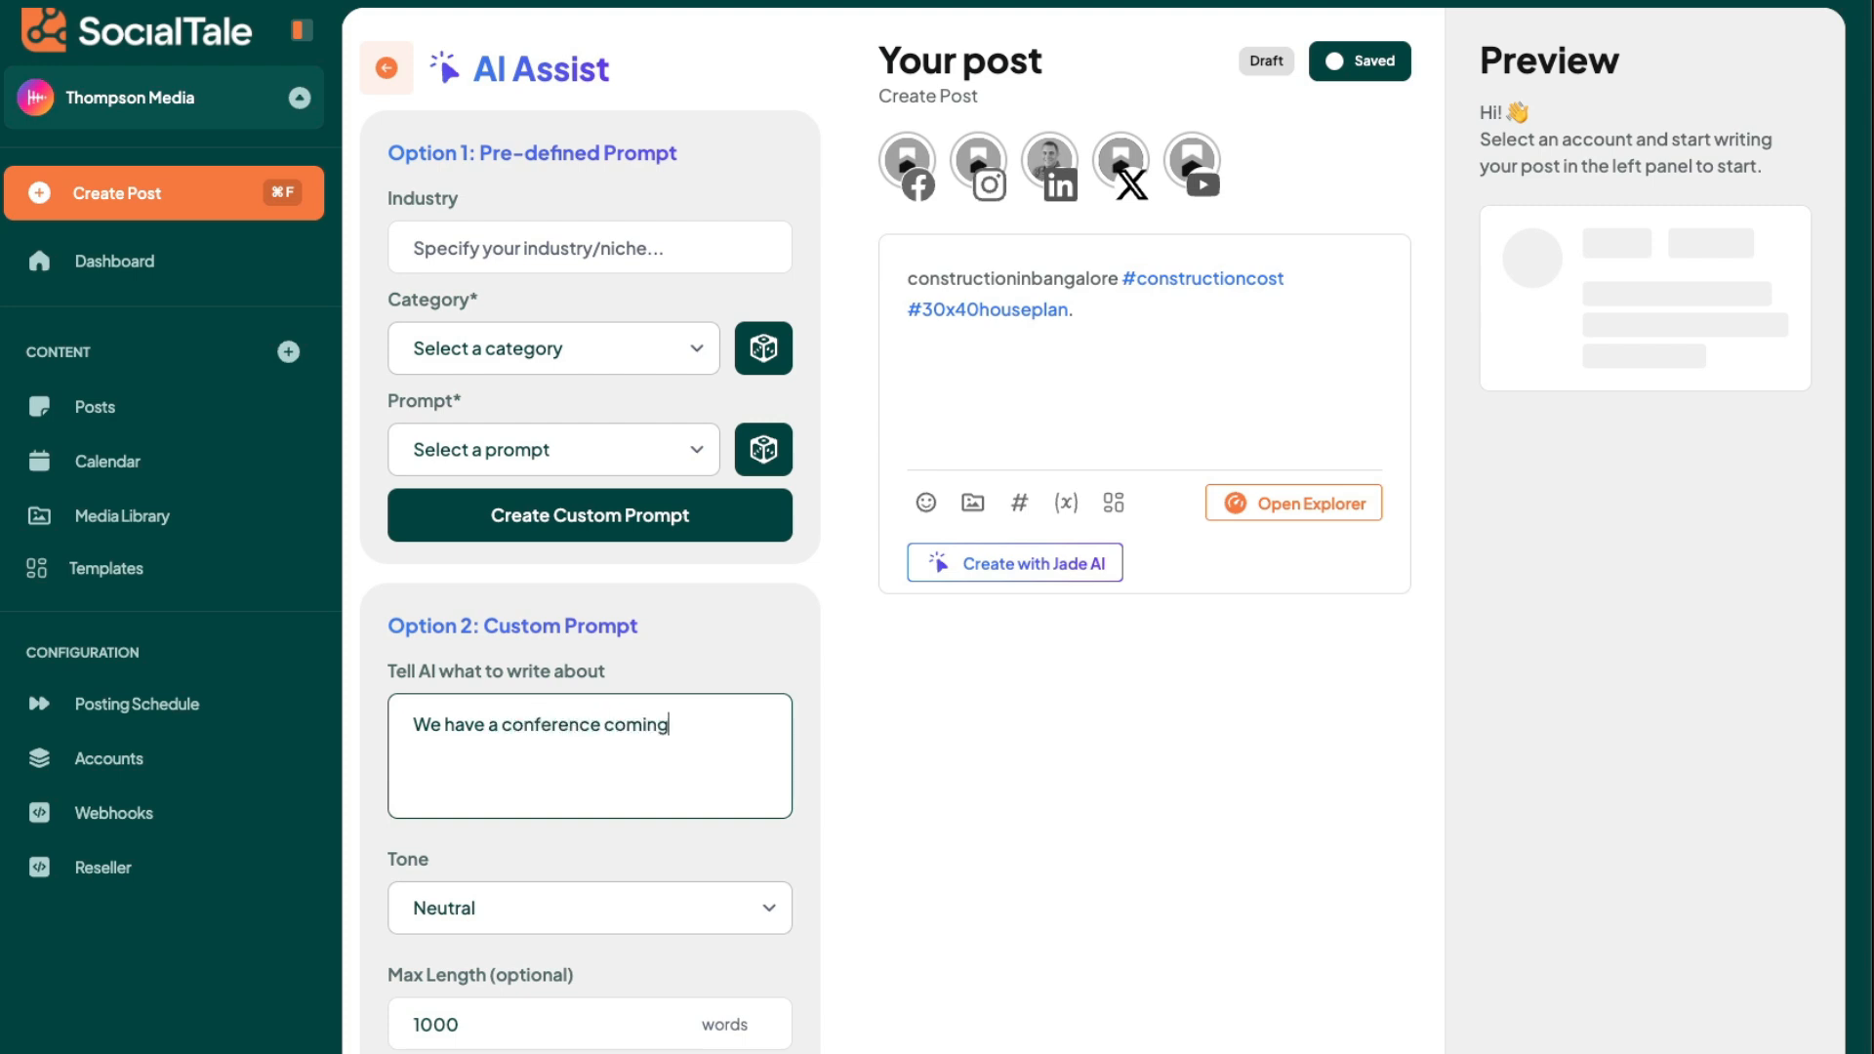
{"action": "type", "text": " up.  We are at booth W4566"}
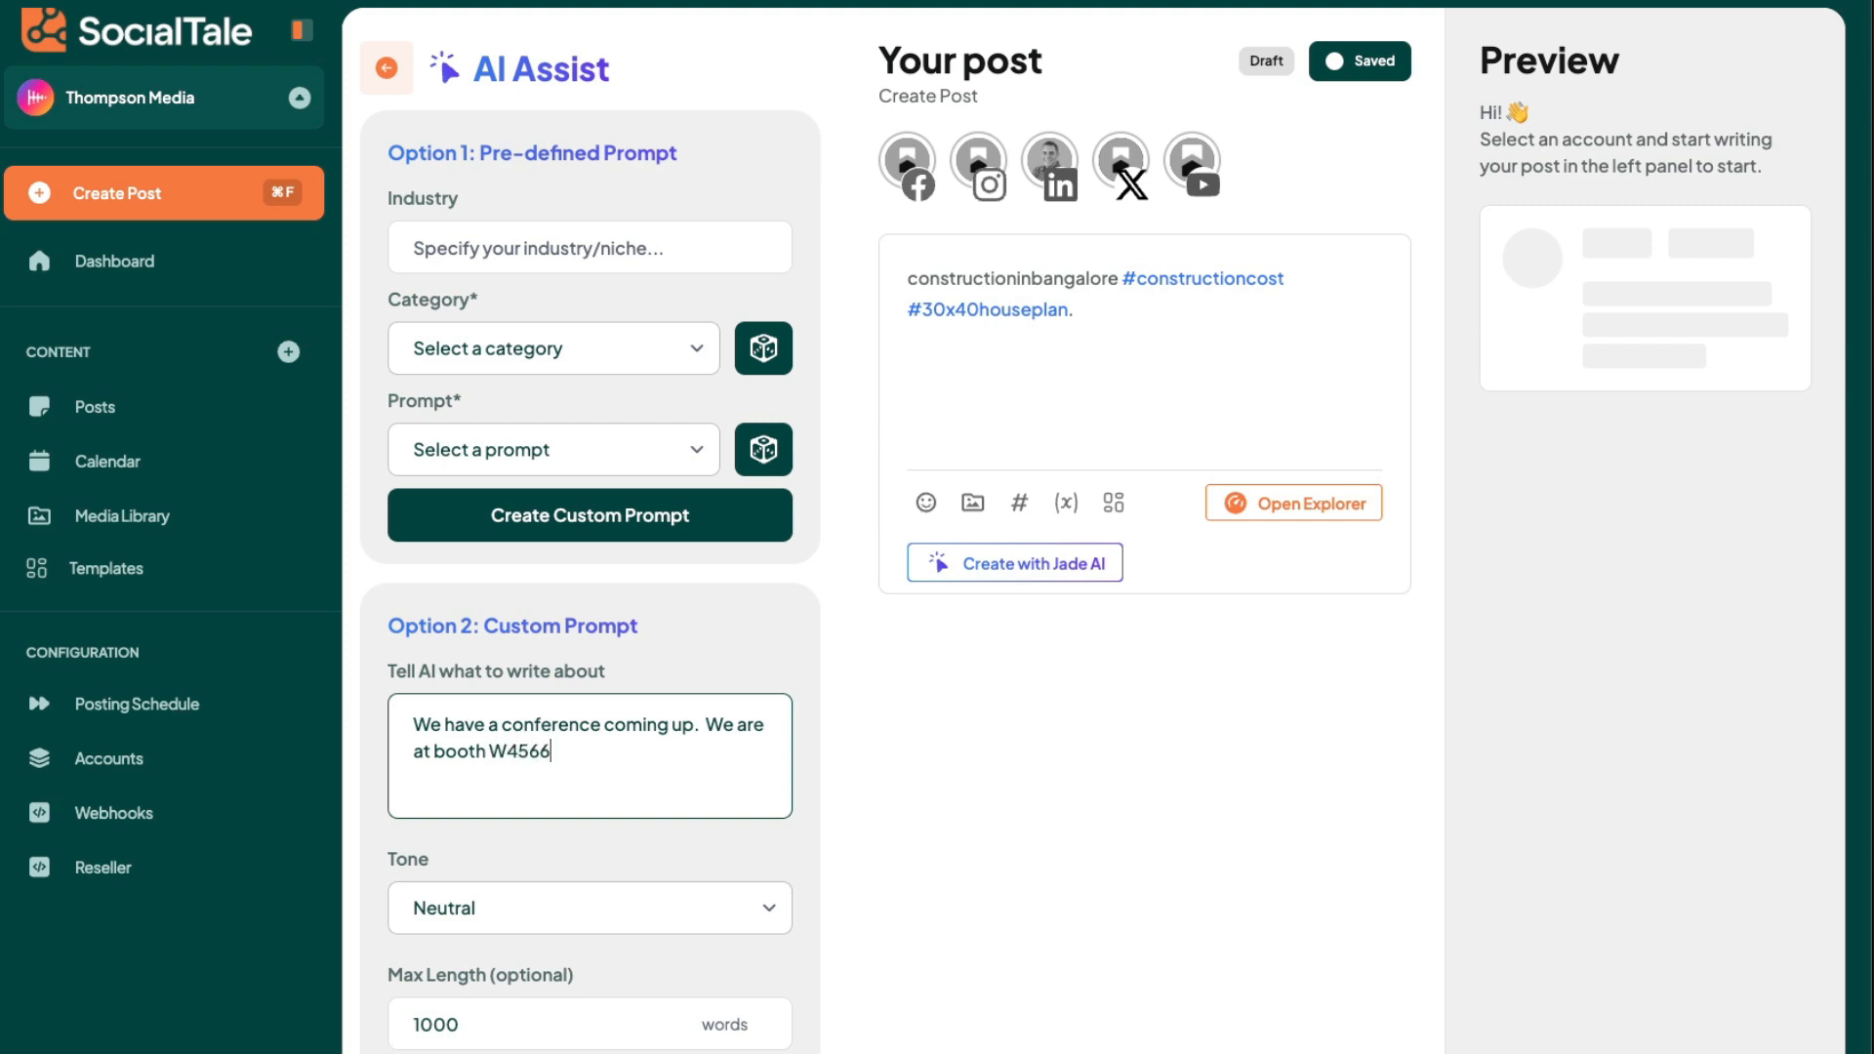
{"action": "type", "text": ", well ha"}
- Continue the prompt with ", we will have a photo booth and be doing live demos of our software."
{"action": "key", "text": "BackSpace"}
{"action": "key", "text": "BackSpace"}
{"action": "type", "text": "will have a photo booth and"}
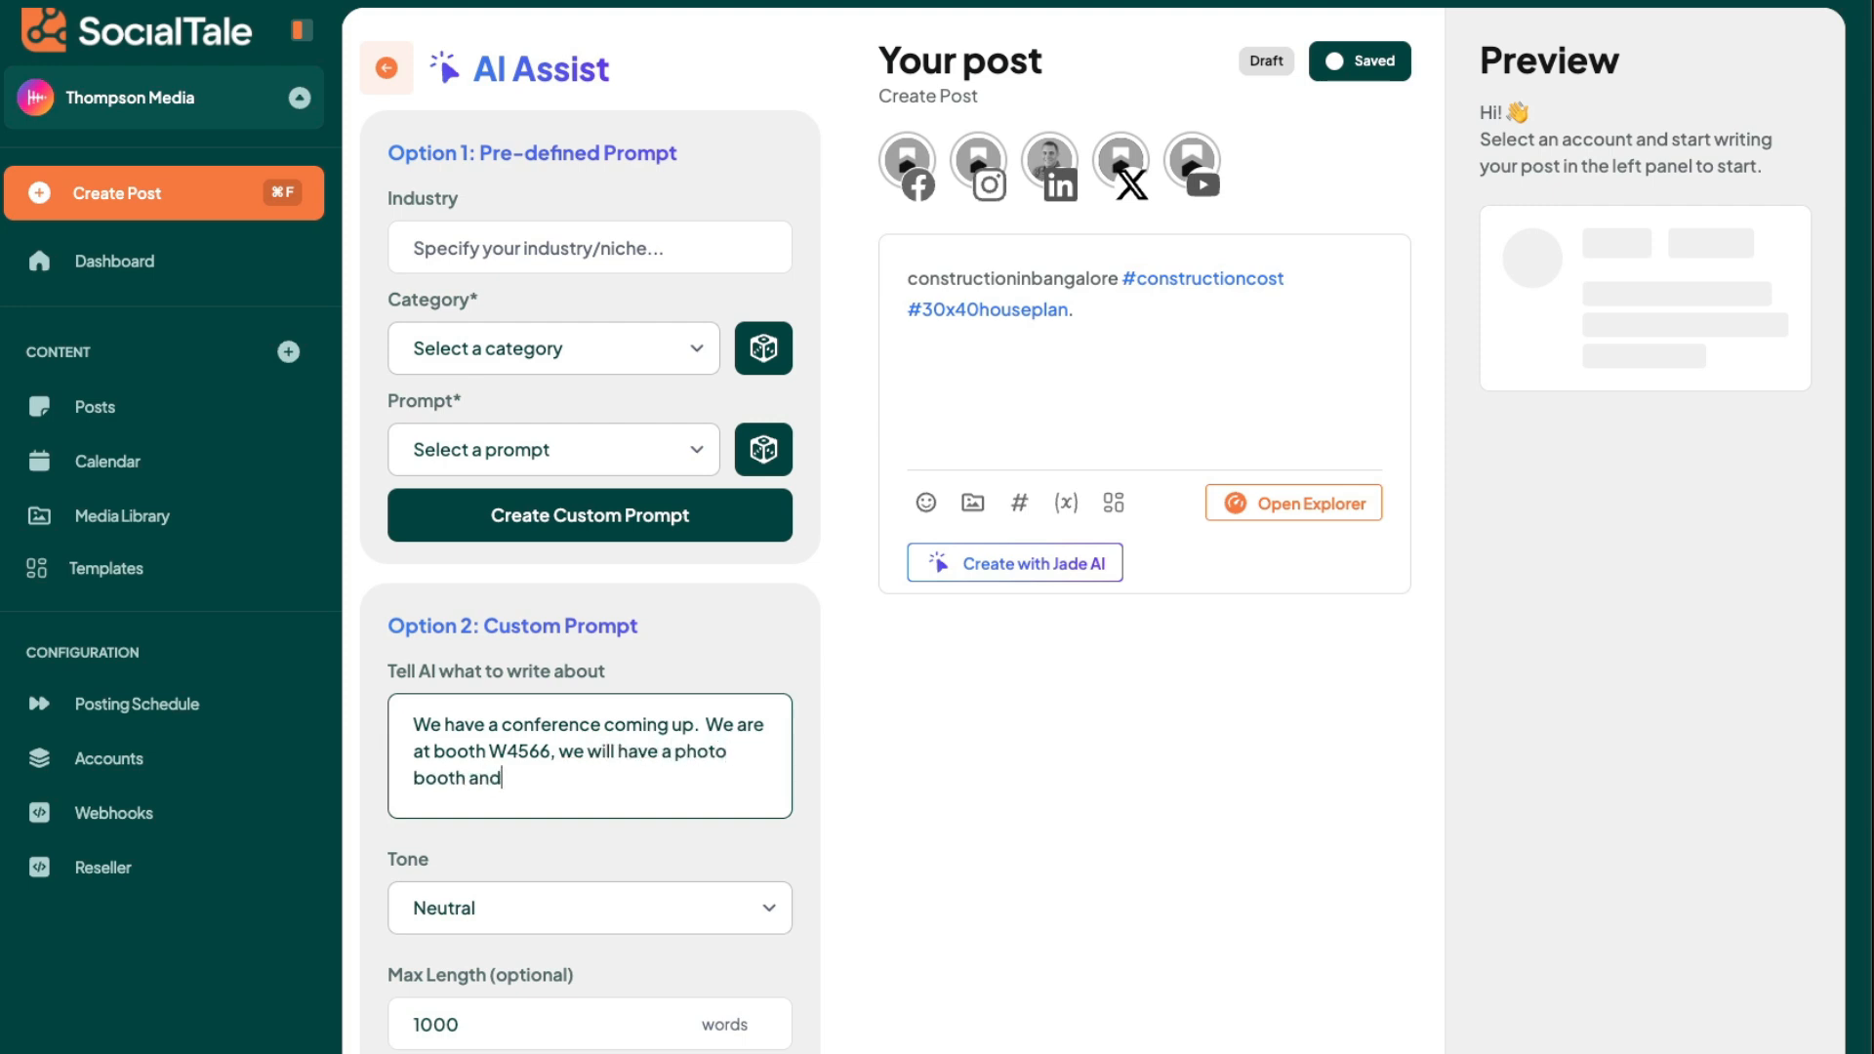
{"action": "type", "text": " be doing live s"}
{"action": "type", "text": "am"}
{"action": "key", "text": "BackSpace"}
{"action": "key", "text": "BackSpace"}
{"action": "key", "text": "BackSpace"}
{"action": "type", "text": "demos of our"}
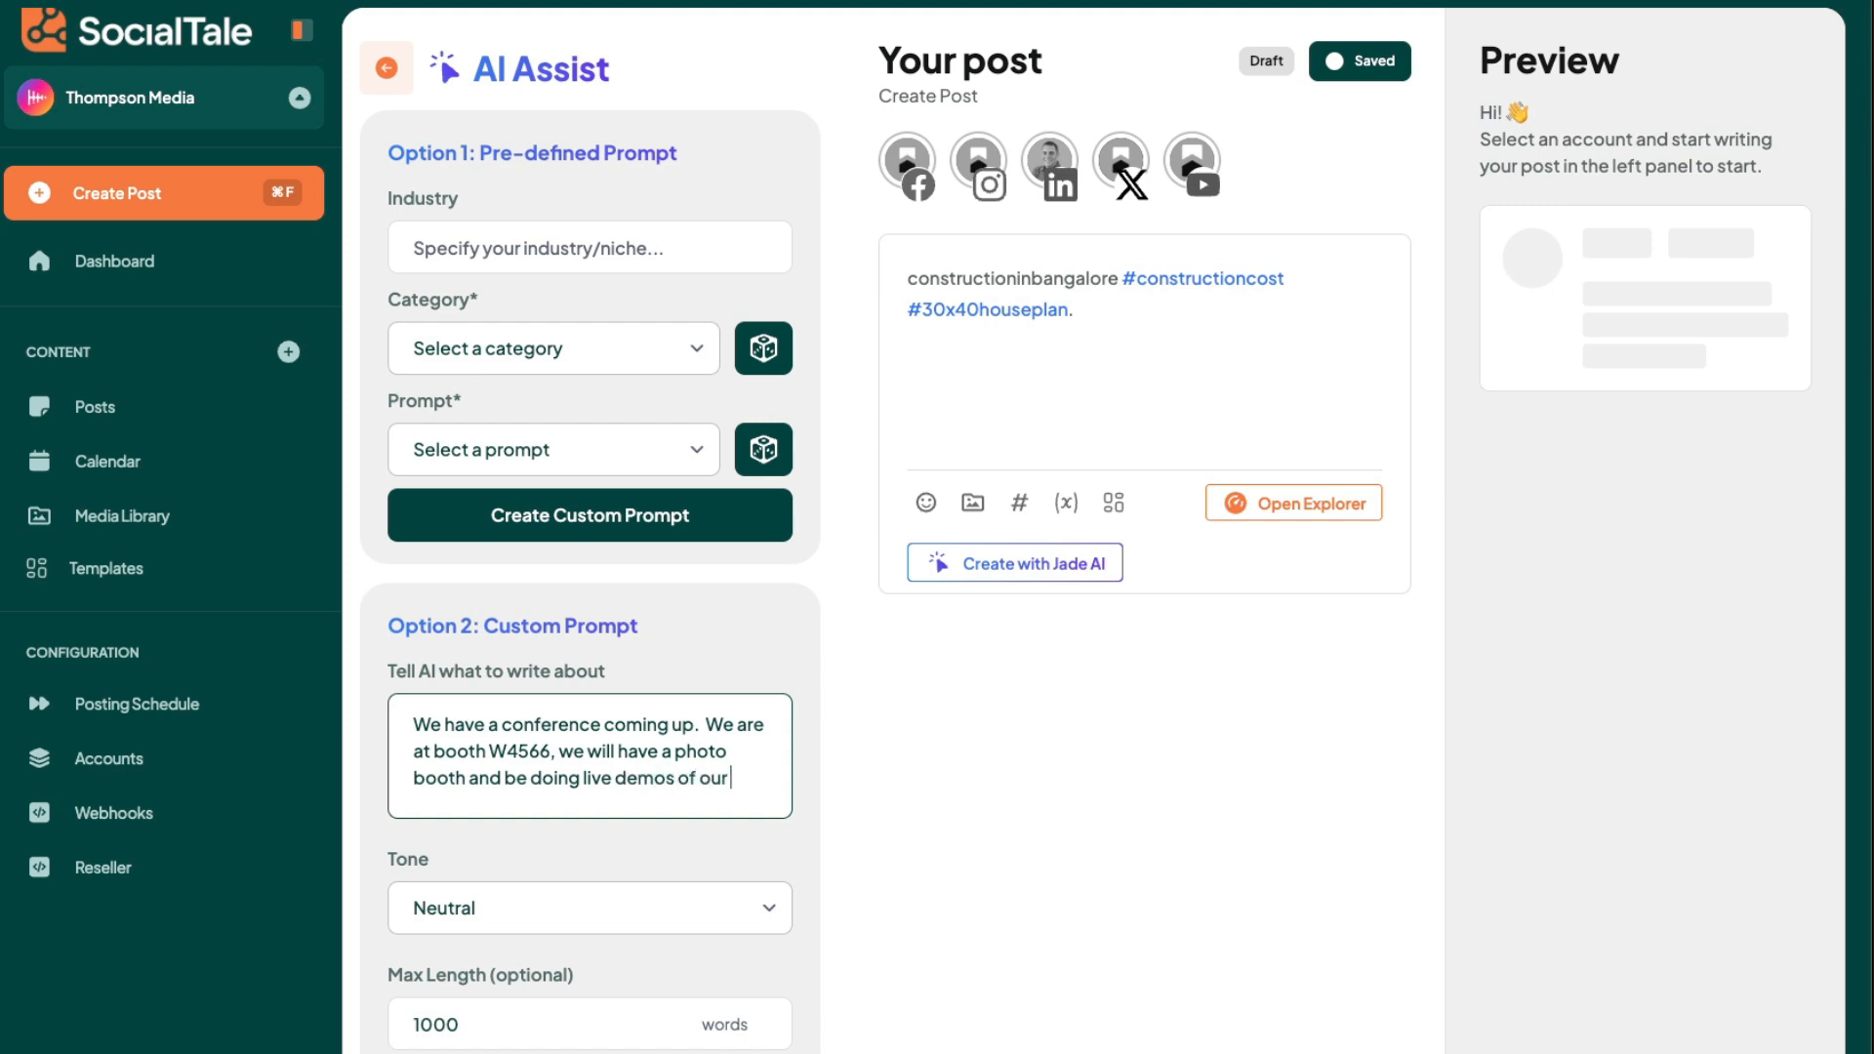
{"action": "type", "text": " software.  Can you write a"}
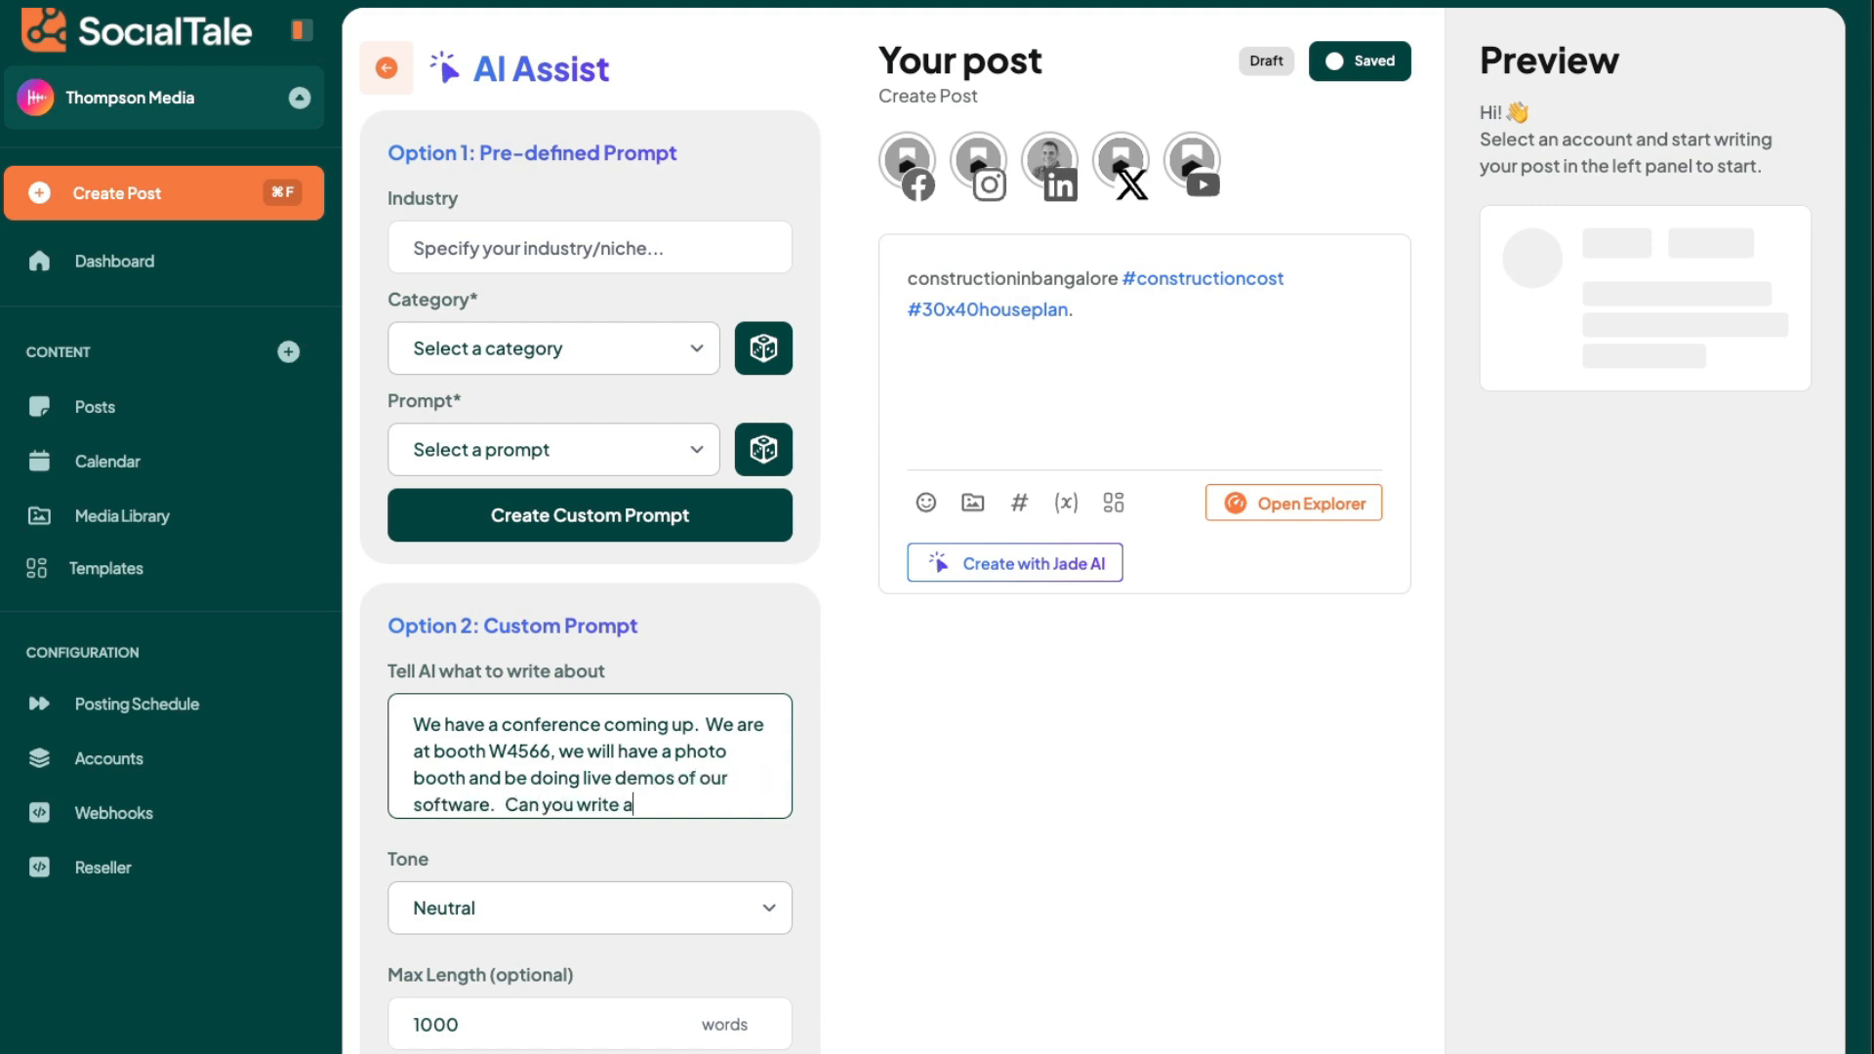
{"action": "type", "text": " post that will encourage"}
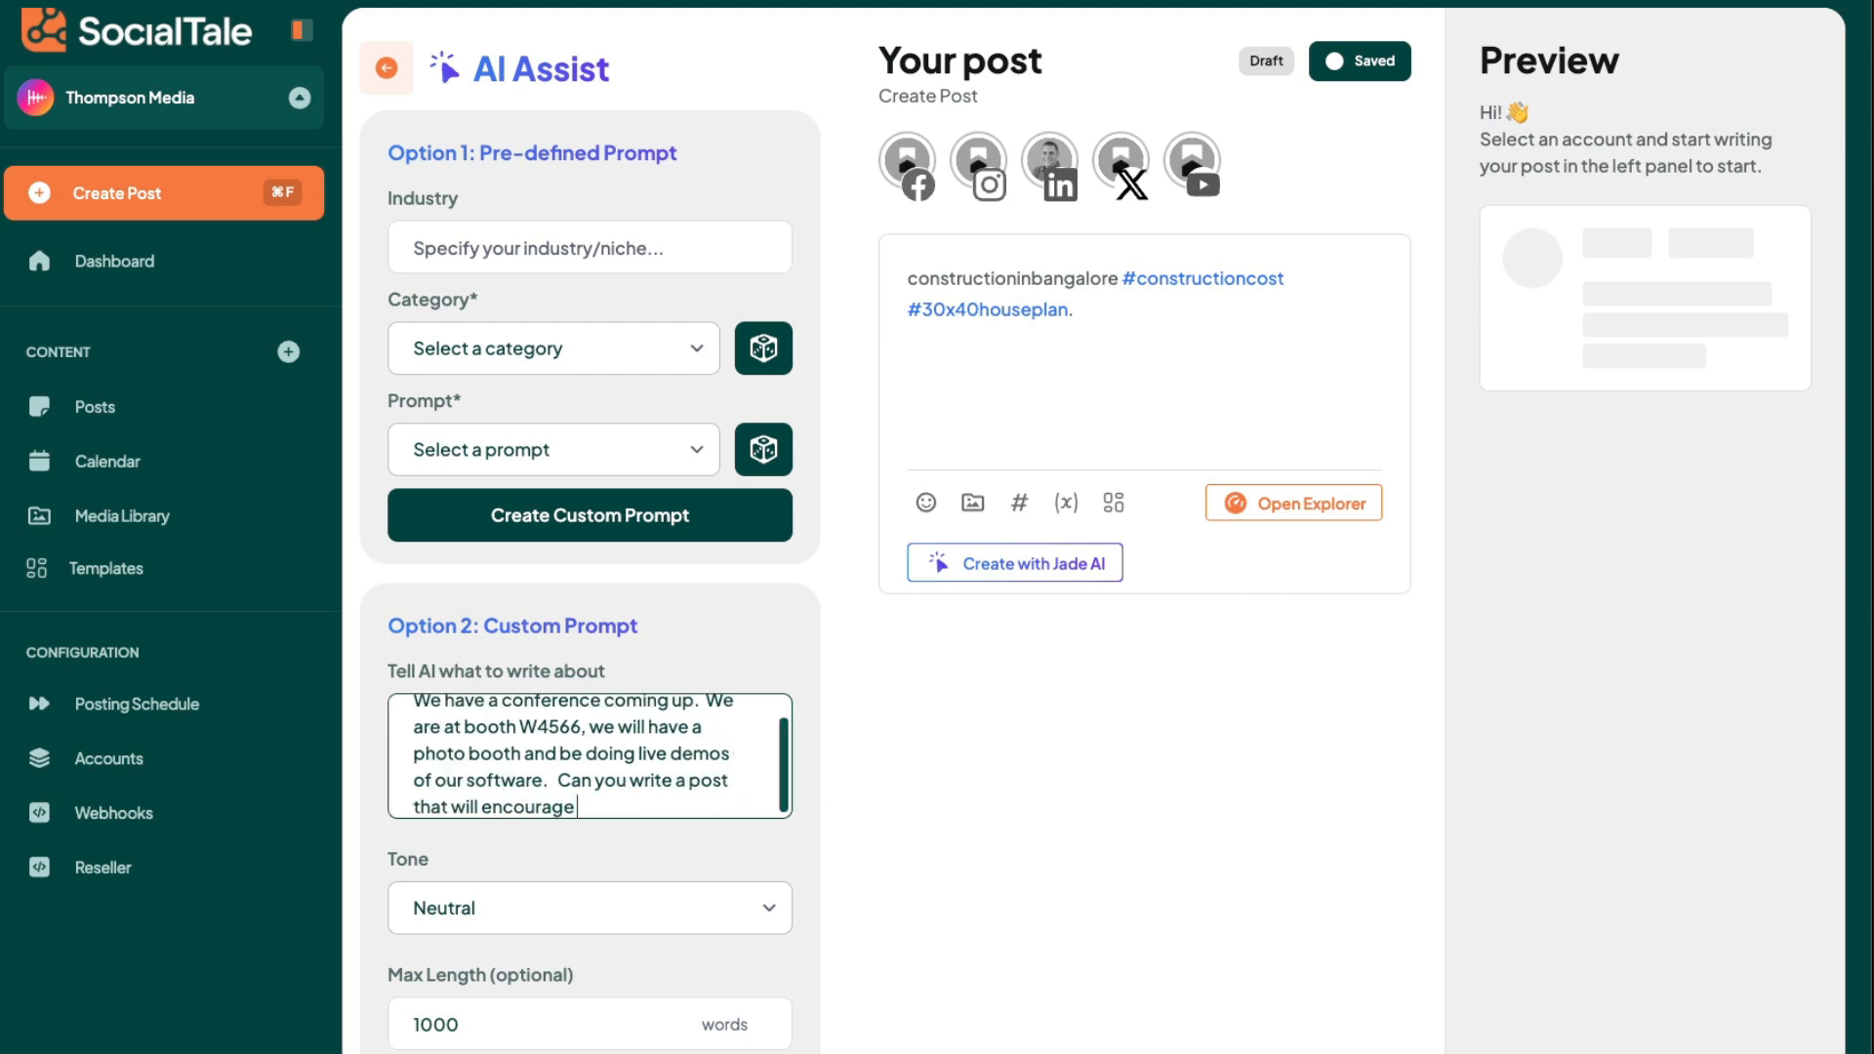
{"action": "type", "text": " users to want to visit"}
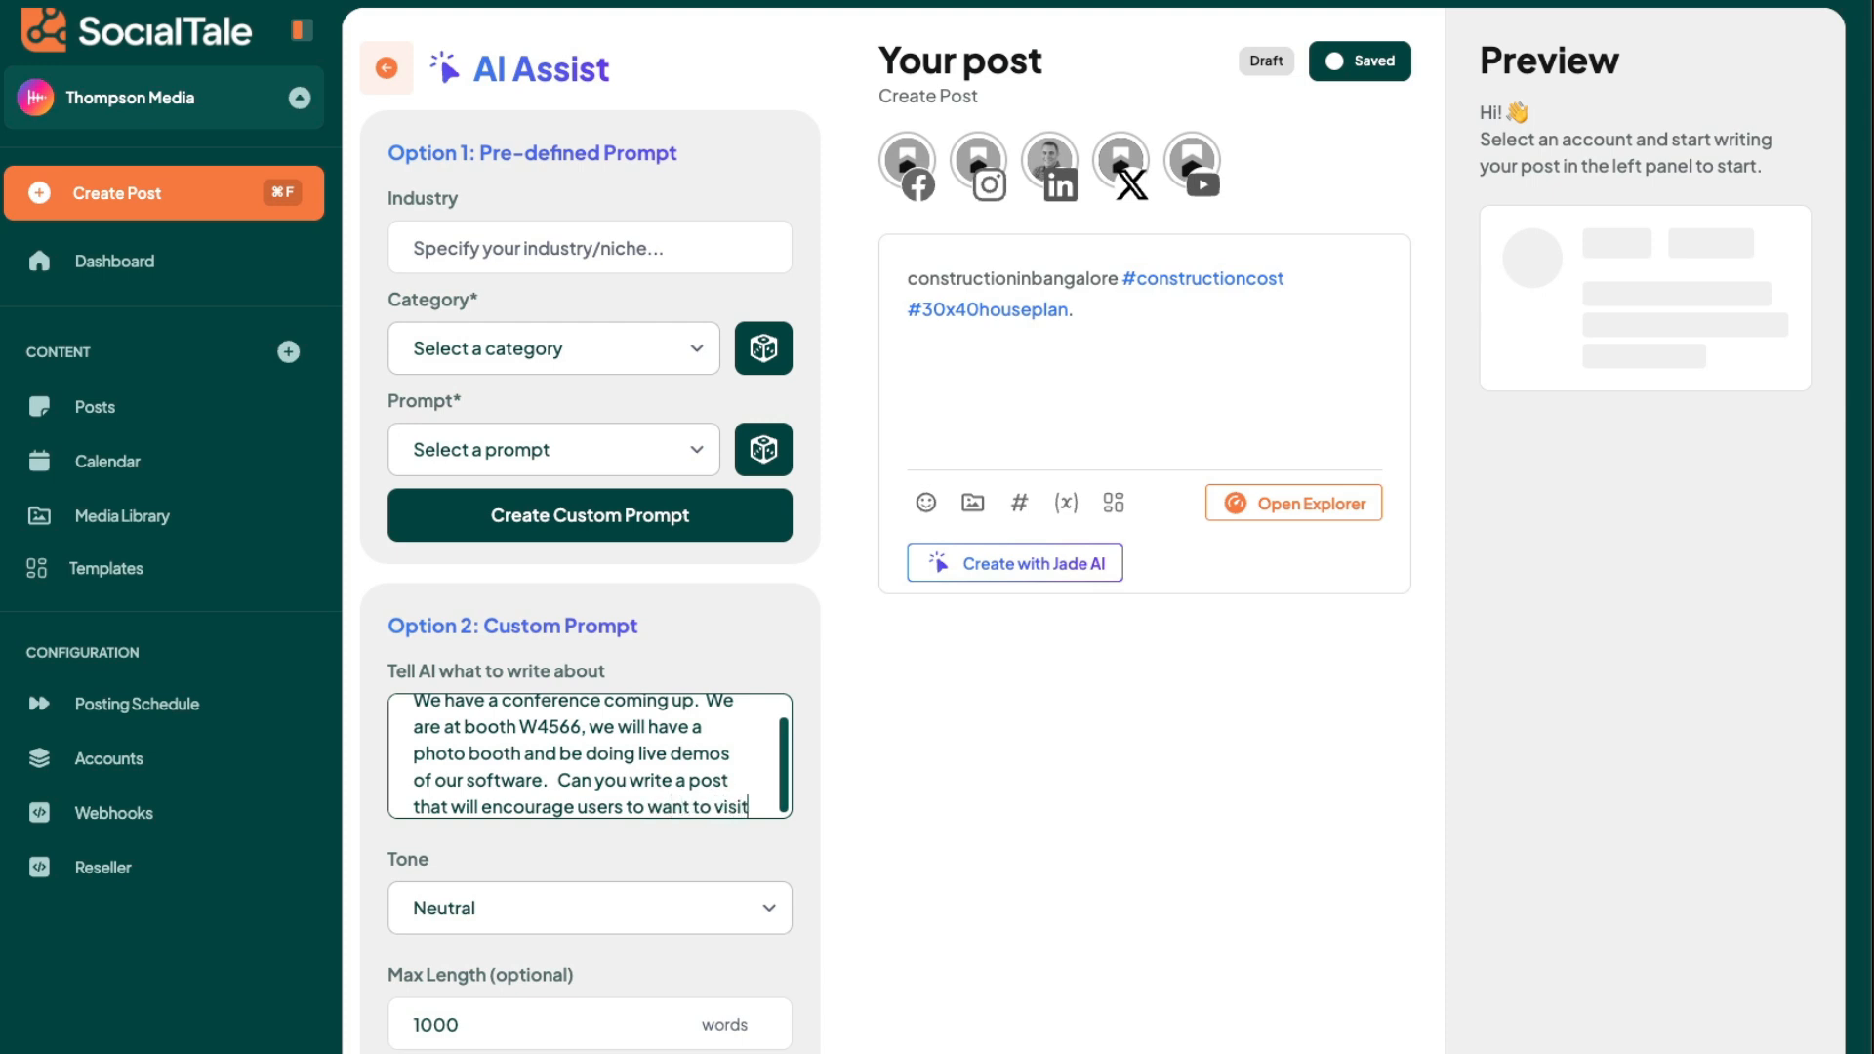
{"action": "type", "text": " the booth."}
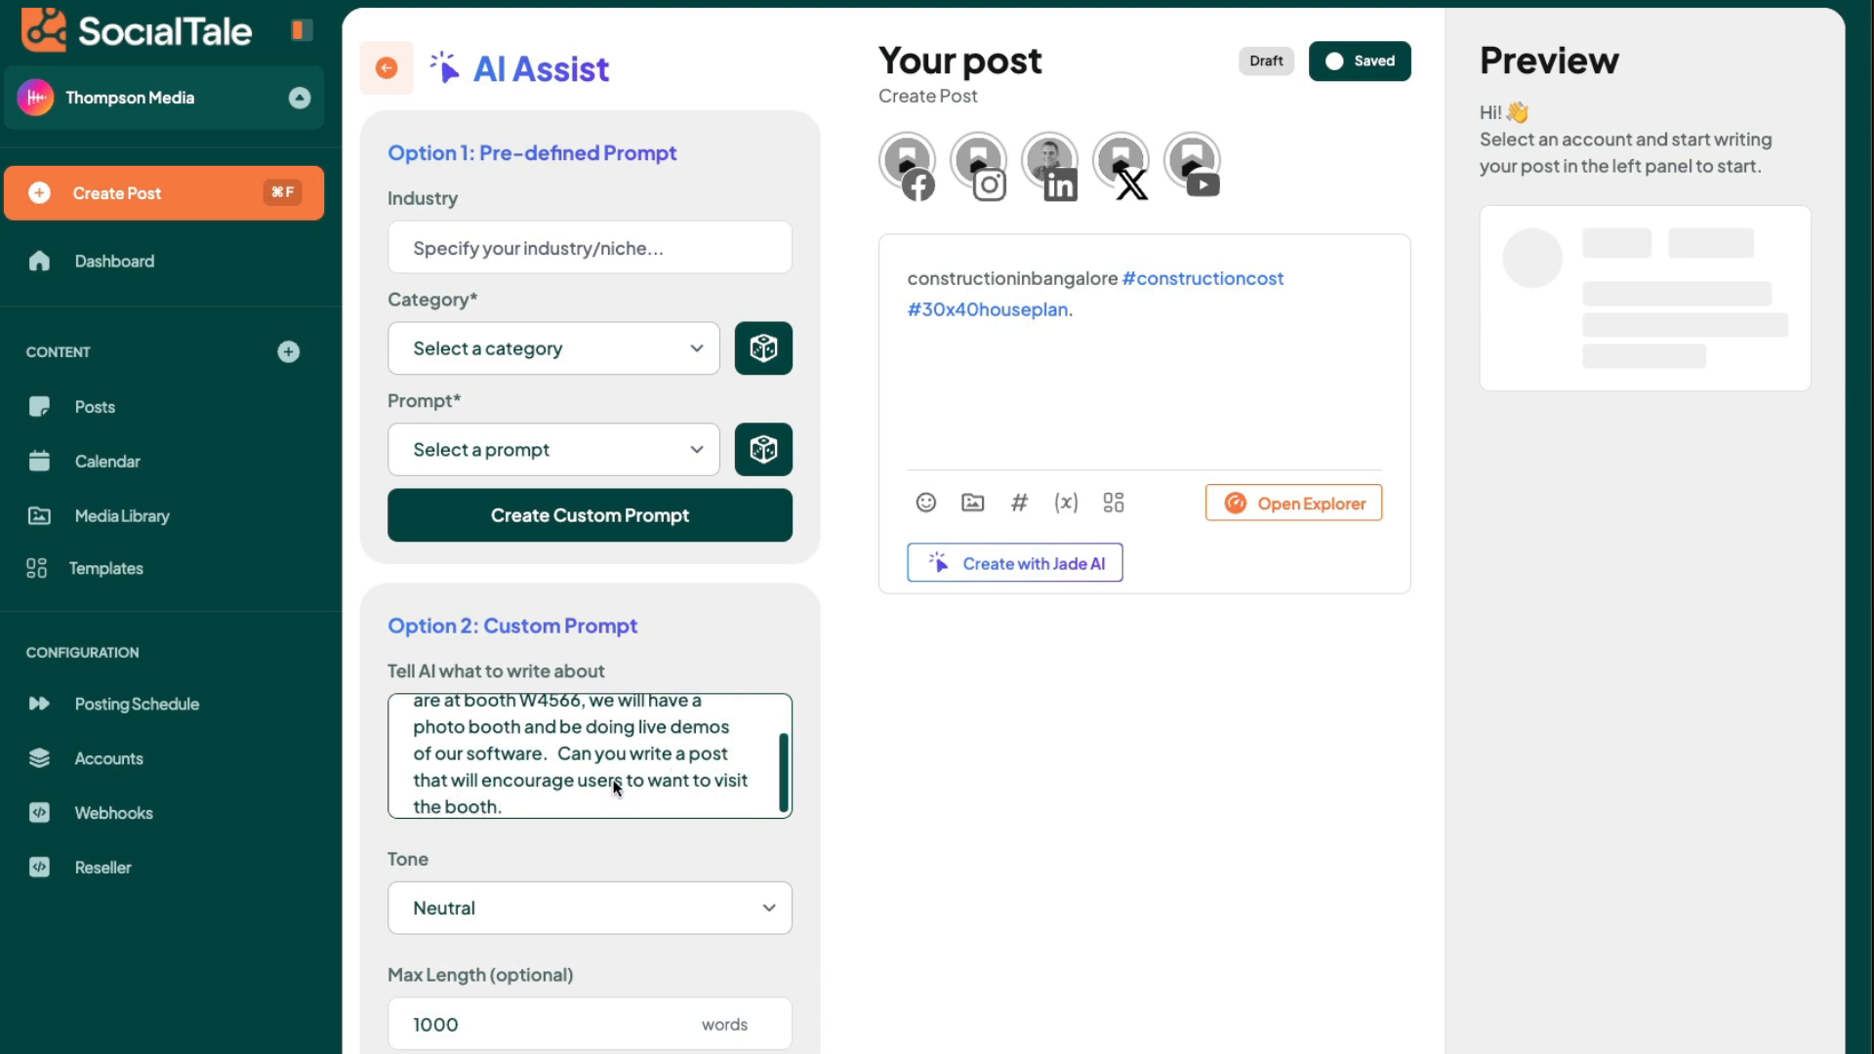
- Generate the AI post with an Engaging tone and a maximum length of 500 words
{"action": "left_click", "coordinate": [536, 896]}
{"action": "left_click", "coordinate": [516, 1031]}
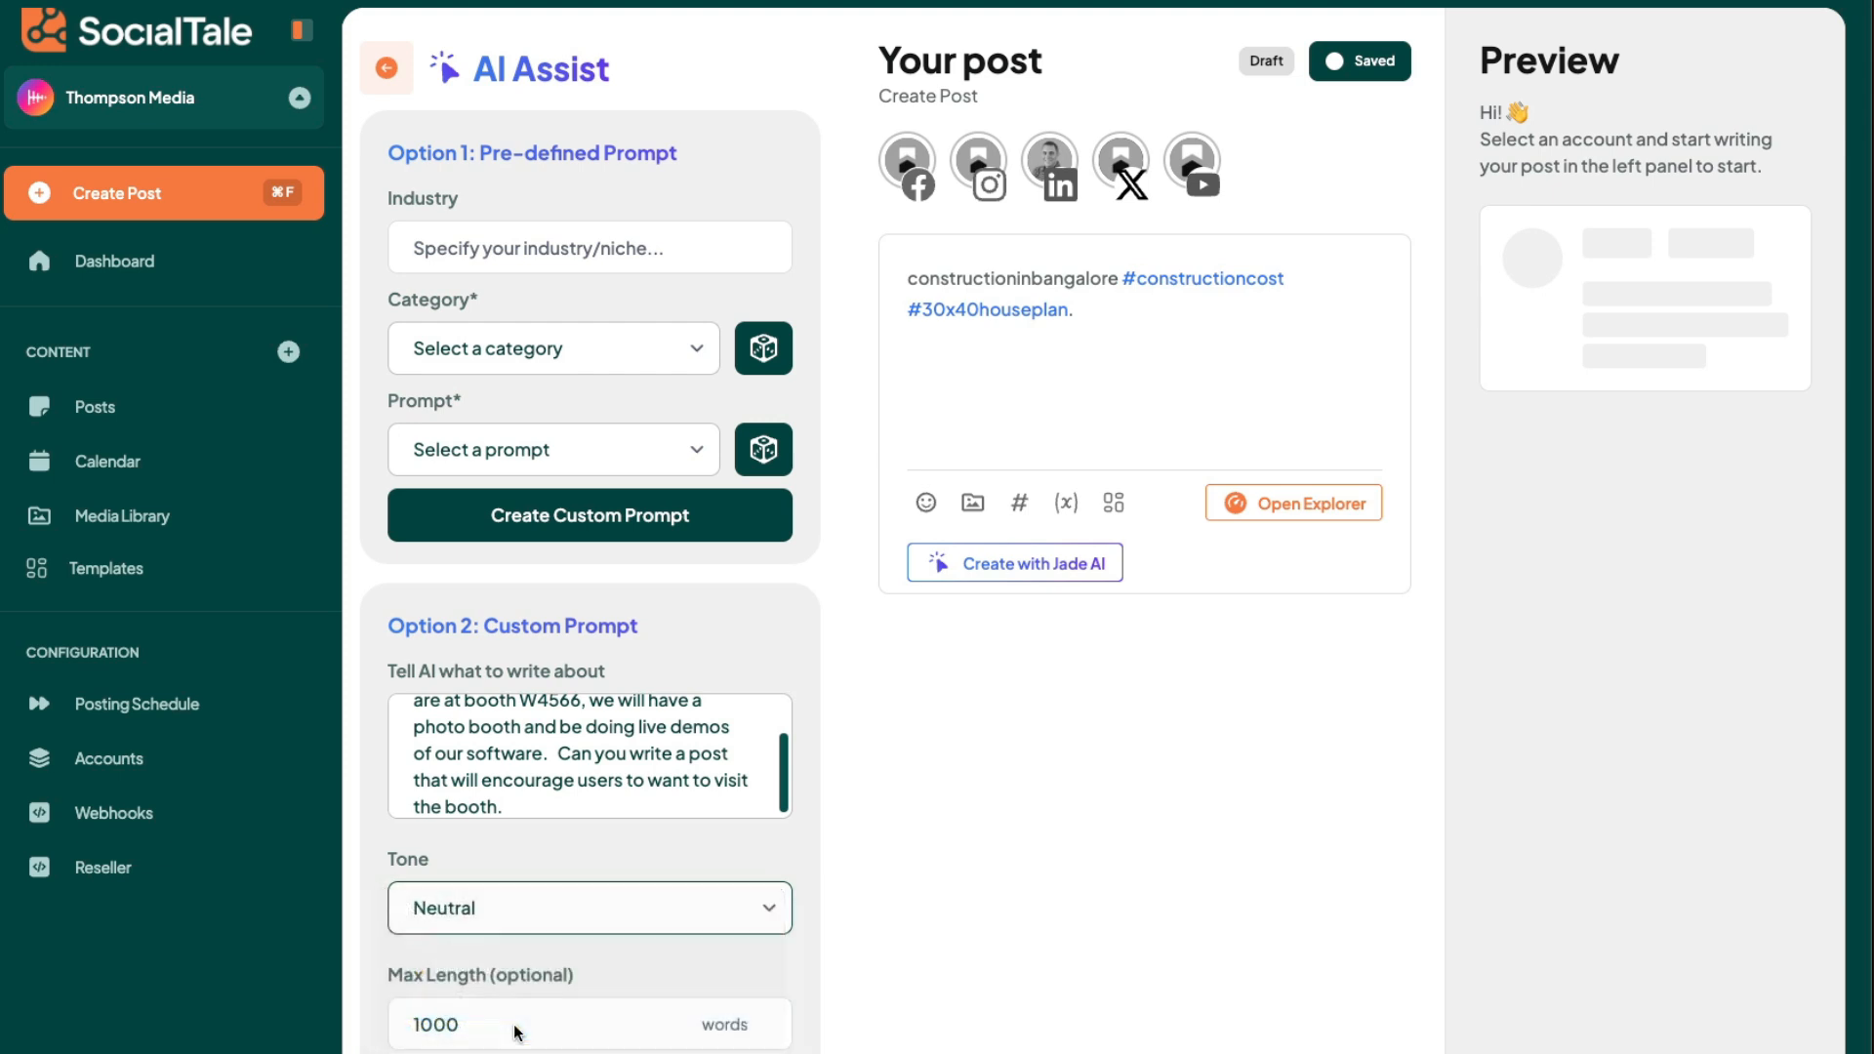
{"action": "left_click_drag", "start_coordinate": [464, 1023], "coordinate": [342, 1025]}
{"action": "type", "text": "500"}
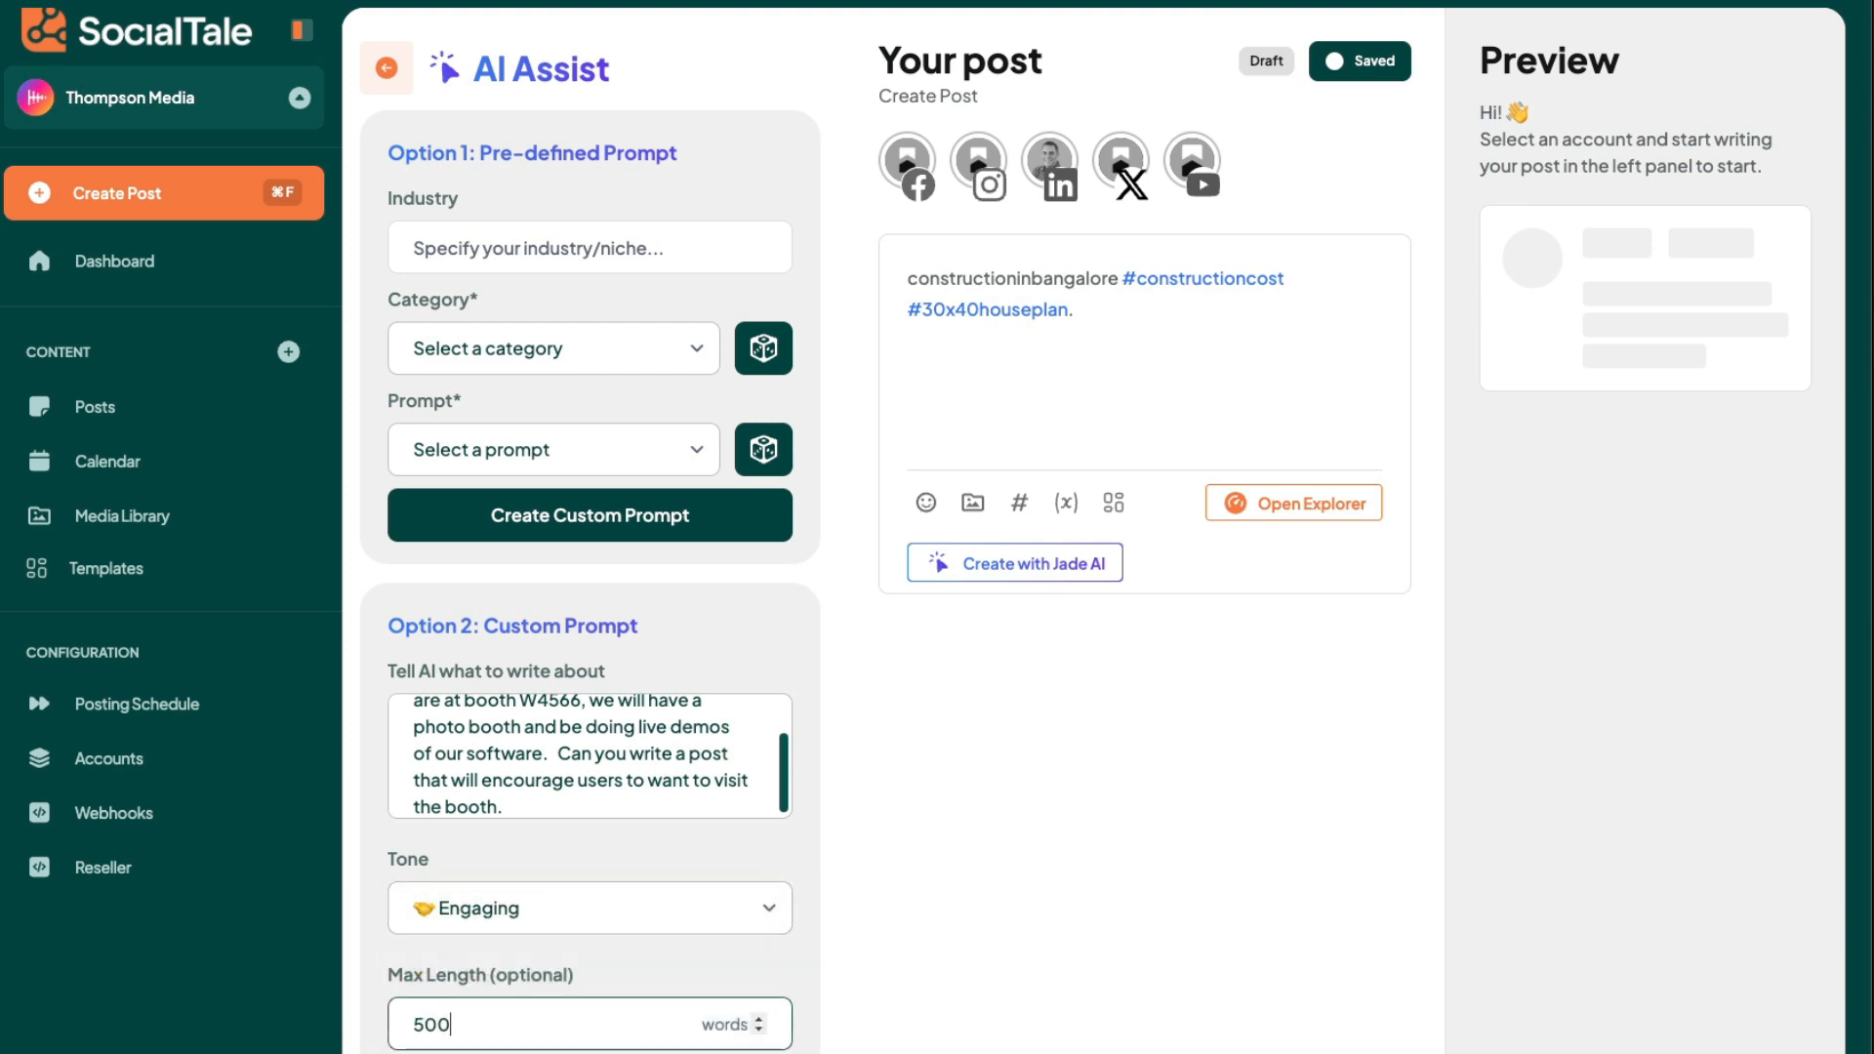
{"action": "left_click", "coordinate": [664, 1052]}
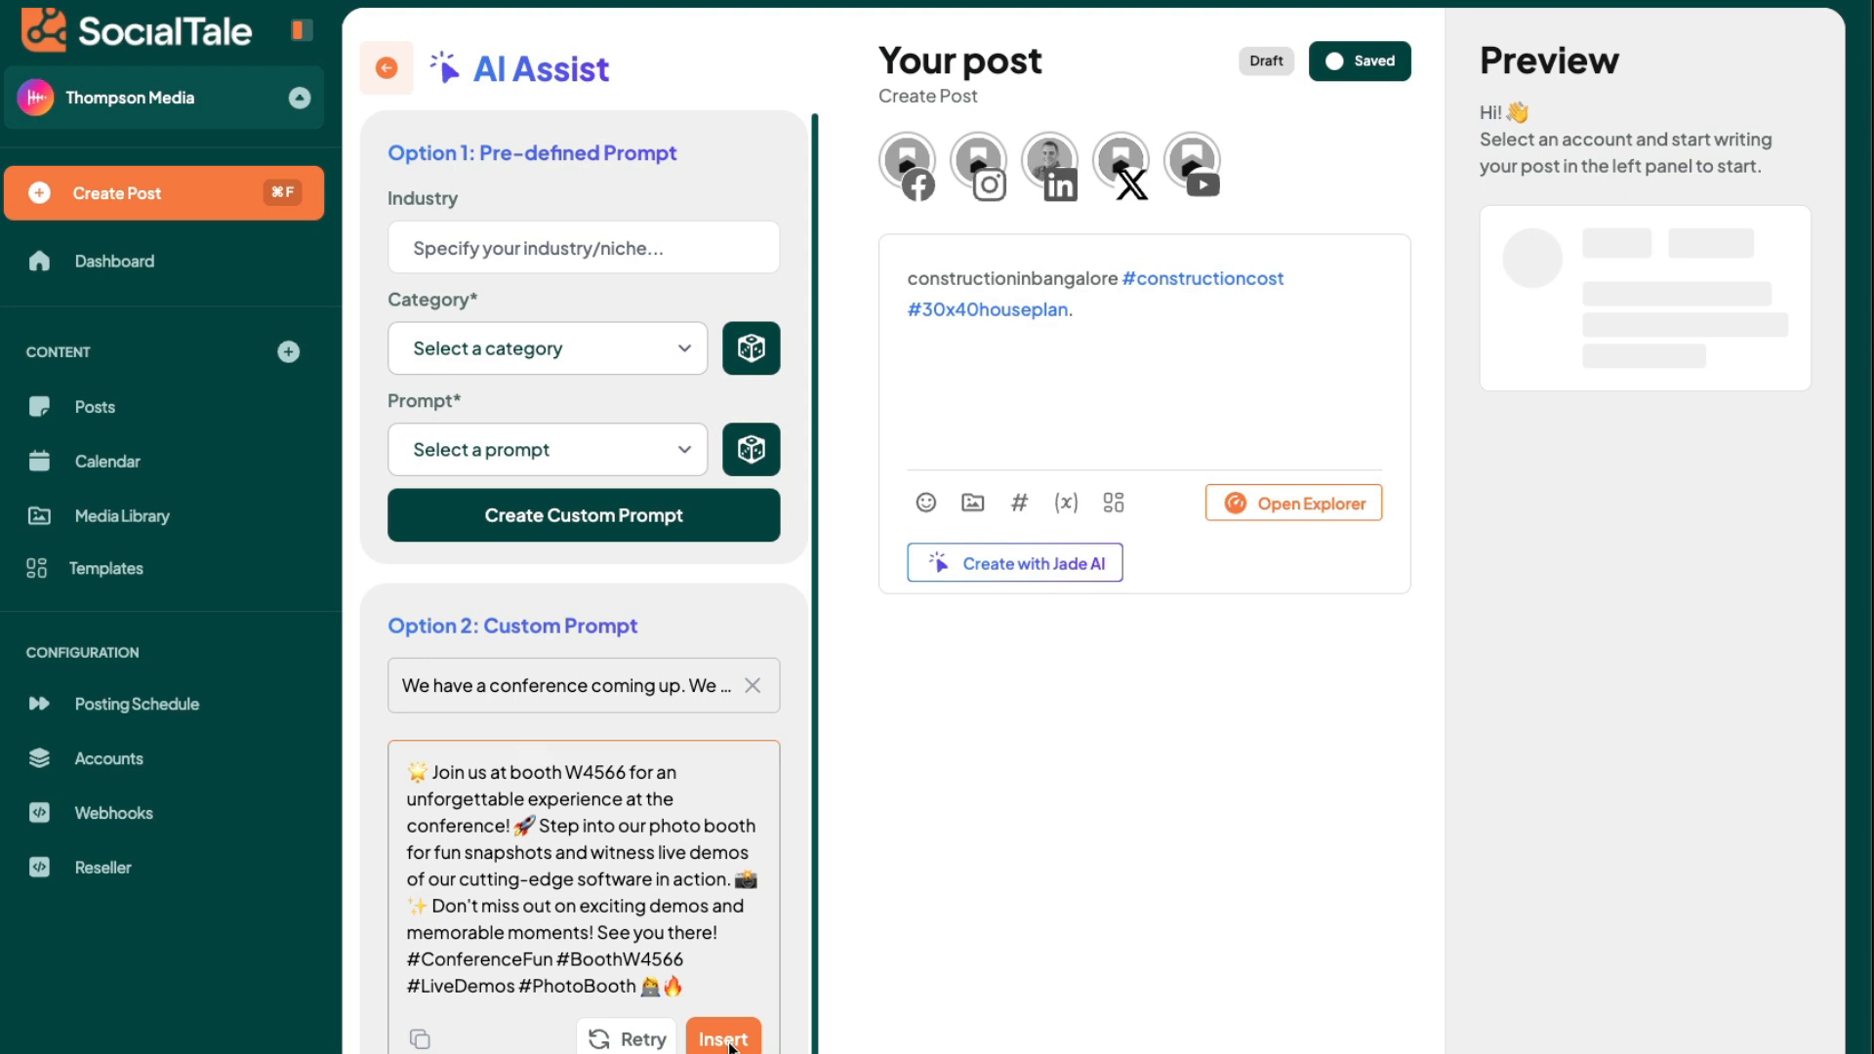
- Insert the generated booth W4566 text into the post and delete the earlier house construction text before it
{"action": "left_click", "coordinate": [723, 1038]}
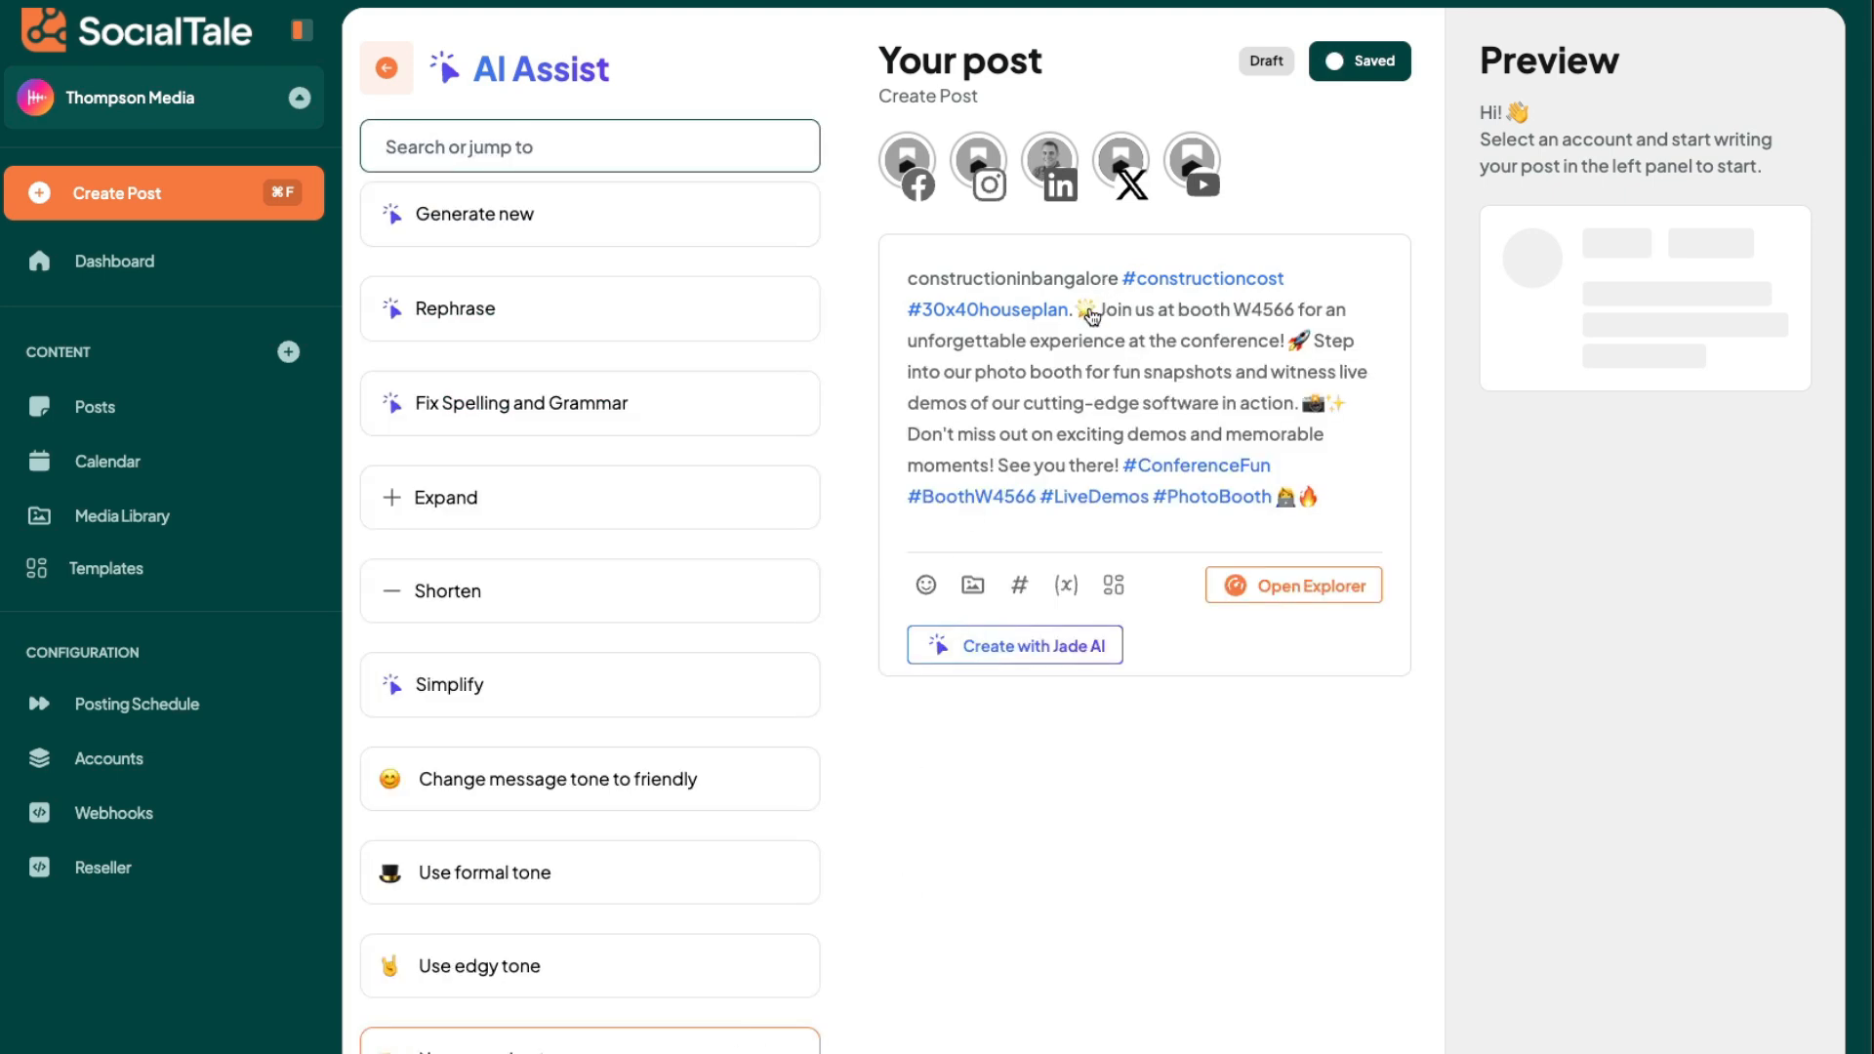
{"action": "left_click_drag", "start_coordinate": [1091, 315], "coordinate": [879, 284]}
{"action": "key", "text": "BackSpace"}
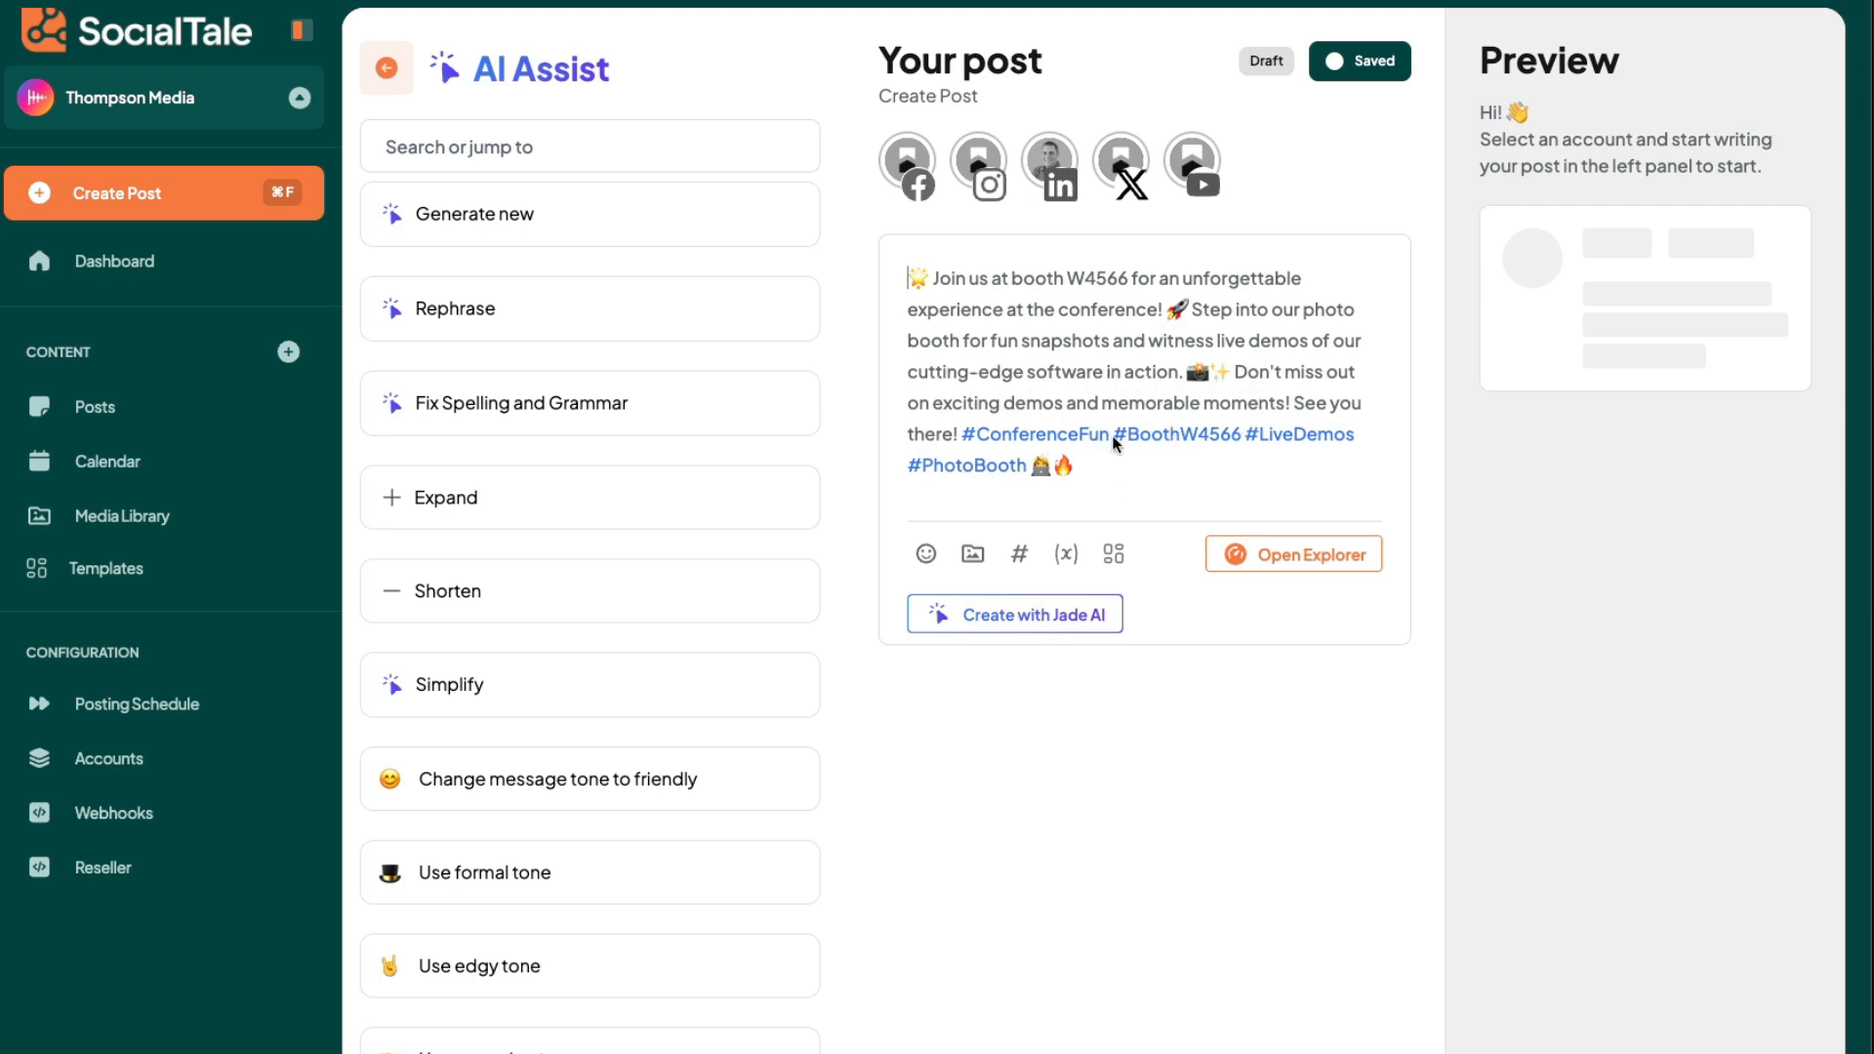
- Upload the desktop image 480443013_...69620_n.jpg with the IBS booth map and add it to the post
{"action": "left_click", "coordinate": [973, 553]}
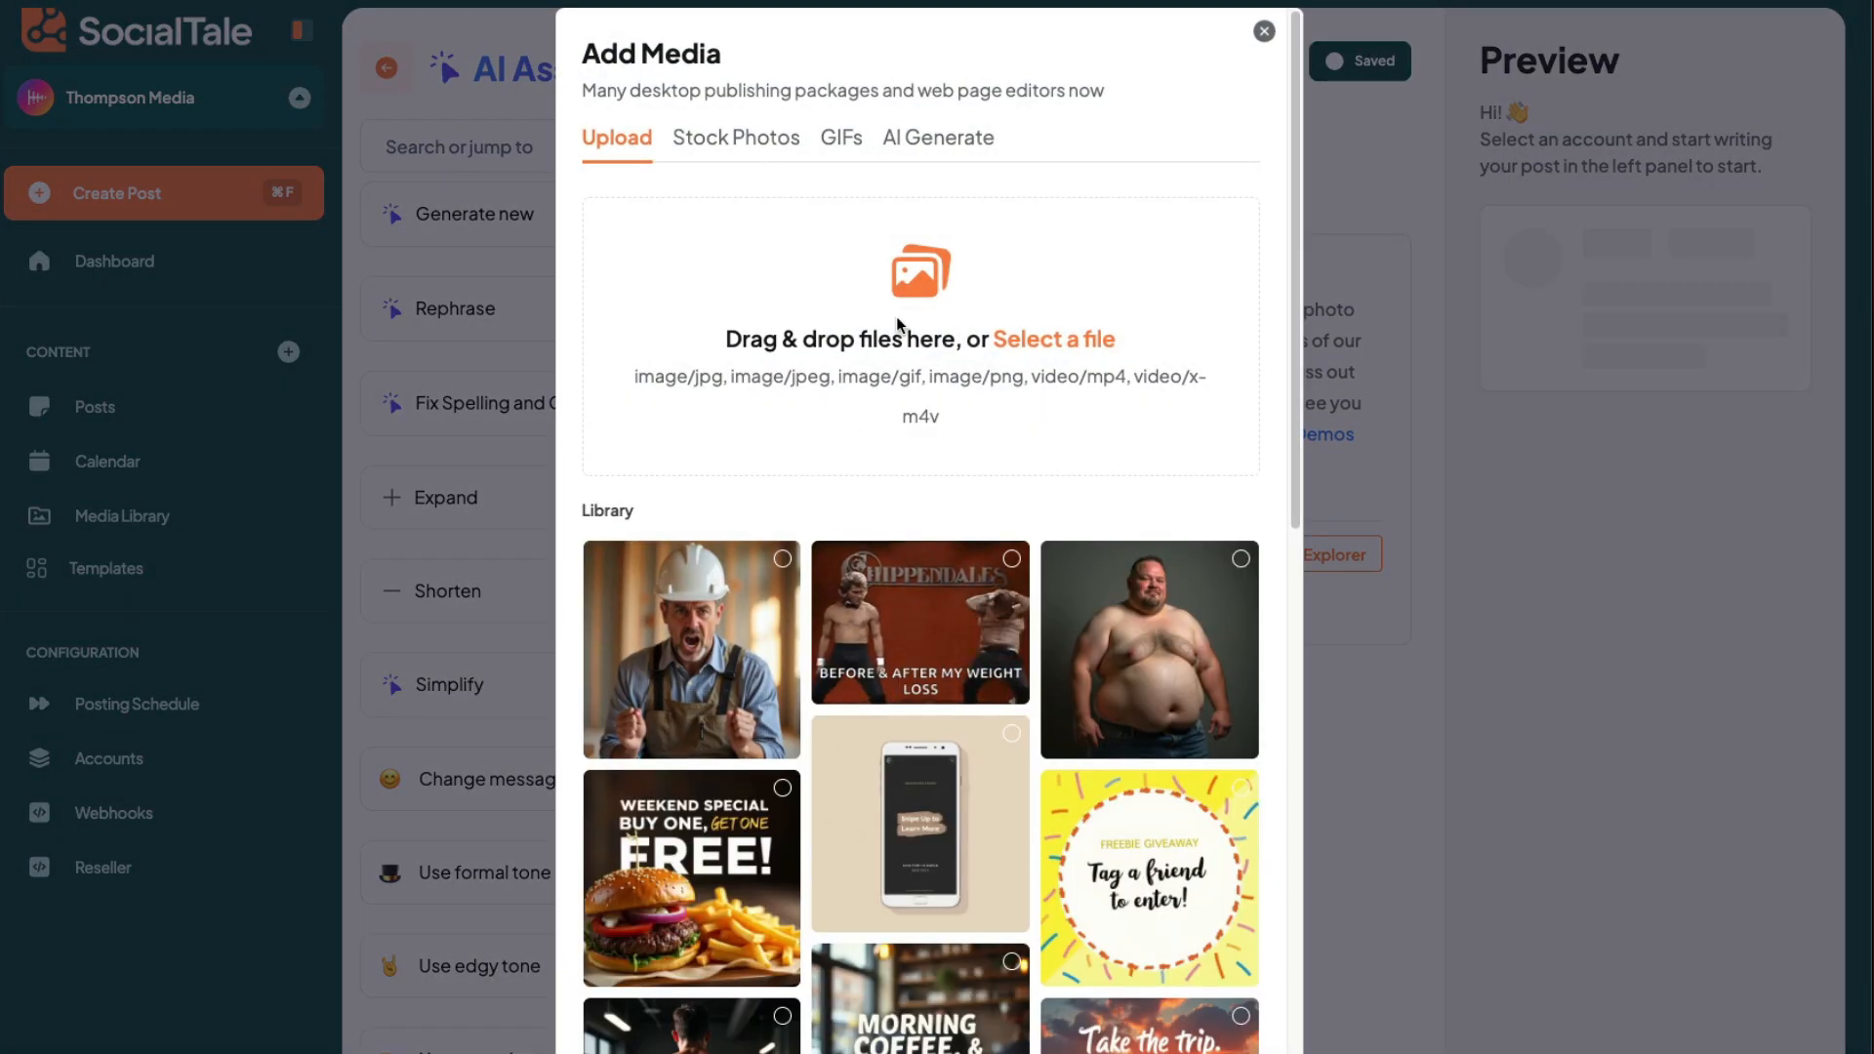
{"action": "left_click", "coordinate": [1019, 336]}
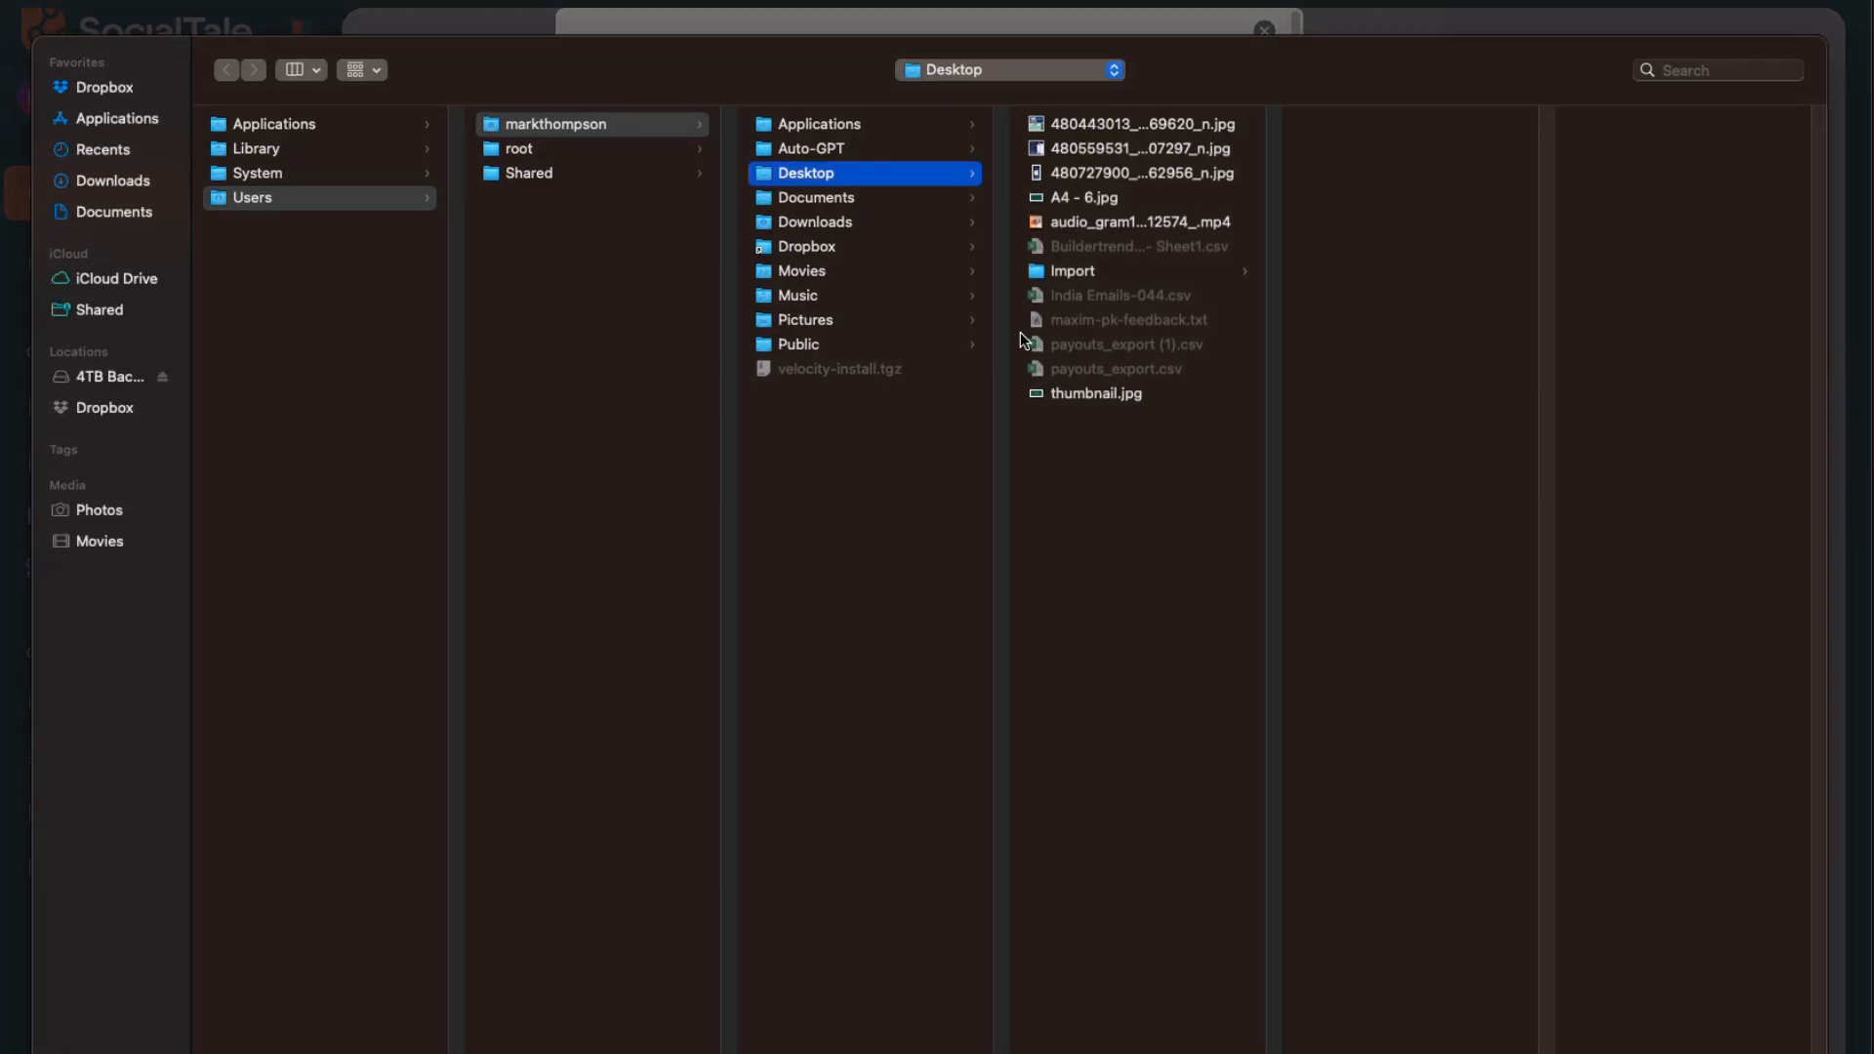
{"action": "left_click", "coordinate": [1064, 149]}
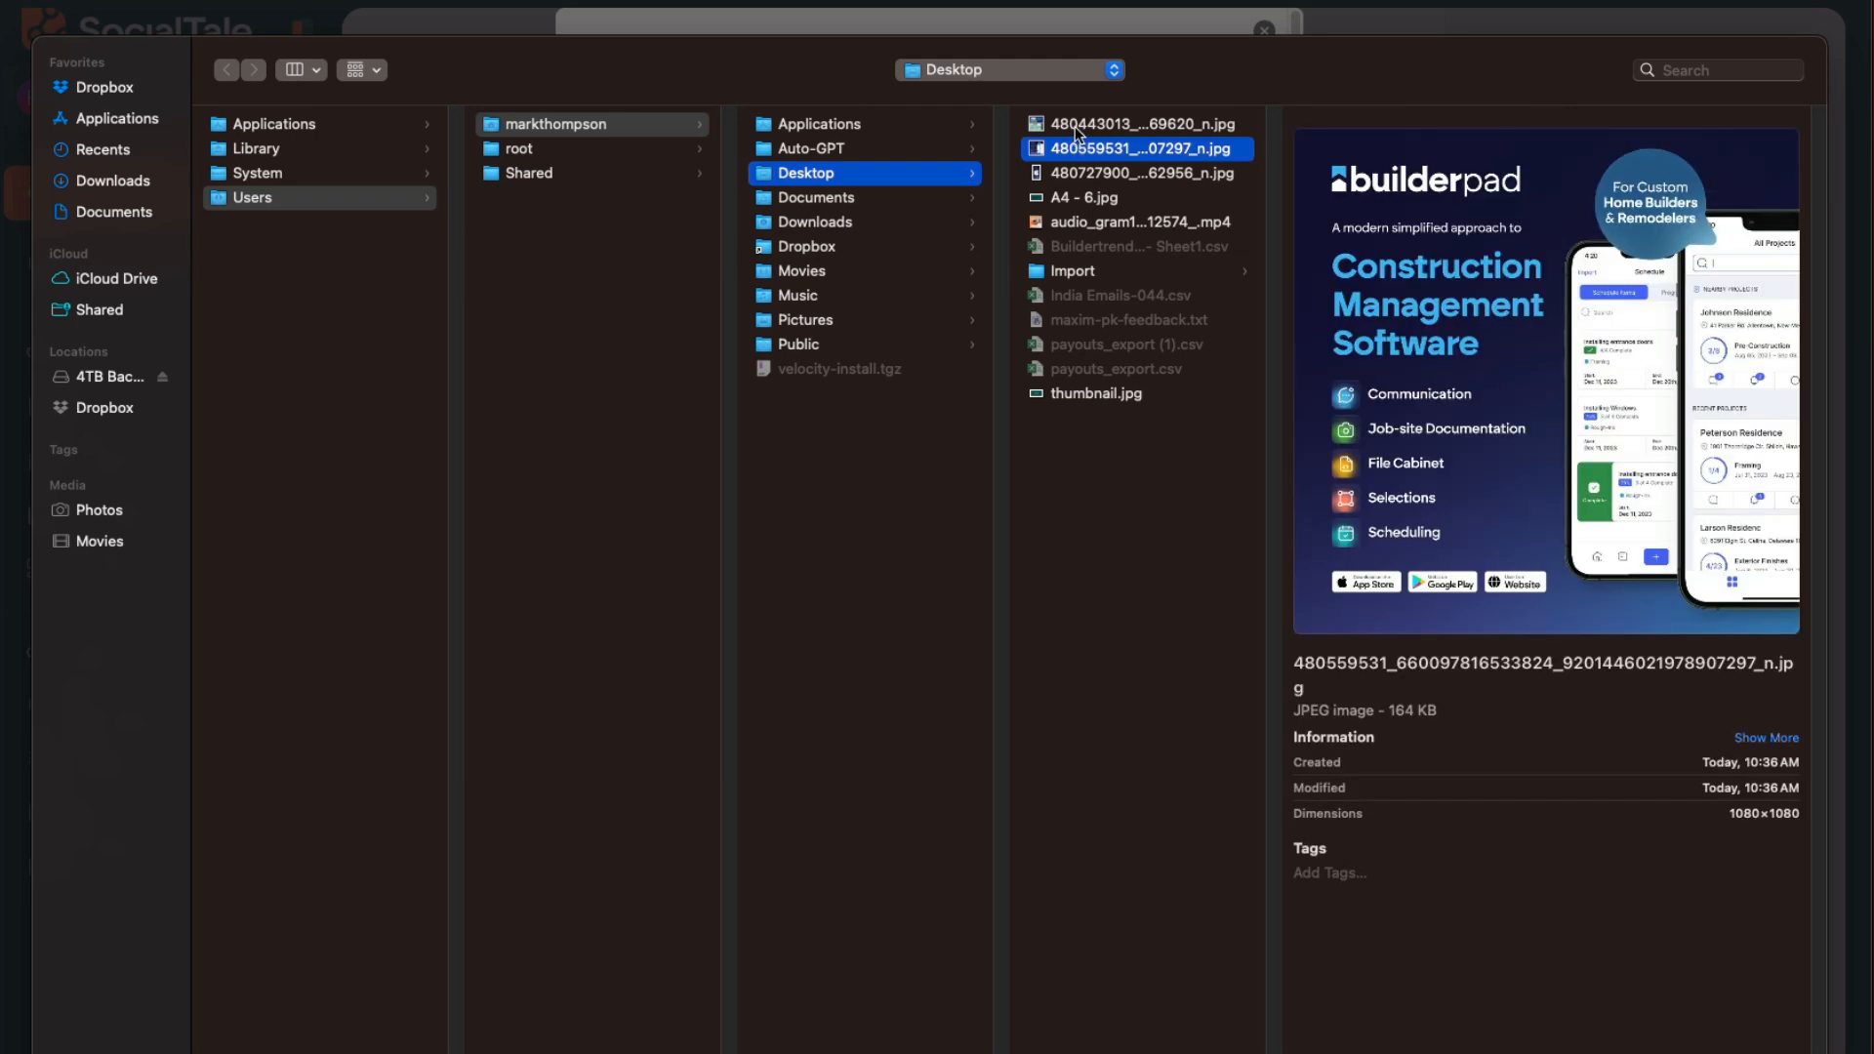
{"action": "left_click", "coordinate": [1074, 126]}
{"action": "double_click", "coordinate": [1075, 126]}
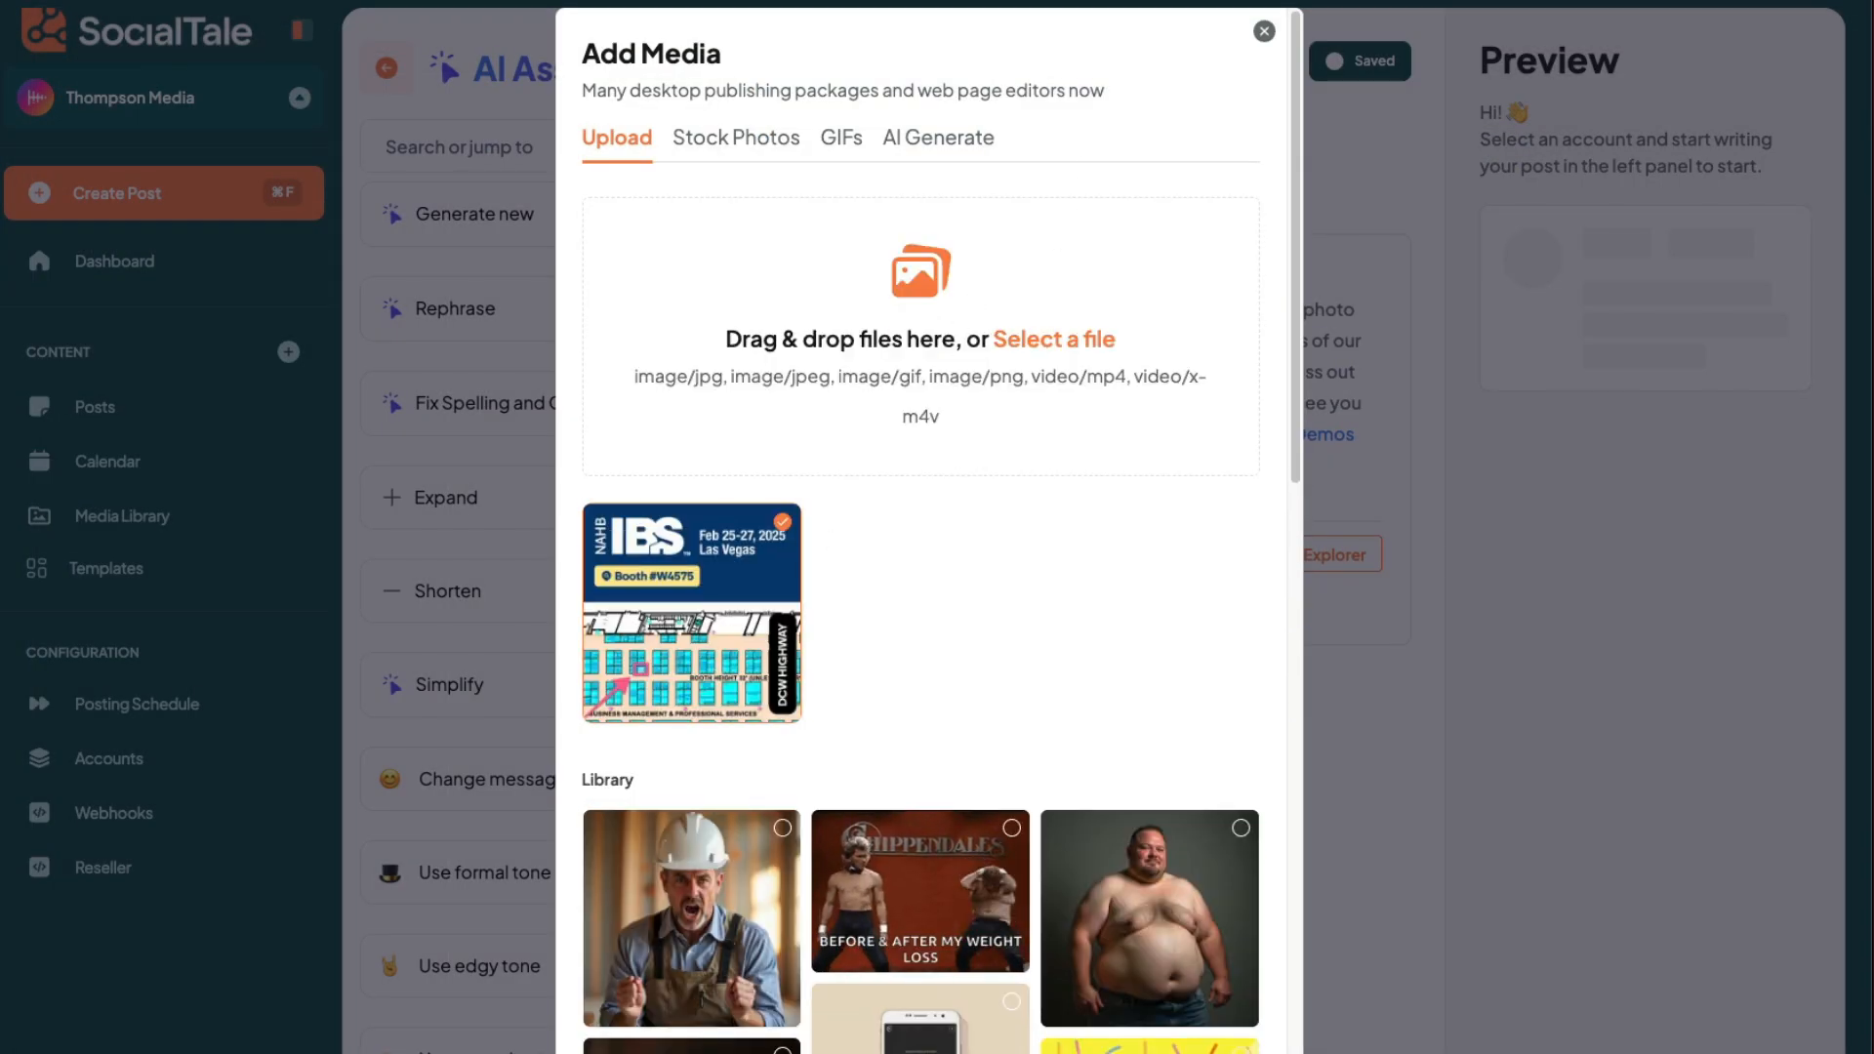
{"action": "left_click", "coordinate": [1198, 1045]}
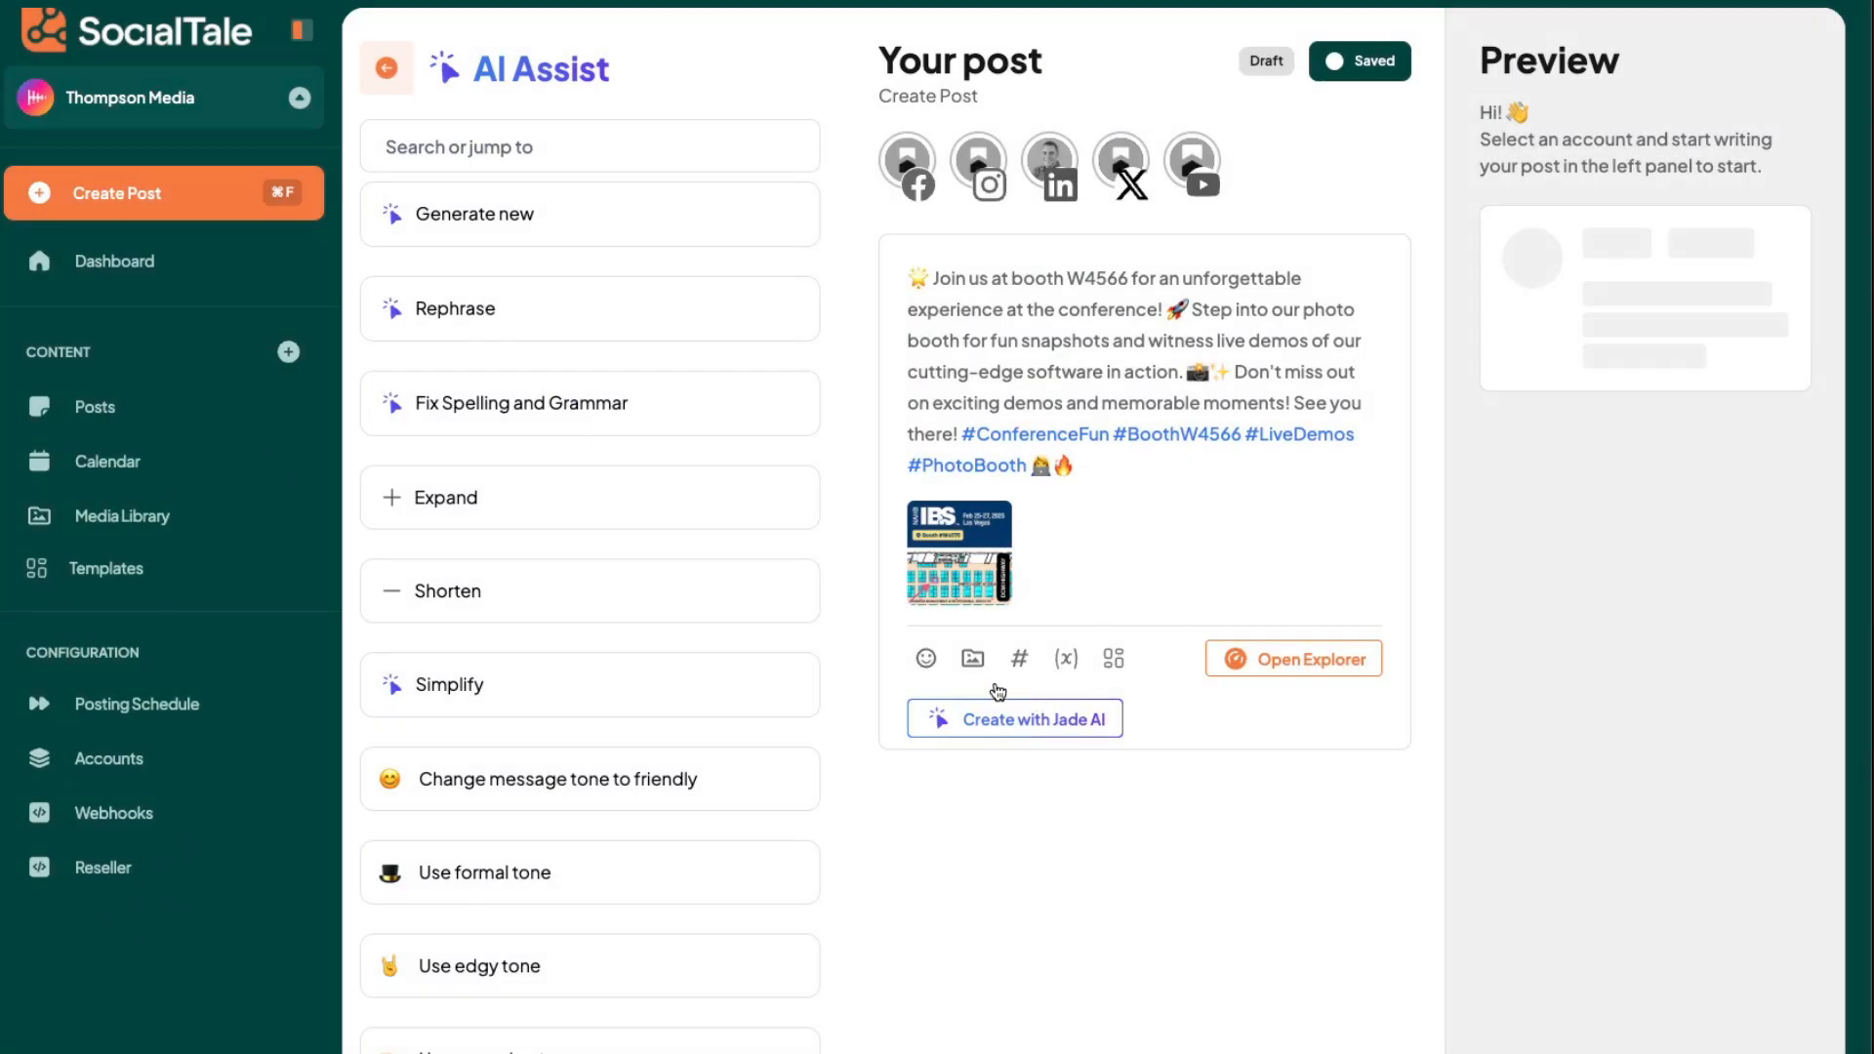
- Select the BuilderPad Facebook page and the Instagram account for the post, and set the Instagram format to Story
{"action": "left_click", "coordinate": [1220, 1048]}
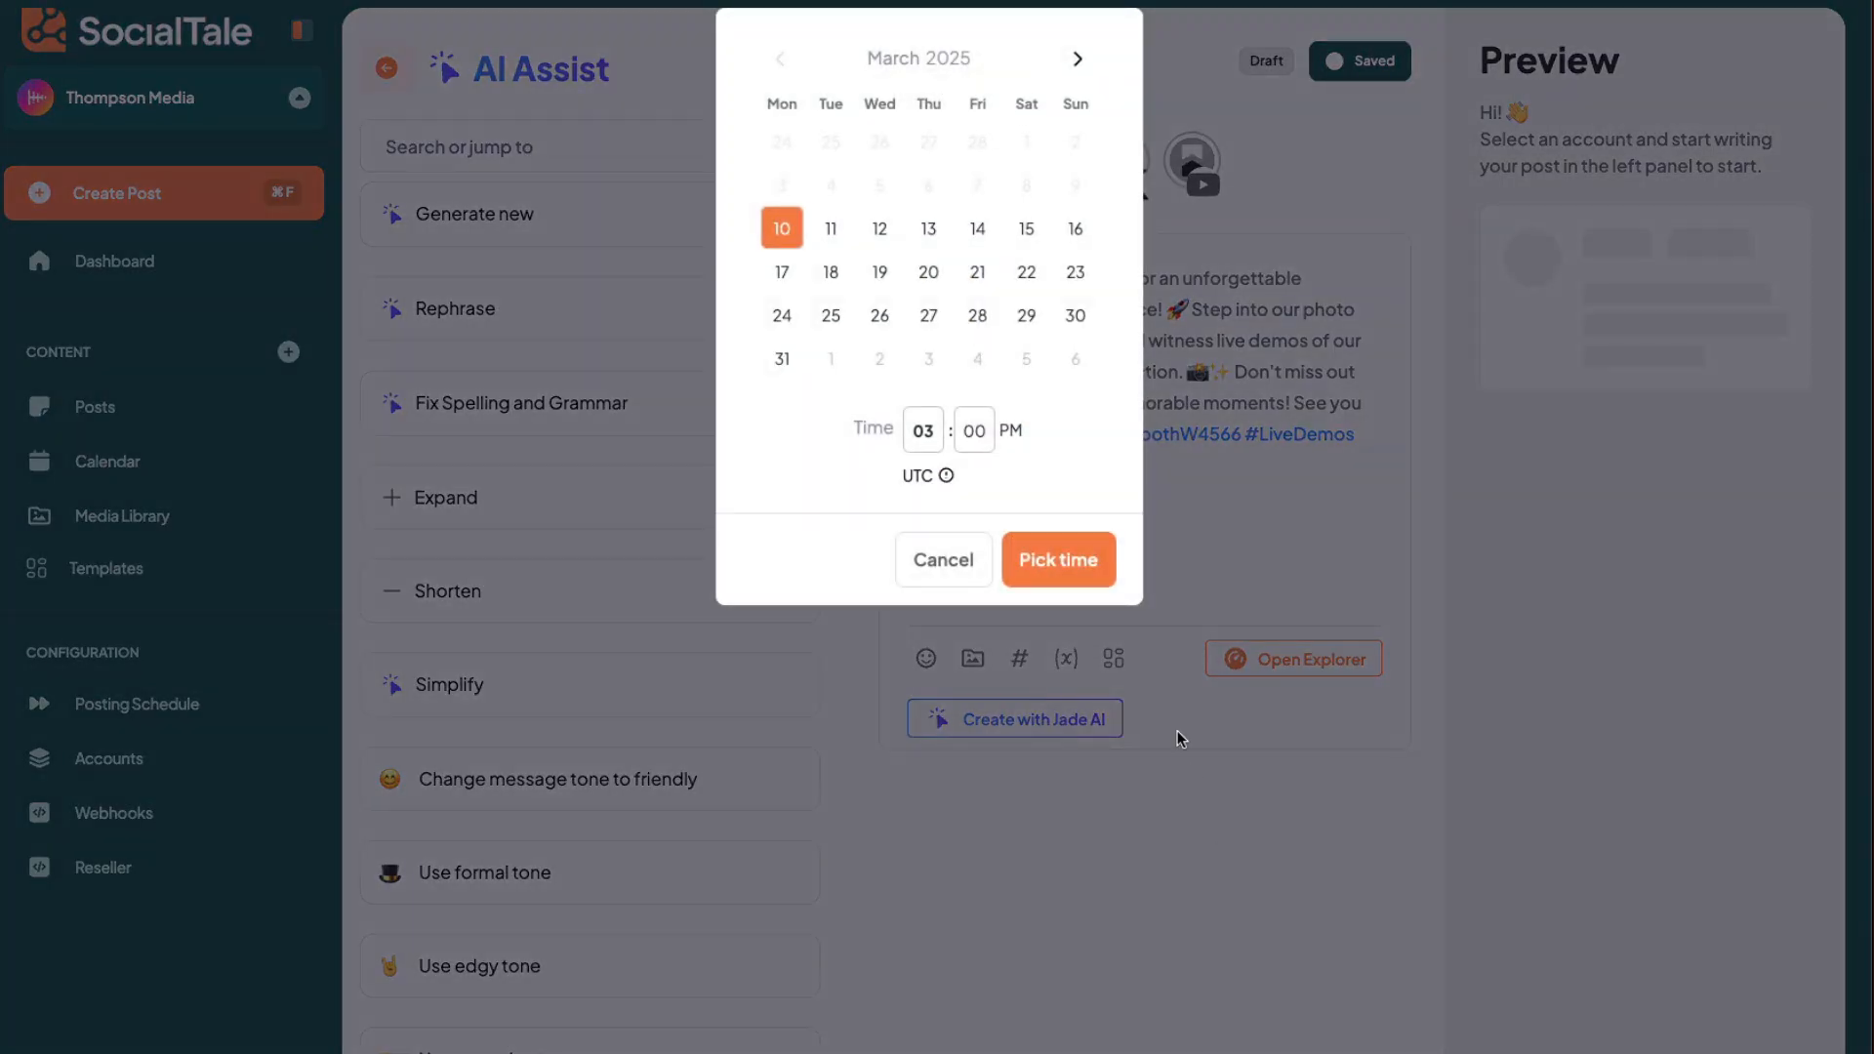
{"action": "left_click", "coordinate": [979, 562]}
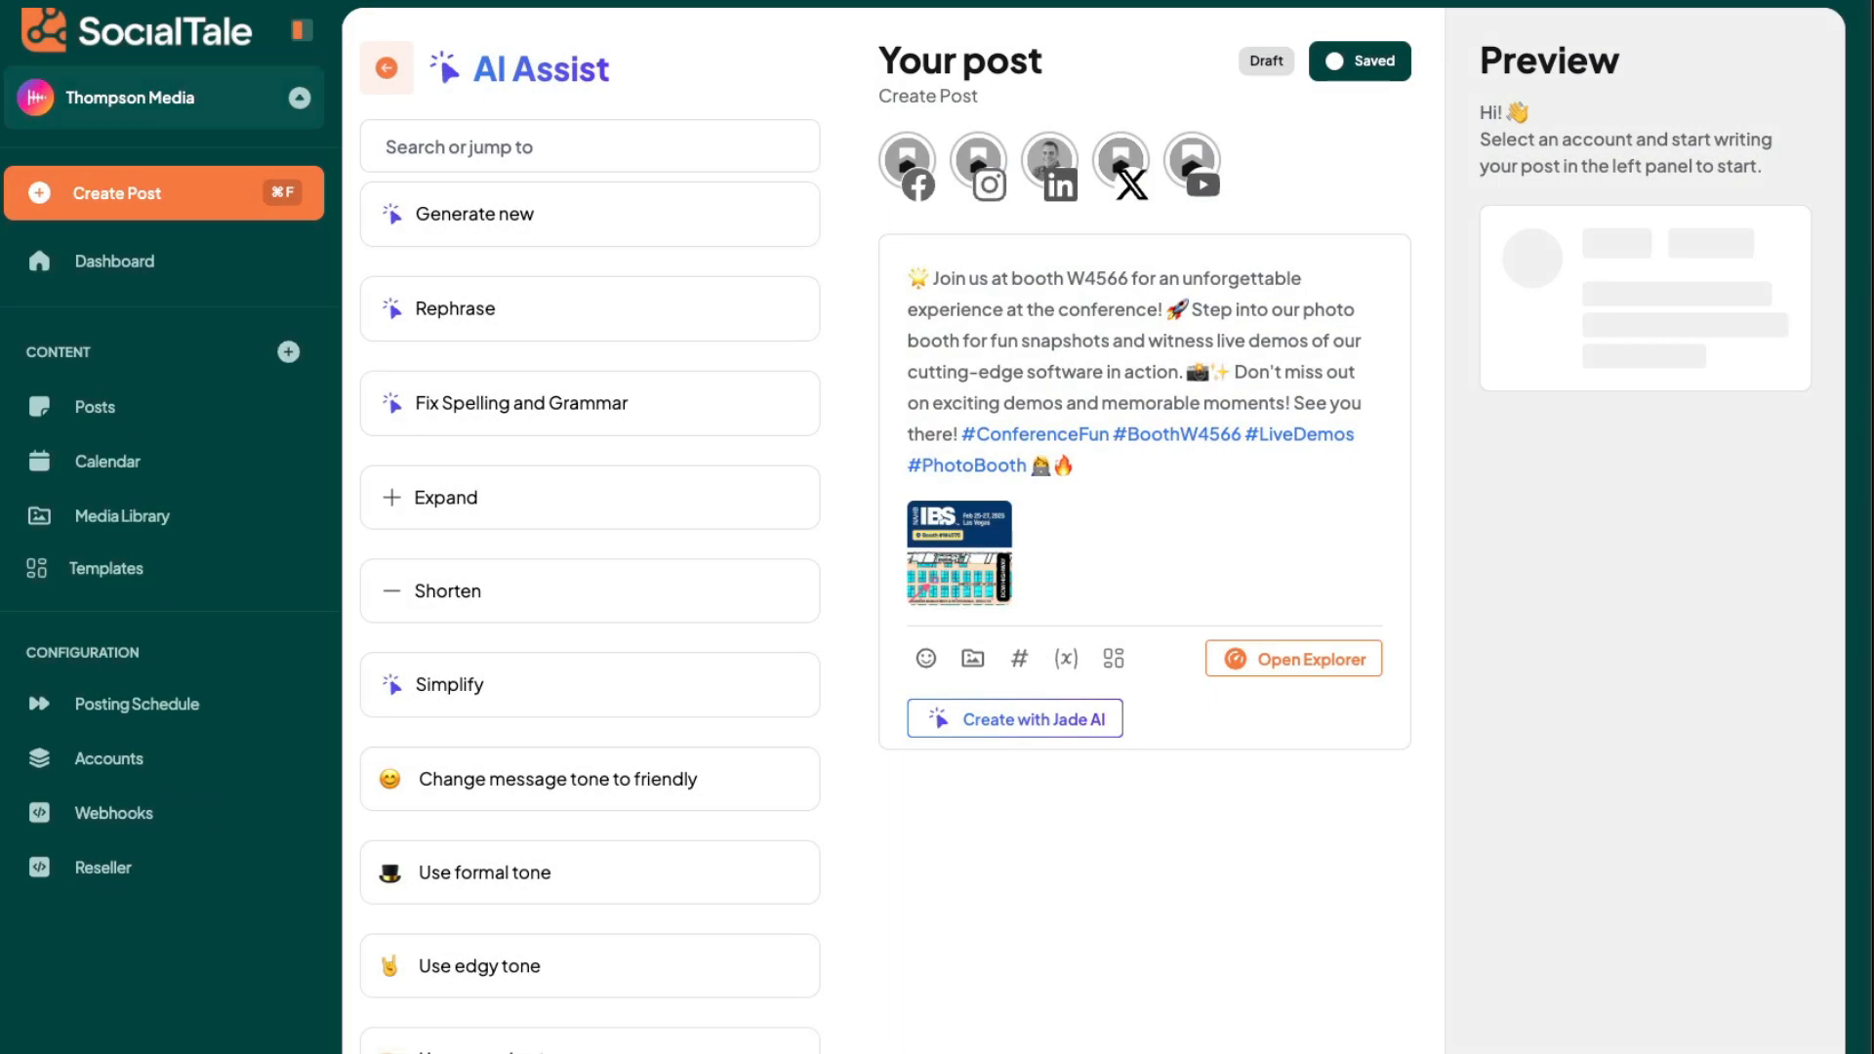
{"action": "left_click", "coordinate": [922, 170]}
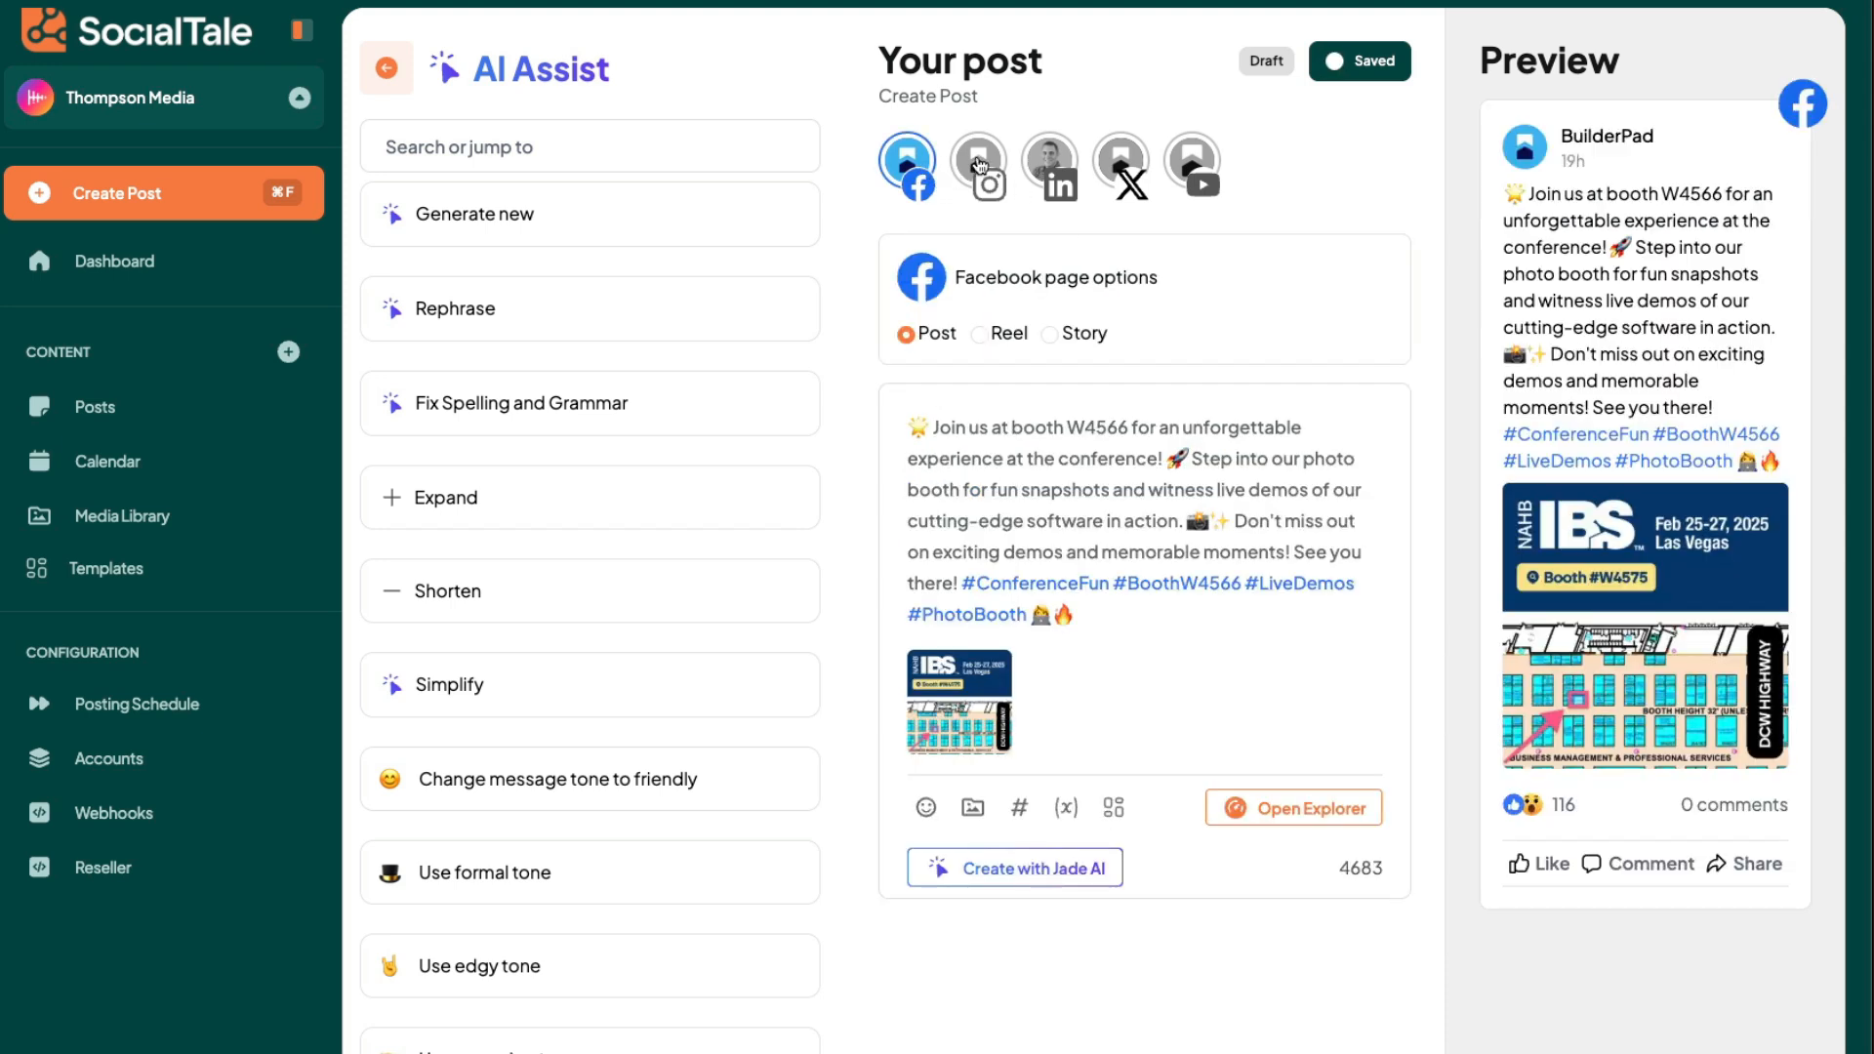
{"action": "left_click", "coordinate": [979, 163]}
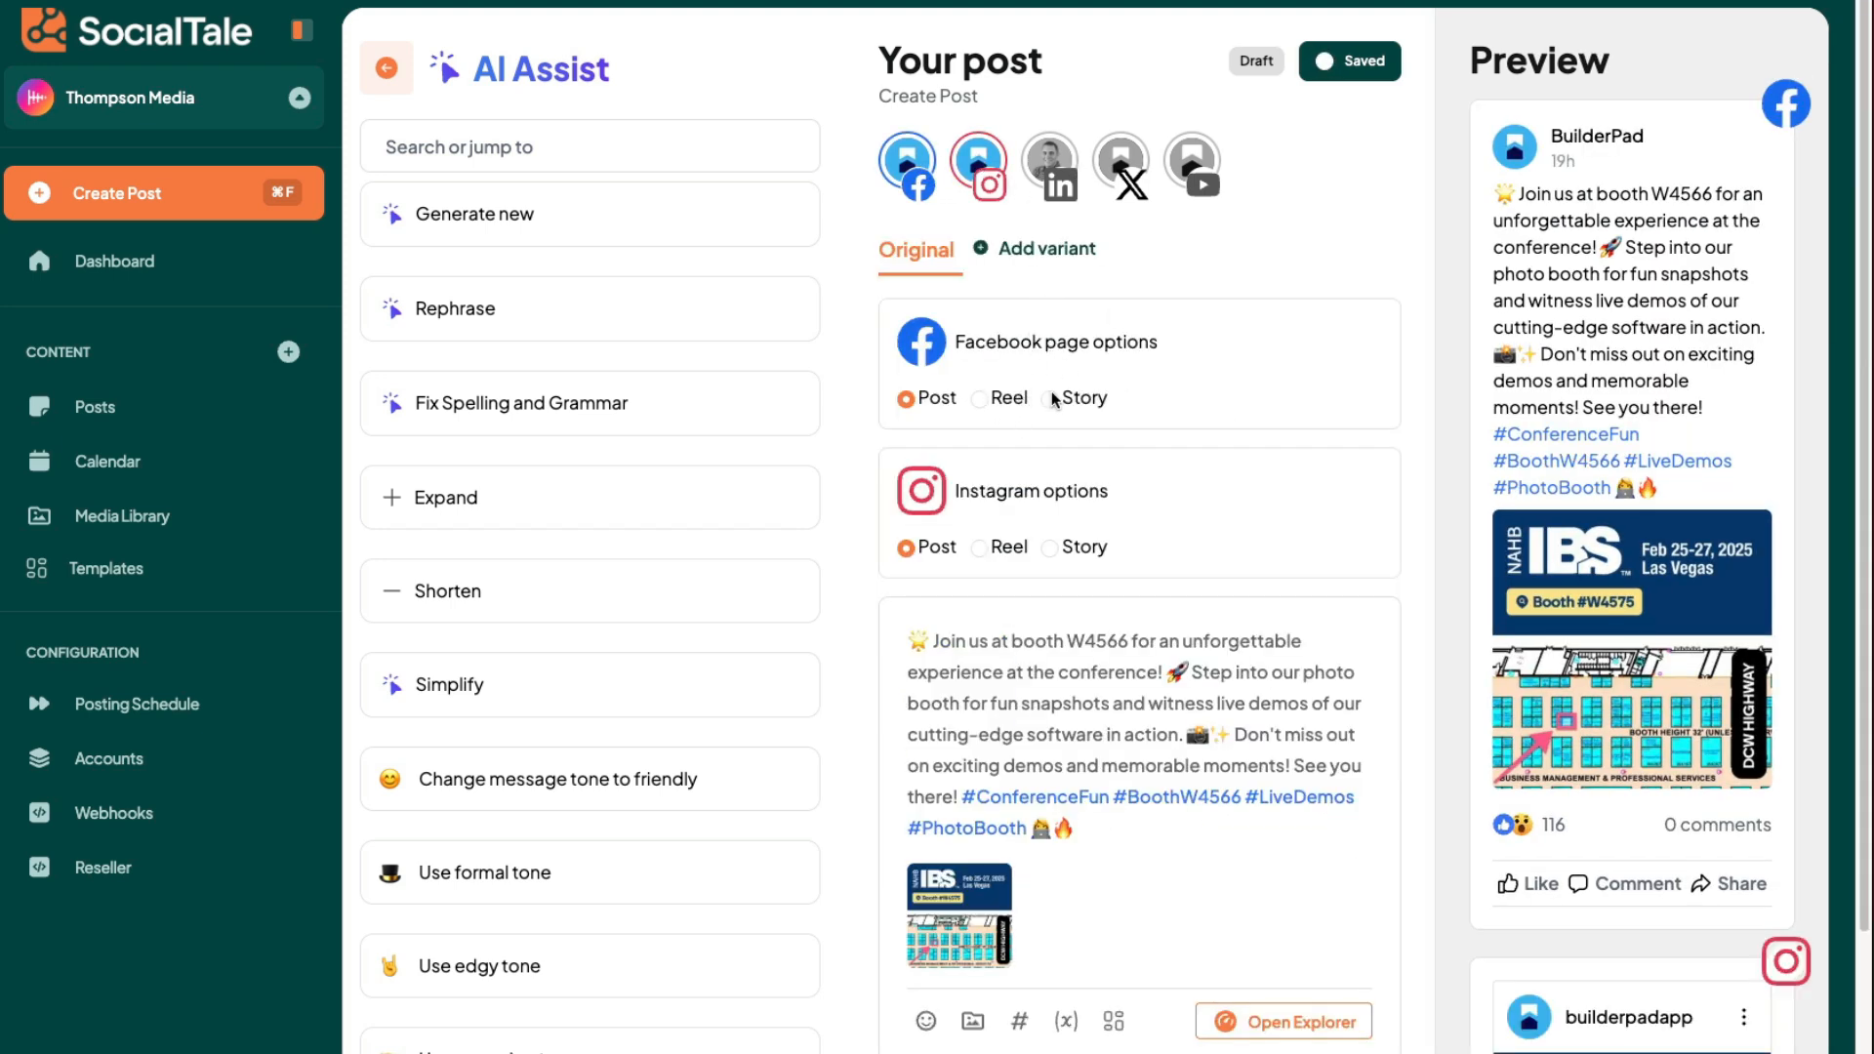
{"action": "left_click", "coordinate": [1049, 548]}
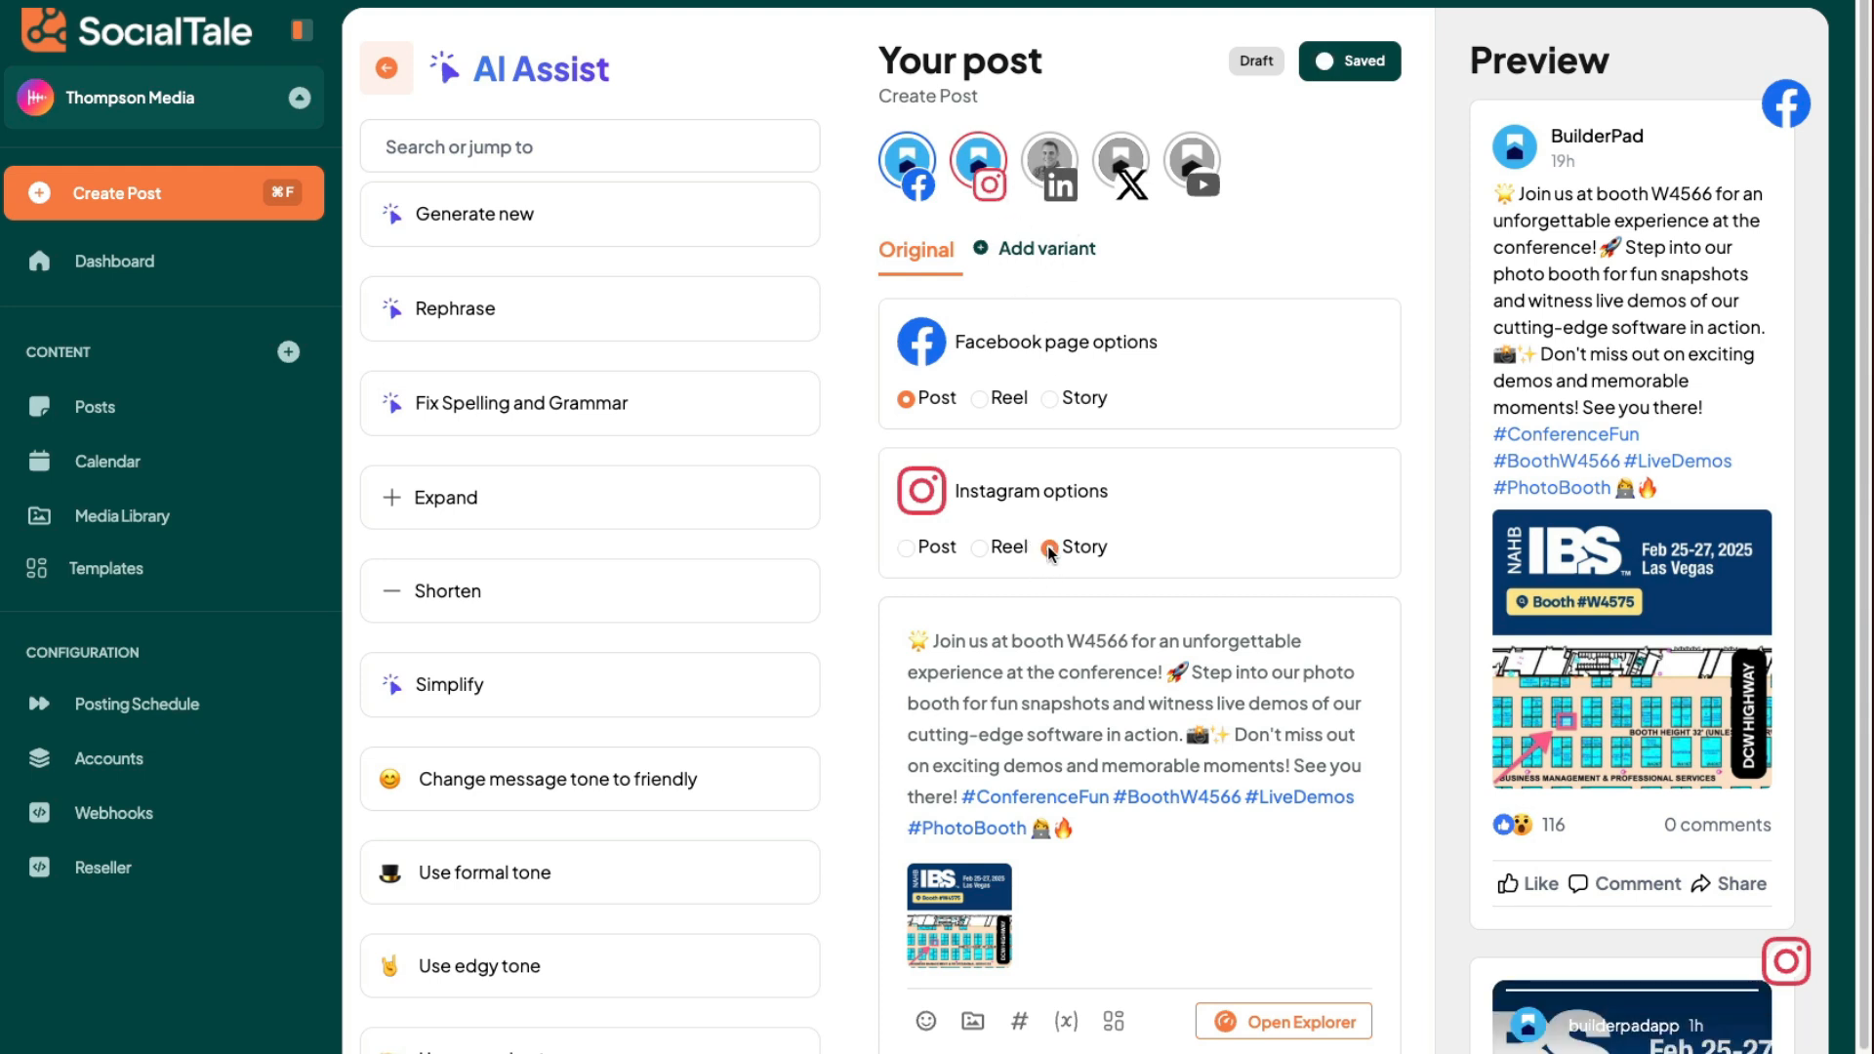
- Add a post variant for the builderpadapp Instagram account and remove the IBS booth image from it
{"action": "left_click", "coordinate": [1039, 262]}
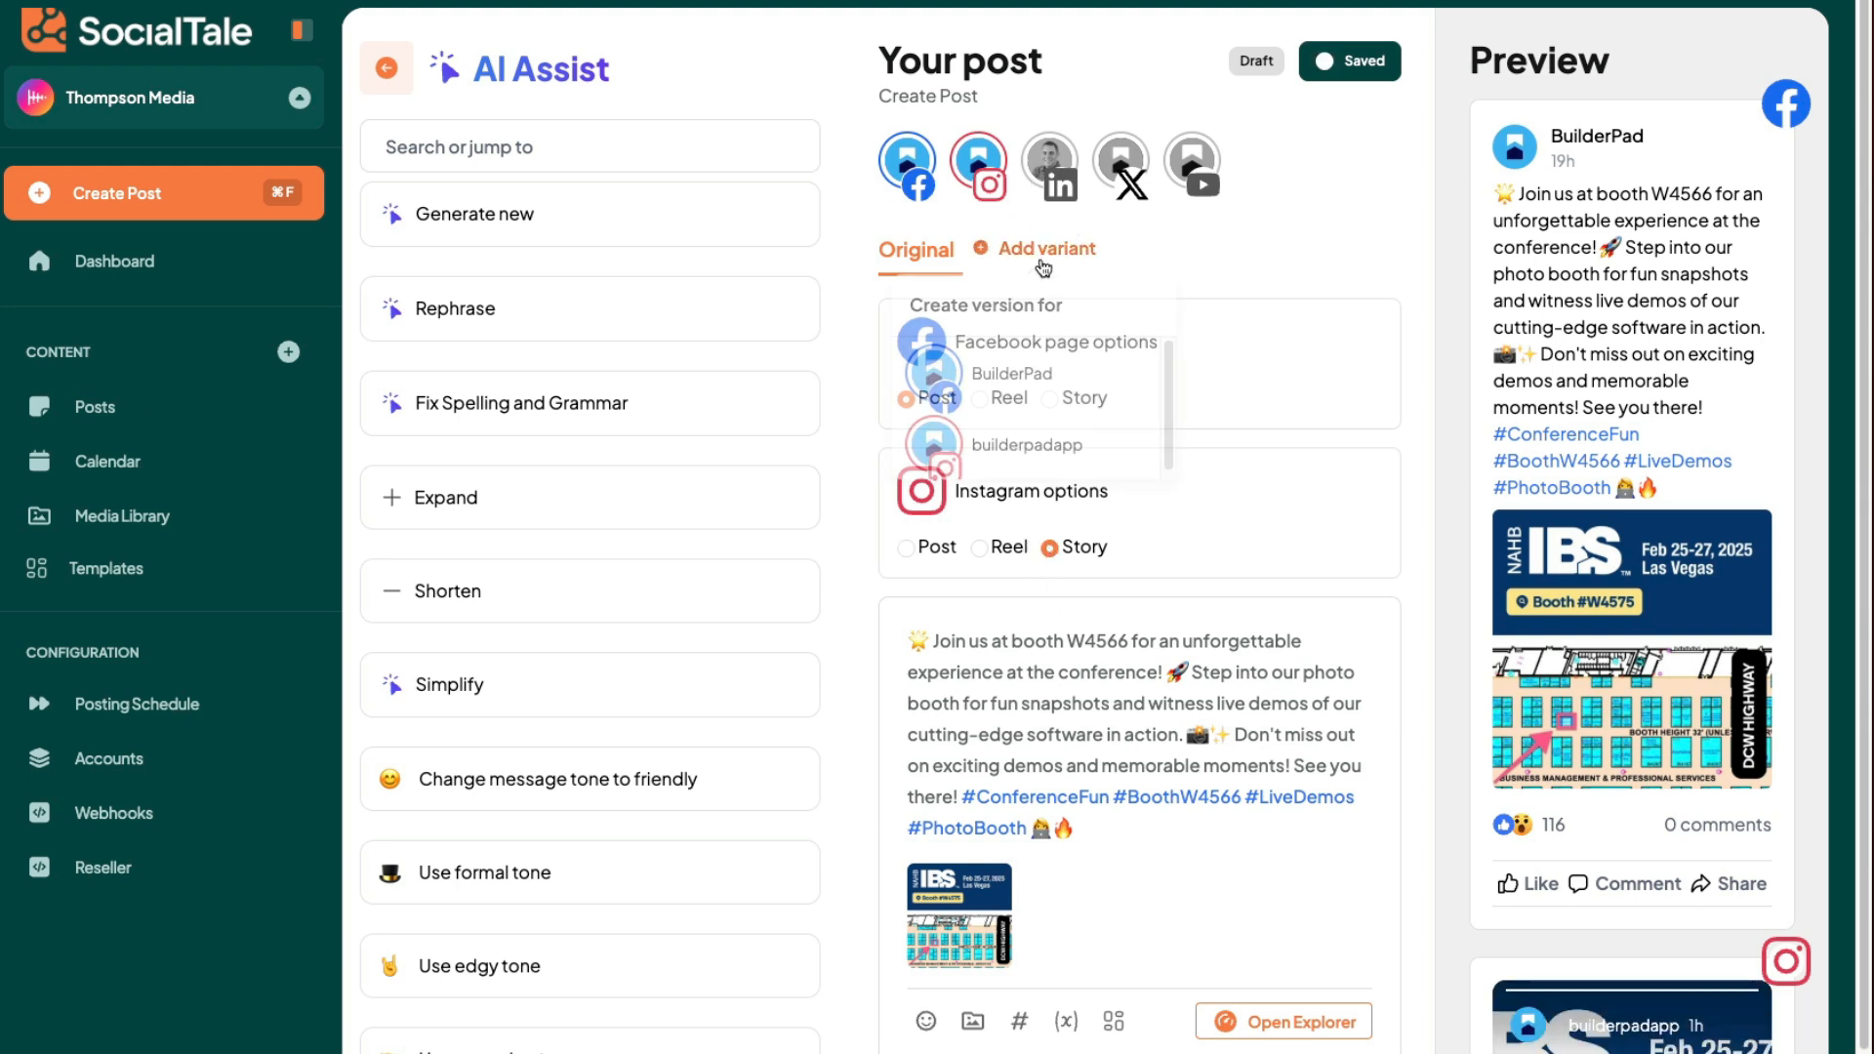
{"action": "left_click", "coordinate": [1044, 453]}
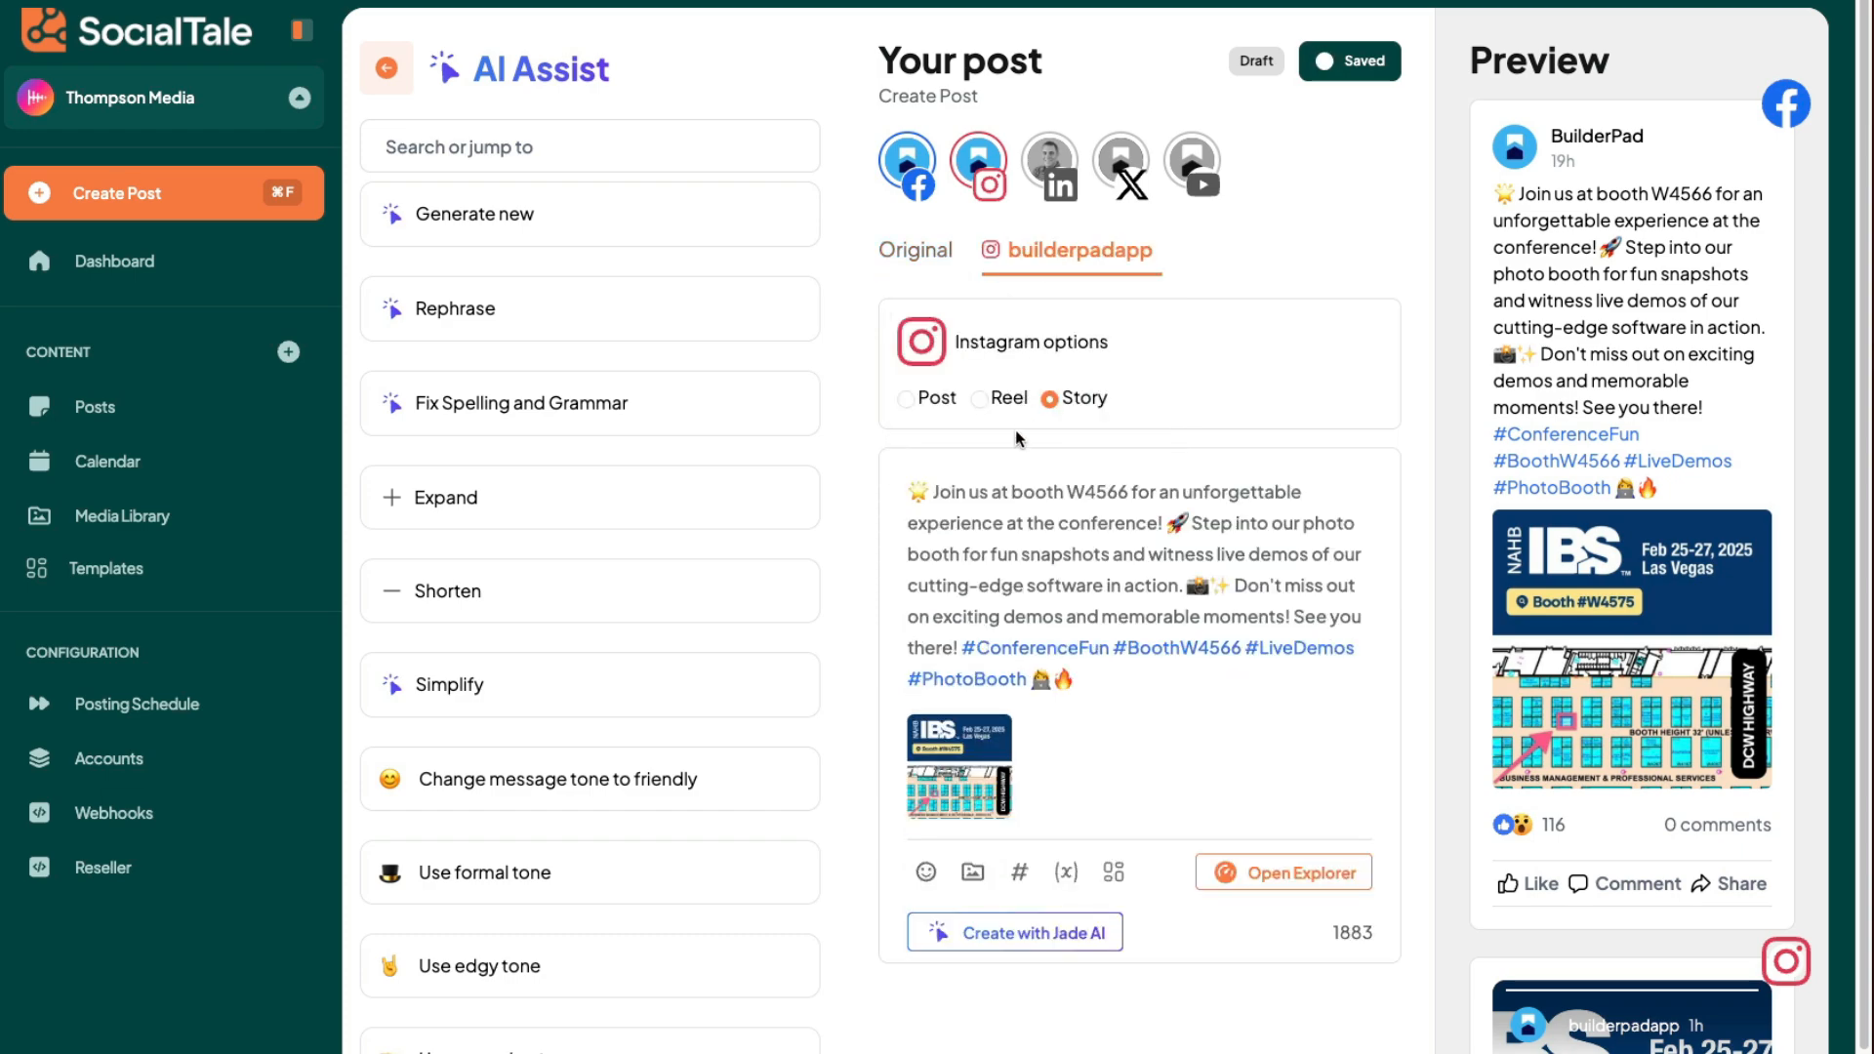
{"action": "left_click", "coordinate": [984, 756]}
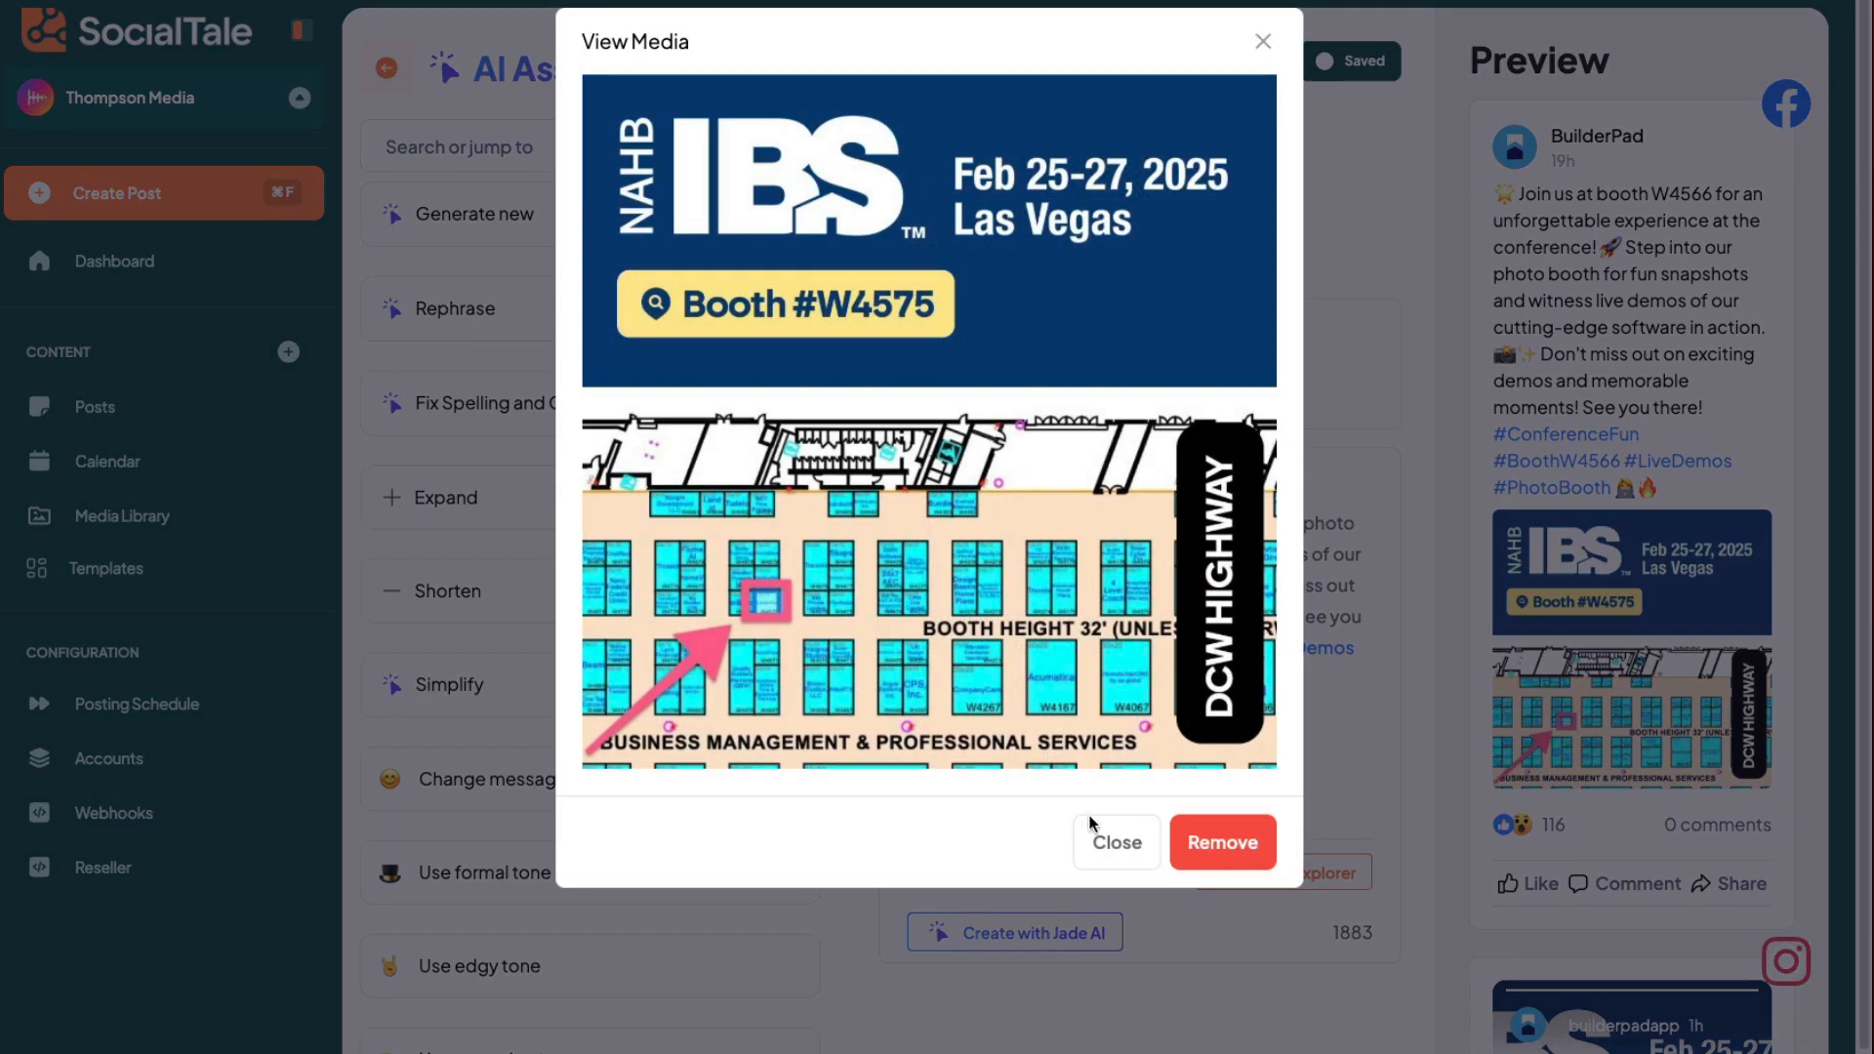
{"action": "left_click", "coordinate": [1220, 841]}
- Upload the portrait builderpad Construction Management Software image and add it to the Instagram variant
{"action": "left_click", "coordinate": [972, 767]}
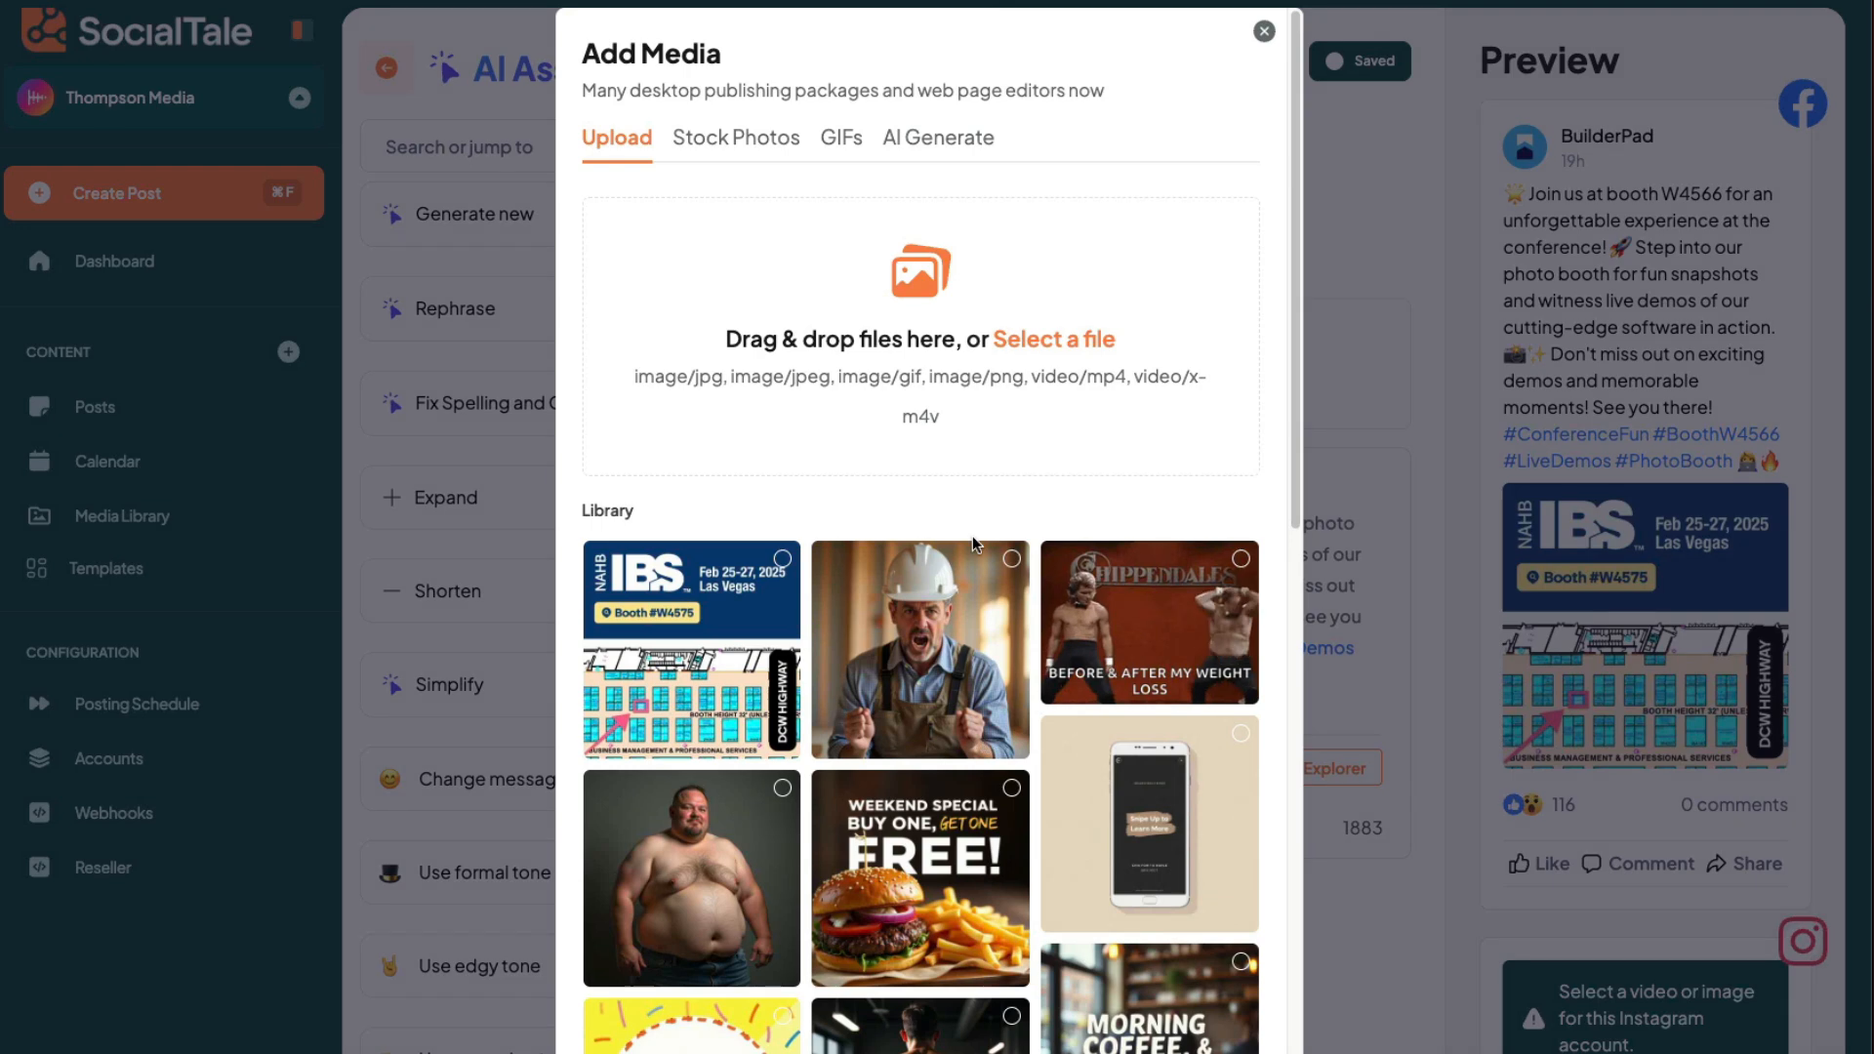
{"action": "left_click", "coordinate": [1004, 339]}
{"action": "double_click", "coordinate": [1134, 125]}
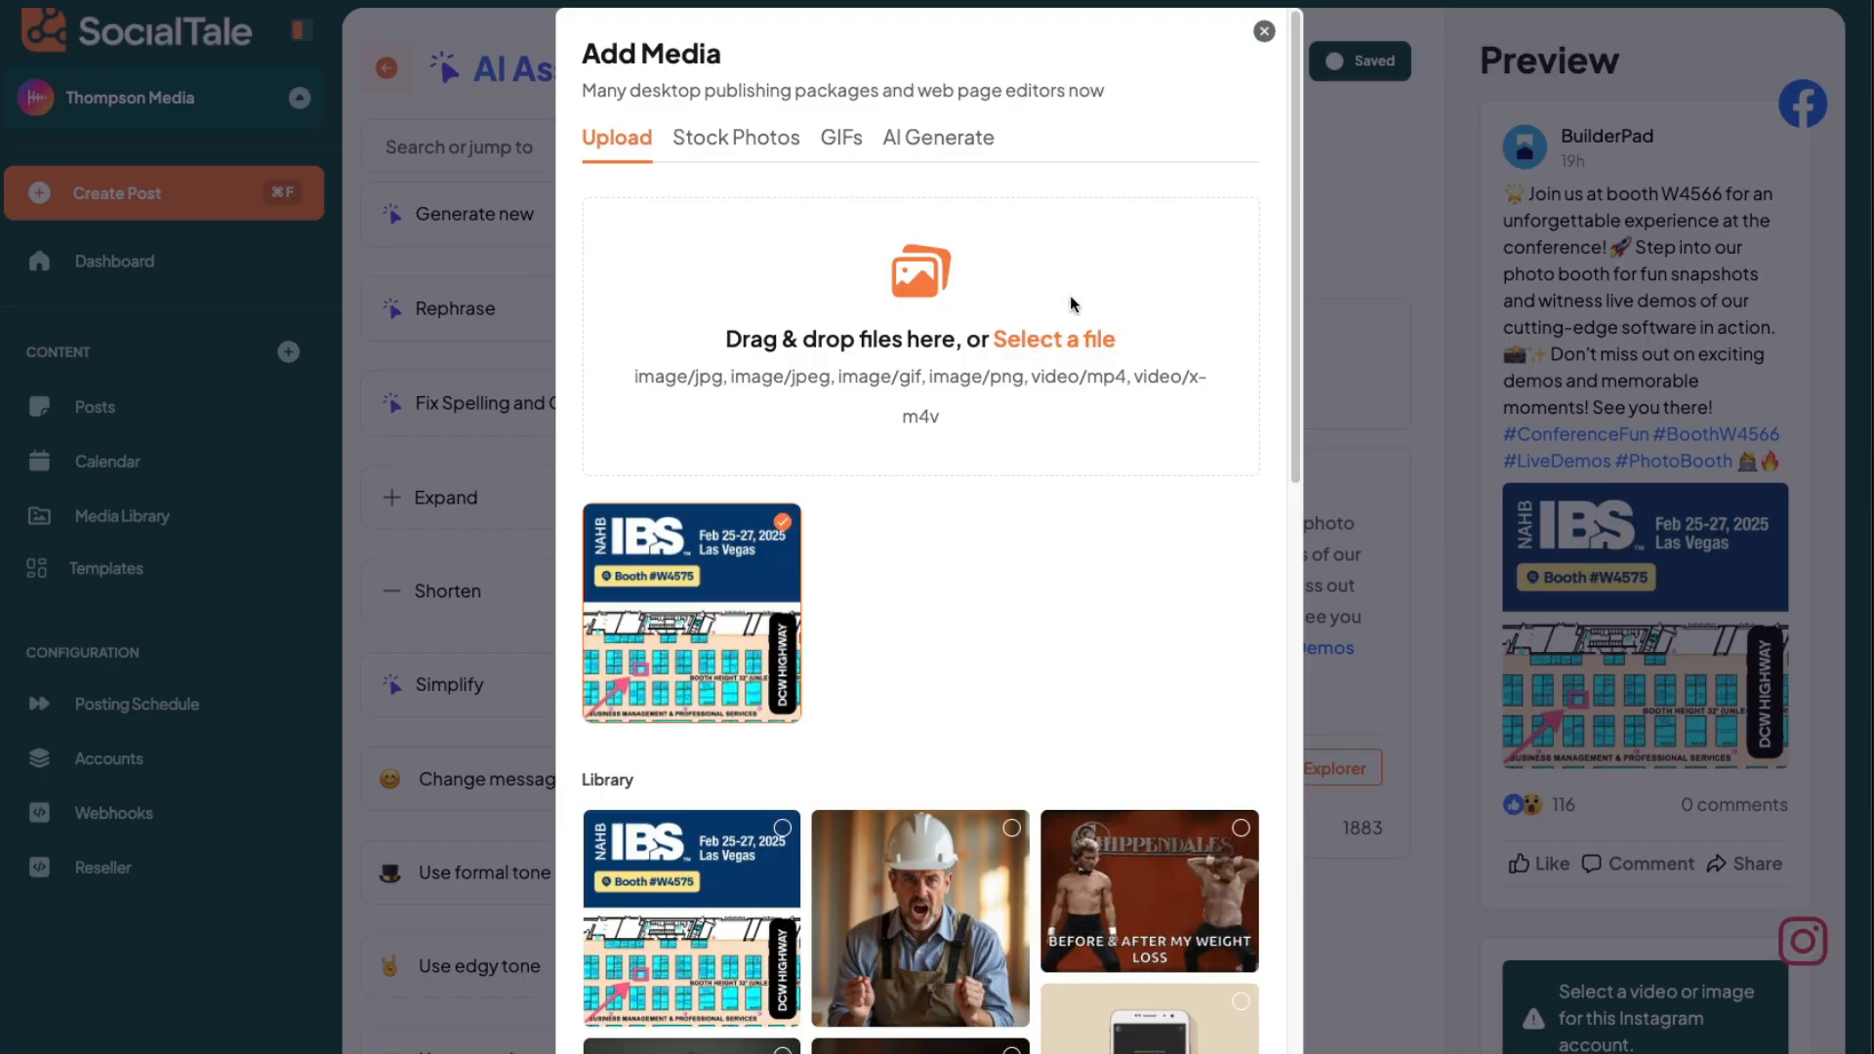
{"action": "left_click", "coordinate": [1064, 339]}
{"action": "double_click", "coordinate": [1109, 162]}
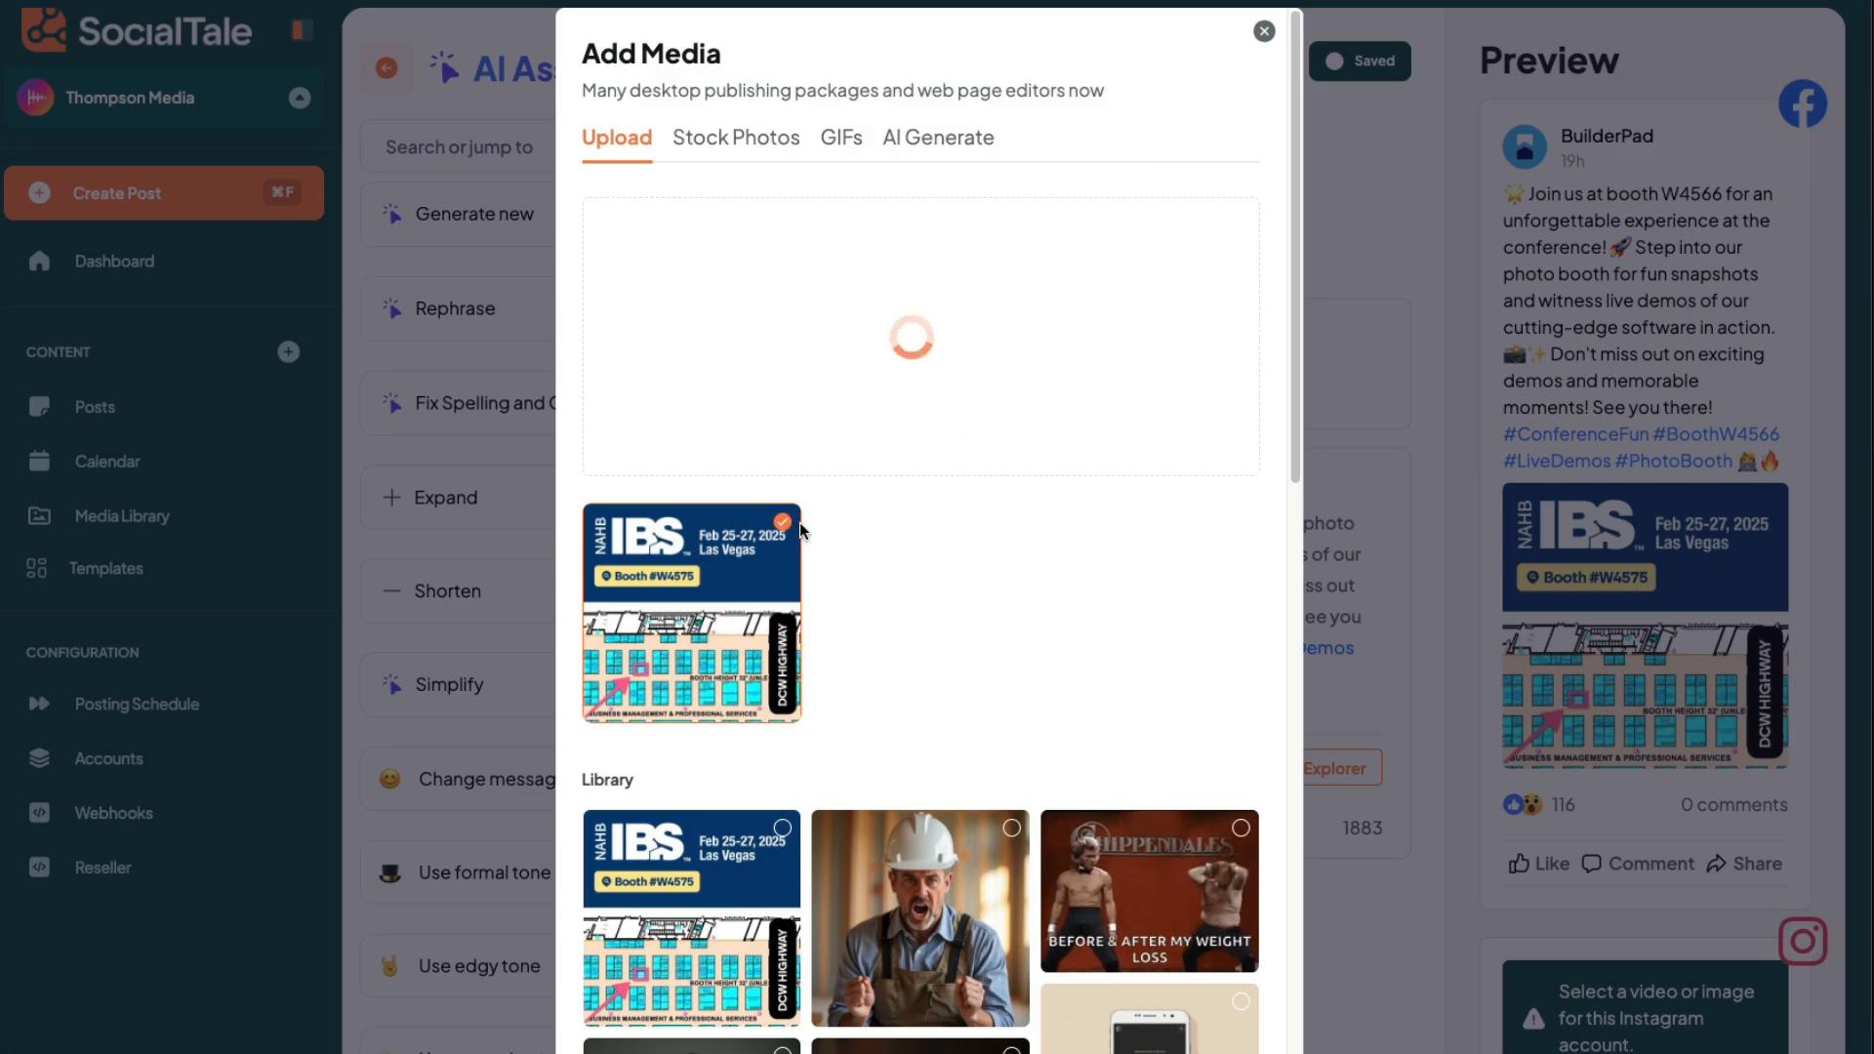
{"action": "left_click", "coordinate": [896, 546]}
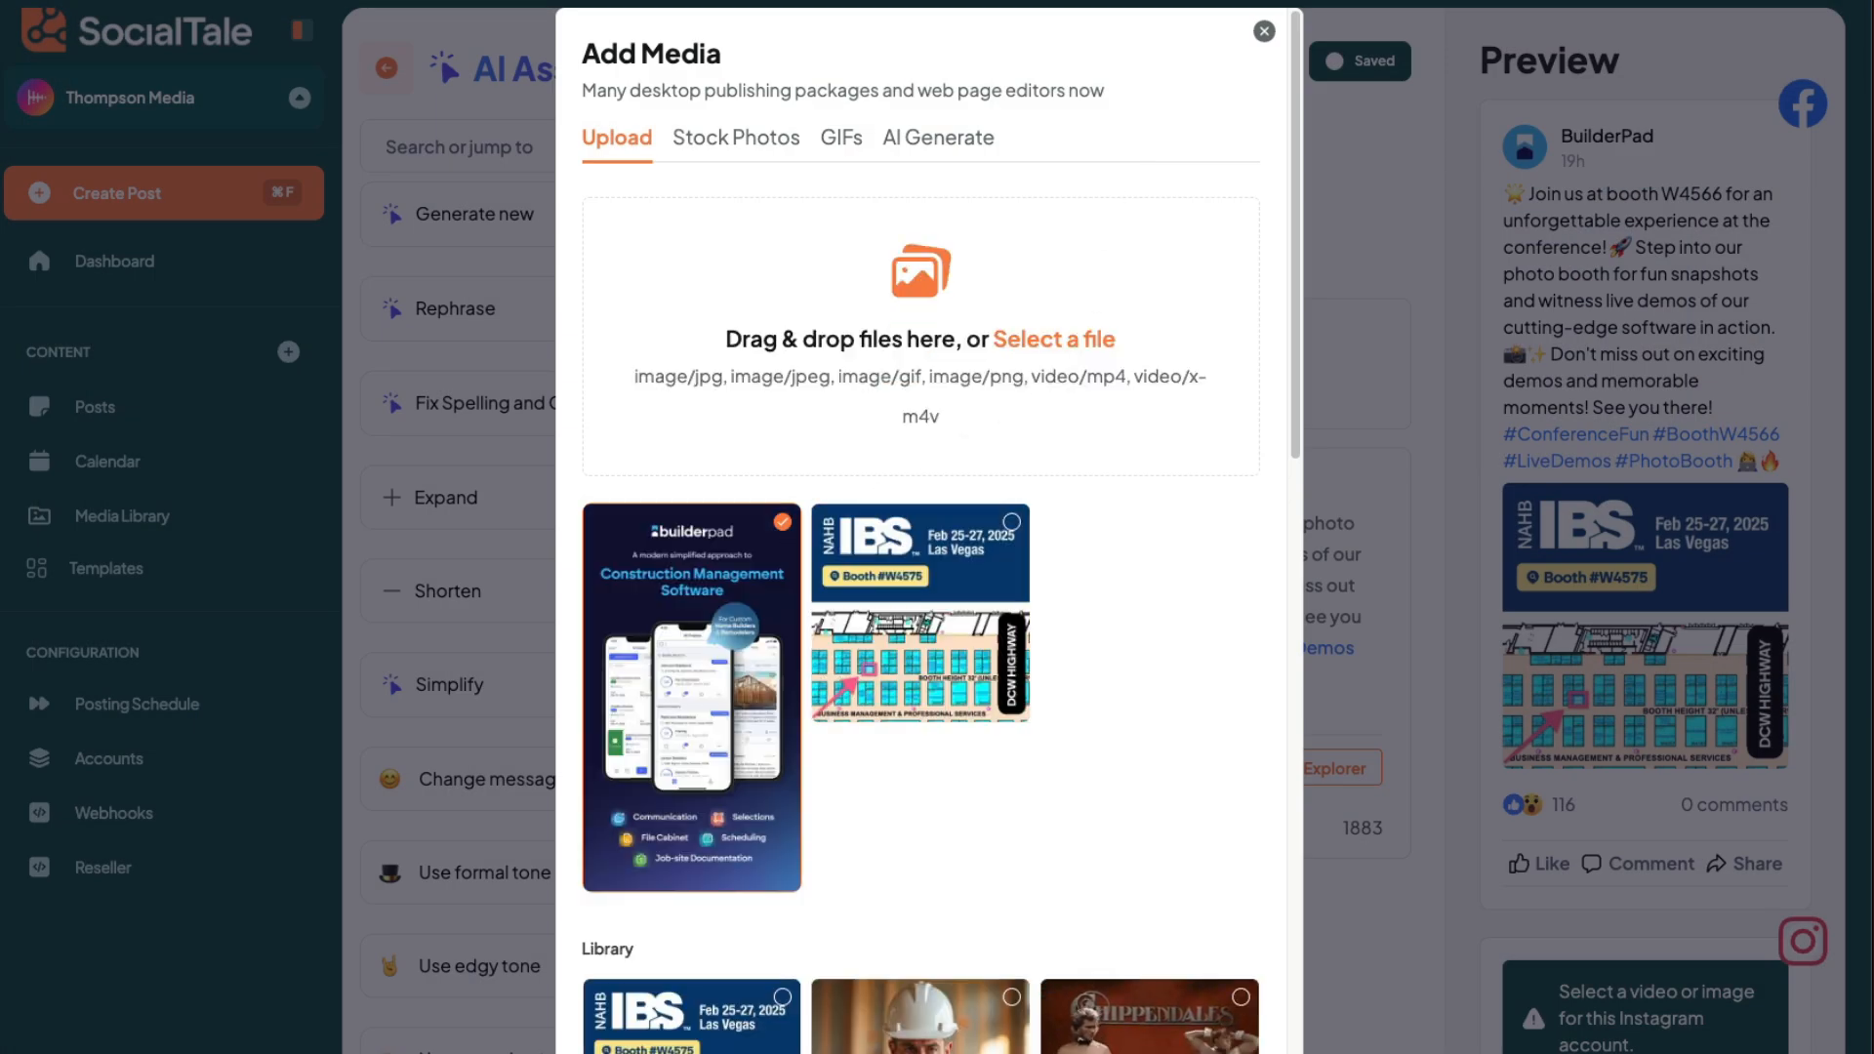
{"action": "left_click", "coordinate": [1463, 774]}
- Check the post's Facebook and Instagram story previews, and view the booth W4566 post on the calendar
{"action": "scroll", "coordinate": [1662, 700], "scroll_direction": "down", "scroll_amount": 4}
{"action": "scroll", "coordinate": [1682, 714], "scroll_direction": "up", "scroll_amount": 4}
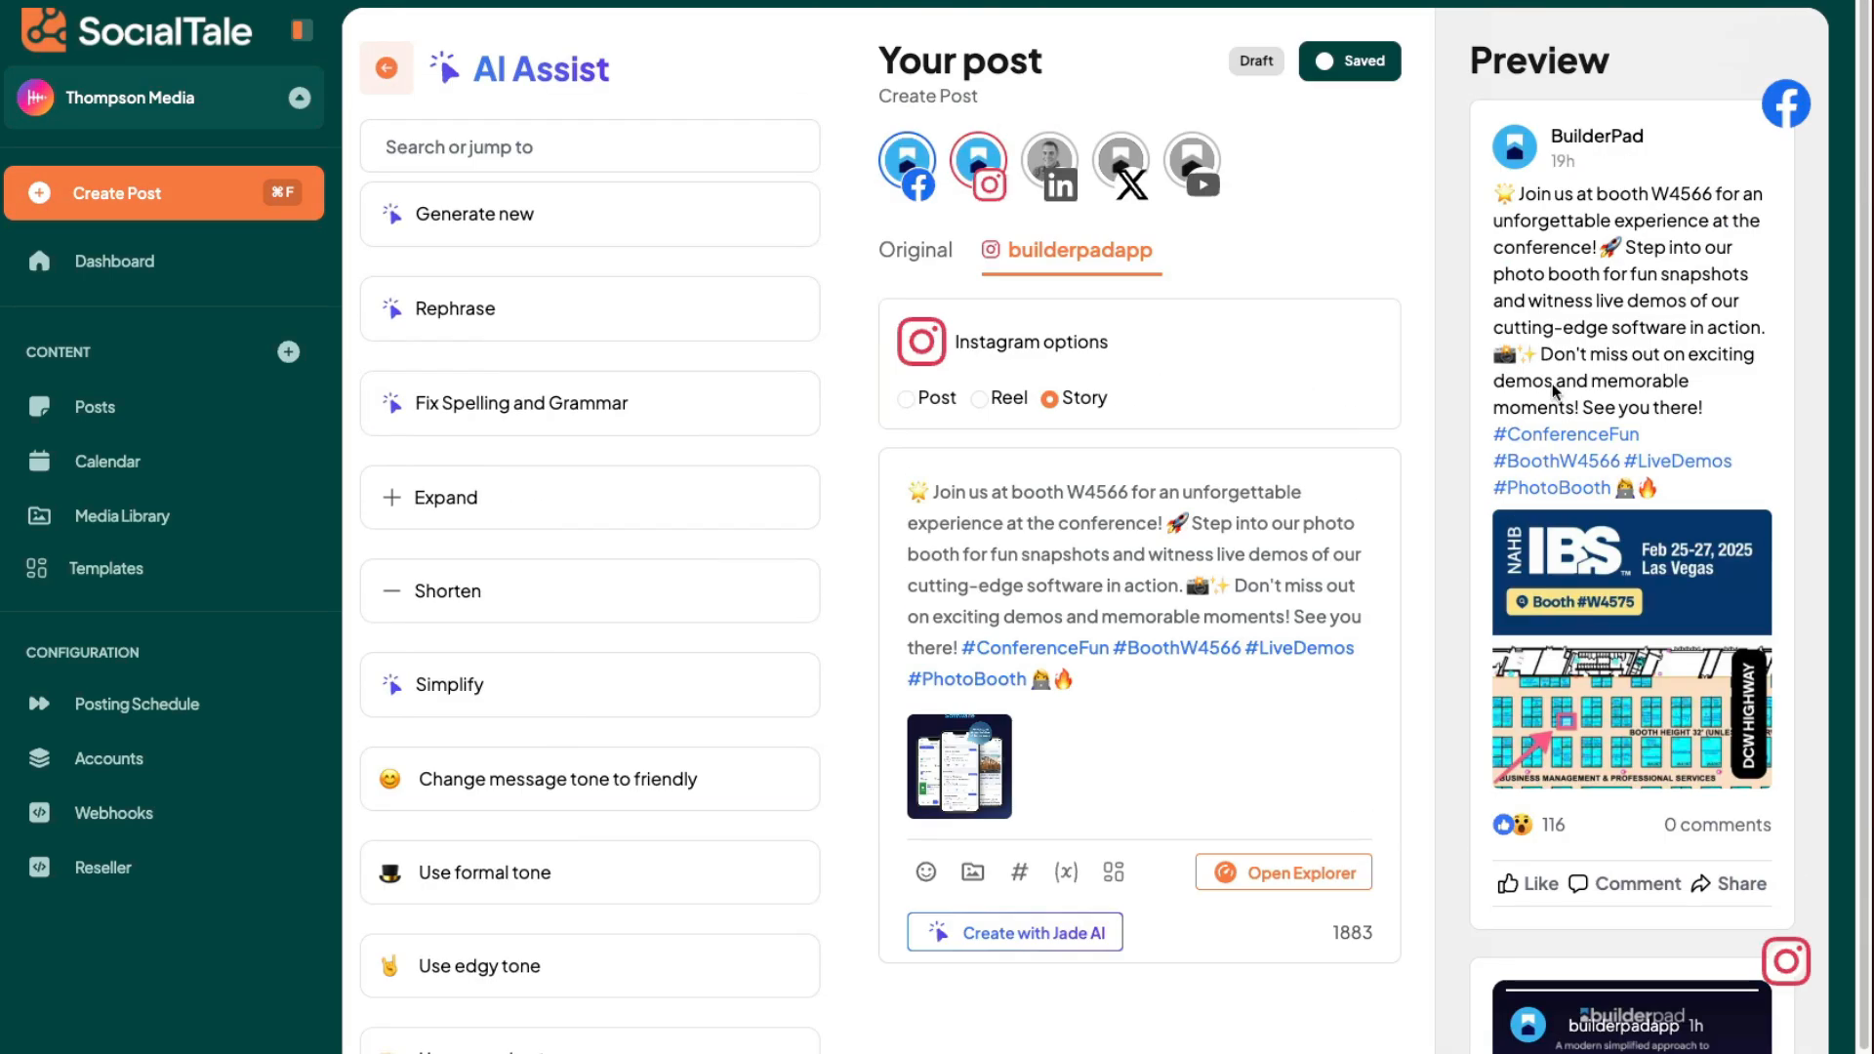
{"action": "scroll", "coordinate": [1581, 566], "scroll_direction": "down", "scroll_amount": 4}
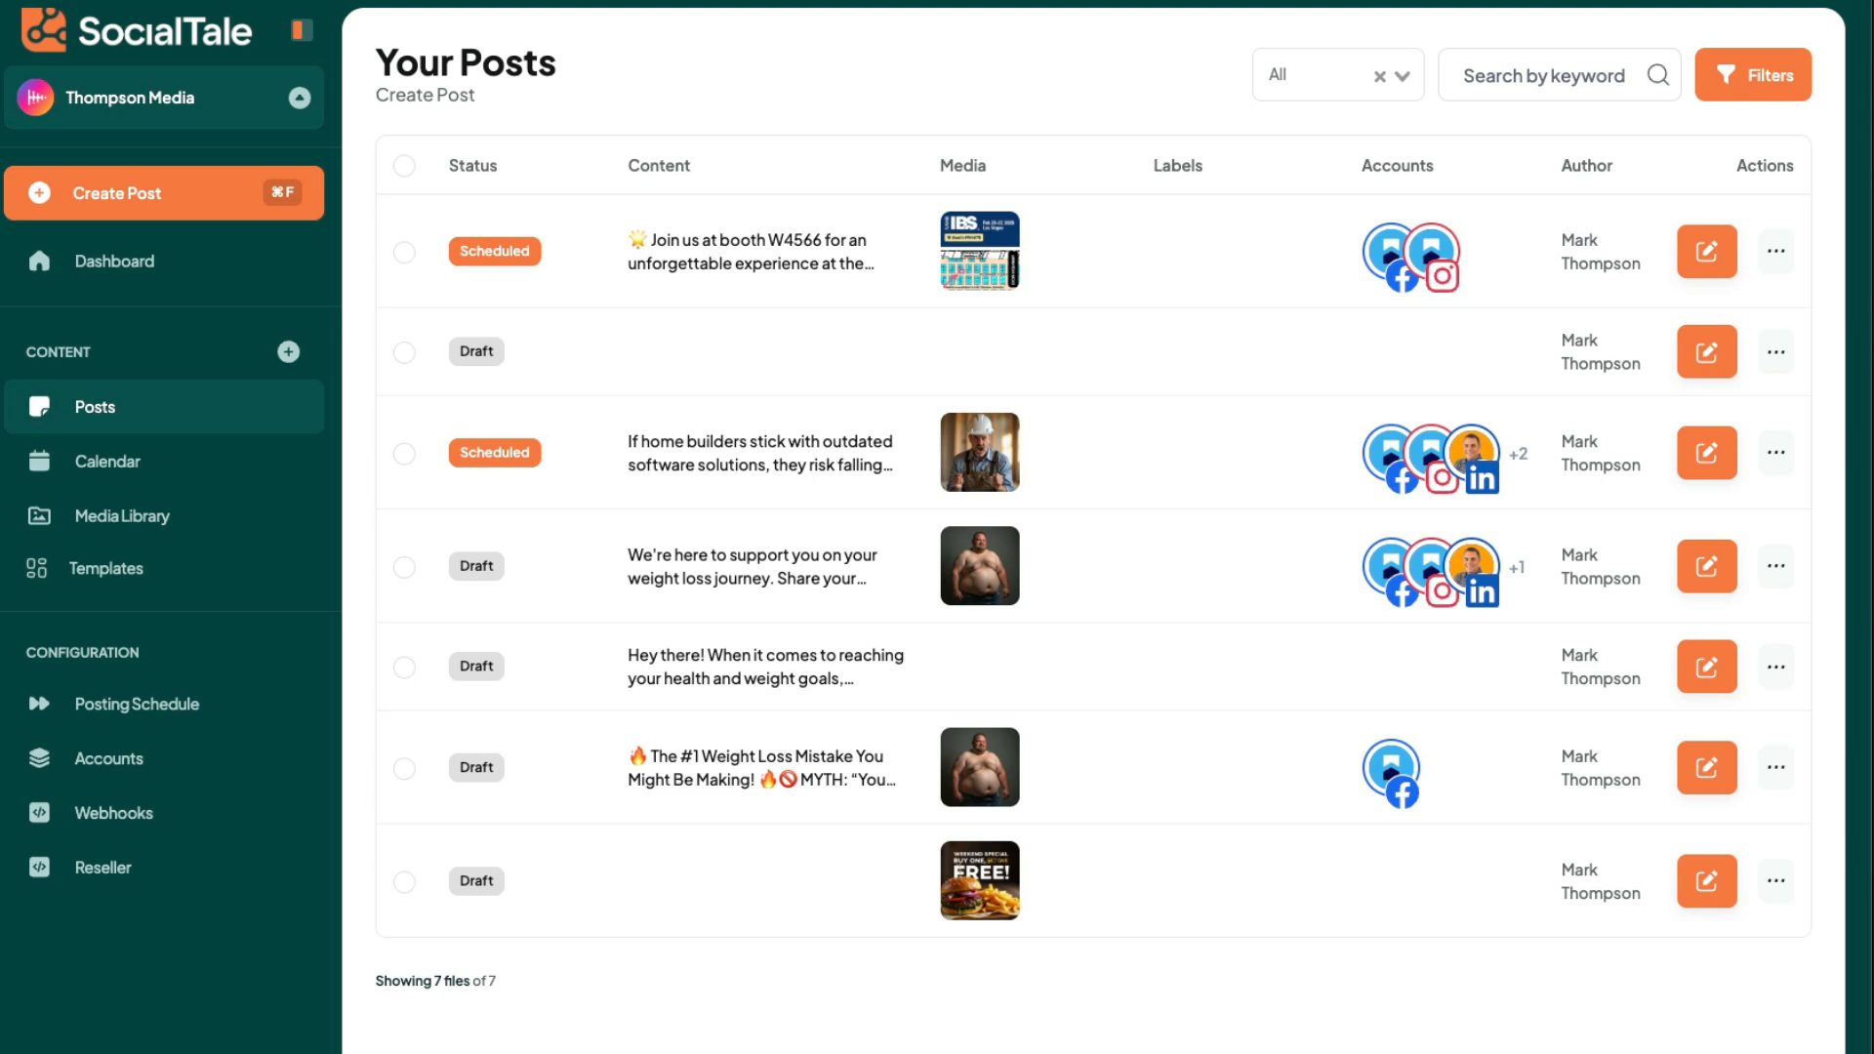
{"action": "left_click", "coordinate": [142, 470]}
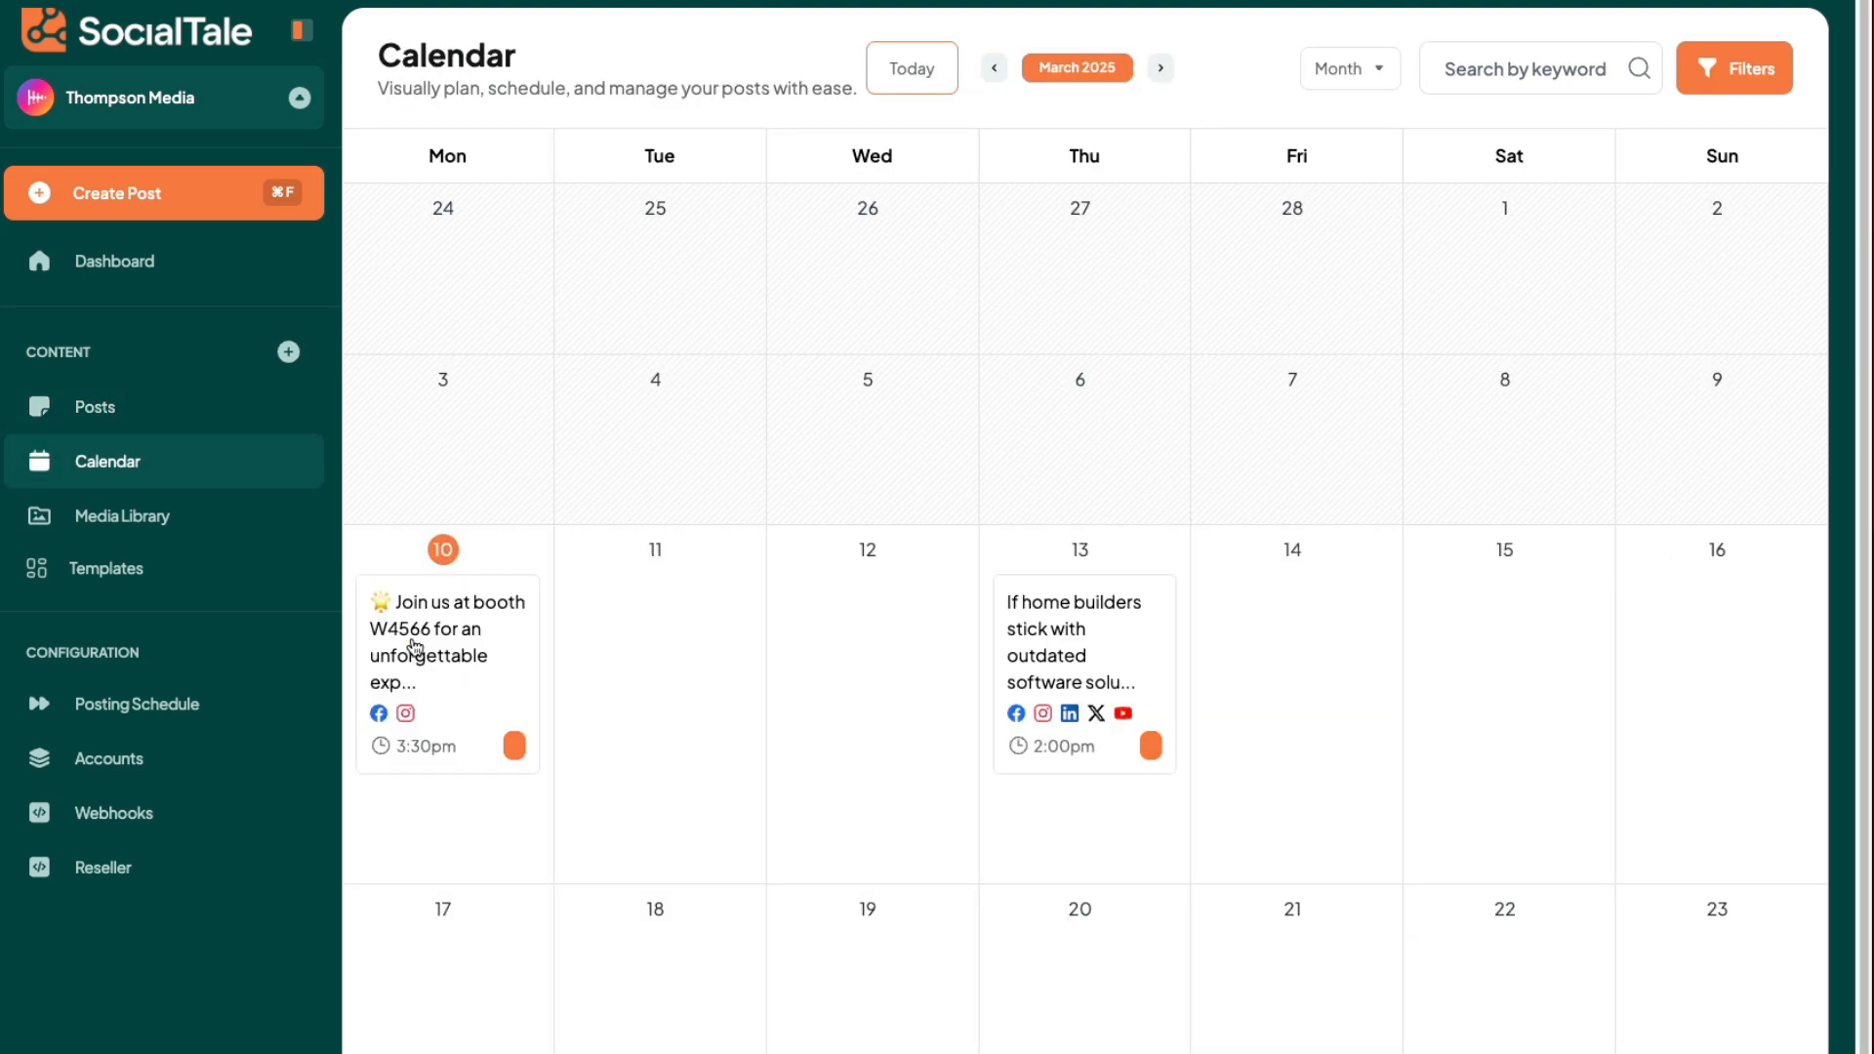